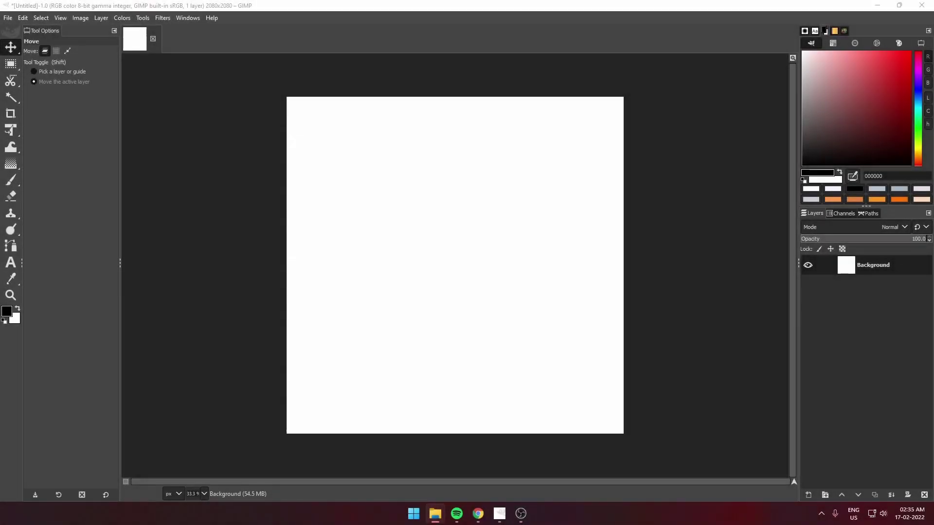
Step: Scale the church cutout down and reposition the mountain landscape layer beneath it
key("shift+t")
left_click_drag(618, 428, 594, 348)
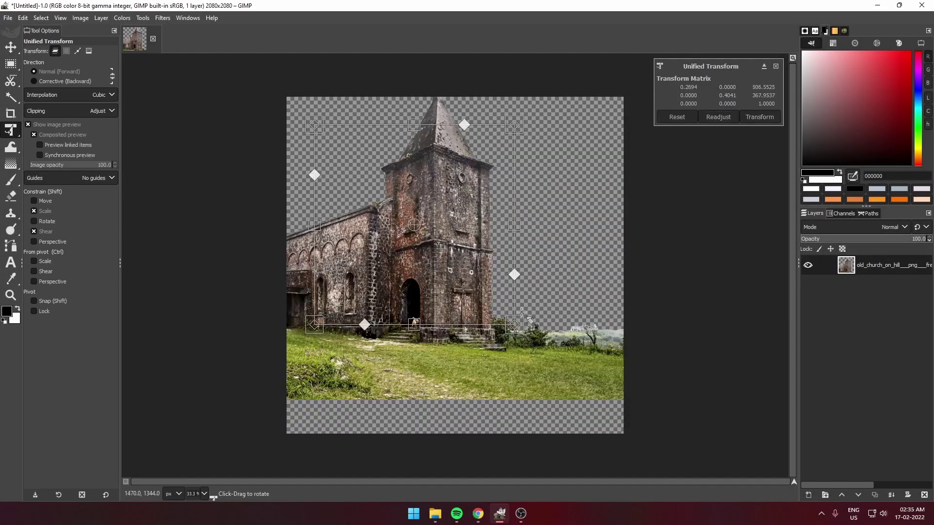
key("Return")
key("m")
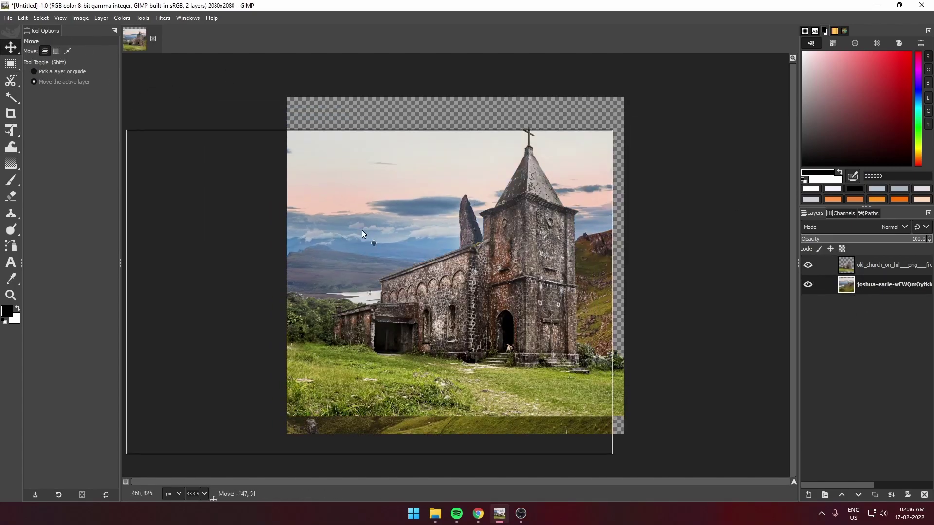
left_click_drag(362, 230, 376, 173)
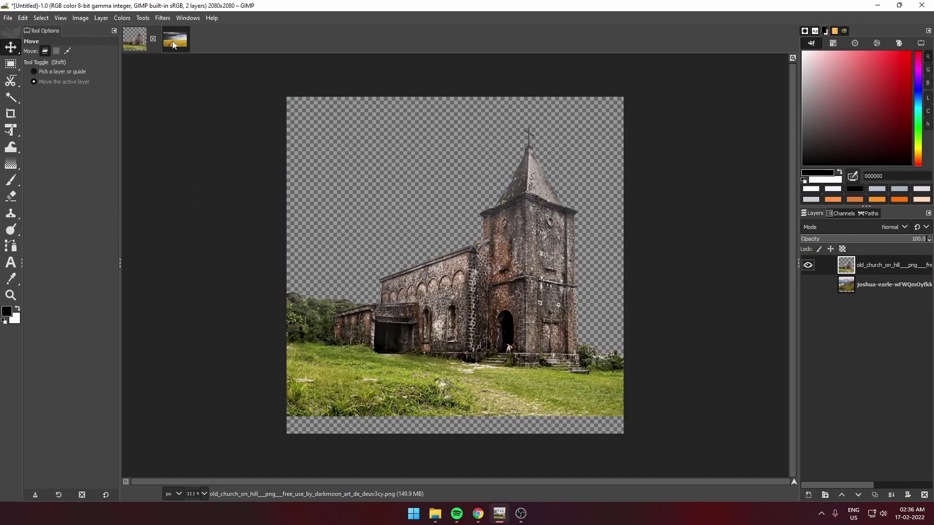
Step: Bring the dirt-path field photo into the composite as a new layer
left_click_drag(175, 39, 460, 261)
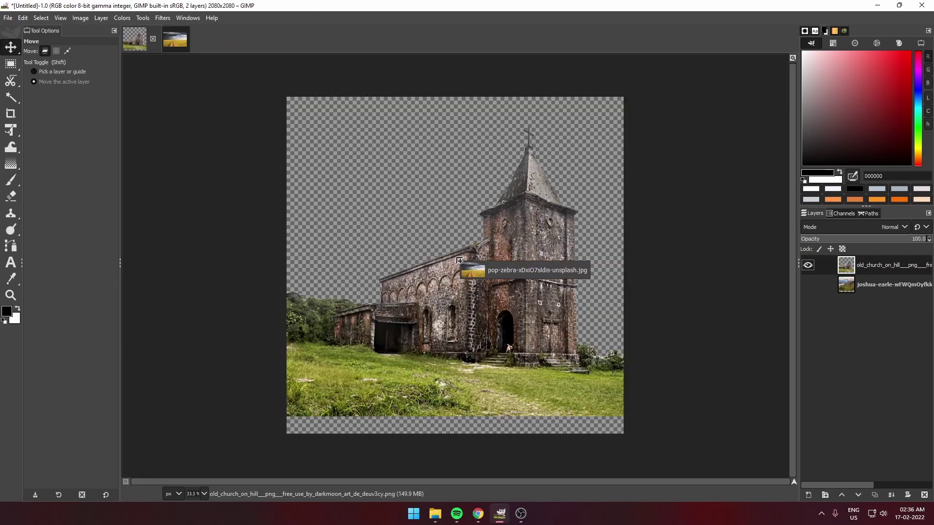
left_click_drag(533, 275, 537, 220)
key("shift+t")
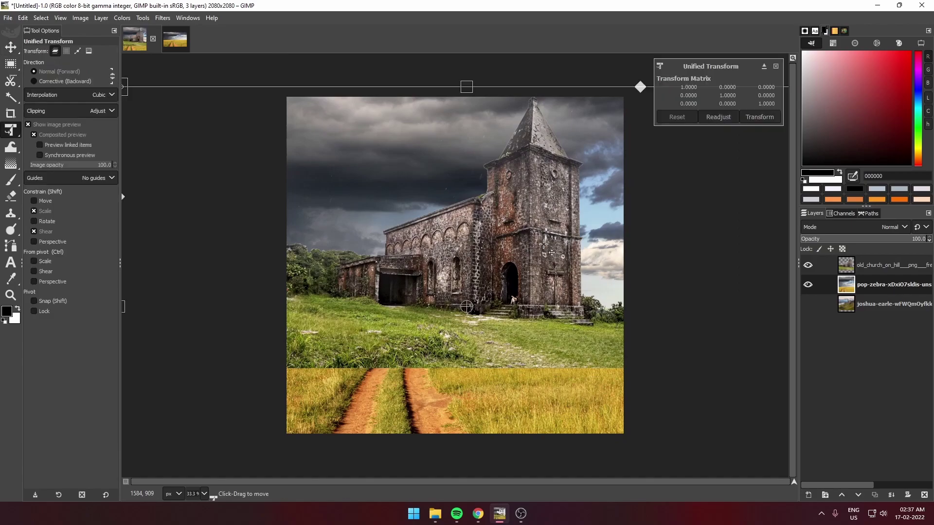
key("Return")
left_click(894, 266)
Step: Shrink and reposition the church layer, then hide it
left_click(487, 244)
left_click_drag(744, 367, 688, 329)
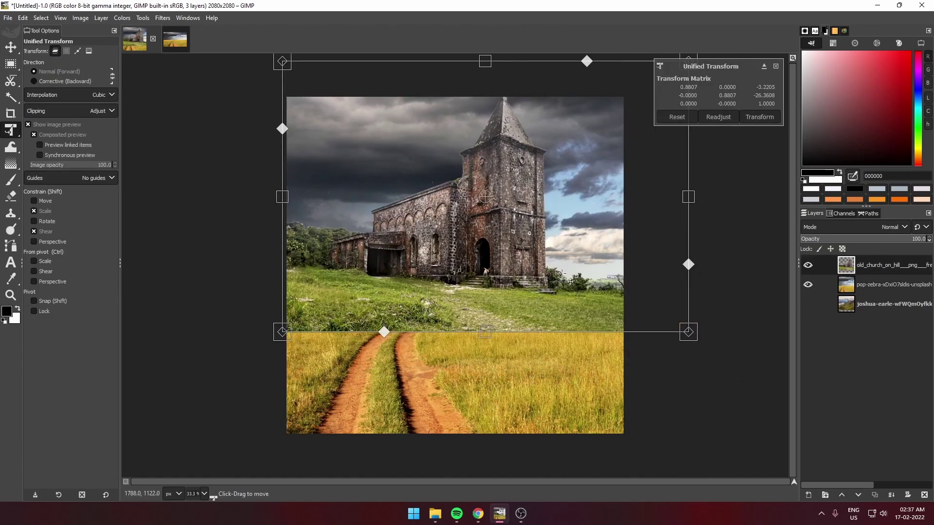
left_click_drag(539, 253, 553, 315)
key("Return")
left_click(808, 265)
Step: Shrink the field layer and raise it within the canvas
left_click(894, 285)
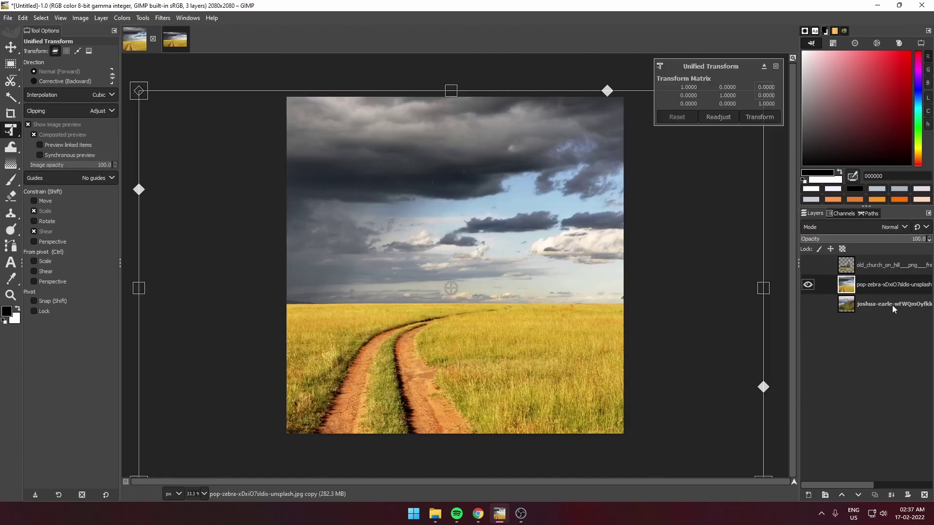
left_click(394, 198)
left_click_drag(747, 433, 705, 375)
key("Return")
key("shift+w")
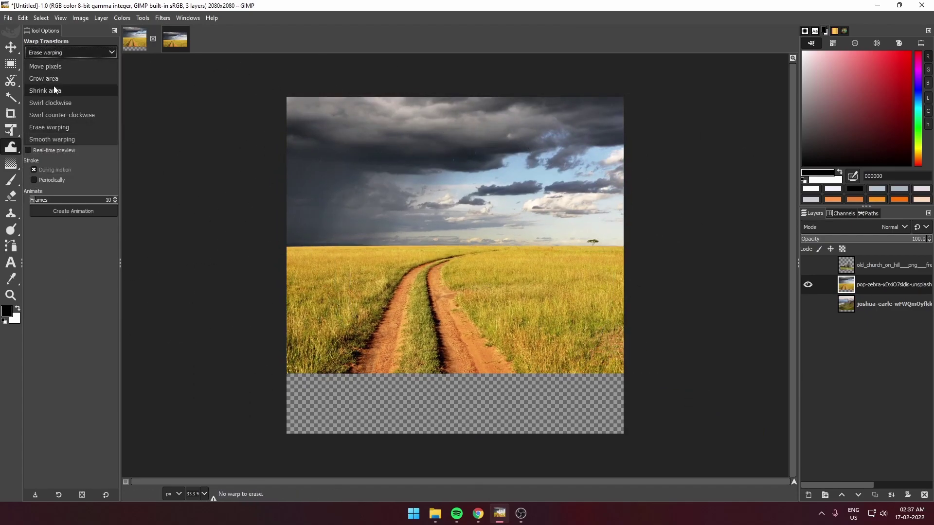
Step: Warp the field's horizon upward into a rounded hill curve
left_click_drag(435, 252, 480, 223)
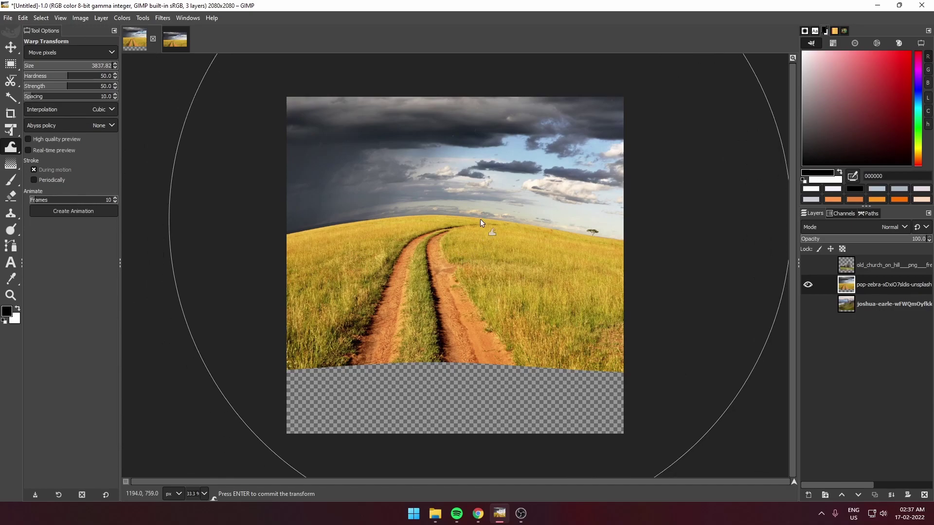
scroll(435, 205, "down", 4, "ctrl")
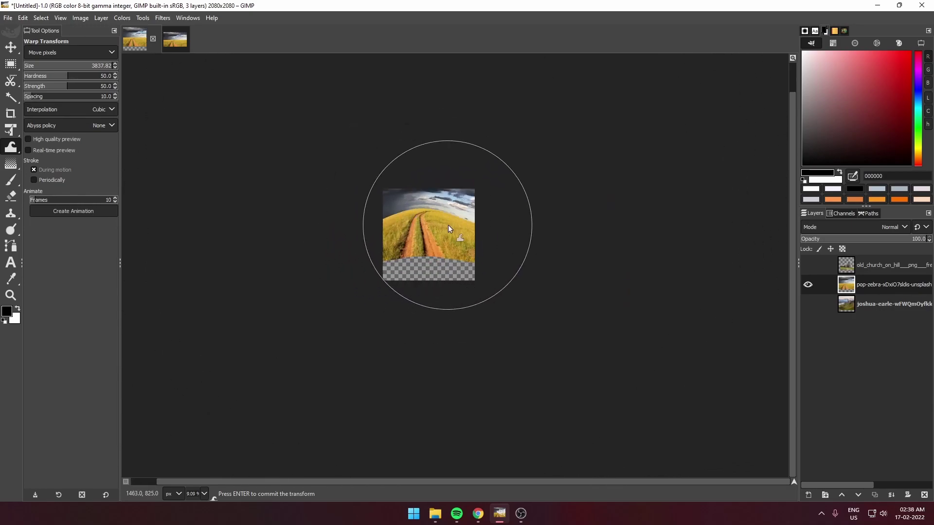
scroll(460, 223, "down", 2, "ctrl")
scroll(389, 244, "up", 4, "ctrl")
scroll(373, 237, "down", 1, "ctrl")
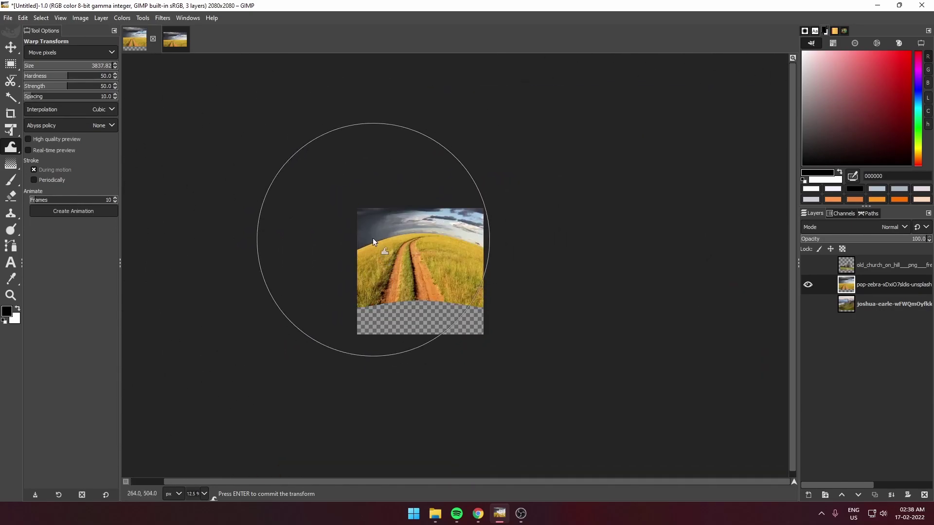
left_click_drag(372, 238, 457, 247)
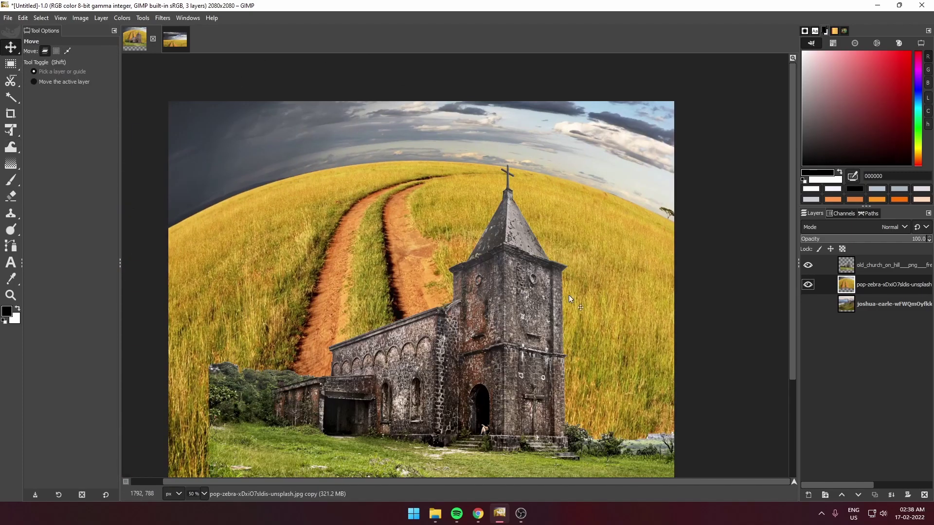
Step: Show the church layer again, then shrink it and move it up
key("shift+t")
left_click(528, 209)
left_click(718, 117)
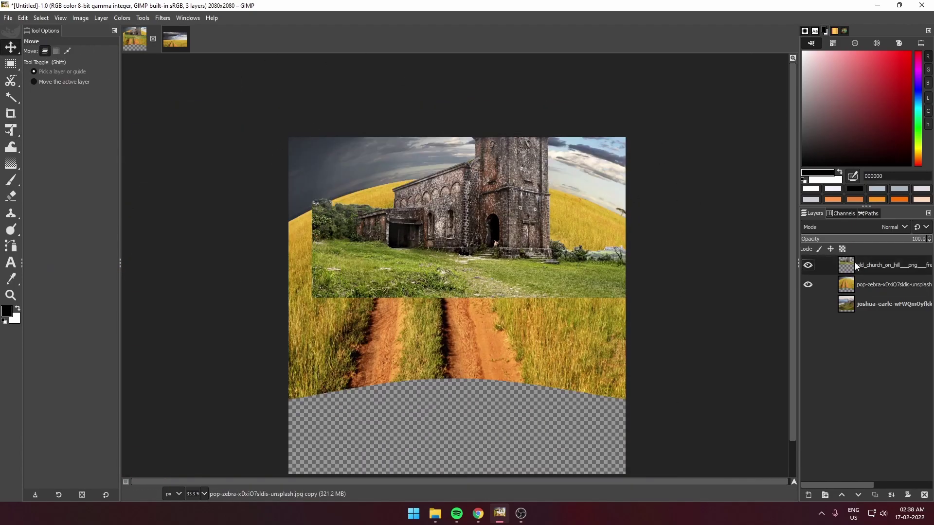
left_click_drag(678, 298, 533, 218)
left_click(759, 117)
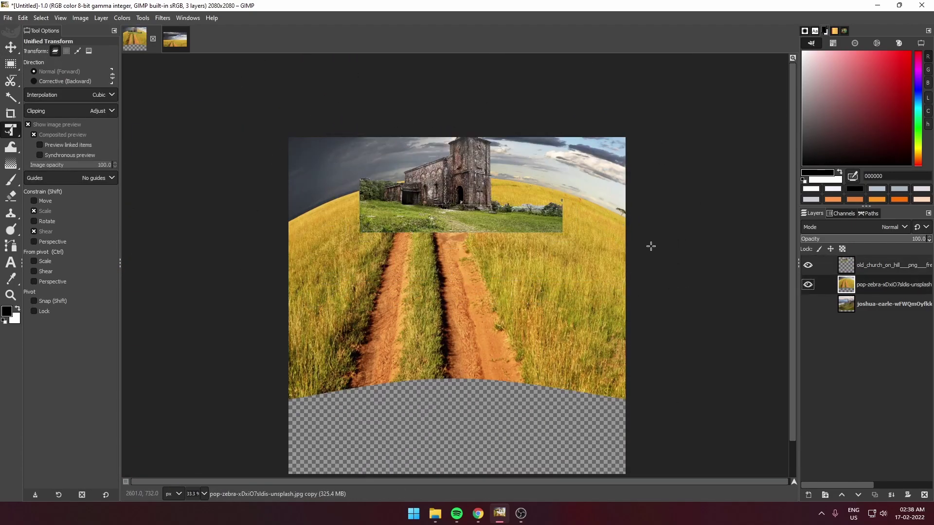
Step: Lower the field layer, set the church on the hilltop, and add a church layer mask
key("m")
left_click_drag(468, 279, 469, 320)
left_click_drag(459, 221, 496, 213)
left_click_drag(486, 341, 485, 375)
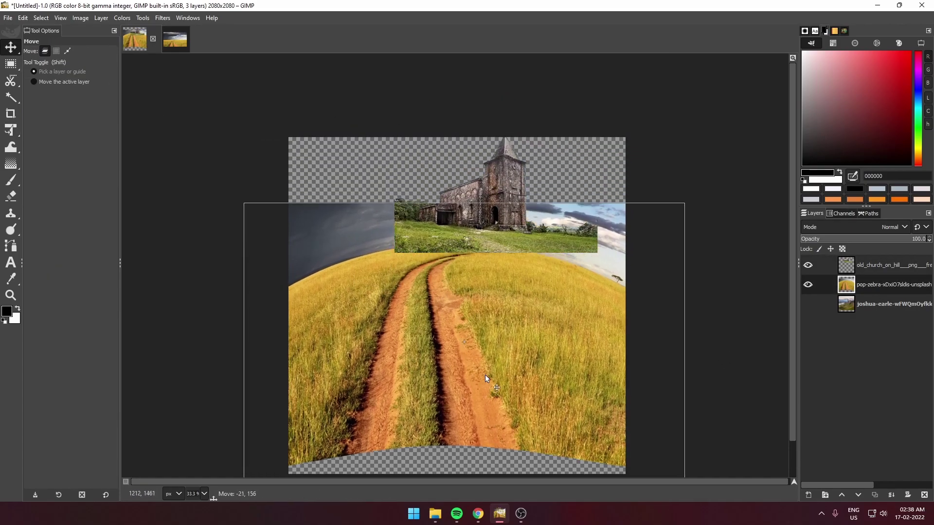
left_click_drag(492, 210, 491, 240)
left_click(908, 495, "shift")
Step: Paint the church mask to soften its base and hide forest along the wall
left_click(11, 180)
scroll(419, 292, "up", 4)
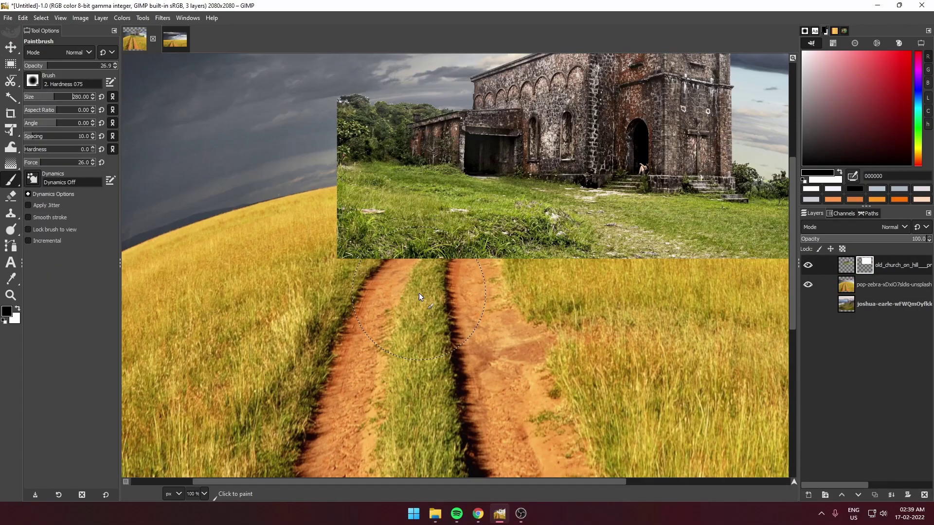
left_click_drag(302, 228, 521, 229)
left_click_drag(612, 288, 563, 253)
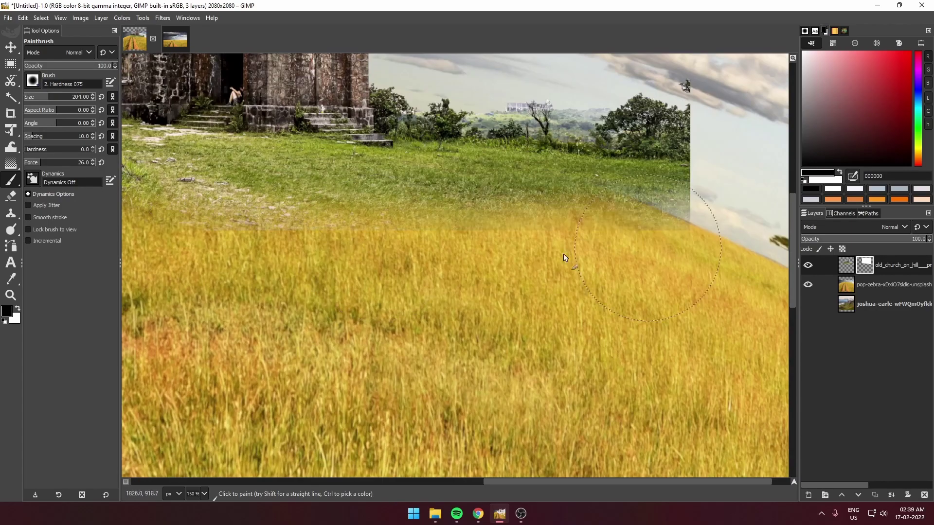
scroll(399, 279, "up", 3)
scroll(190, 228, "up", 1)
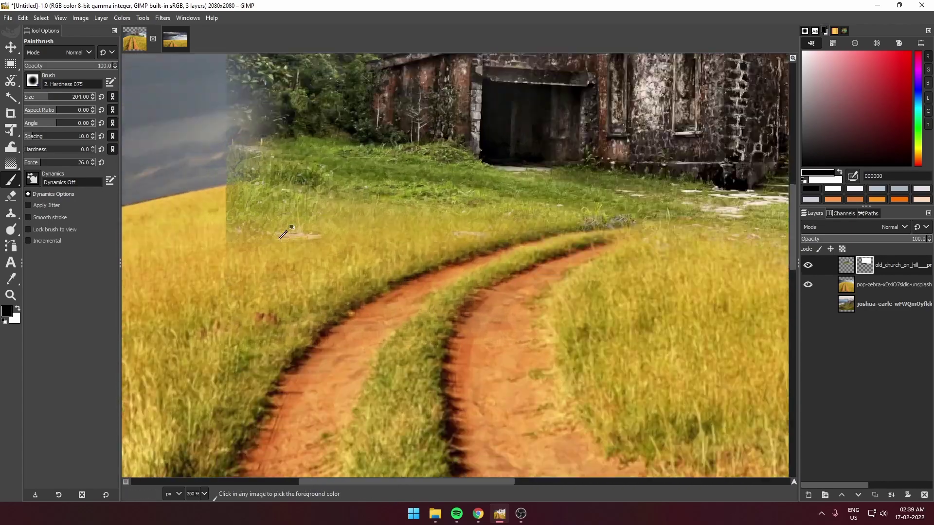
scroll(349, 372, "up", 2)
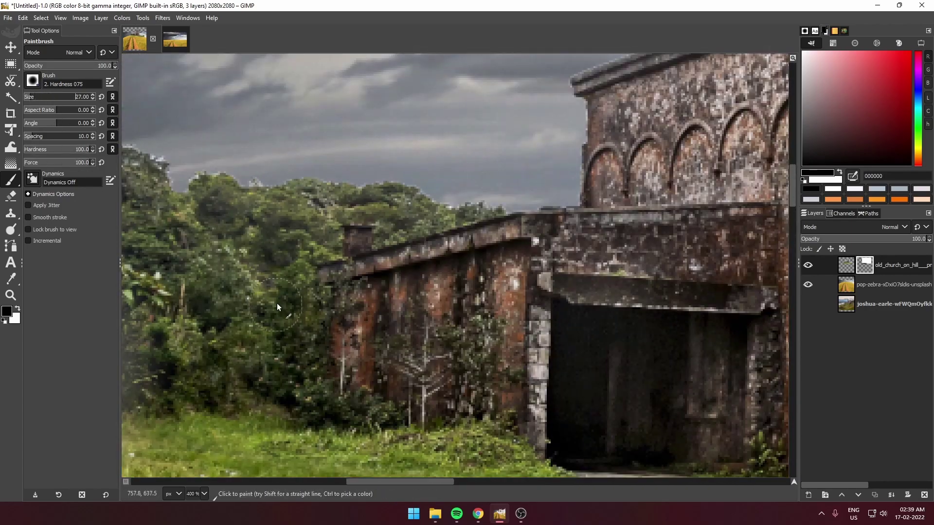
scroll(324, 292, "up", 2)
left_click_drag(329, 167, 310, 461)
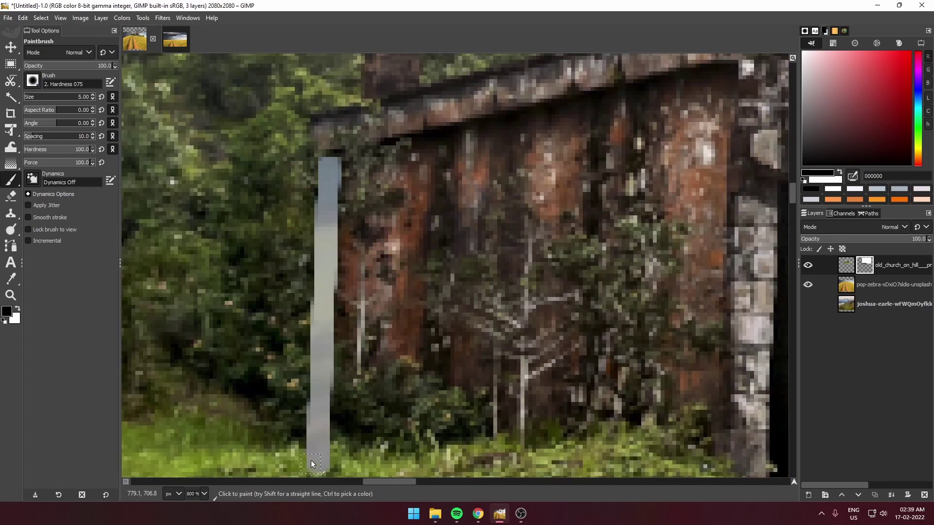
scroll(310, 460, "up", 2)
left_click_drag(351, 330, 511, 129)
Step: Mask out the trees above and beside the church to reveal the sky
scroll(284, 310, "down", 3)
scroll(285, 311, "up", 3)
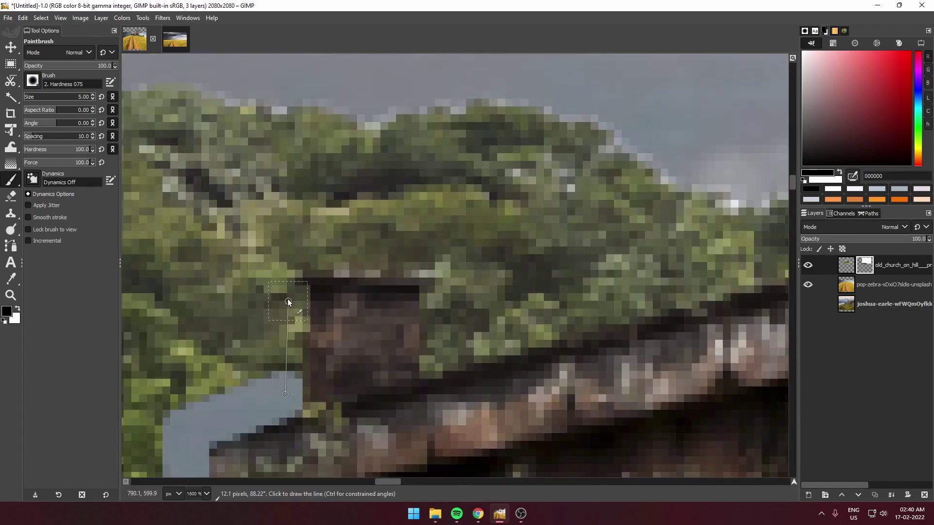
mouse_move(275, 270)
left_mouse_down()
mouse_move(448, 249)
mouse_move(241, 229)
left_mouse_up()
scroll(441, 349, "down", 1)
scroll(241, 229, "left", 5)
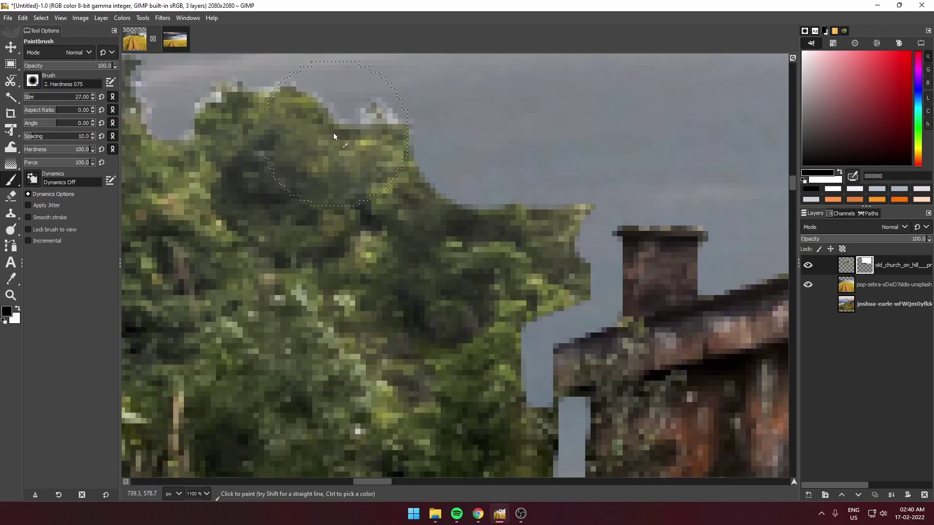
mouse_move(334, 133)
left_mouse_down()
mouse_move(521, 266)
mouse_move(517, 372)
left_mouse_up()
scroll(550, 282, "down", 2)
scroll(618, 154, "down", 1)
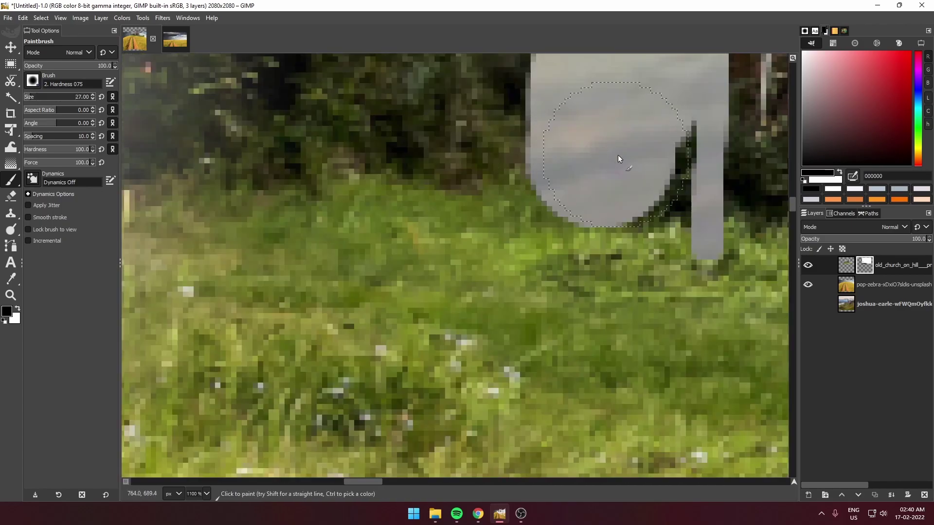
scroll(515, 195, "down", 1)
scroll(414, 228, "down", 1)
mouse_move(415, 229)
left_mouse_down()
mouse_move(197, 265)
mouse_move(240, 419)
left_mouse_up()
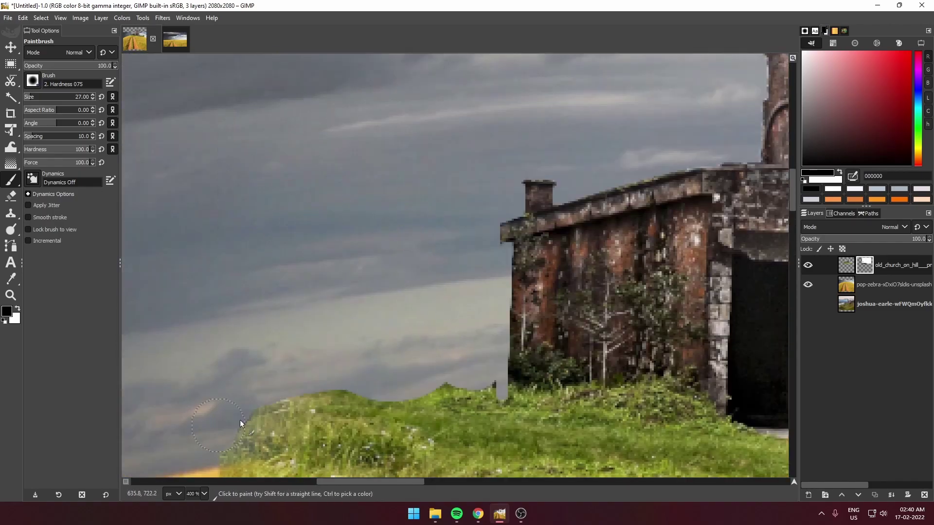
scroll(506, 284, "down", 3)
scroll(506, 285, "left", 1)
left_click_drag(533, 275, 433, 304)
scroll(433, 304, "down", 2)
scroll(312, 260, "up", 2)
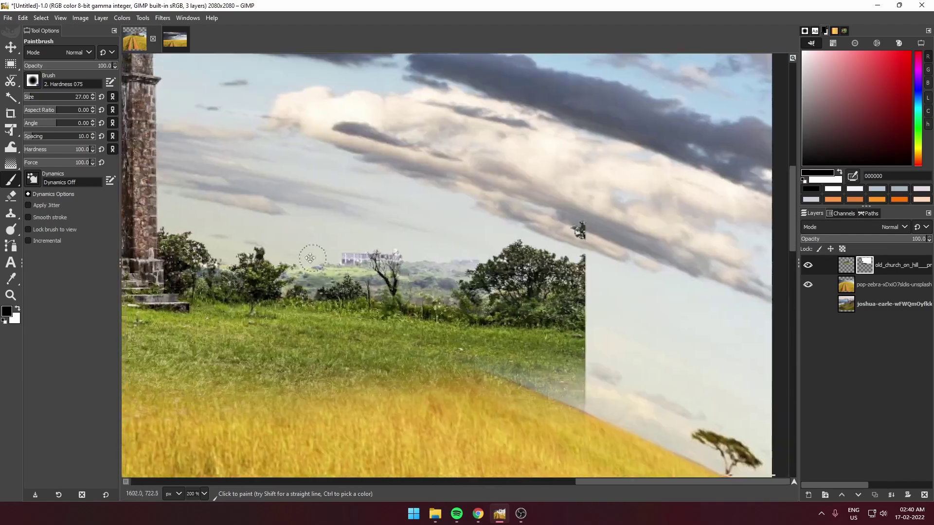
scroll(311, 260, "down", 3)
scroll(341, 244, "up", 2)
Step: With a much larger brush, mask out the hill's trees and the distant slope
left_click_drag(31, 103, 39, 97)
left_click_drag(496, 156, 419, 199)
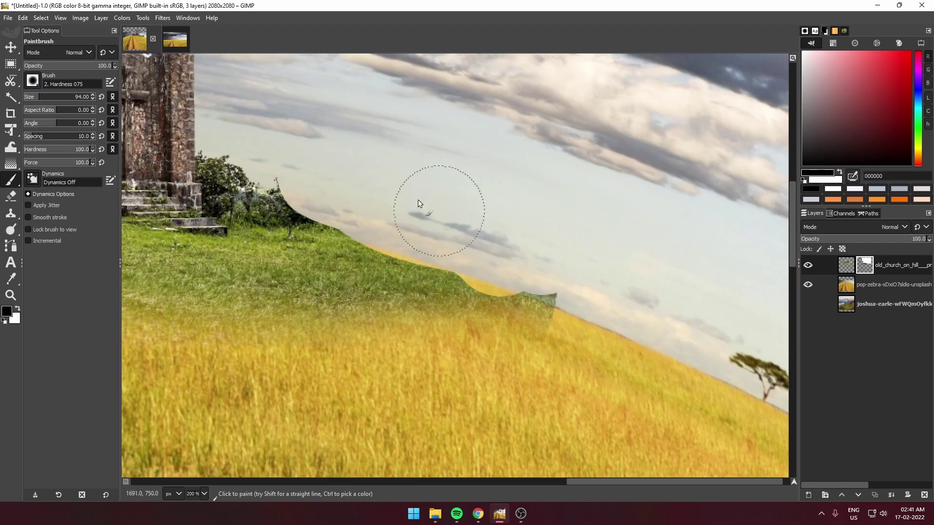
left_click_drag(345, 172, 579, 300)
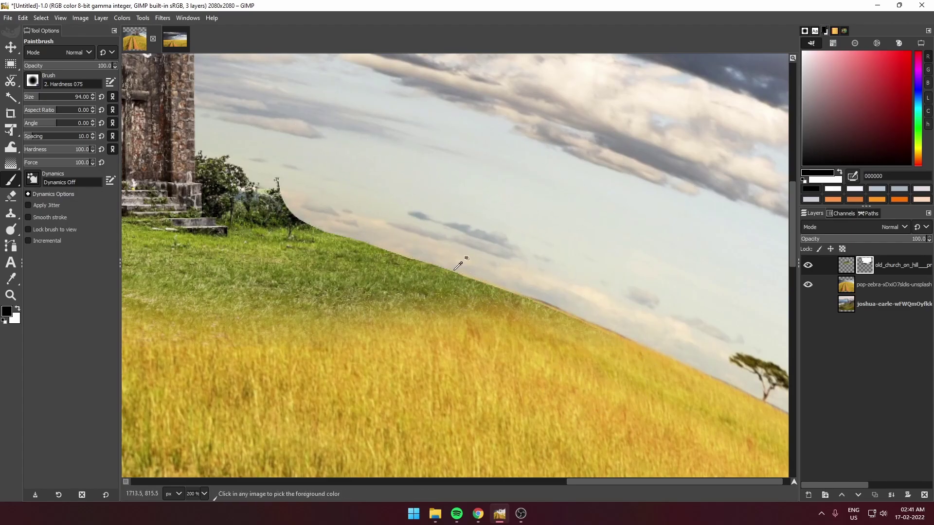
scroll(179, 216, "up", 1)
scroll(186, 239, "down", 3)
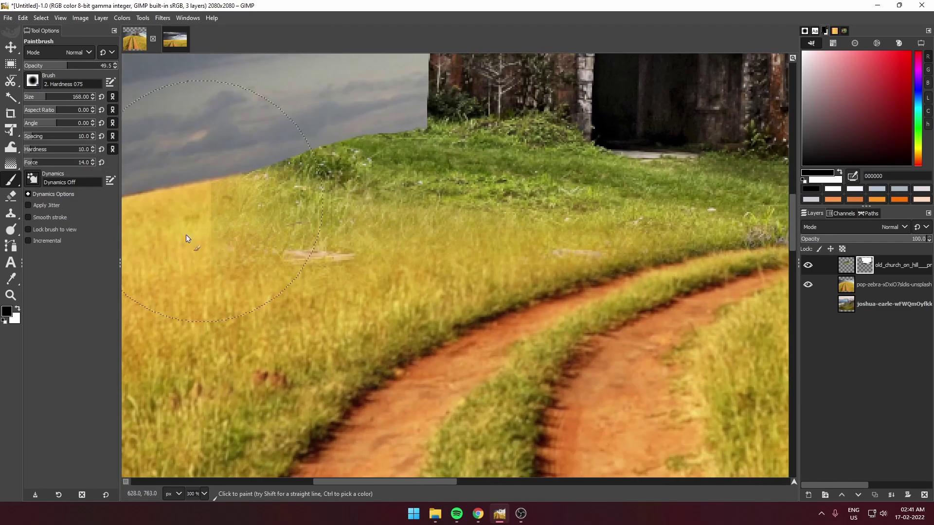
scroll(208, 216, "right", 5)
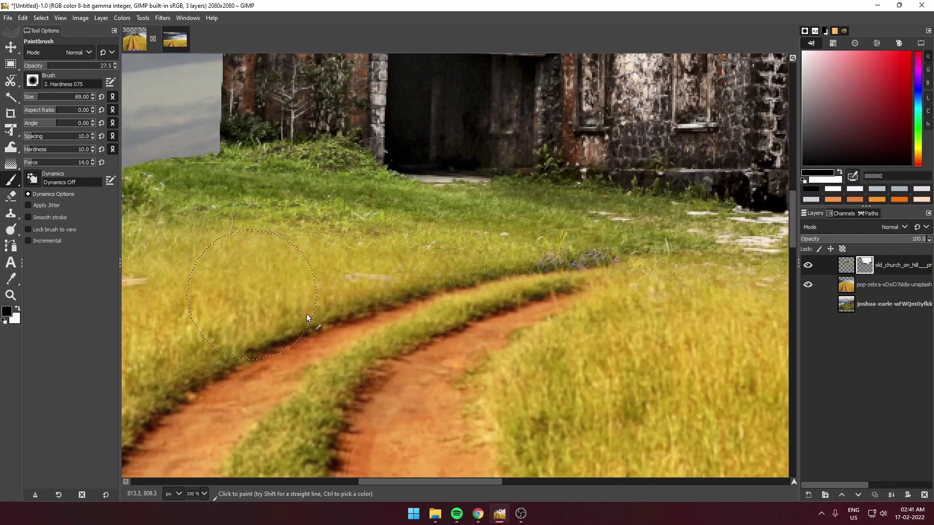
scroll(306, 314, "right", 10)
scroll(696, 351, "right", 3)
scroll(425, 275, "left", 5)
scroll(442, 337, "right", 4)
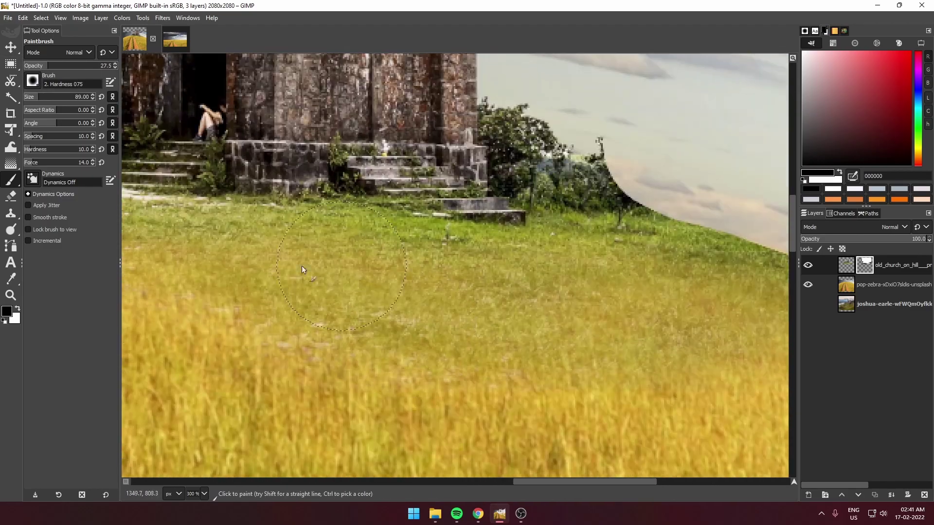
scroll(302, 269, "left", 5)
scroll(387, 288, "down", 6)
Step: Hide the church, duplicate the dirt-path field layer, and give the copy a white mask
left_click(808, 265)
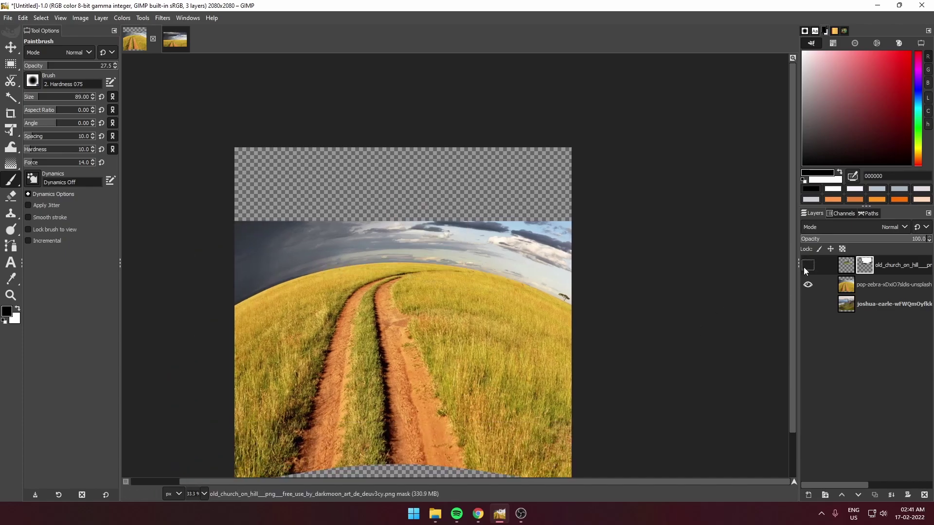
left_click(874, 495)
left_click(908, 495)
left_click(861, 488)
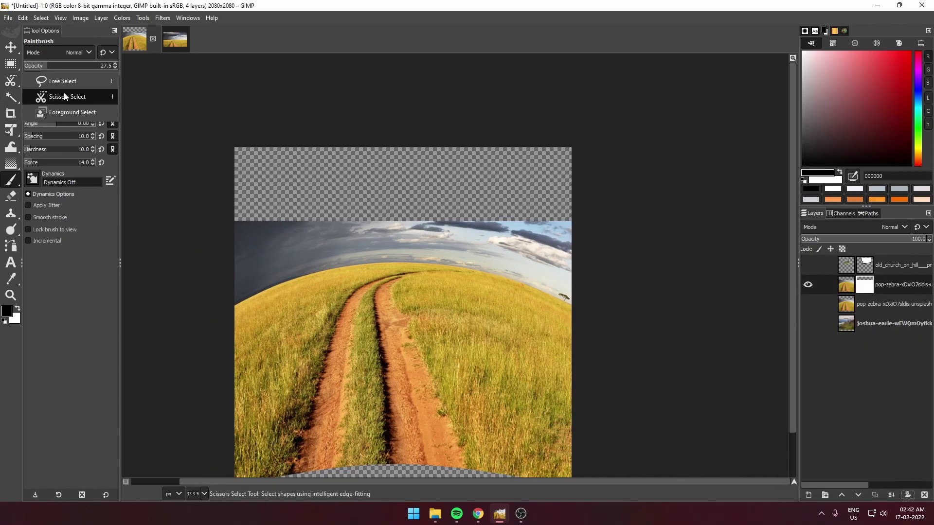
scroll(153, 273, "up", 3)
Step: Trace the hill's curved horizon with a path
key("b")
scroll(325, 207, "up", 1)
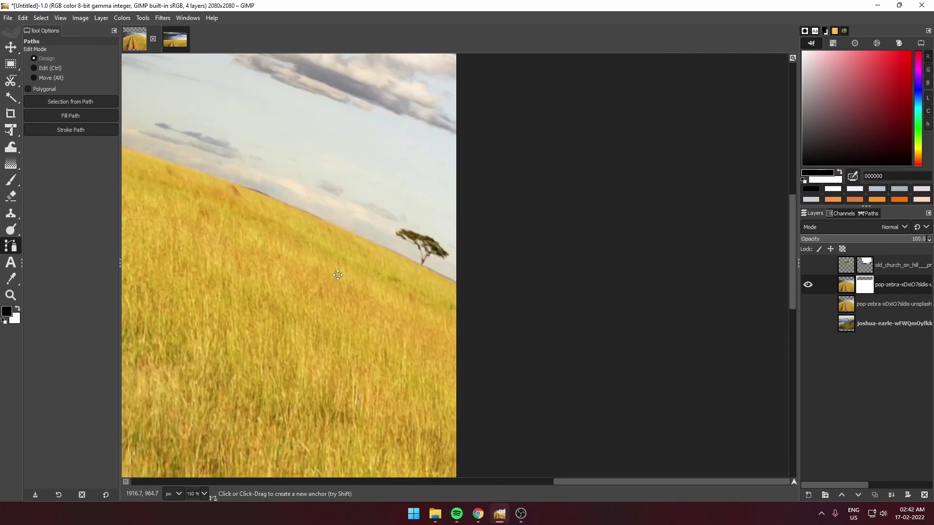
scroll(337, 275, "left", 5)
left_click_drag(607, 248, 634, 271)
scroll(685, 407, "down", 4)
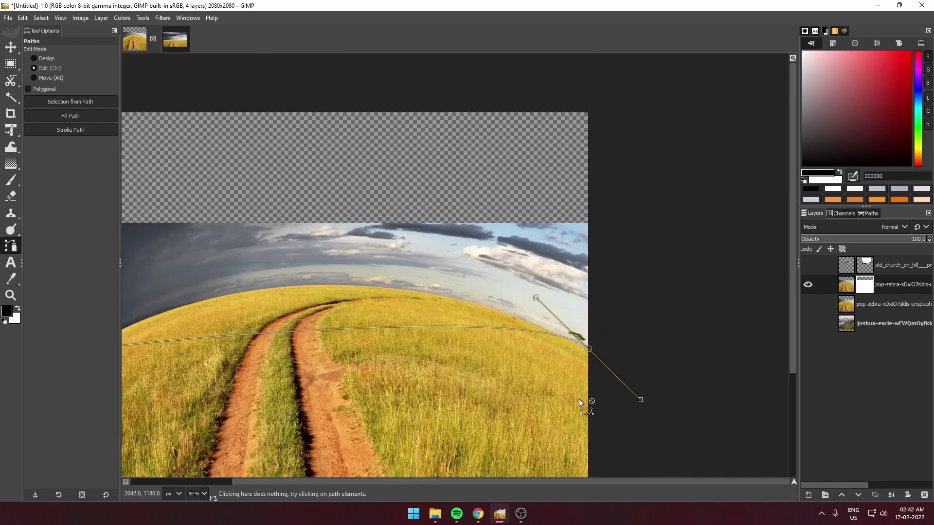
left_click(623, 389)
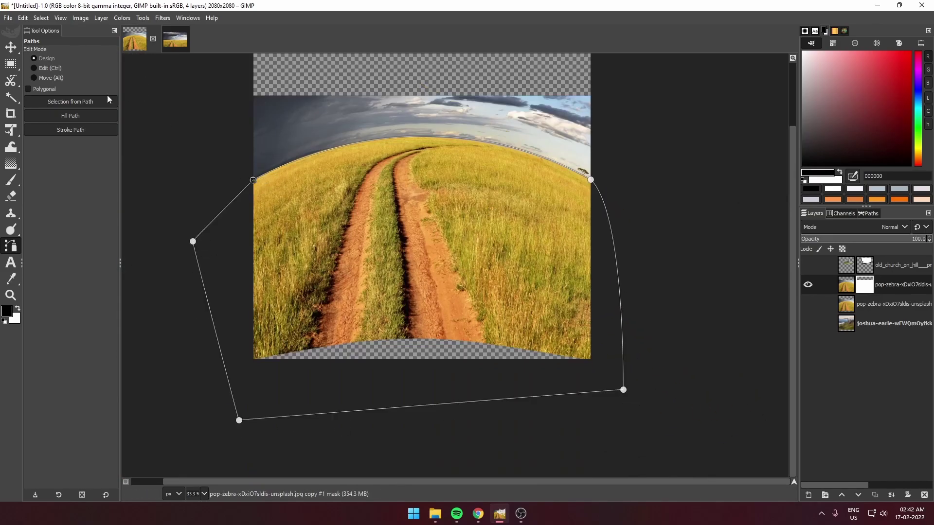
Step: Turn the horizon path into a selection and paint the sky out on the mask
key("m")
left_click(60, 18)
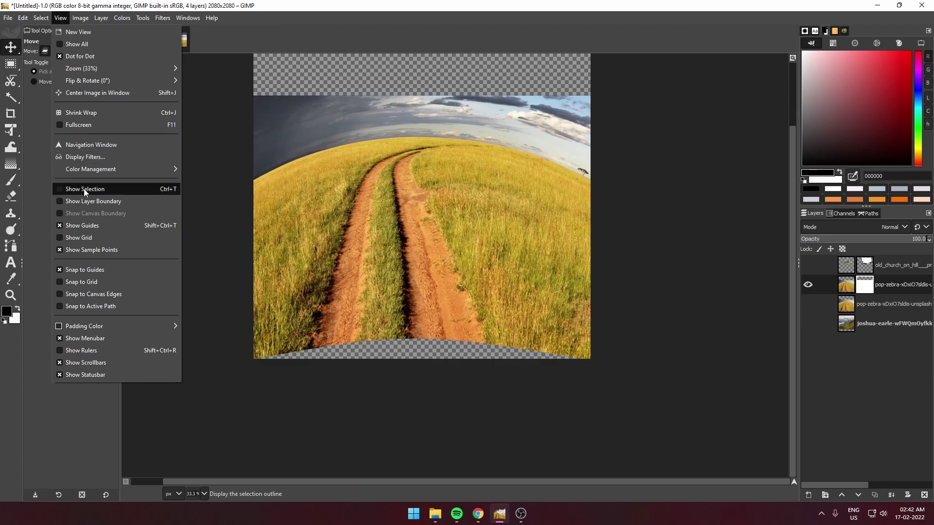
left_click(73, 189)
key("p")
left_click(41, 18)
key("Escape")
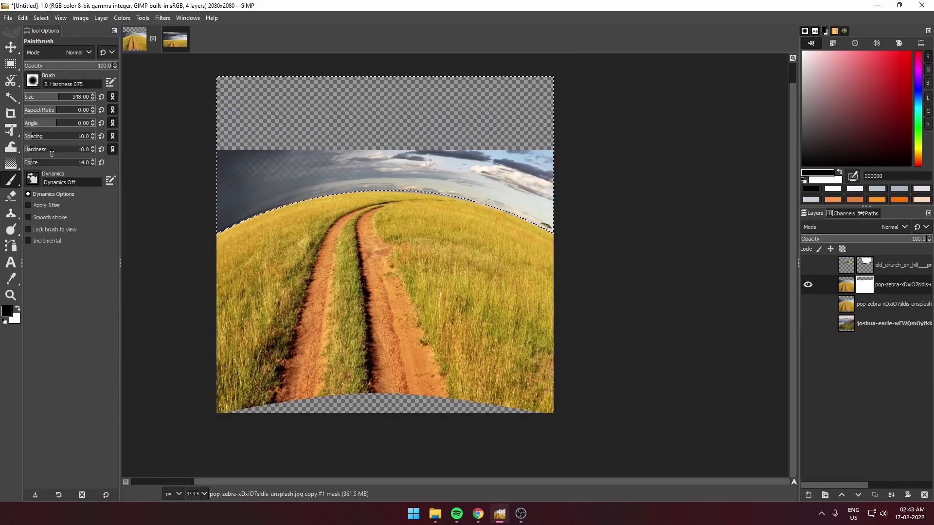
left_click(167, 134)
left_click(526, 186)
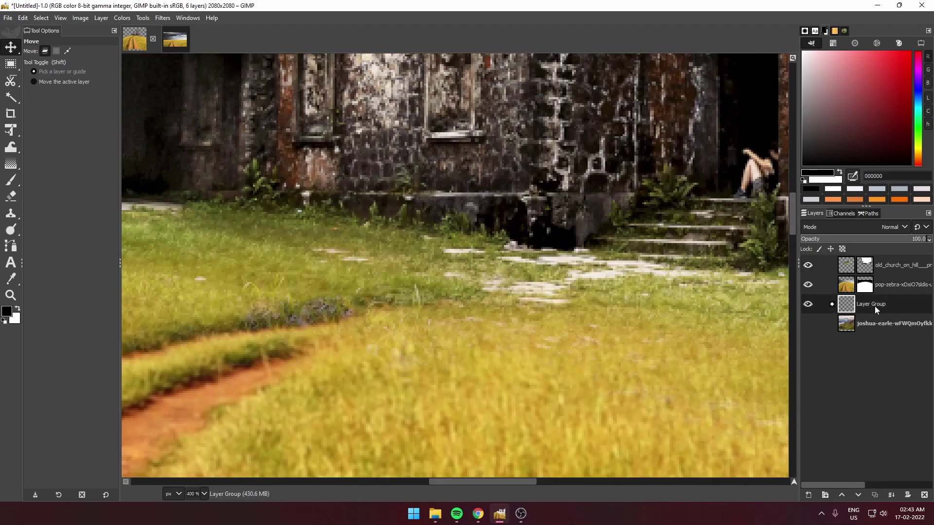
Step: On the church mask, load the church's alpha as a selection and invert it
left_click(526, 241)
key("p")
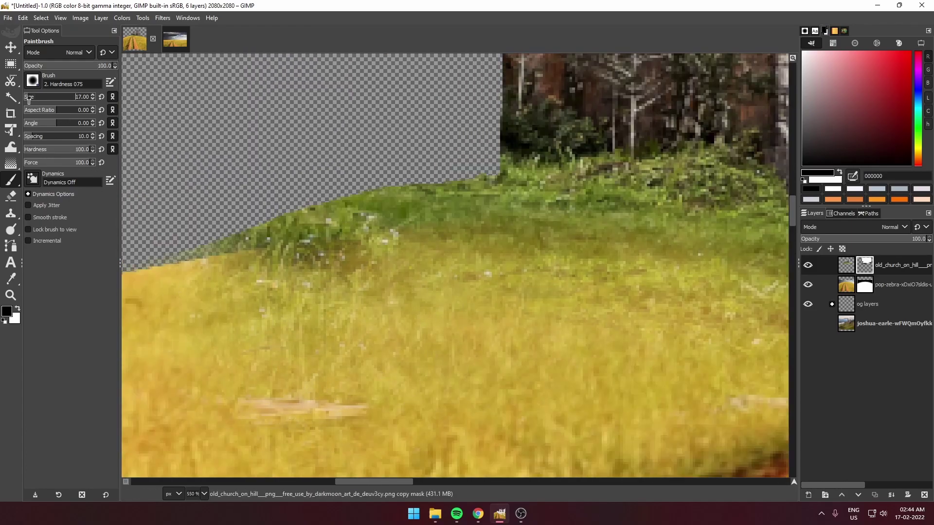
scroll(241, 226, "up", 1)
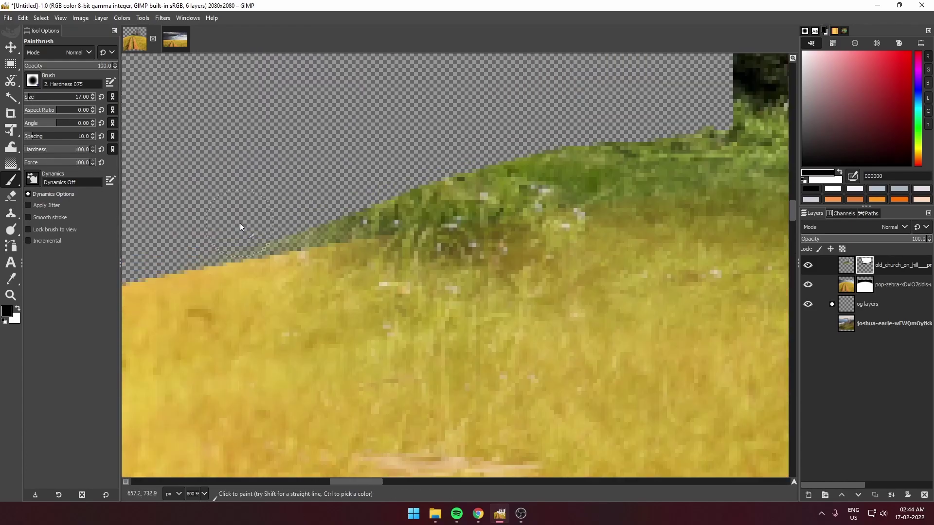
right_click(876, 284)
left_click(866, 312)
left_click(40, 18)
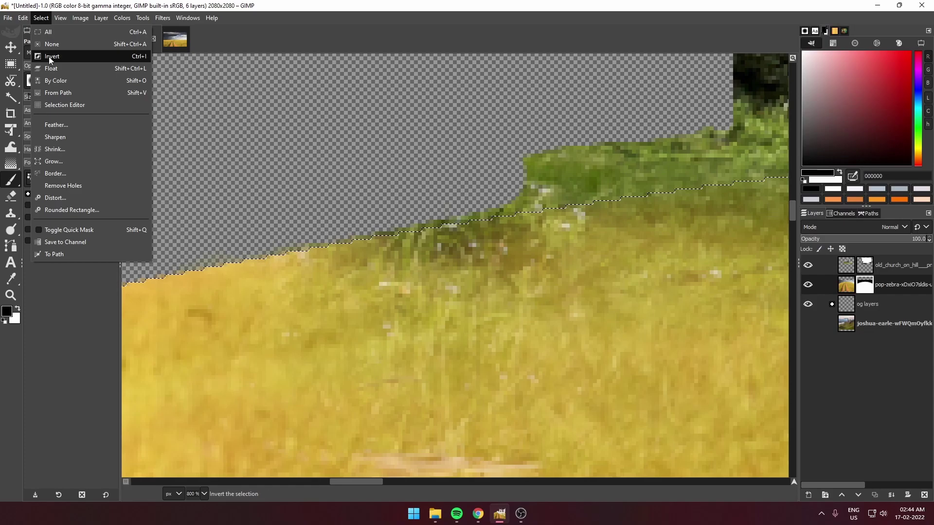
key("Escape")
scroll(608, 177, "down", 1)
scroll(425, 191, "down", 2)
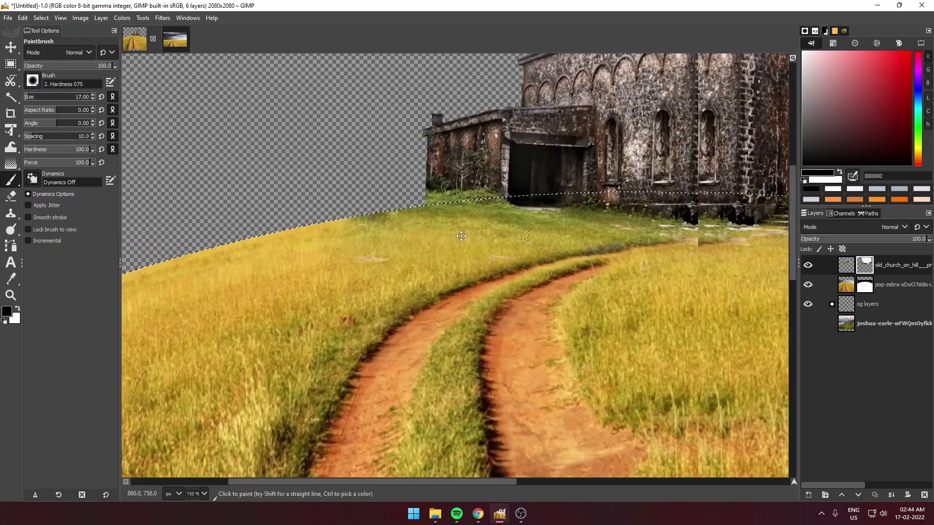
scroll(464, 232, "up", 2)
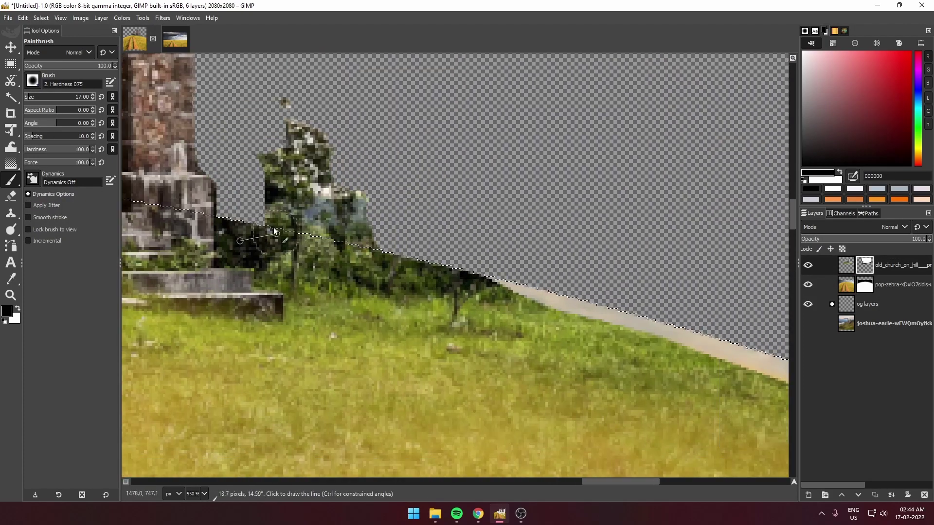
scroll(293, 90, "down", 5)
Step: Paint white along the slope edge to blend the church's grass into the hilltop
key("x")
scroll(583, 226, "right", 5)
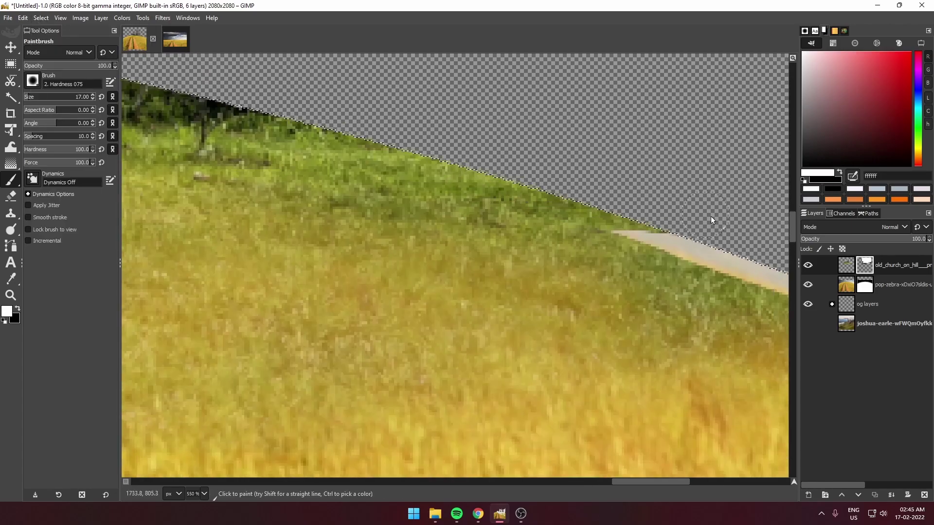
key("2")
left_click(40, 18)
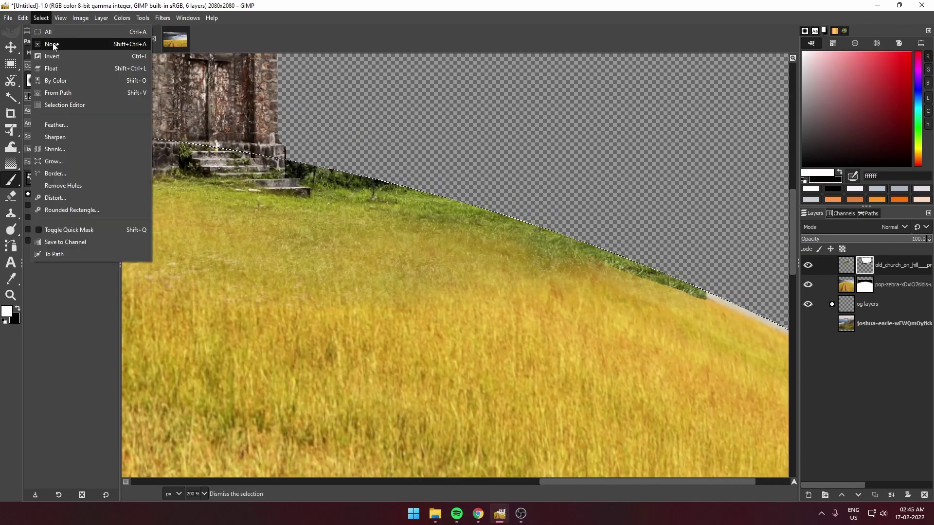
key("Escape")
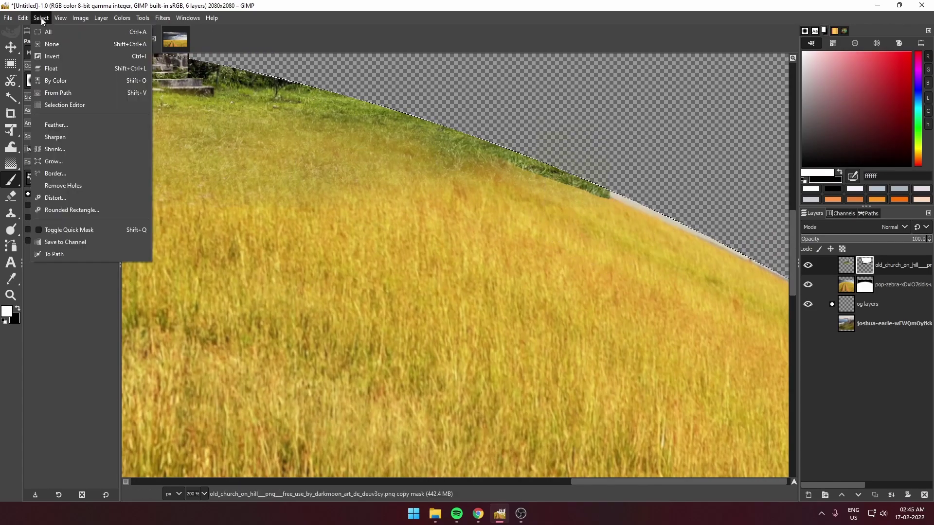
key("ctrl+z")
left_click(601, 203, "shift")
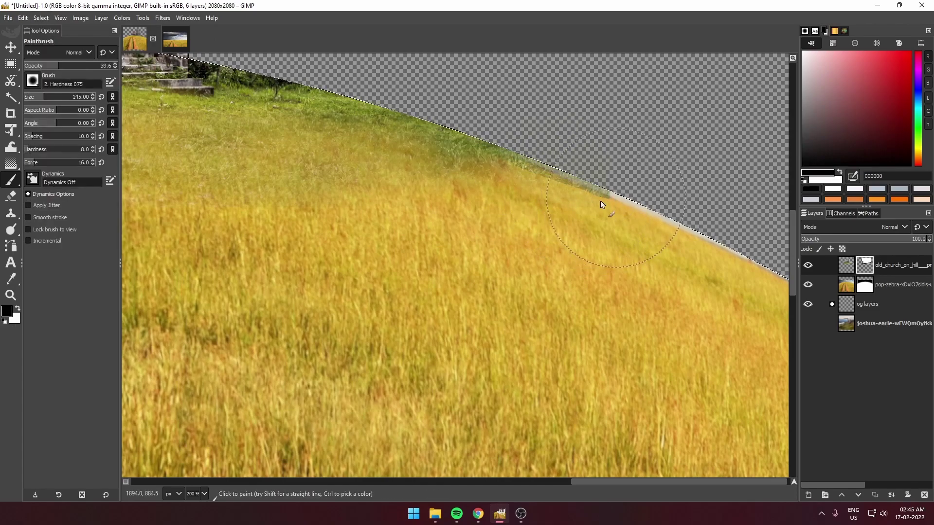
left_click_drag(390, 118, 643, 210)
left_click_drag(600, 178, 518, 162)
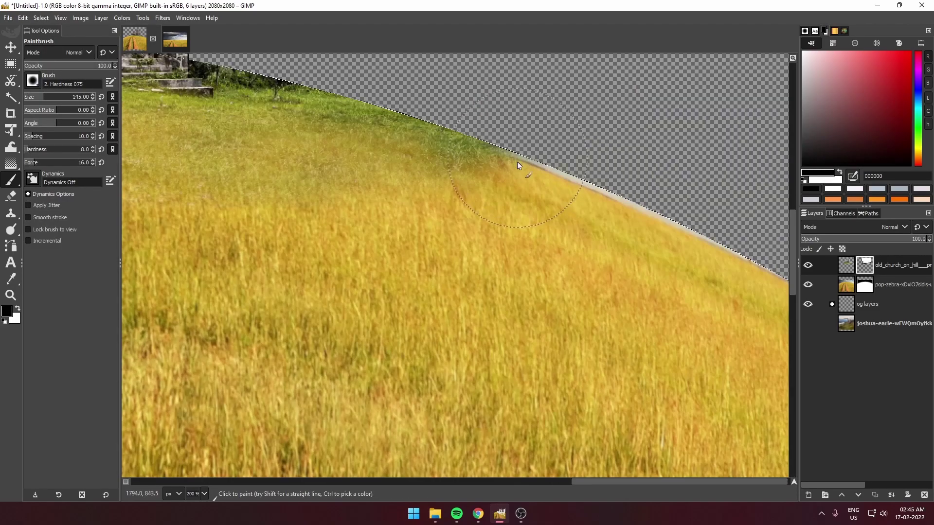
left_click(41, 18)
Step: Clear the selection, show the mountain layer, and move it down and to the right
left_click(47, 35)
key("shift+ctrl+j")
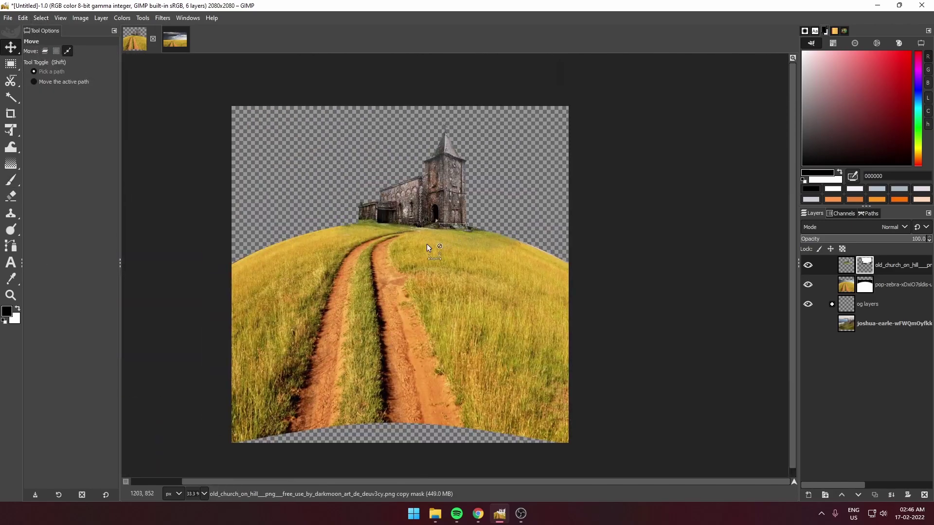
left_click(808, 323)
left_click_drag(885, 324, 886, 298)
key("shift+t")
mouse_move(422, 286)
left_mouse_down()
mouse_move(443, 328)
mouse_move(563, 254)
left_mouse_up()
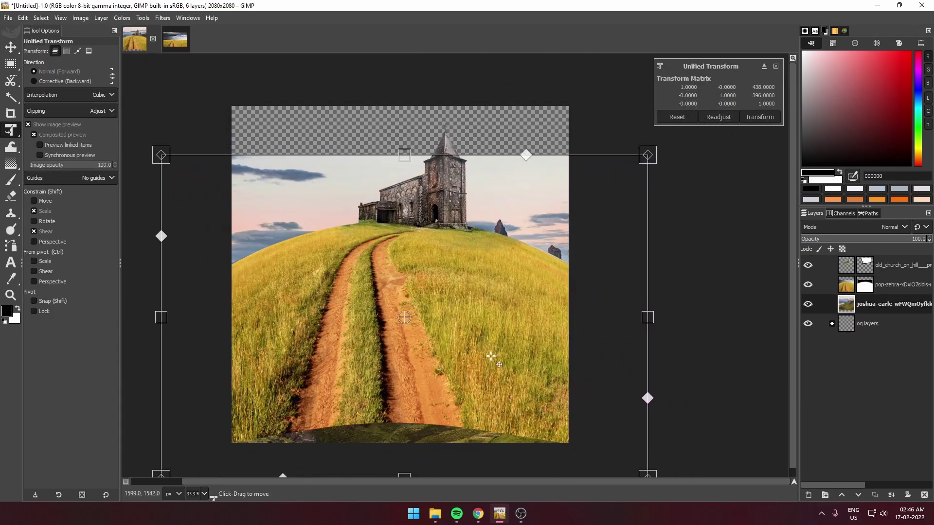
key("Return")
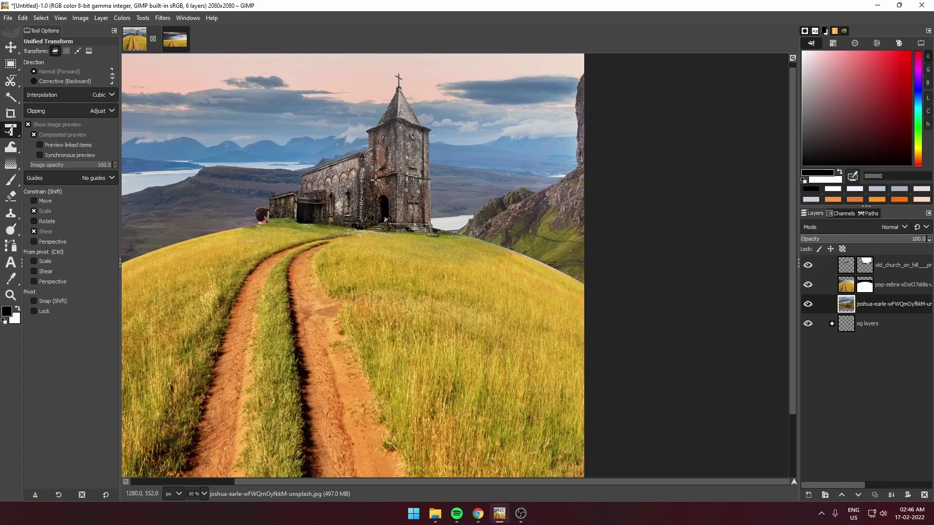
Step: Make the church and dirt-path hill layers visible again
key("m")
scroll(311, 221, "up", 3)
scroll(514, 309, "down", 3)
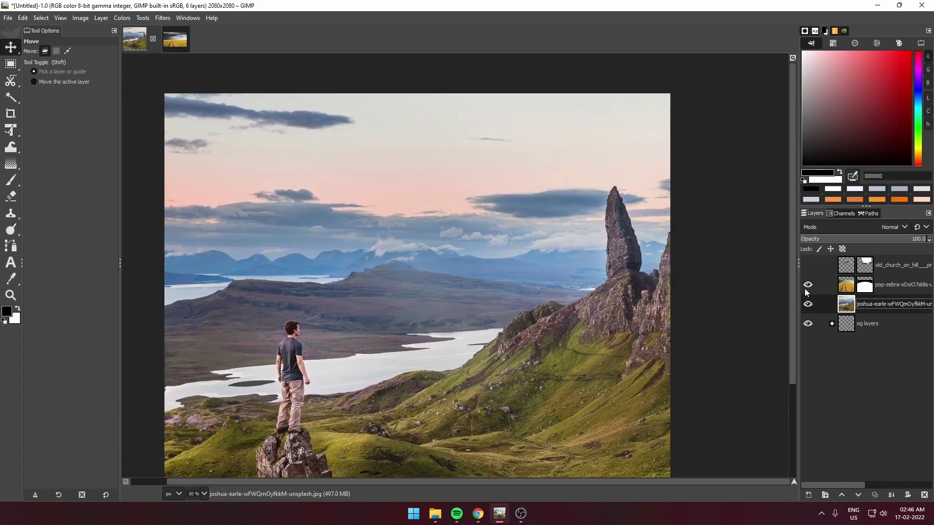
left_click(808, 265)
left_click(808, 285)
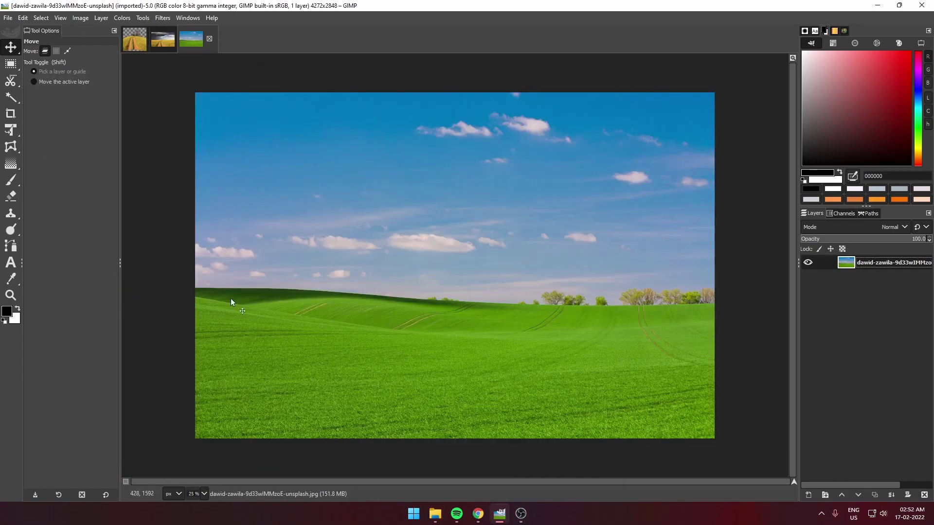
Step: Trace a path along the green field's horizon, extending past the image's left edge
key("b")
key("1")
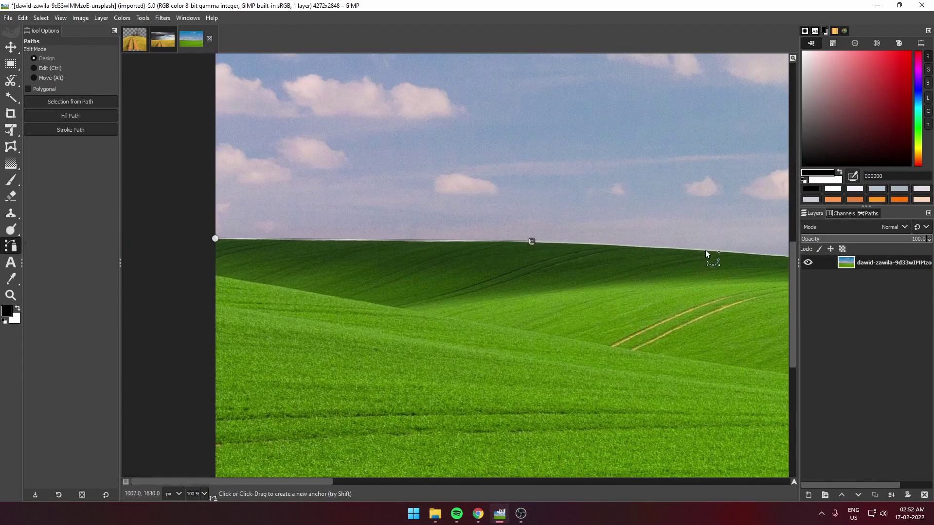
left_click(705, 251)
scroll(633, 244, "right", 10)
left_click(404, 202)
scroll(482, 248, "right", 10)
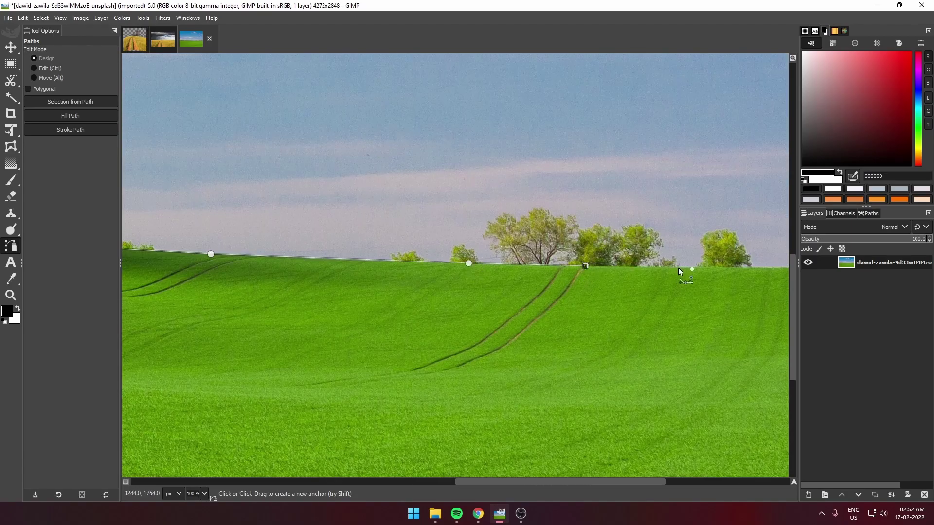
key("minus")
scroll(474, 263, "right", 5)
left_click(448, 277)
key("minus")
left_click(563, 177)
left_click(264, 149)
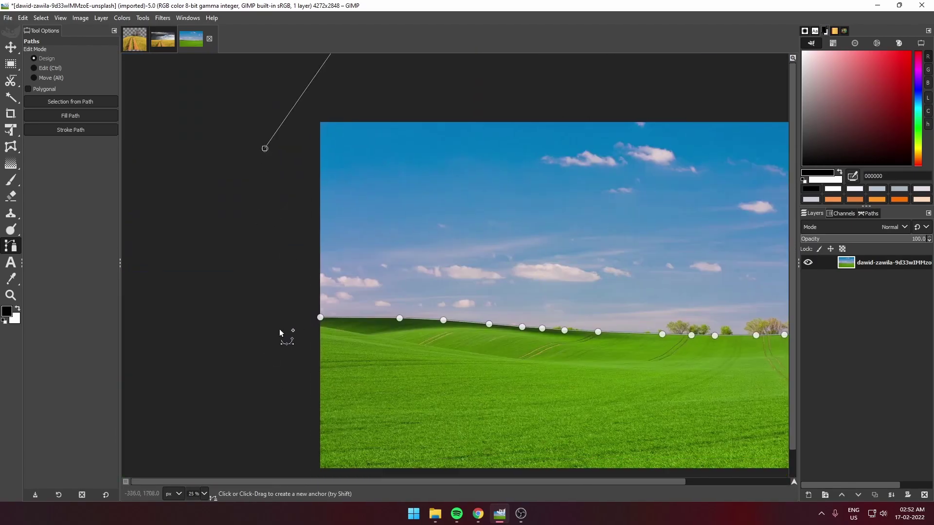
Step: Add a selection-based layer mask that hides the sky, then clear the selection
left_click(11, 47)
left_click(908, 494)
left_click(860, 486)
left_click(41, 18)
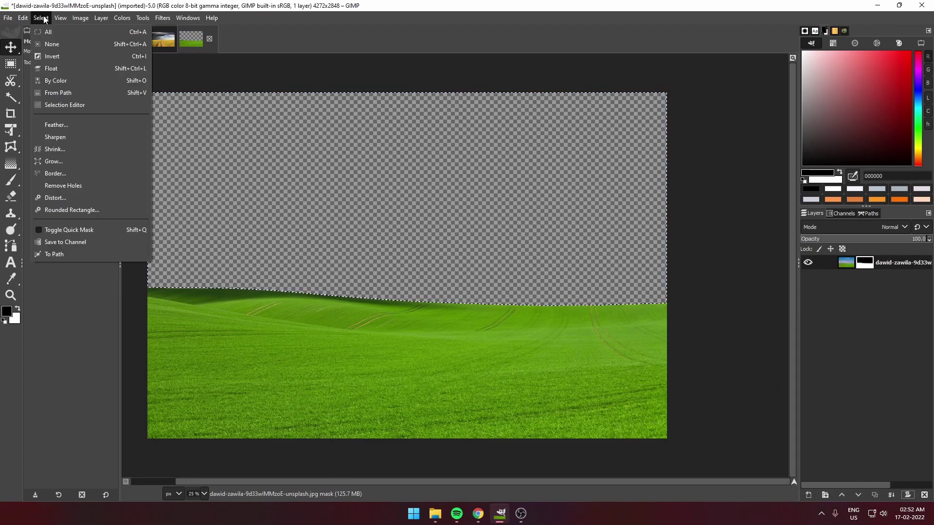
left_click(49, 46)
Step: Copy the masked field layer into house.xcf and arrange it in the church layer group
right_click(842, 261)
left_click(795, 212)
mouse_move(848, 258)
left_mouse_down()
mouse_move(416, 250)
mouse_move(865, 304)
left_mouse_up()
left_click_drag(847, 254, 846, 272)
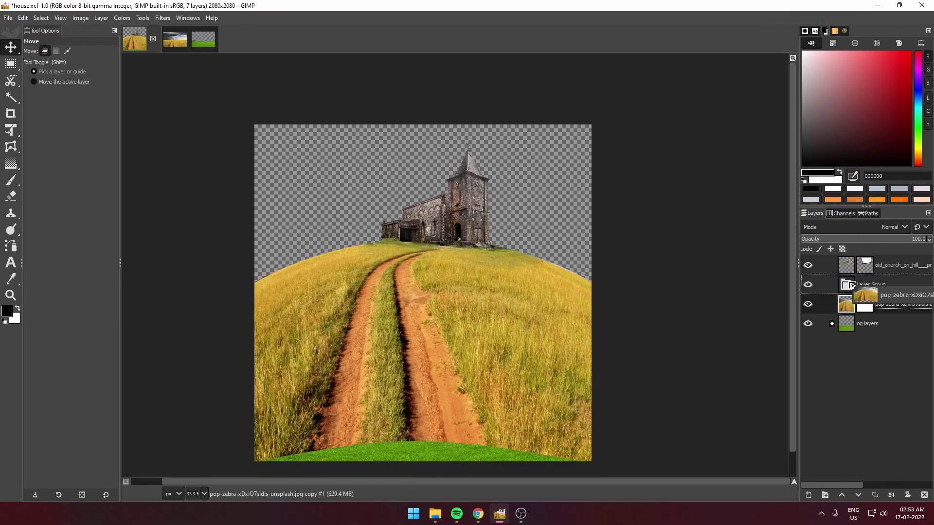
Step: Hide the church group and scale the green field layer down with Unified Transform
left_click(808, 265)
left_click(832, 285)
key("shift+t")
left_click(719, 116)
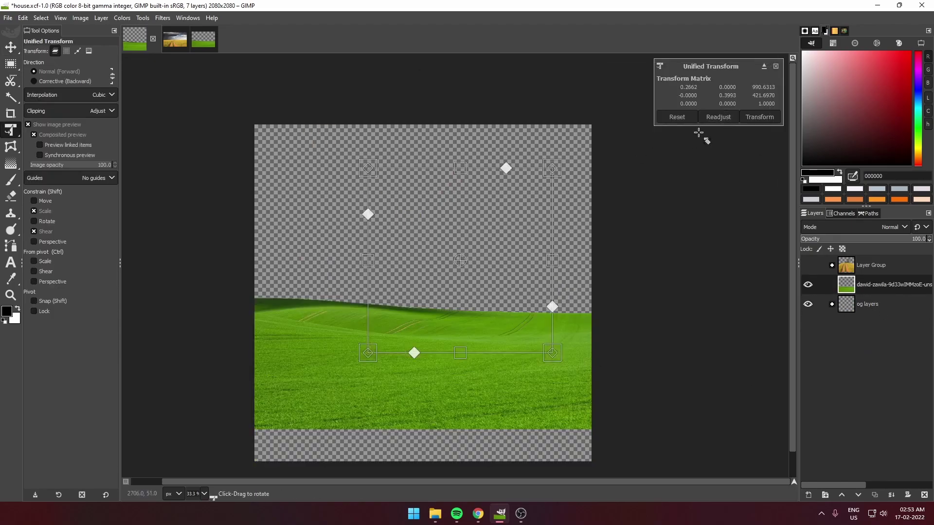
key("Return")
left_click(218, 133)
left_click_drag(219, 132, 225, 152)
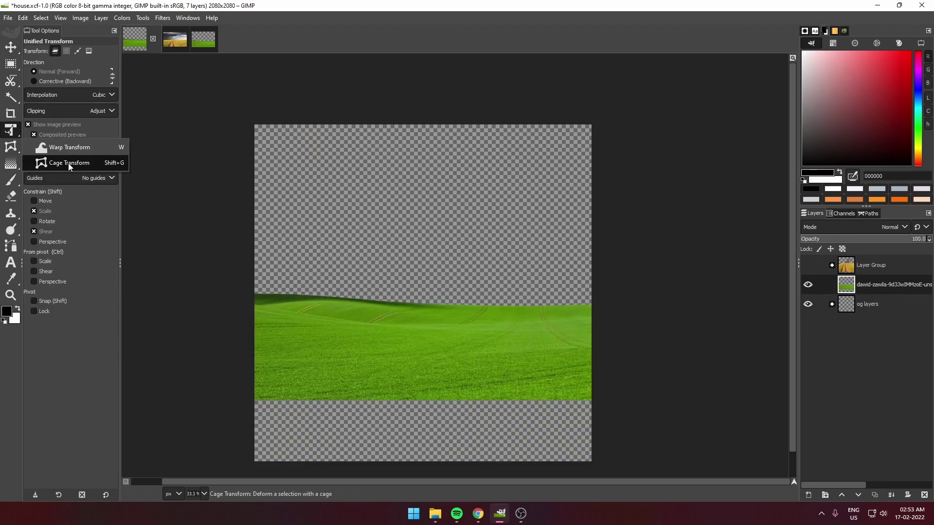
Step: Warp the grass upward into a curved hill, then show the church layers again
left_click(53, 162)
left_click(90, 145)
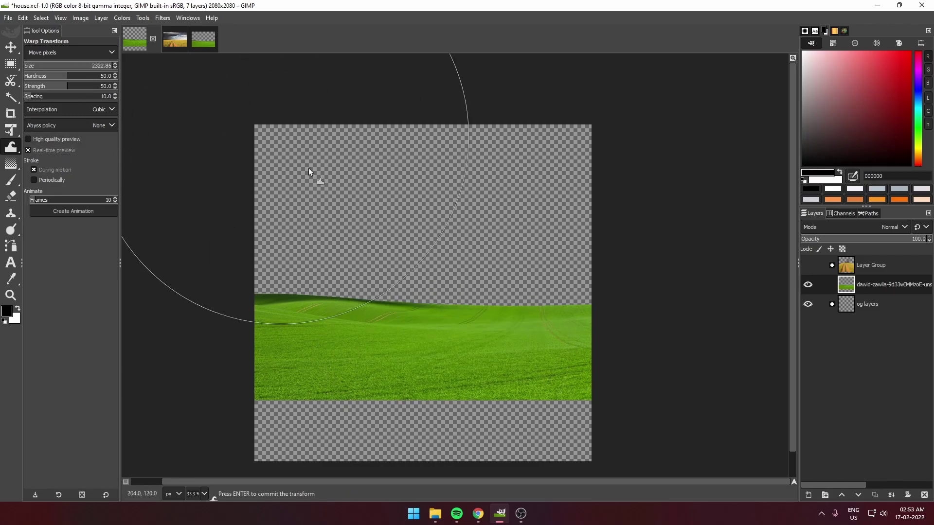
scroll(101, 72, "down", 5)
key("minus")
key("minus")
key("minus")
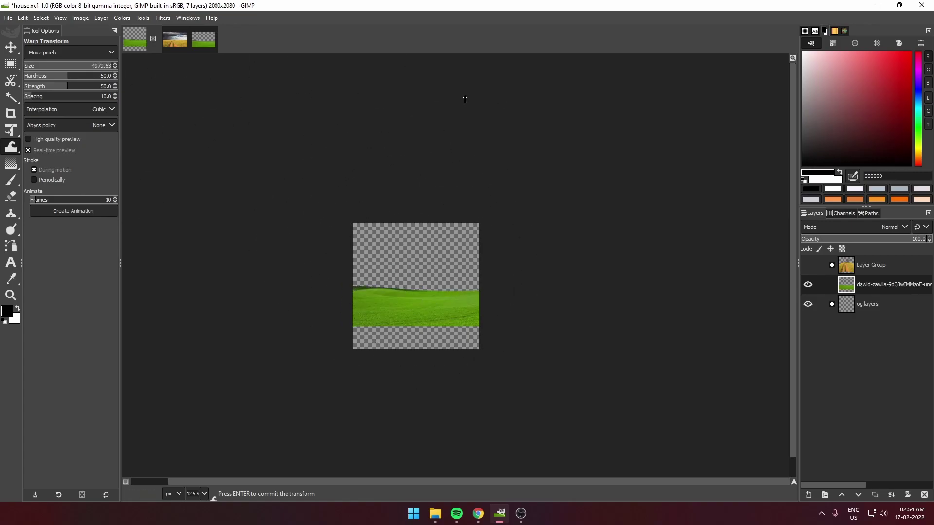
scroll(448, 282, "up", 2)
scroll(402, 257, "down", 2)
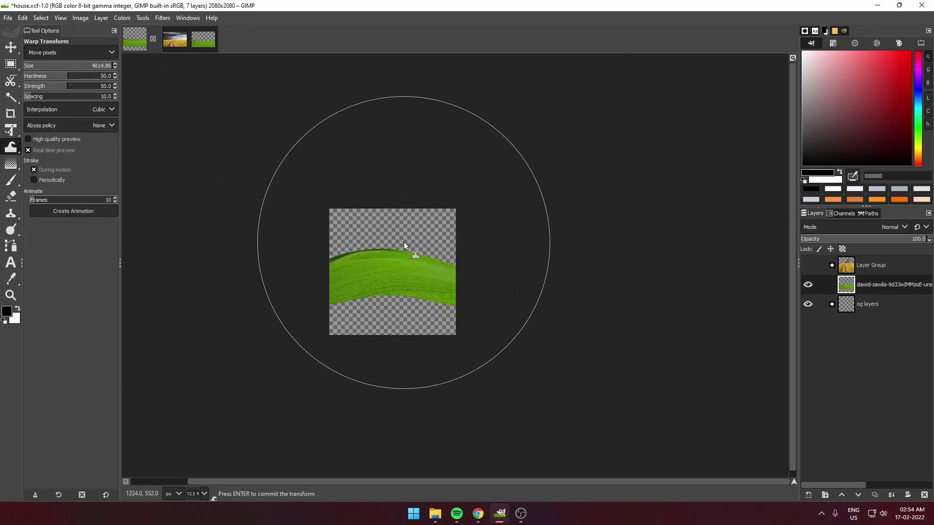
key("Return")
key("m")
key("plus")
key("plus")
key("plus")
left_click(808, 265)
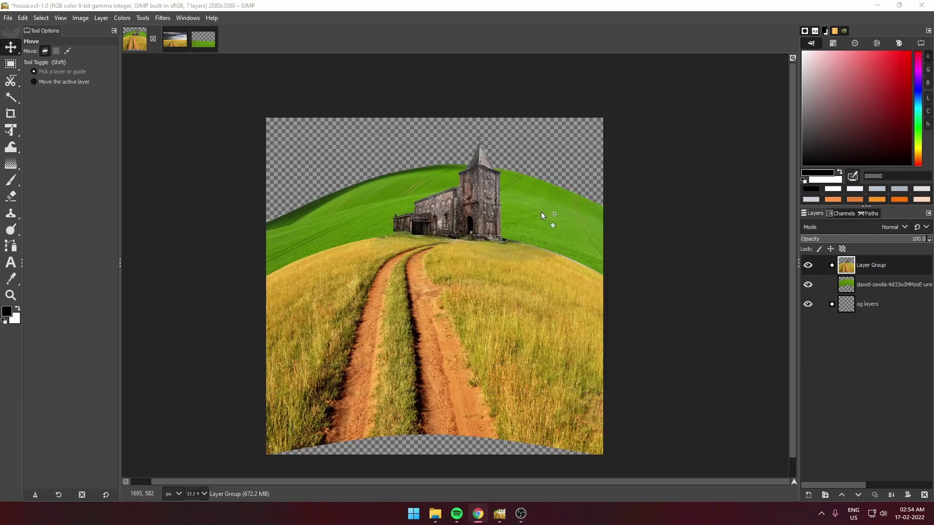
Step: Lower the green hill behind the church and mirror a duplicate onto the left side
left_click_drag(542, 212, 633, 258)
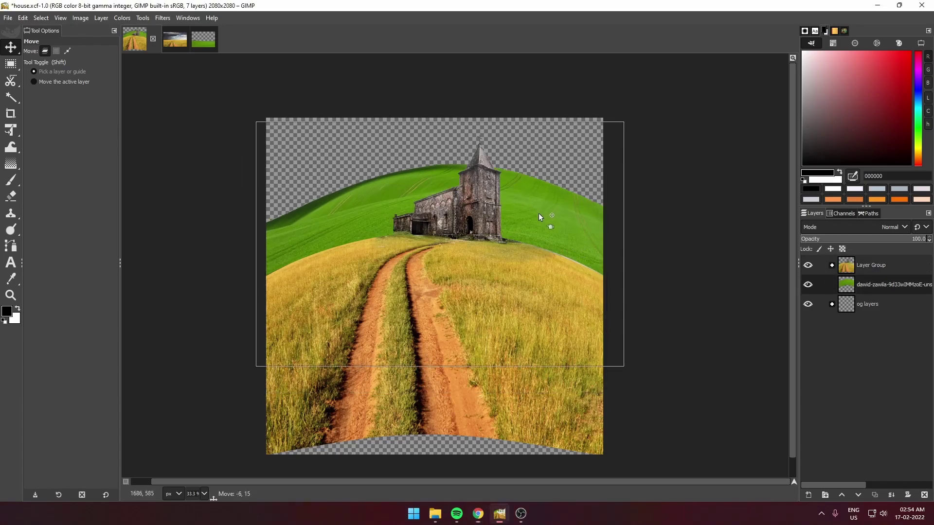
left_click(874, 493)
key("shift+t")
left_click_drag(720, 292, 146, 292)
key("Return")
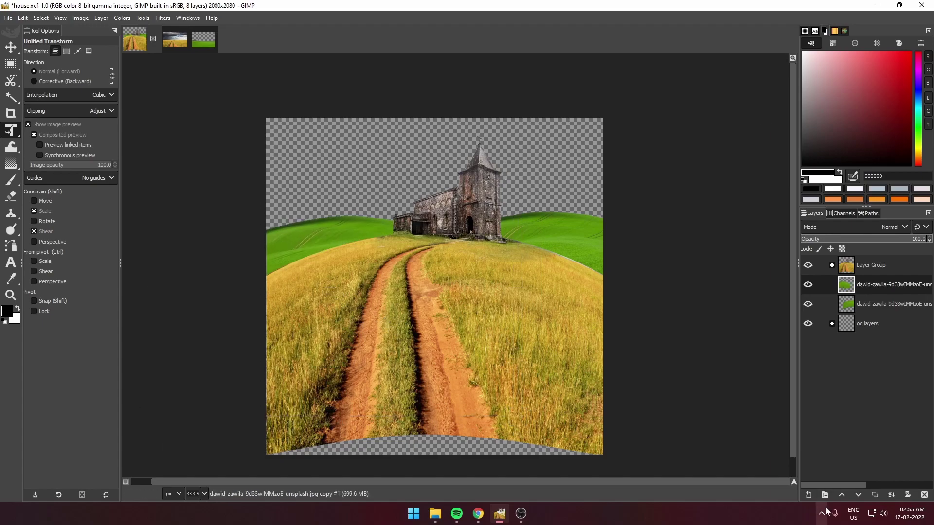
Step: Add a second hill copy and shift it up and right behind the church
left_click(874, 494)
left_click_drag(340, 233, 331, 194)
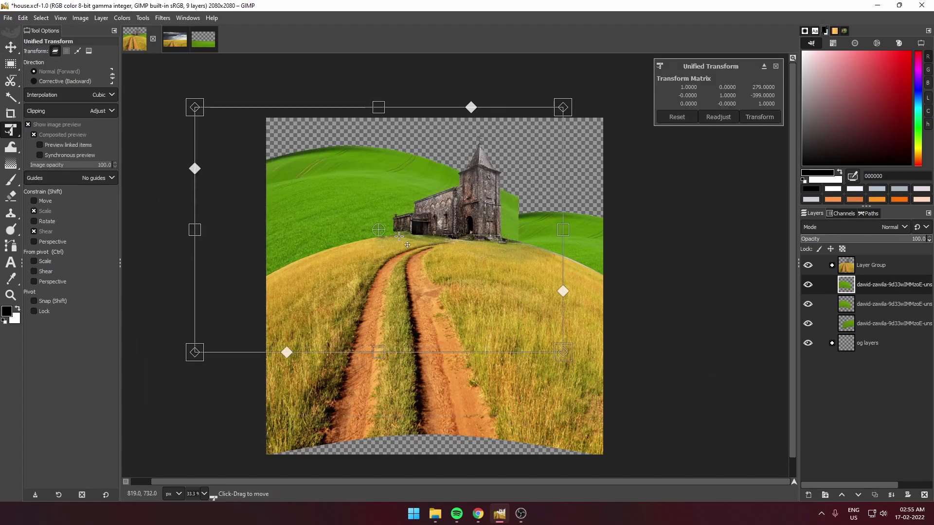
key("Return")
left_click(875, 323)
left_click(327, 331)
left_click_drag(537, 249, 544, 242)
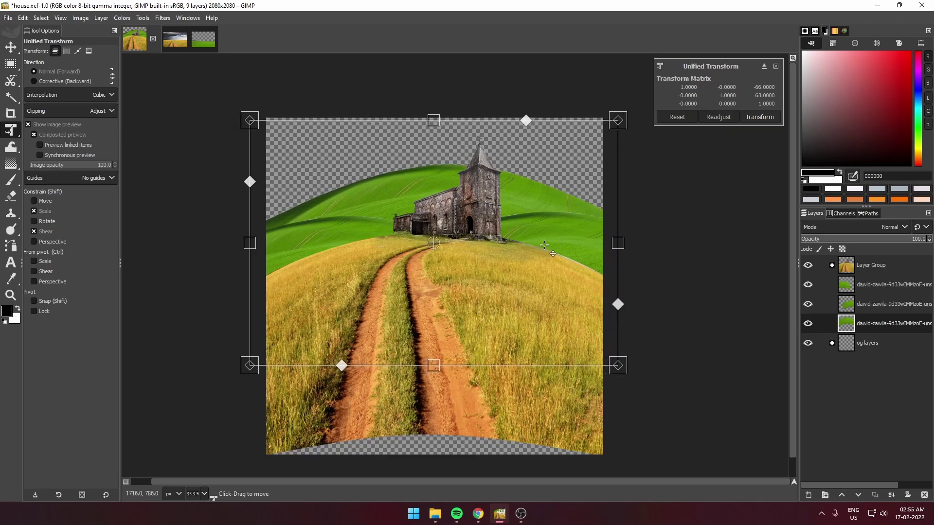
key("Return")
Step: Drag the pink dusk sky photo into the composite and position it under the hills
key("m")
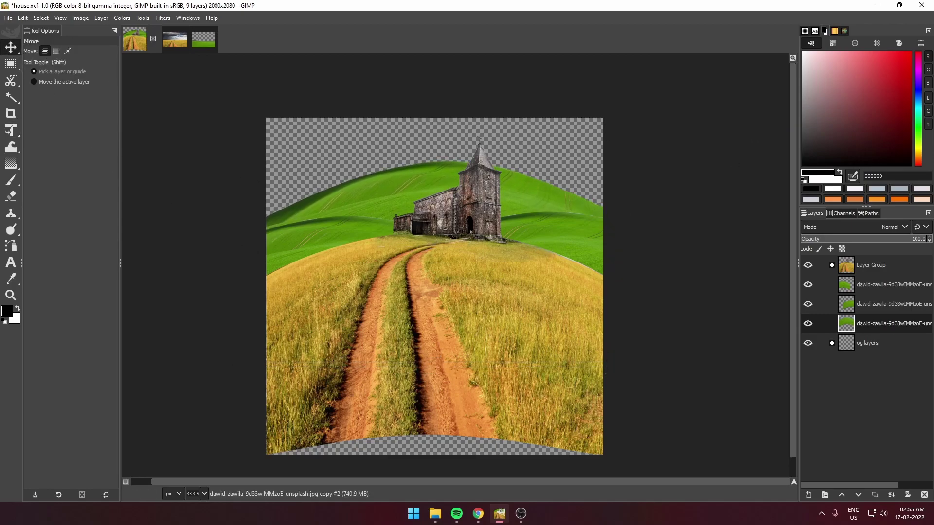
left_click_drag(769, 320, 685, 350)
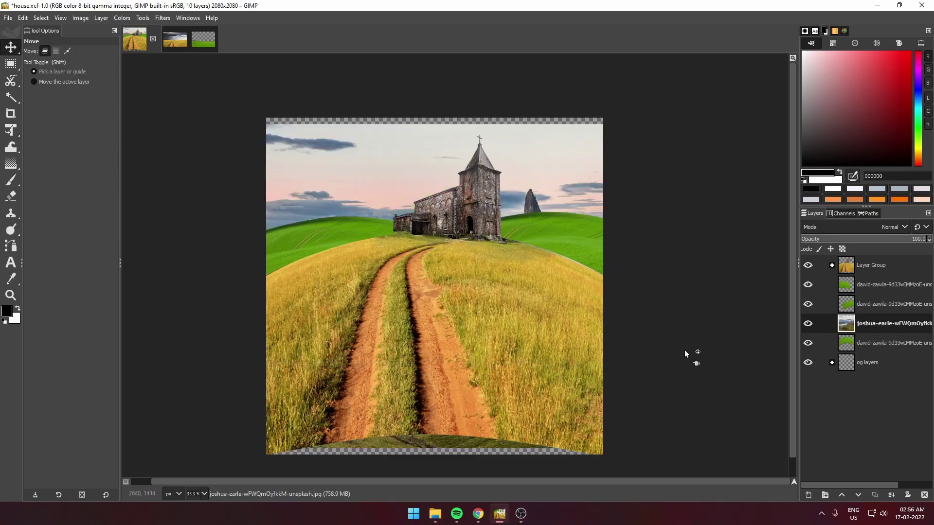
left_click_drag(576, 157, 593, 150)
Step: Clone sky over the rocky spire, restore all layers, and save house.xcf
left_click(808, 343, "shift")
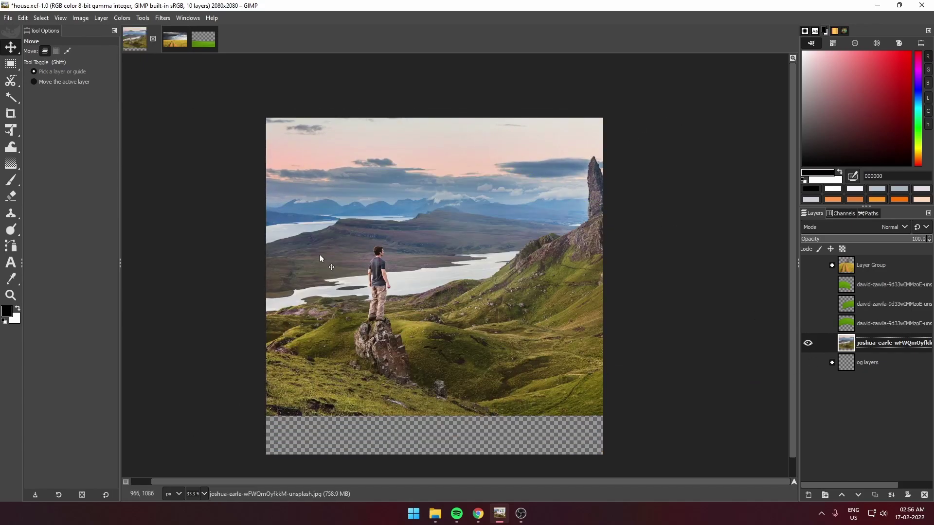
mouse_move(11, 165)
left_click(10, 213)
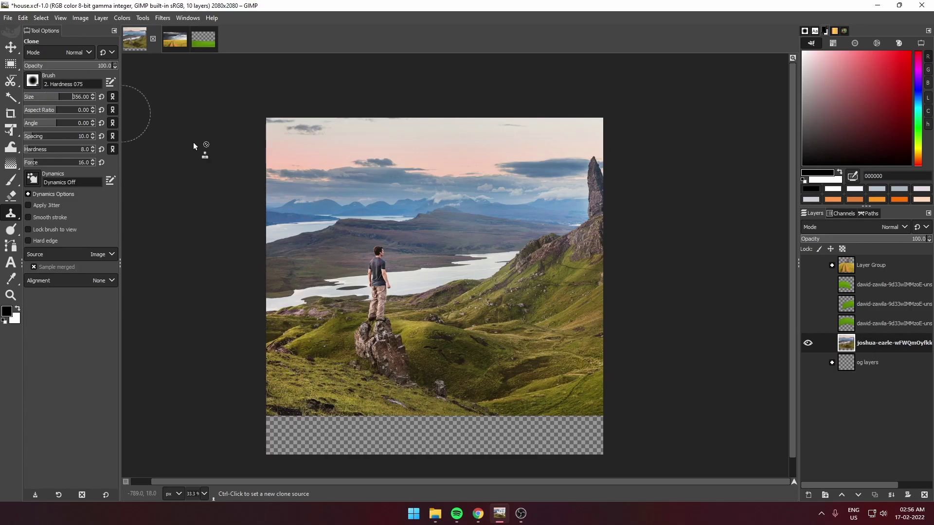
scroll(639, 174, "up", 3)
left_click_drag(486, 241, 494, 330)
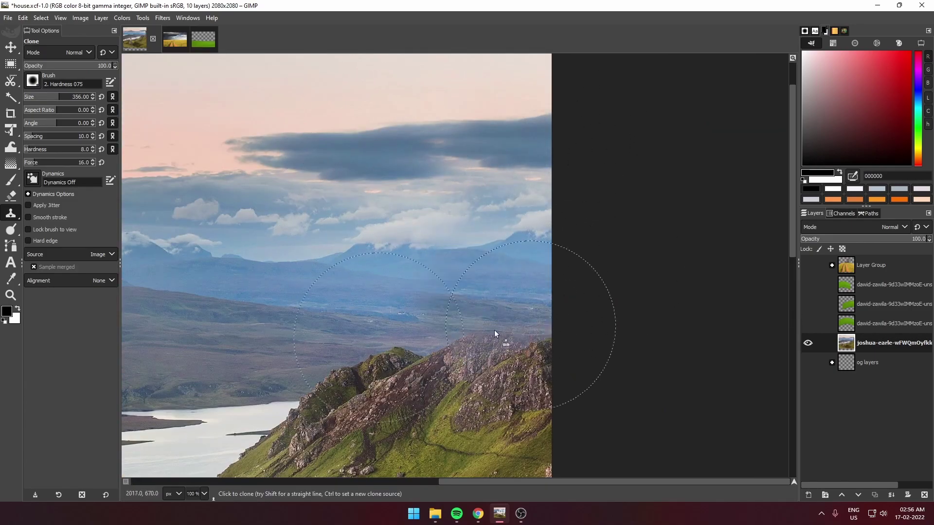
scroll(495, 330, "down", 3)
key("m")
left_click(808, 343, "shift")
scroll(519, 347, "down", 3)
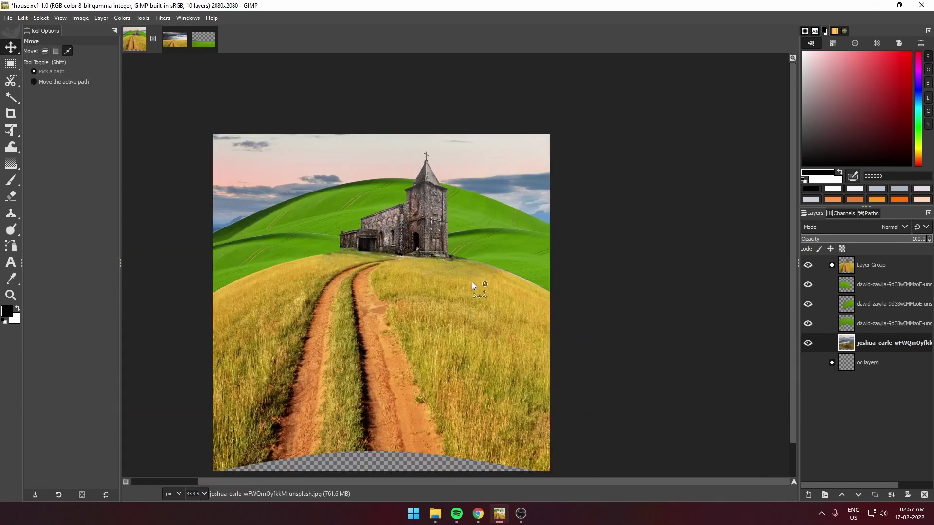
key("ctrl+s")
key("minus")
Step: Duplicate the grassy path field layer and paint its mask along the dirt path to blend
left_click(832, 265)
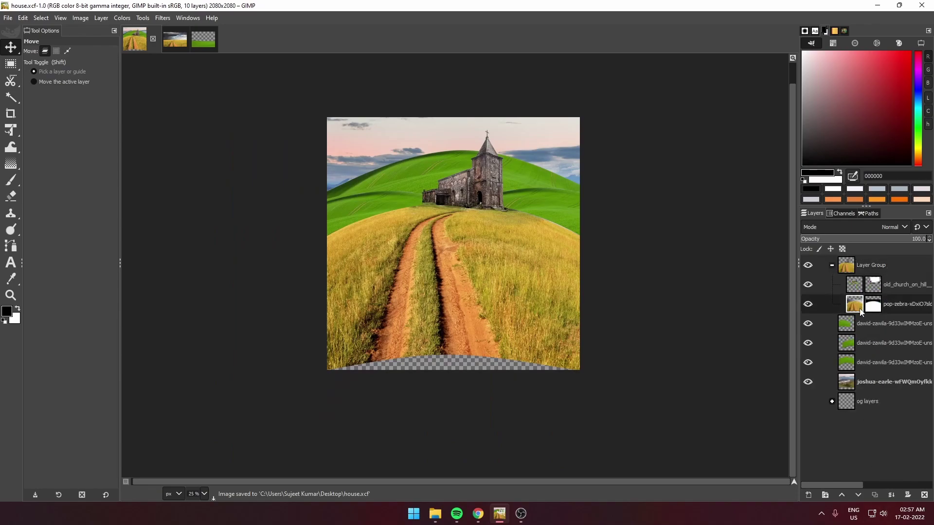
left_click(874, 304)
key("shift+t")
left_click(757, 121)
key("p")
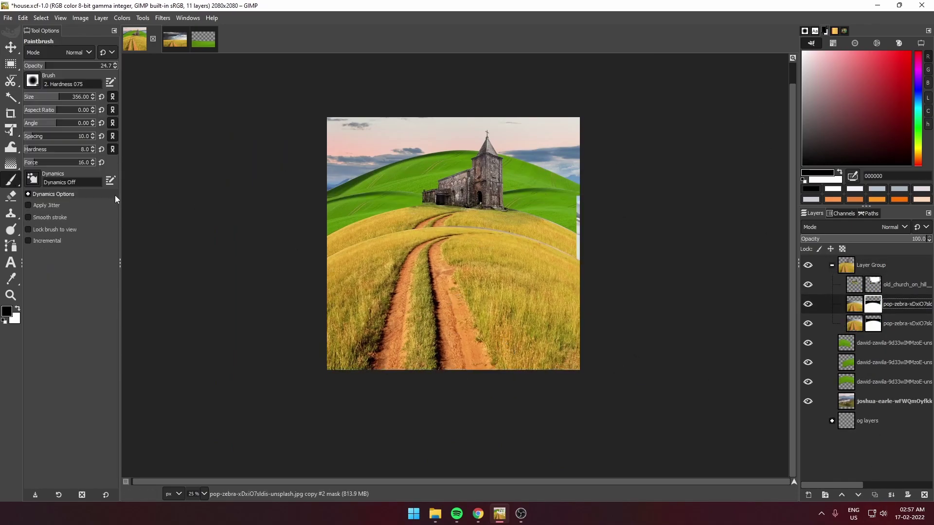
scroll(474, 232, "up", 2)
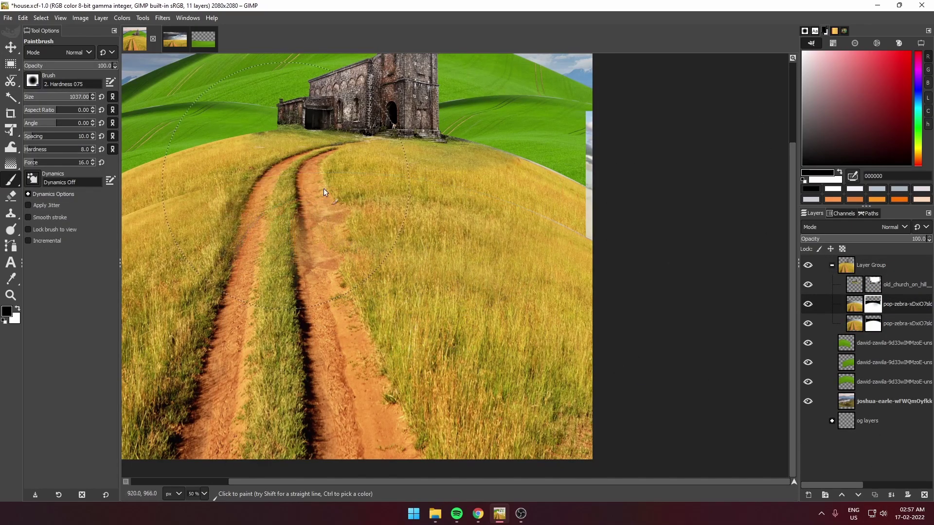
scroll(323, 188, "left", 5)
scroll(363, 141, "down", 1)
left_click_drag(511, 228, 501, 390)
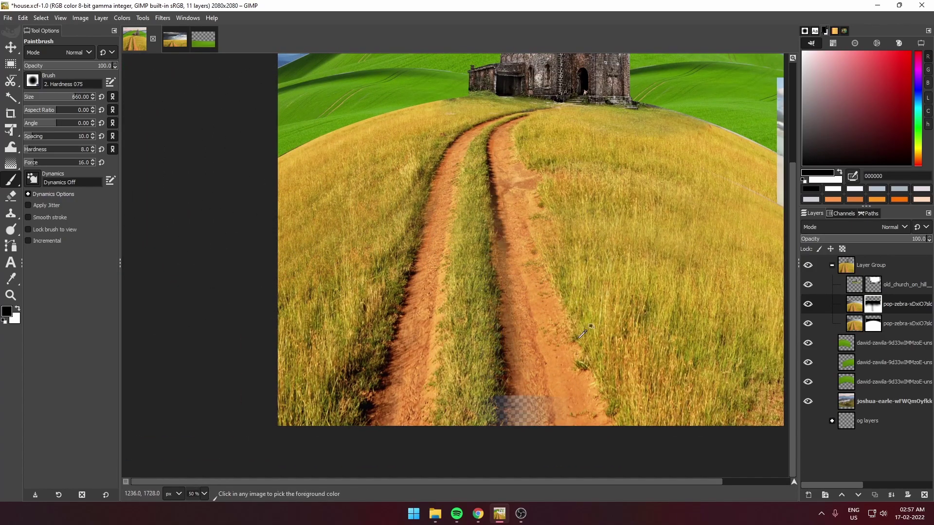
Step: Enlarge the field copy and move it down over the transparent gap at the bottom
key("m")
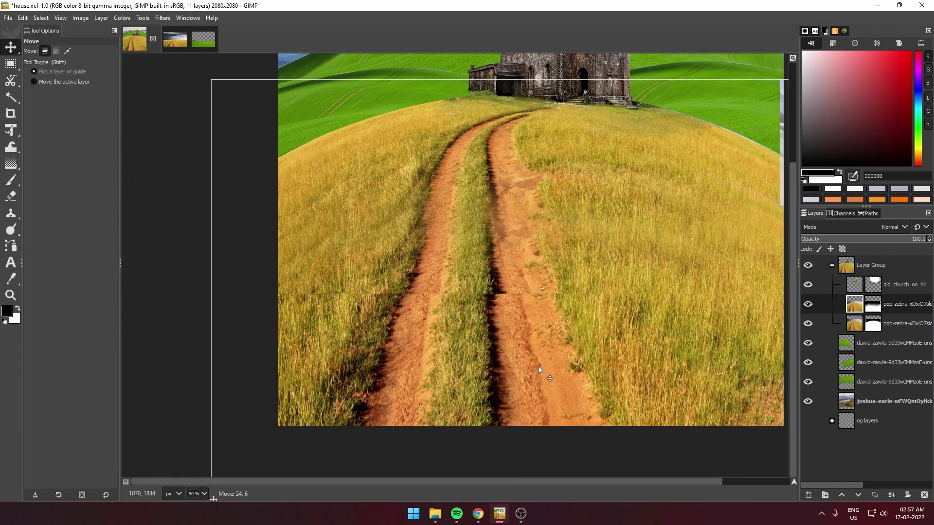
key("shift+3")
key("shift+t")
left_click(600, 367)
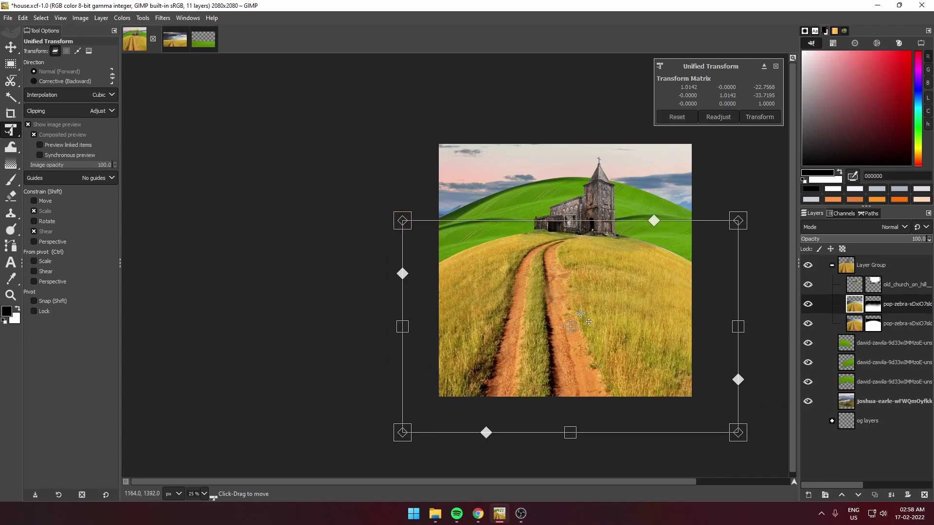
left_click_drag(584, 311, 583, 332)
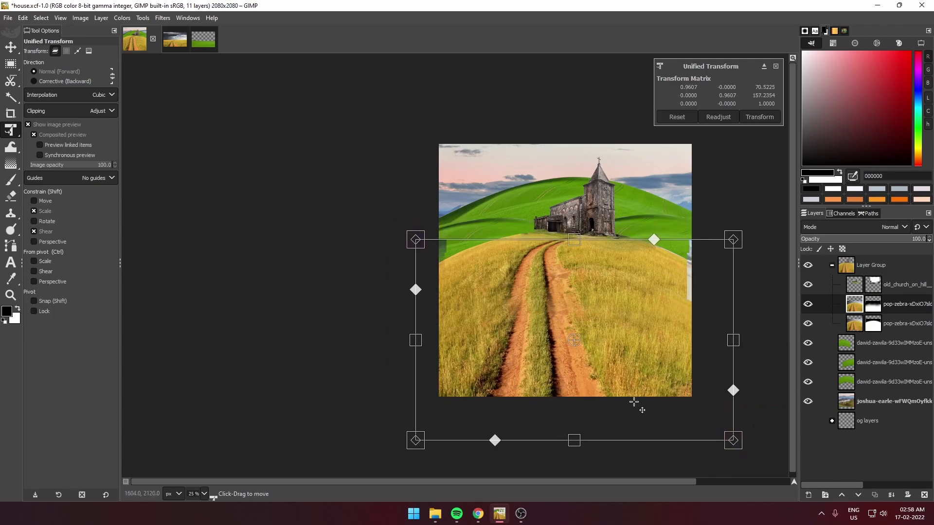
mouse_move(636, 400)
left_mouse_down()
mouse_move(620, 402)
mouse_move(641, 363)
left_mouse_up()
left_click(68, 145)
left_click(34, 134)
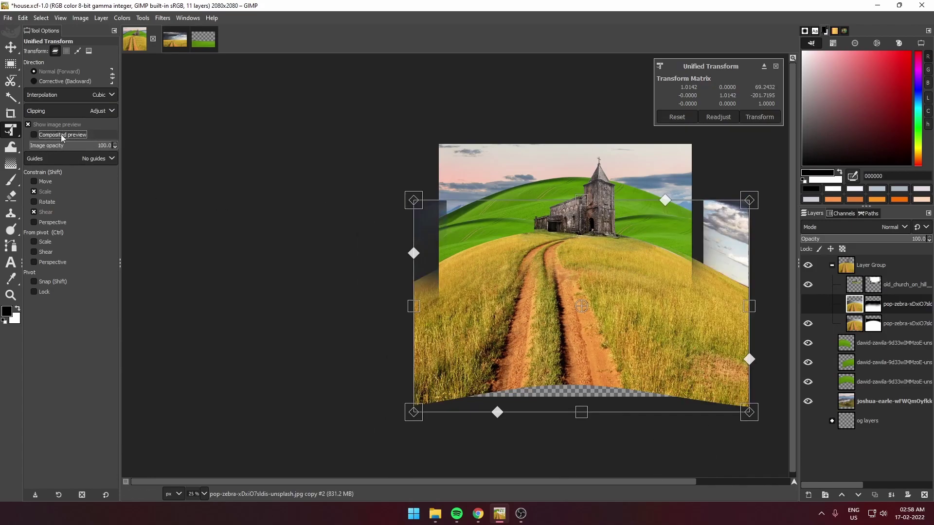
left_click(66, 145)
left_click_drag(554, 313, 544, 328)
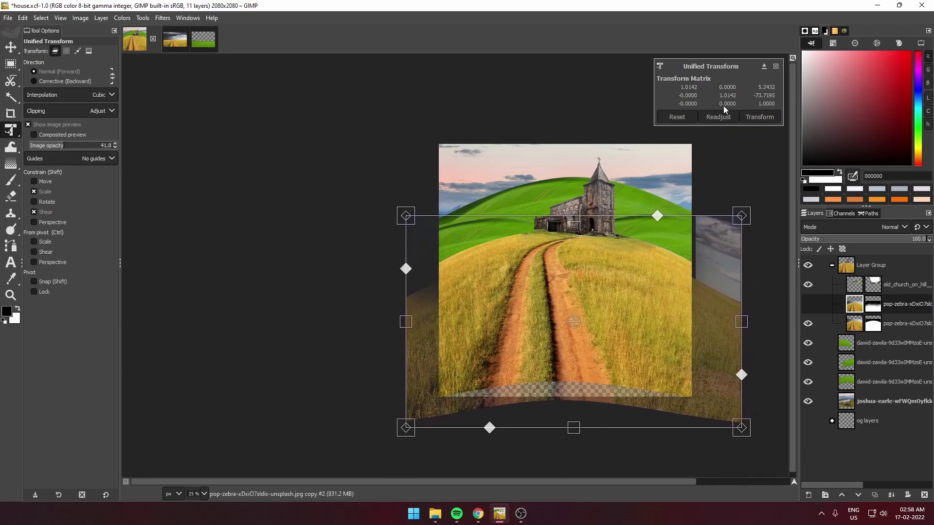
key("Return")
Step: Check the blended mask, then select and collapse the church and field group
scroll(544, 328, "up", 2)
key("p")
scroll(351, 236, "down", 2)
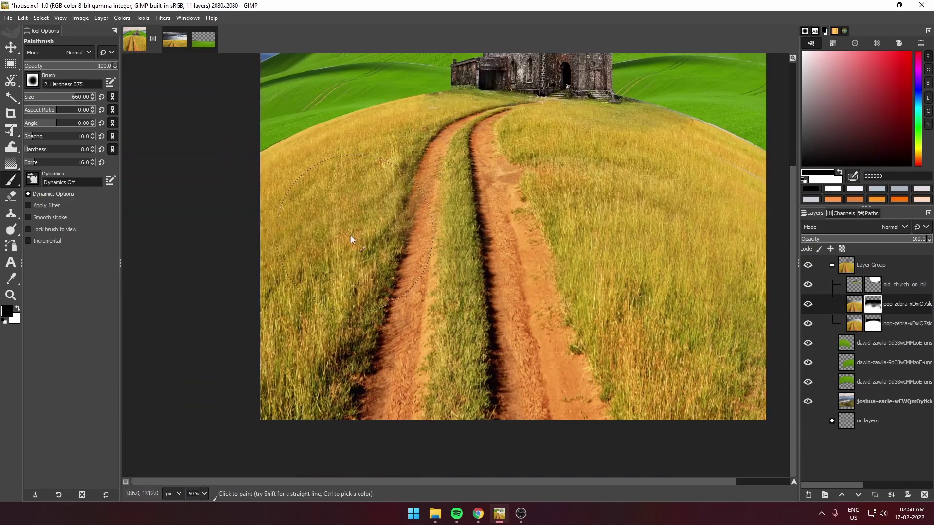
scroll(352, 235, "down", 5)
scroll(351, 235, "up", 4)
key("m")
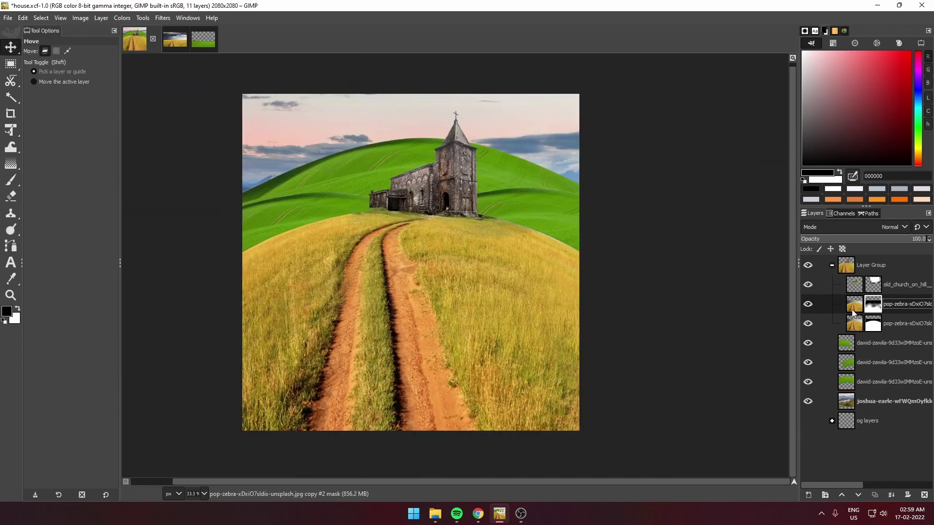
left_click(854, 312)
left_click(871, 265)
Step: Group the green hill layers and add a black Multiply layer above them
left_click(832, 265)
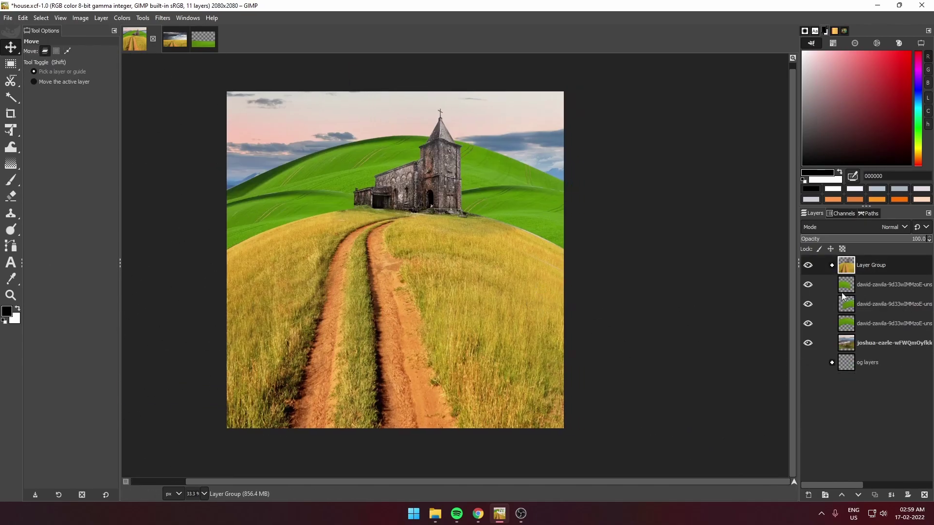
left_click_drag(844, 296, 871, 324)
key("ctrl+shift+n")
key("Return")
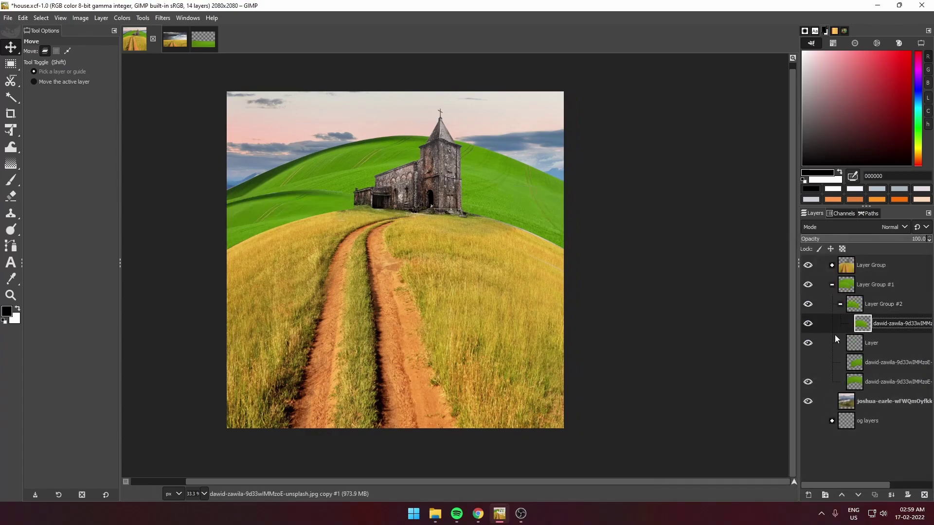
key("ctrl+comma")
left_click(892, 227)
left_click(825, 402)
left_click(882, 239)
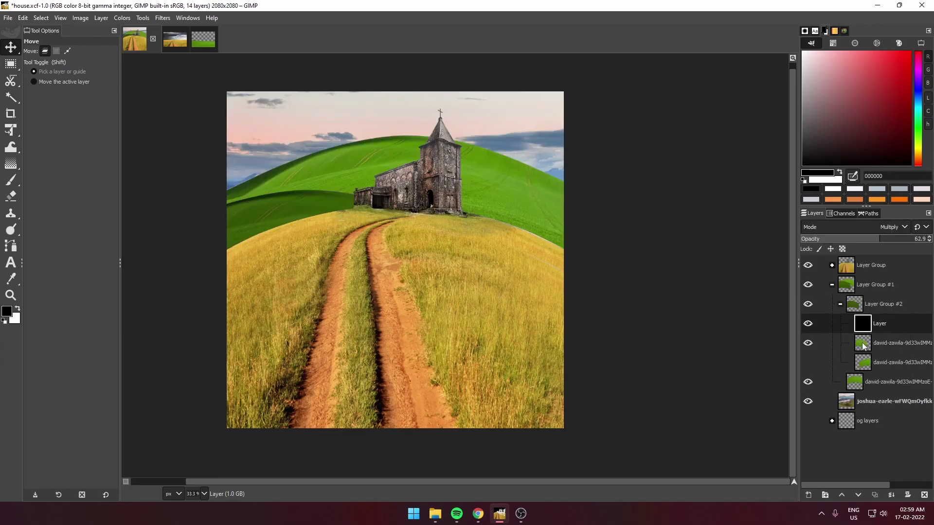
mouse_move(879, 323)
left_mouse_down()
mouse_move(871, 306)
mouse_move(811, 307)
left_mouse_up()
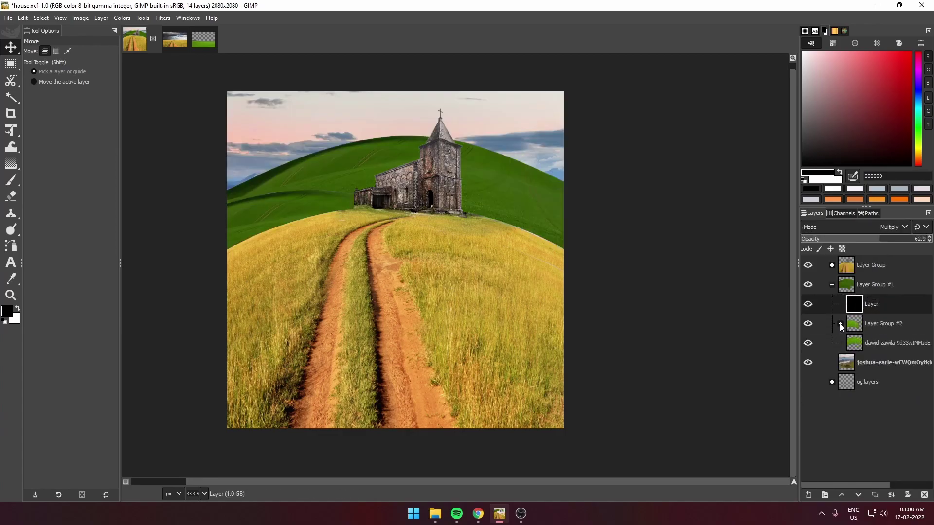
Step: Add a second black Multiply darkening layer and move it into the hills group
left_click(809, 495, "shift")
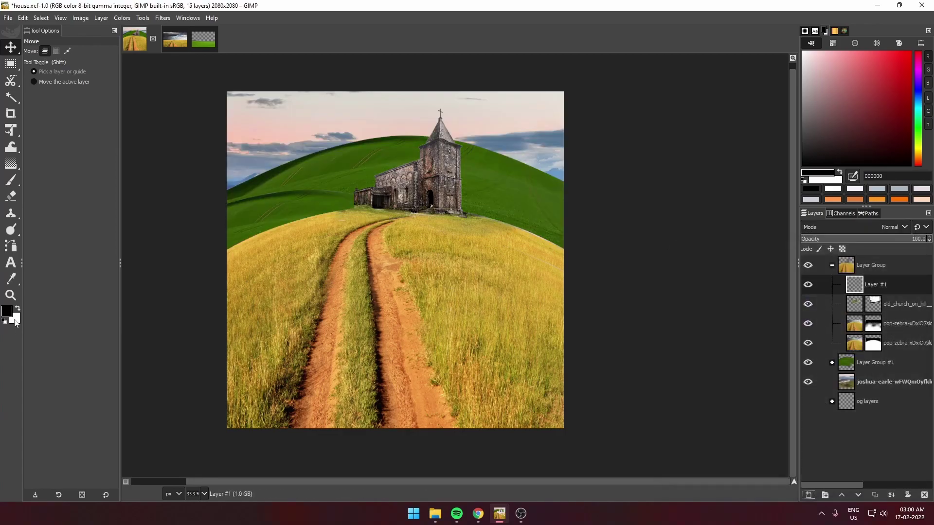
left_click(893, 227)
left_click(813, 404)
left_click(889, 227)
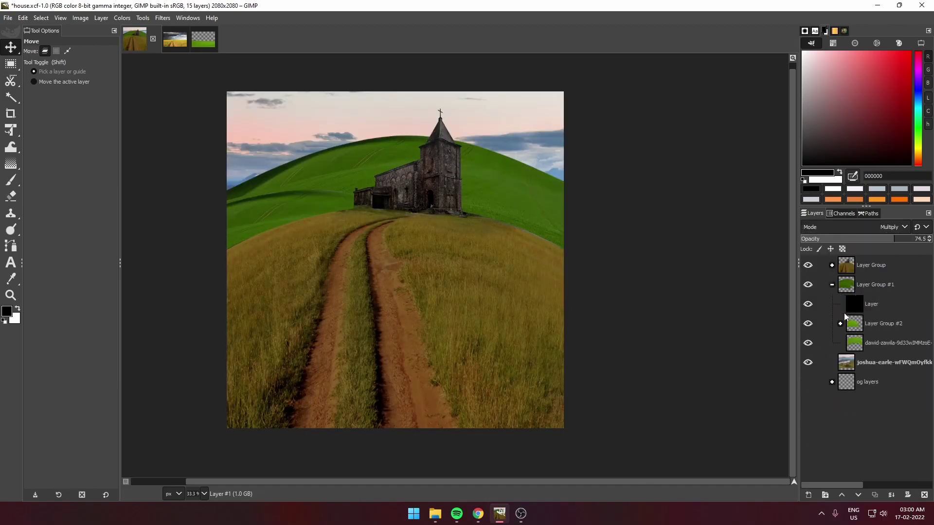
left_click_drag(844, 314, 863, 334)
Step: Duplicate the black layer above the lowest green hill at 83.4% opacity
left_click(808, 382)
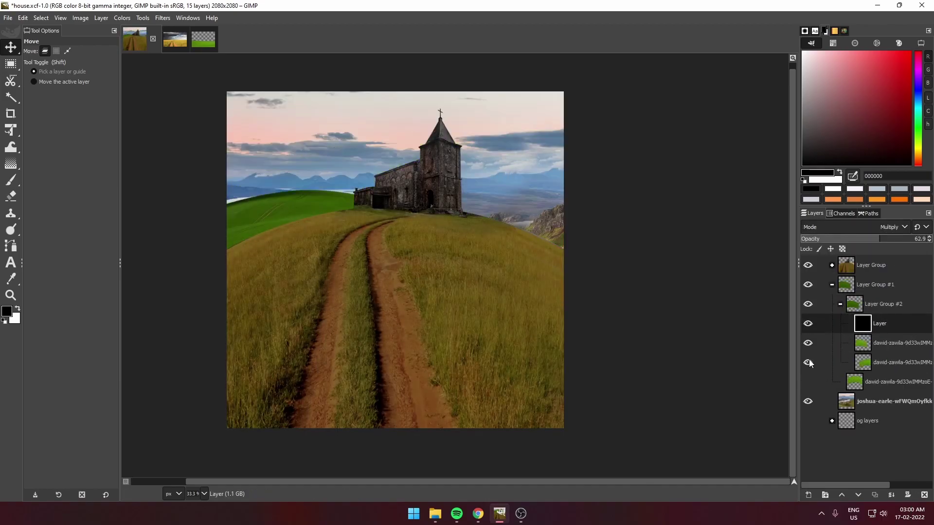
left_click(808, 381)
left_click(849, 381)
left_click(863, 323)
left_click(875, 496)
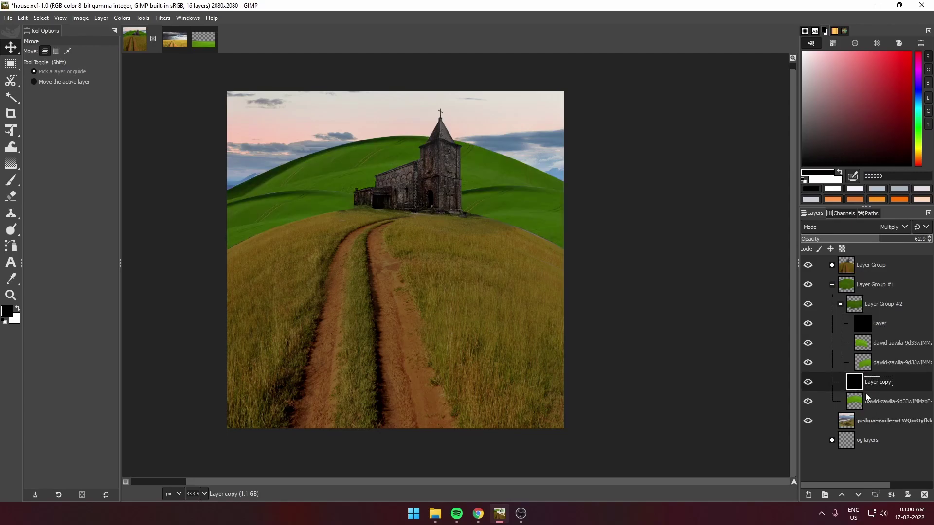
left_click(906, 241)
Step: Add a purple Lighten-only layer at about 17.8% opacity with a black mask, ready to paint white
left_click(809, 495, "shift")
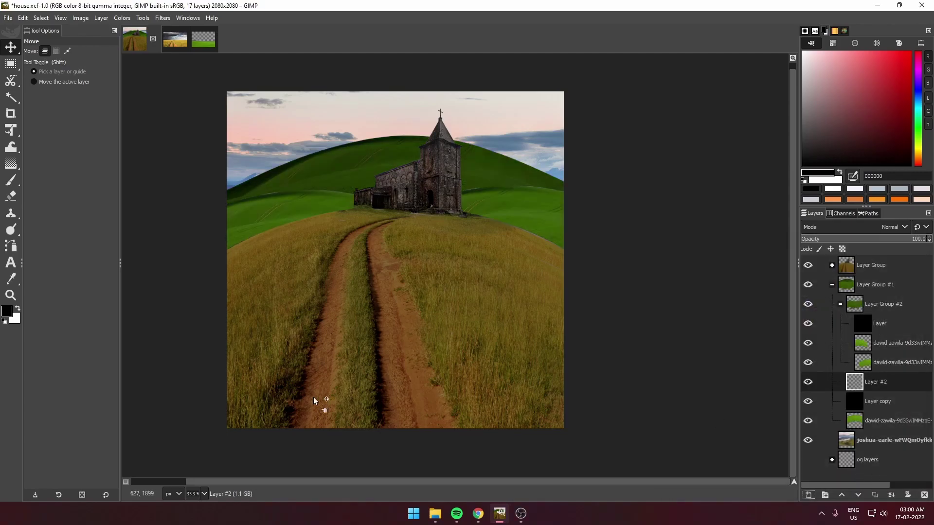
left_click(917, 96)
left_click(864, 55)
key("ctrl+comma")
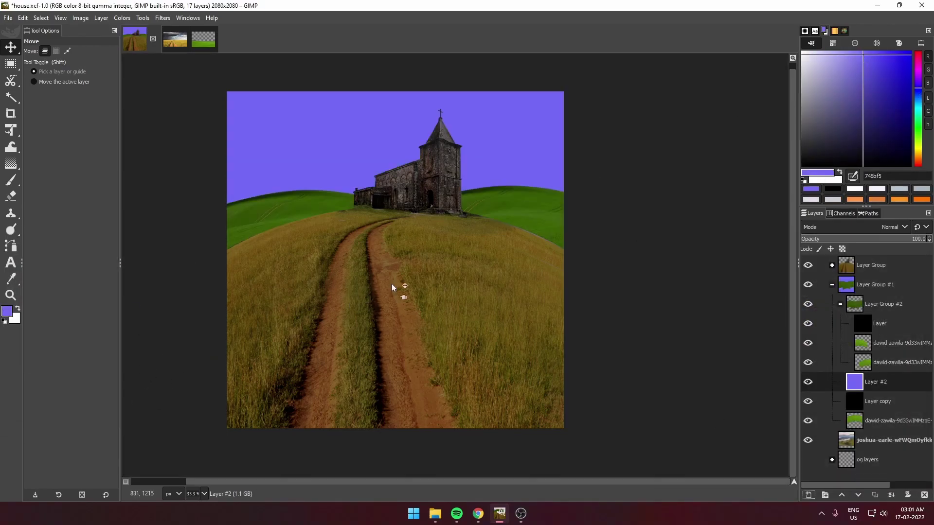
left_click(890, 228)
left_click(831, 317)
left_click(892, 242)
left_click_drag(892, 242, 824, 239)
left_click(908, 495)
left_click(863, 489)
key("p")
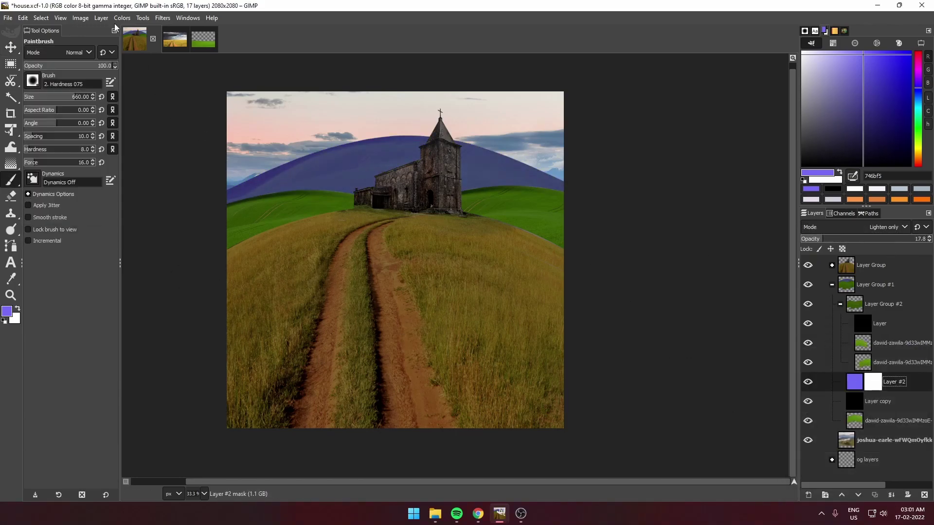
key("x")
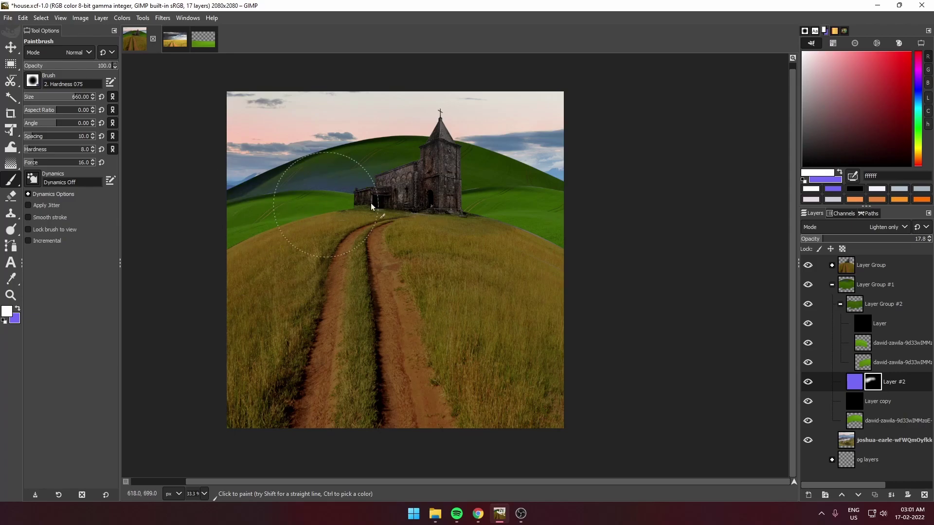
Step: Group the background photo and add a black Multiply layer at about 56% opacity to darken the sky
left_click(849, 437)
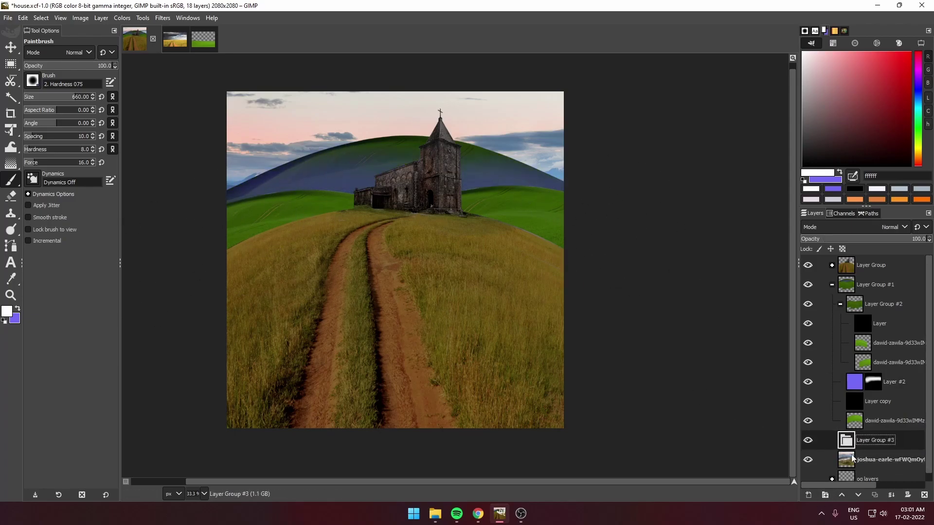
key("shift+ctrl+n")
key("Return")
key("d")
key("ctrl+comma")
left_click(894, 227)
left_click(828, 445)
left_click_drag(857, 239, 898, 239)
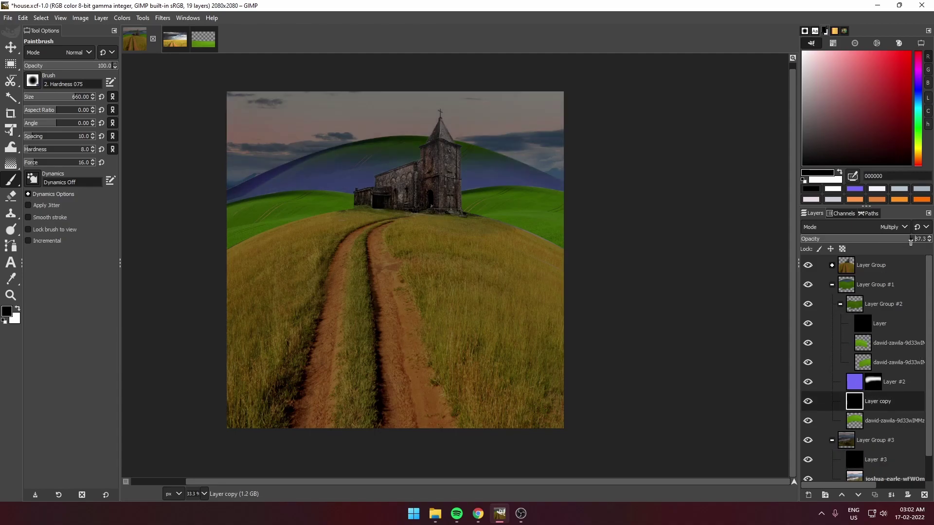
Step: Add a light blue LCh Color layer above the lowest green hill layer
left_click(809, 496)
key("Return")
left_click(919, 98)
key("ctrl+comma")
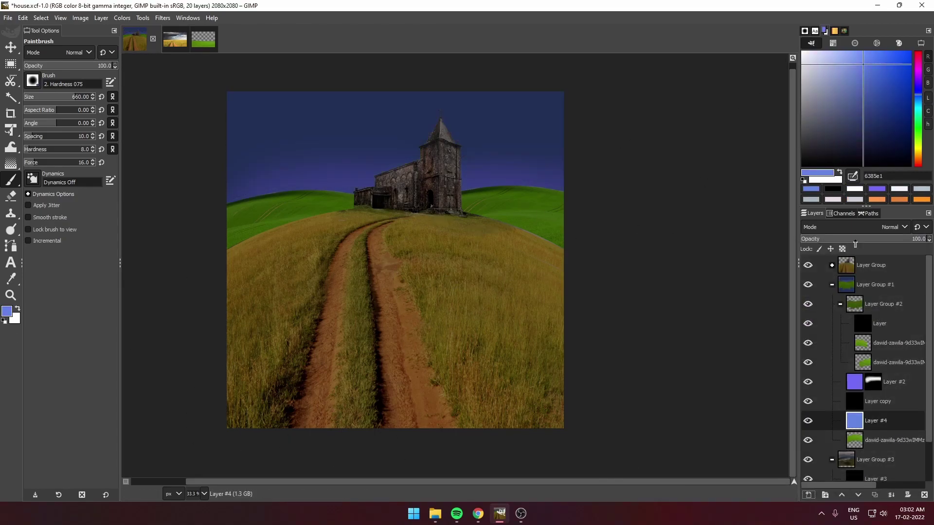
left_click(894, 227)
left_click(856, 317)
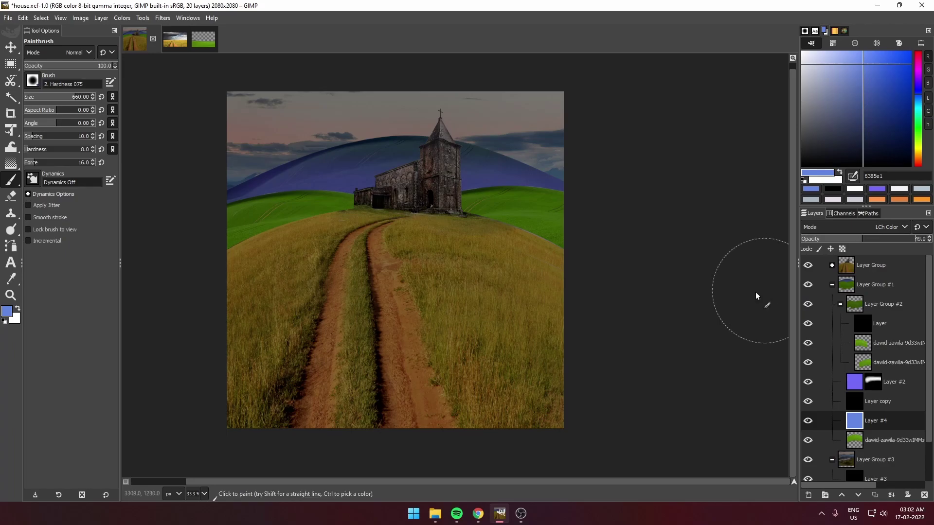
Step: Duplicate the purple glow layer above the black layer and give it a black mask
key("shift+ctrl+n")
key("Return")
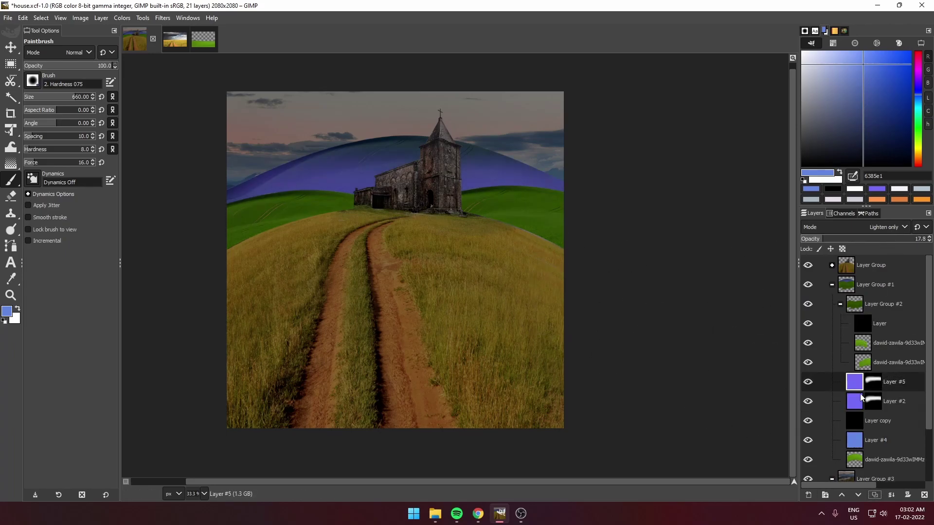
left_click(908, 495)
key("Return")
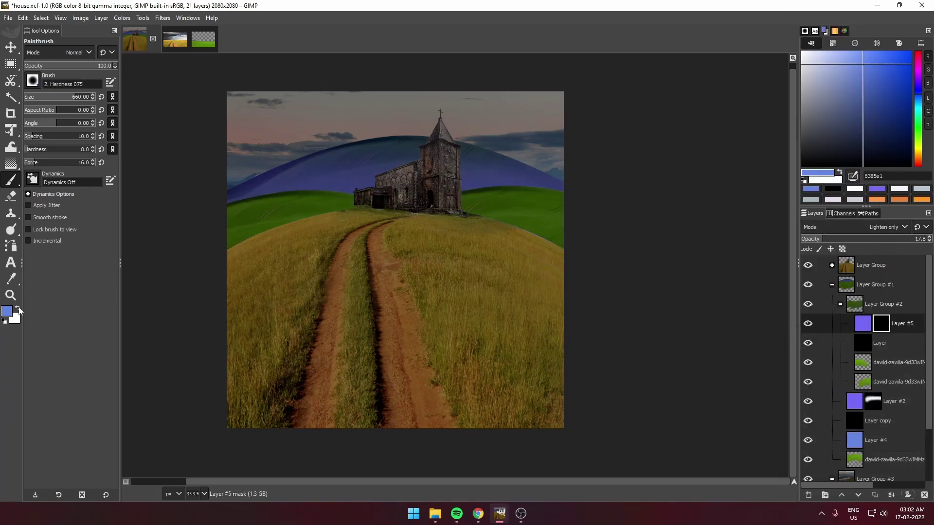
scroll(456, 192, "up", 2)
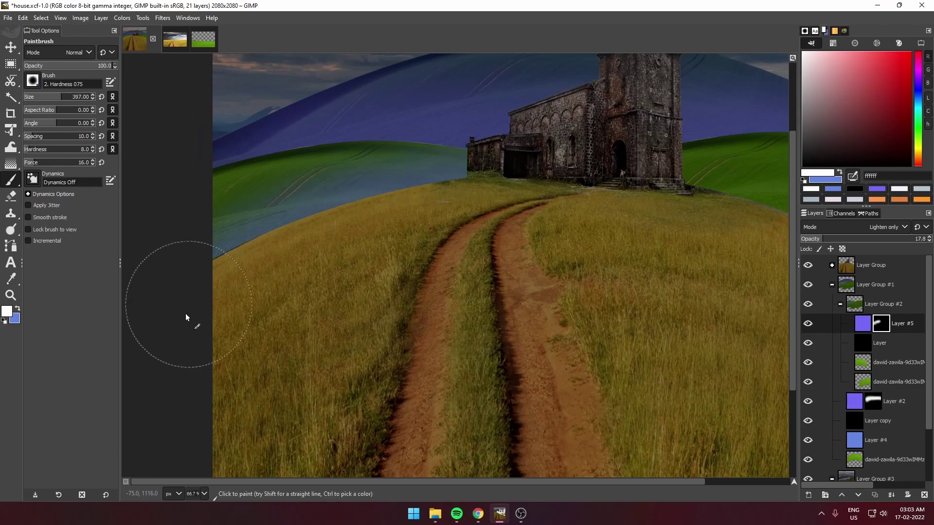
scroll(664, 216, "right", 3)
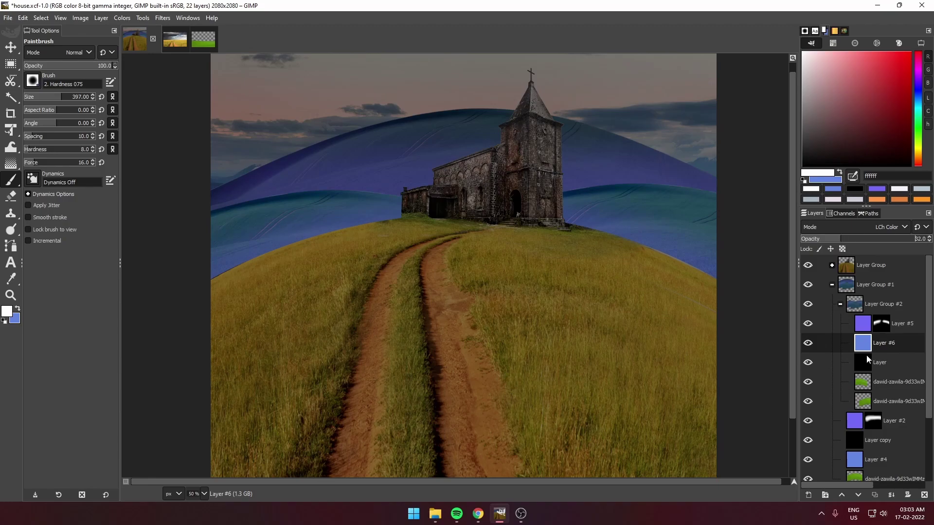
Step: Add a blue layer at about 55% opacity above the church and grass
left_click(869, 359)
scroll(533, 270, "down", 1)
scroll(533, 270, "up", 1)
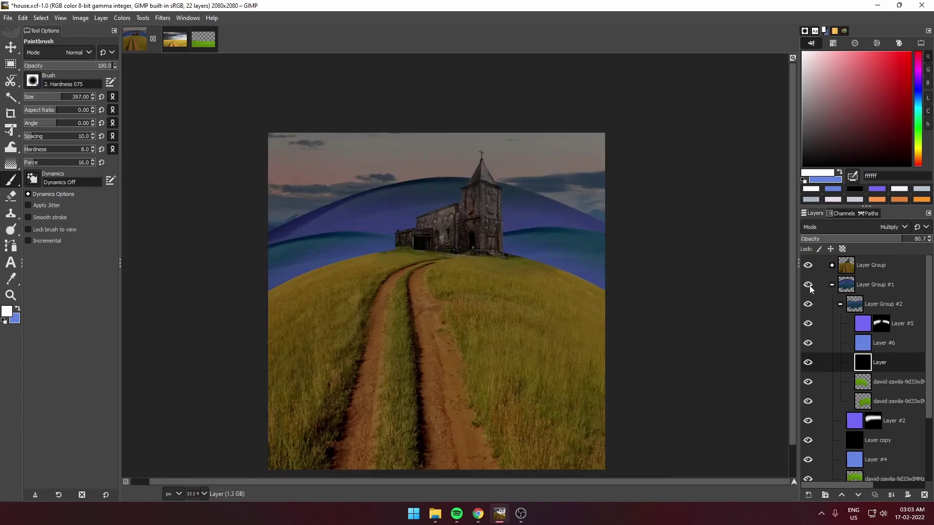
left_click(832, 285)
left_click_drag(16, 321, 438, 301)
left_click(890, 227)
Step: Set the blue tint layer to LCh Color and select the masked purple glow layer in the hills group
left_click(831, 477)
left_click(871, 241)
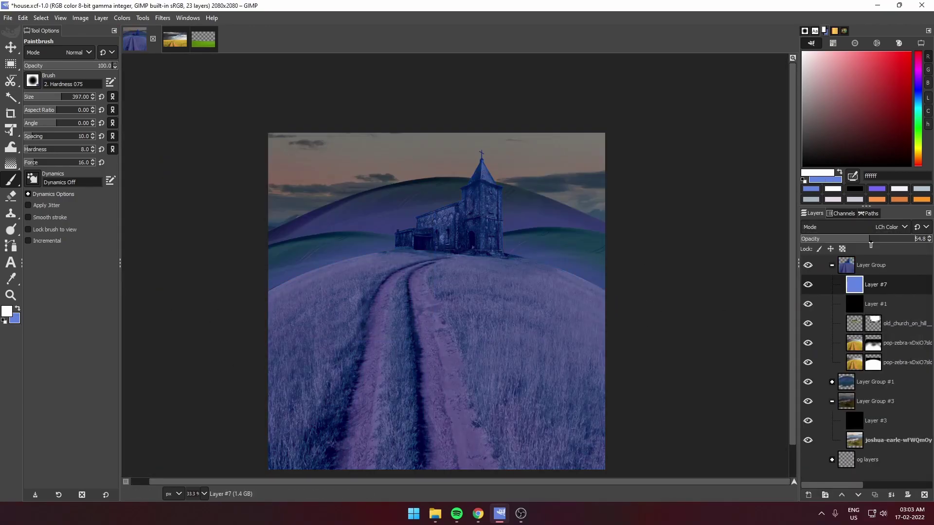
left_click(871, 304)
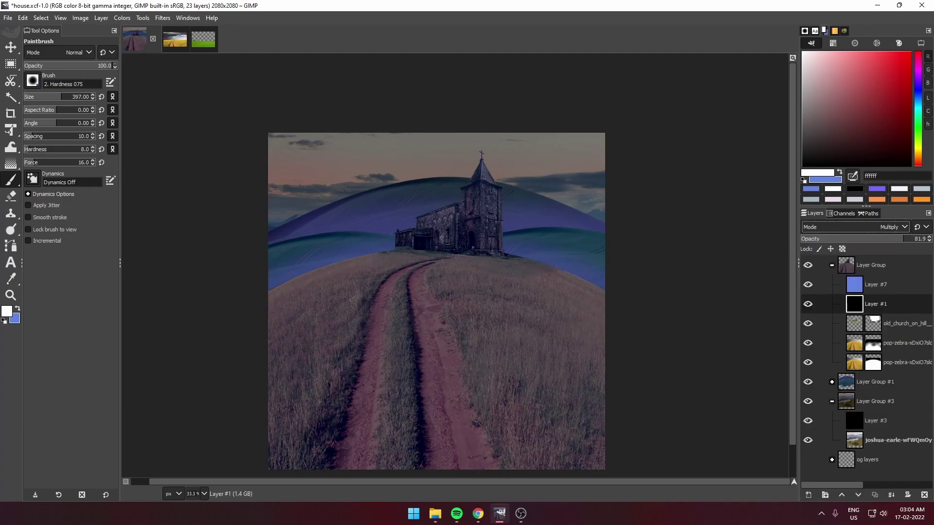
left_click(832, 382)
left_click(898, 420)
key("1")
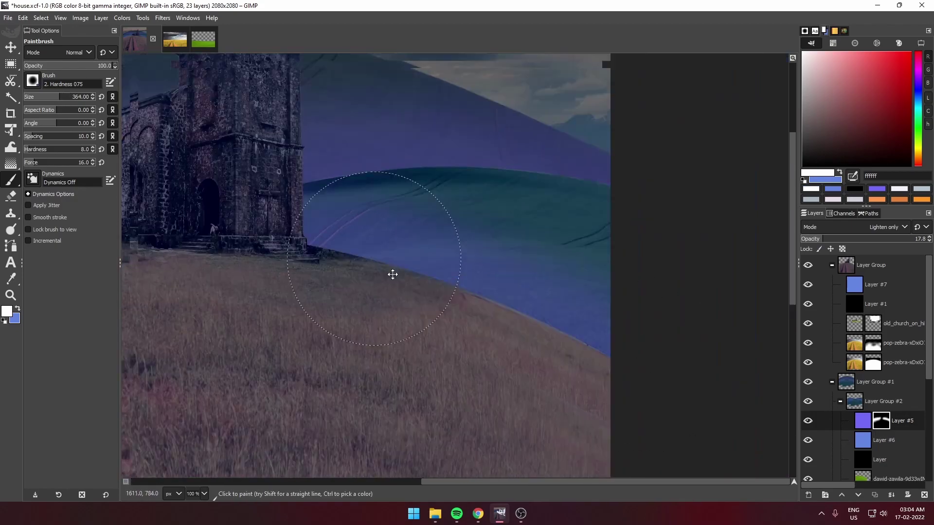
Step: Select the first purple glow layer and look over the back hills
scroll(809, 414, "down", 1)
scroll(809, 413, "down", 3)
left_click(809, 406)
key("1")
scroll(146, 313, "left", 5)
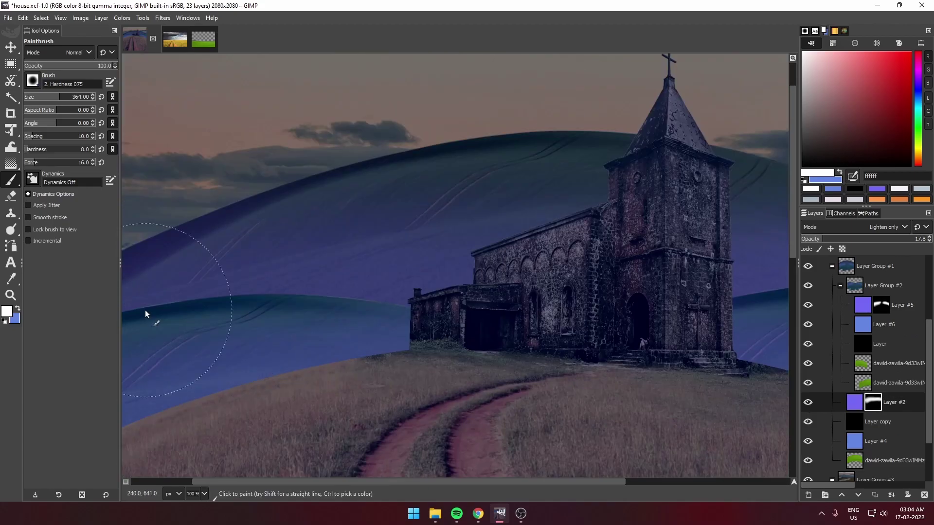
scroll(196, 312, "left", 3)
scroll(678, 317, "right", 3)
scroll(678, 316, "down", 2)
scroll(641, 334, "down", 2)
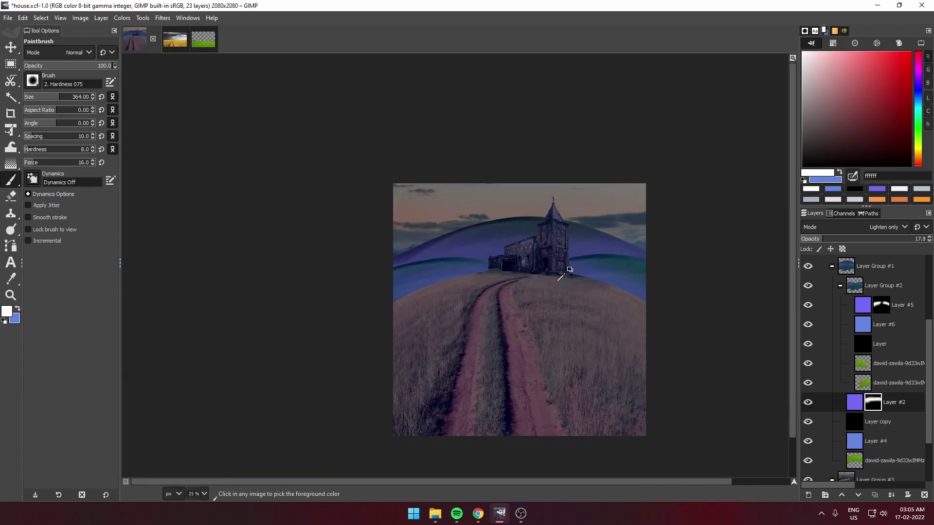
scroll(641, 334, "up", 2)
Step: Duplicate the purple glow layer, set the copy to Screen, and raise it to about 46% opacity
left_click(874, 495)
right_click(905, 404)
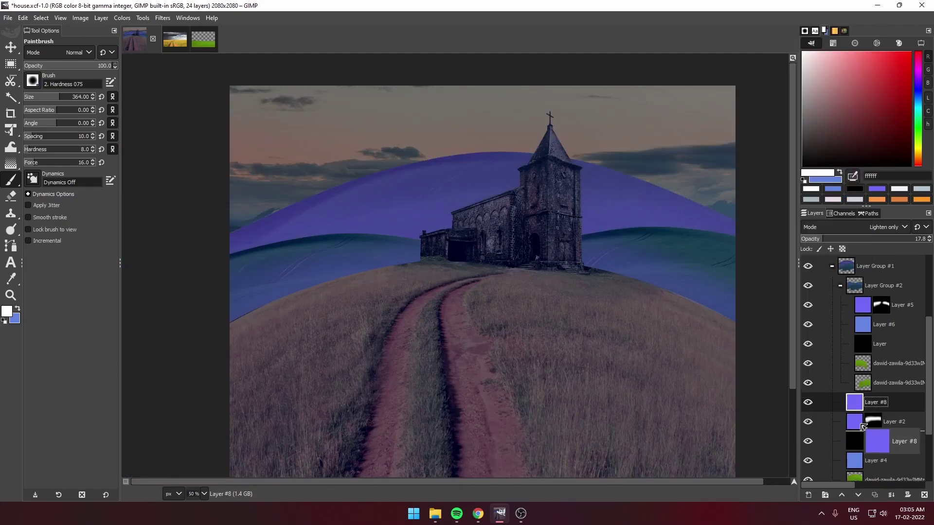
left_click(828, 259)
left_click(886, 227)
left_click(816, 340)
left_click_drag(900, 239, 861, 240)
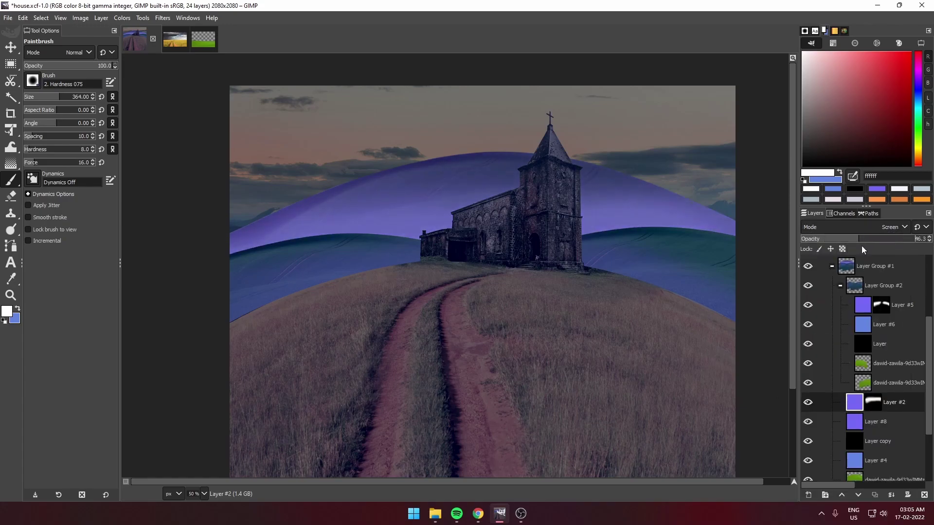
Step: Duplicate the purple glow layer again and add a new layer above the dark sky layer
left_click(866, 323)
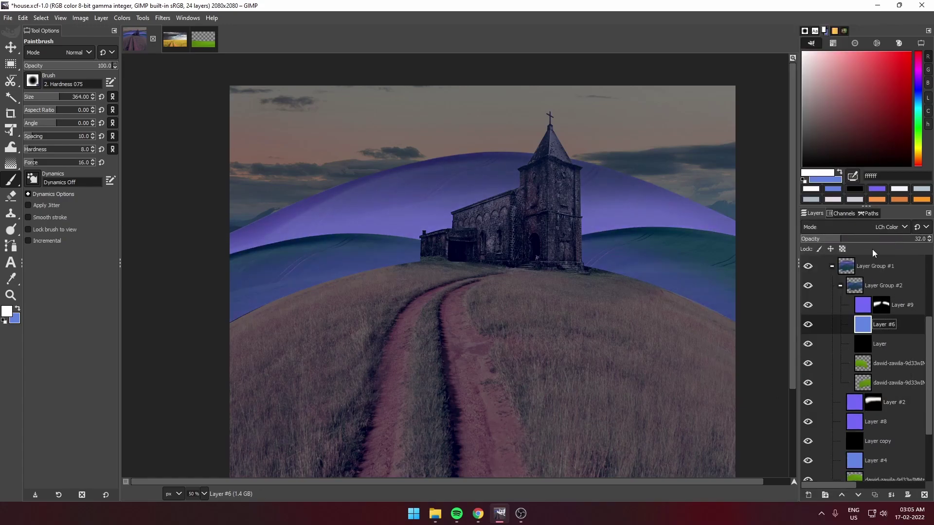
right_click(895, 305)
left_click(827, 121)
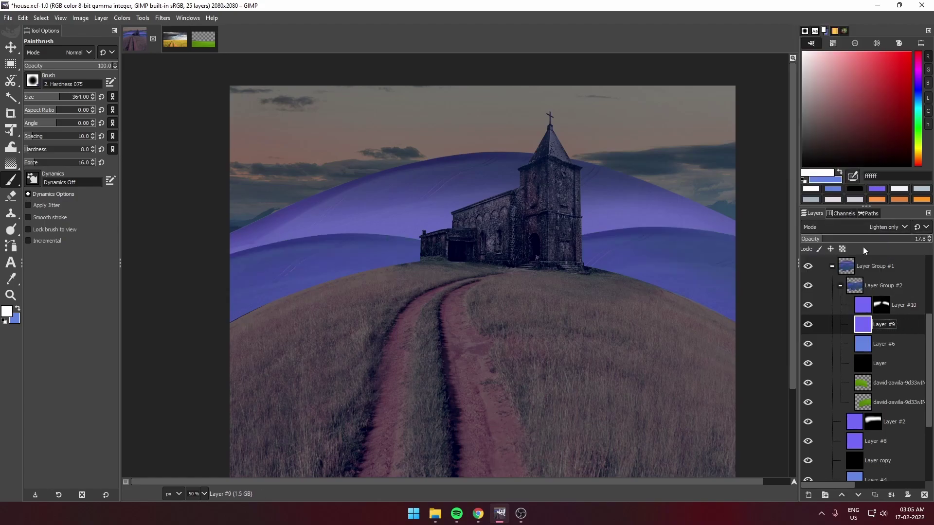
left_click(844, 305)
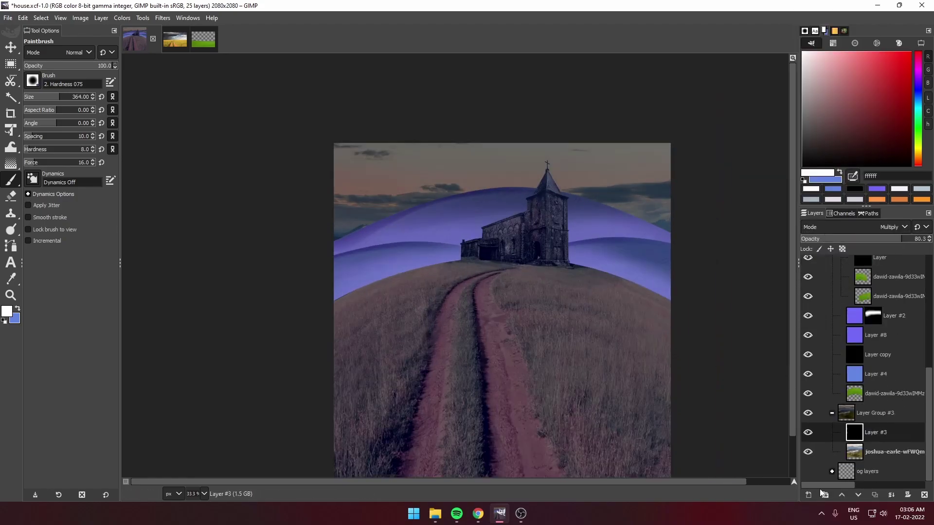
left_click(892, 227)
Step: Set the new layer to Screen and paint a soft muted blue-purple glow into the sky
left_click(819, 342)
scroll(354, 208, "up", 2)
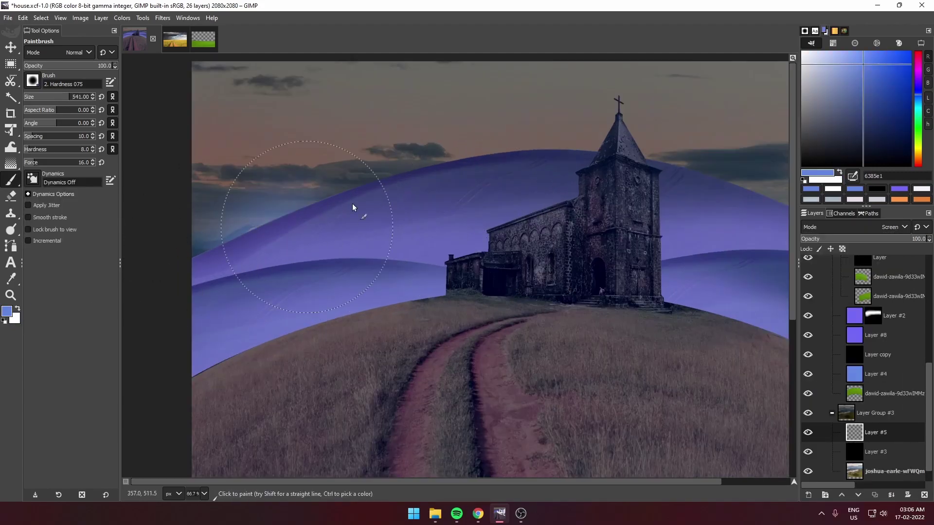
left_click(457, 177, "ctrl")
left_click_drag(58, 100, 92, 102)
scroll(684, 252, "down", 3)
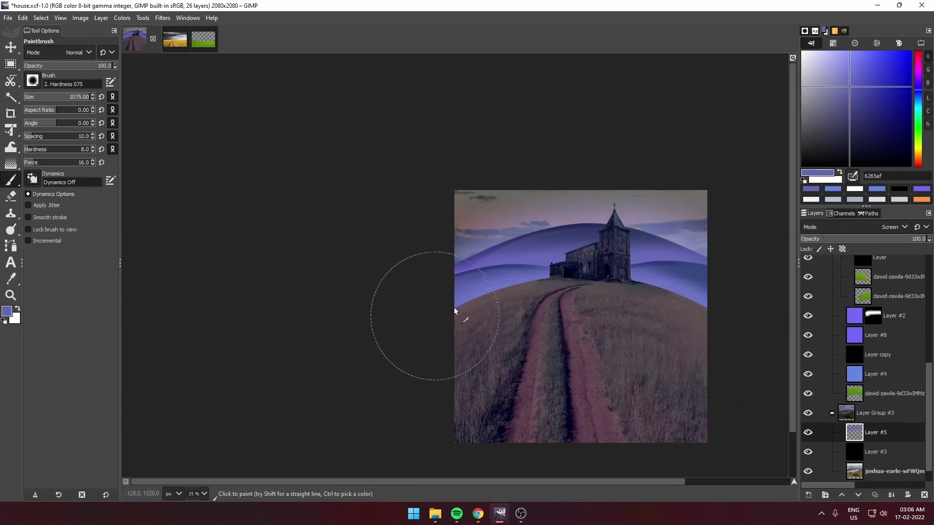
Step: Adjust the black sky layer's darkening and paint a soft tint stroke over the right grass
left_click(876, 451)
left_click_drag(876, 239, 918, 237)
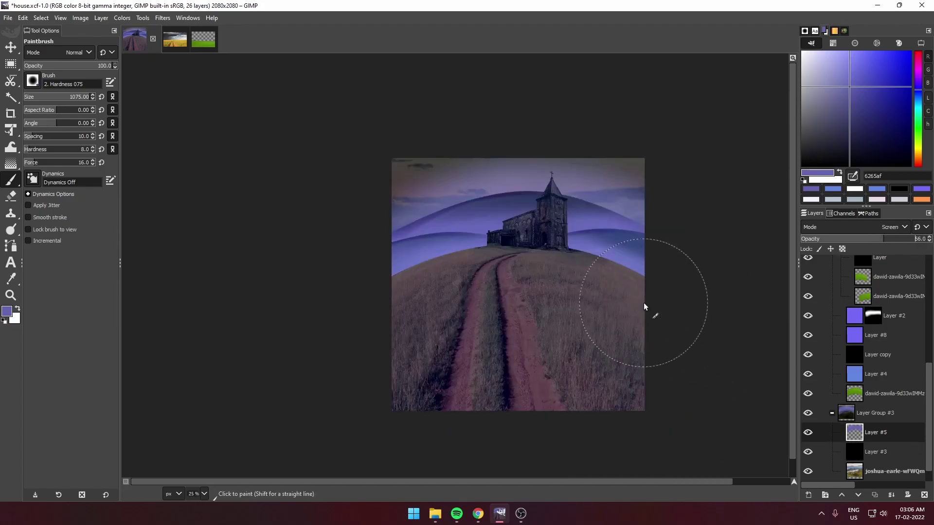
scroll(647, 309, "up", 1)
scroll(872, 341, "up", 5)
left_click(872, 285)
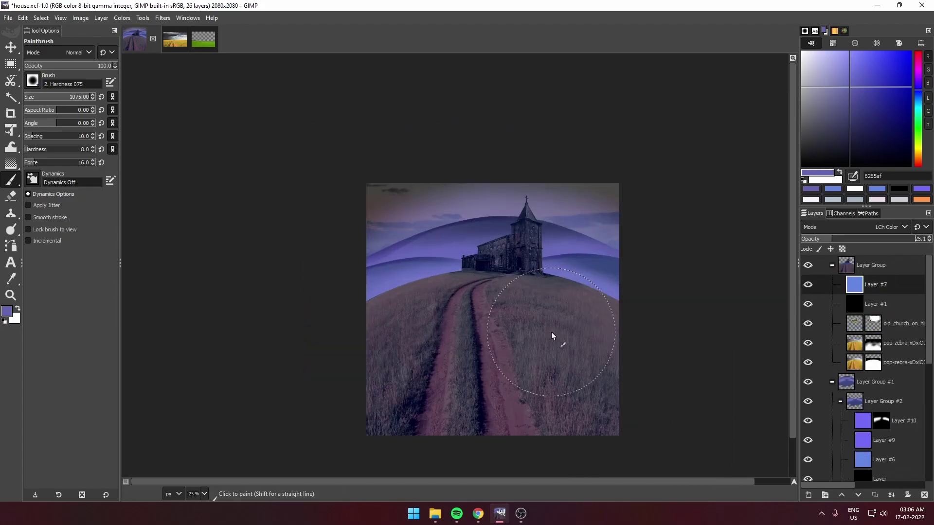
left_click(551, 341)
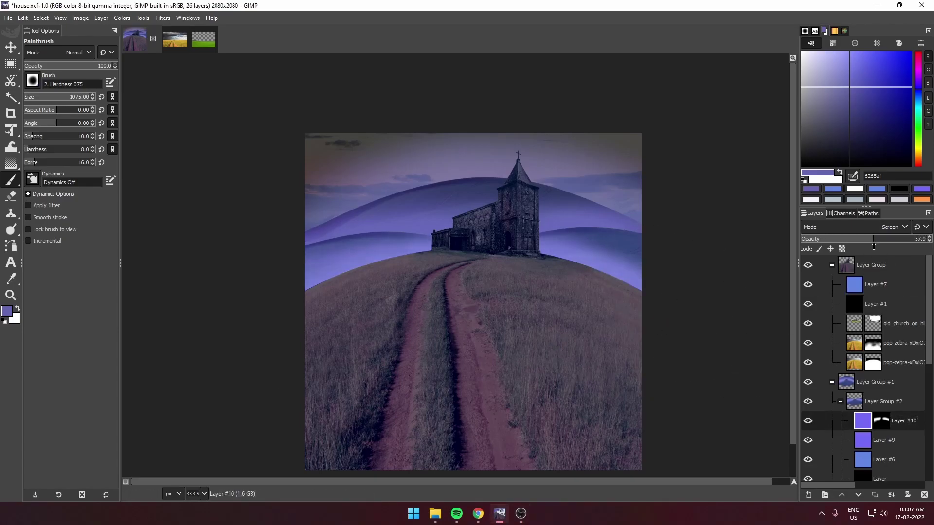
Step: Weaken the Layer #9 tint to about 10% opacity
scroll(851, 349, "down", 5)
left_click(852, 363)
scroll(855, 455, "down", 3)
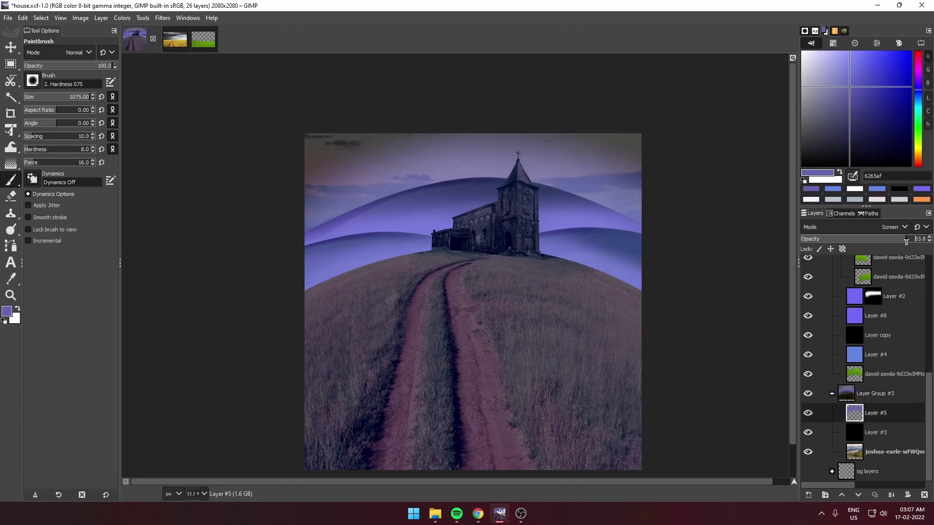
scroll(582, 344, "down", 4)
scroll(583, 344, "up", 5)
scroll(860, 301, "up", 5)
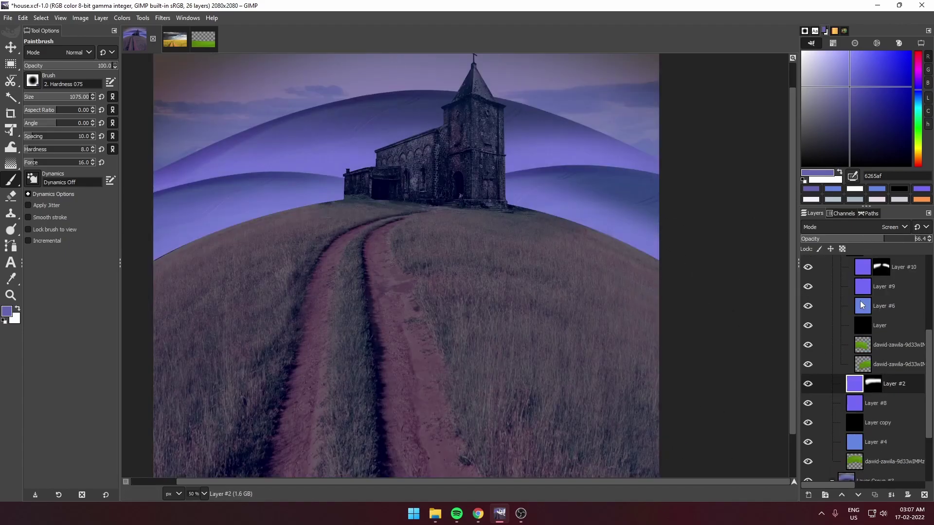
left_click(863, 325)
left_click(850, 241)
left_click_drag(820, 243, 813, 241)
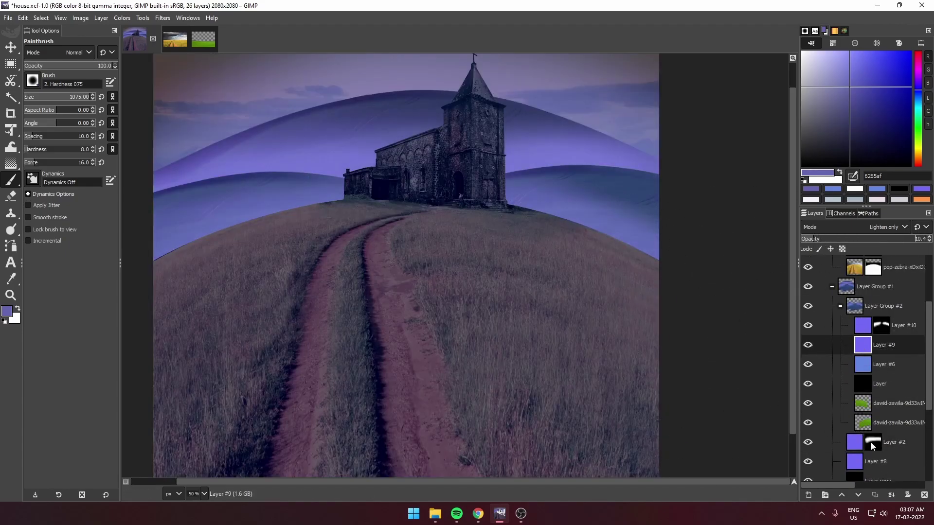
Step: Adjust Layer #8's tint opacity and zoom out to see the whole composition
scroll(873, 446, "down", 3)
left_click(871, 374)
left_click(845, 240)
key("minus")
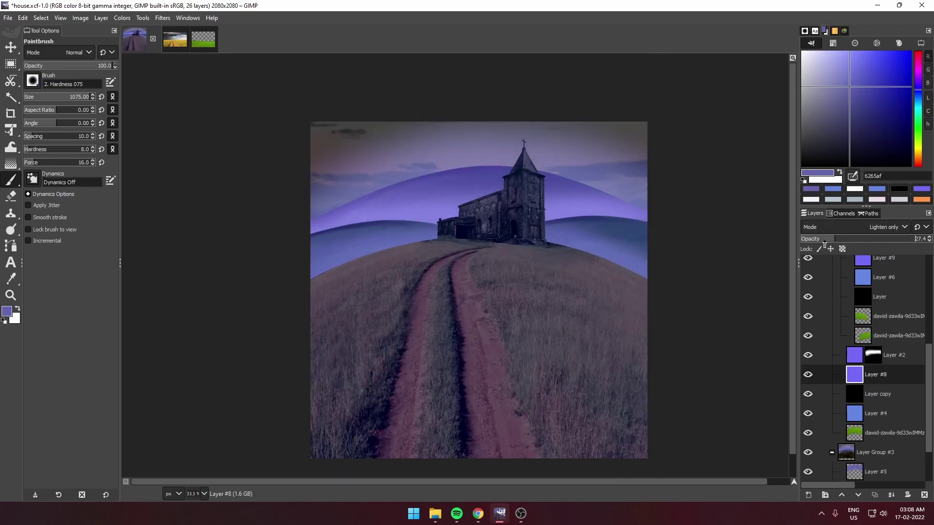
left_click_drag(825, 245, 833, 243)
scroll(858, 433, "down", 3)
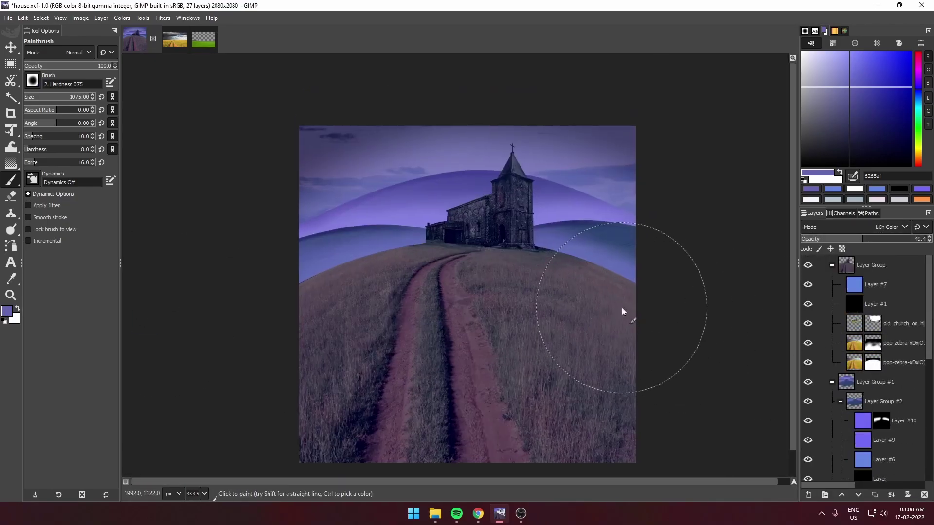
scroll(551, 143, "up", 3)
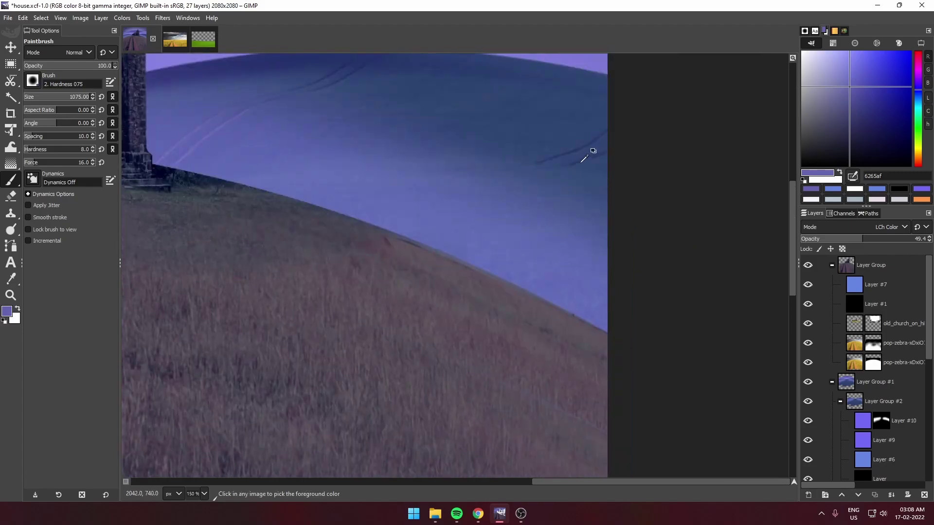
scroll(551, 142, "down", 2)
Step: Add a layer filled with blue sampled from the sky, set to Lighten only at about 5% opacity
left_click(845, 284)
key("ctrl+shift+n")
left_click(858, 486)
key("ctrl+comma")
left_click(888, 227)
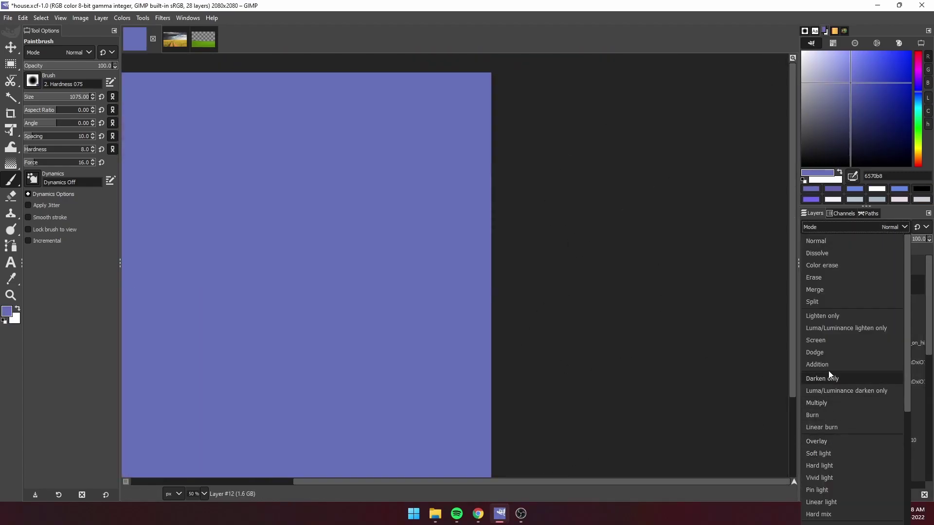
left_click(828, 371)
left_click_drag(866, 239, 808, 239)
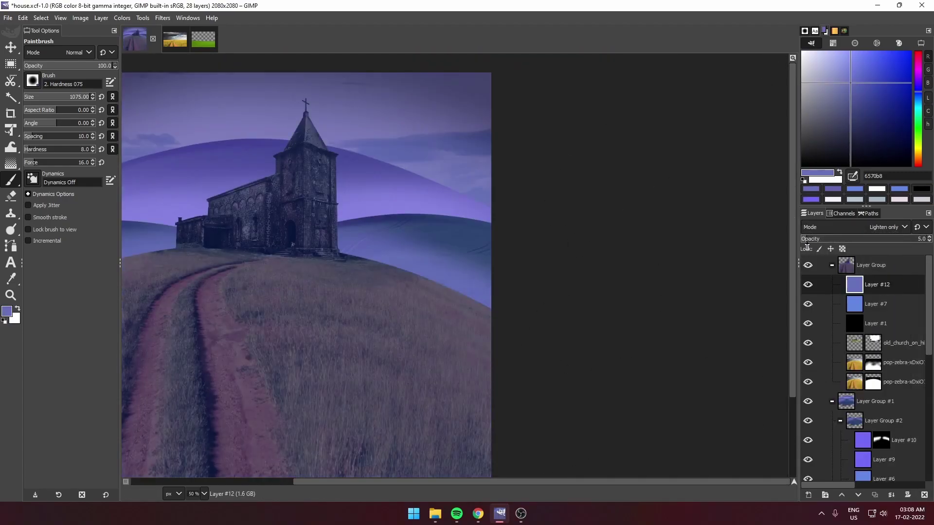
Step: Pan the view to show the image's top and right edges
scroll(424, 291, "down", 2)
scroll(424, 291, "up", 1)
scroll(398, 270, "up", 3)
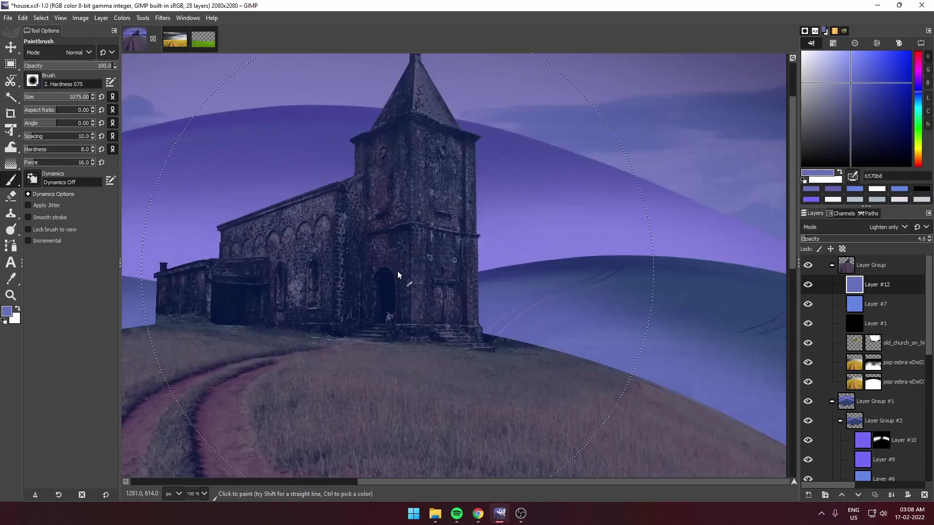
scroll(274, 130, "up", 1)
scroll(360, 180, "down", 2)
key("m")
left_click_drag(360, 184, 487, 237)
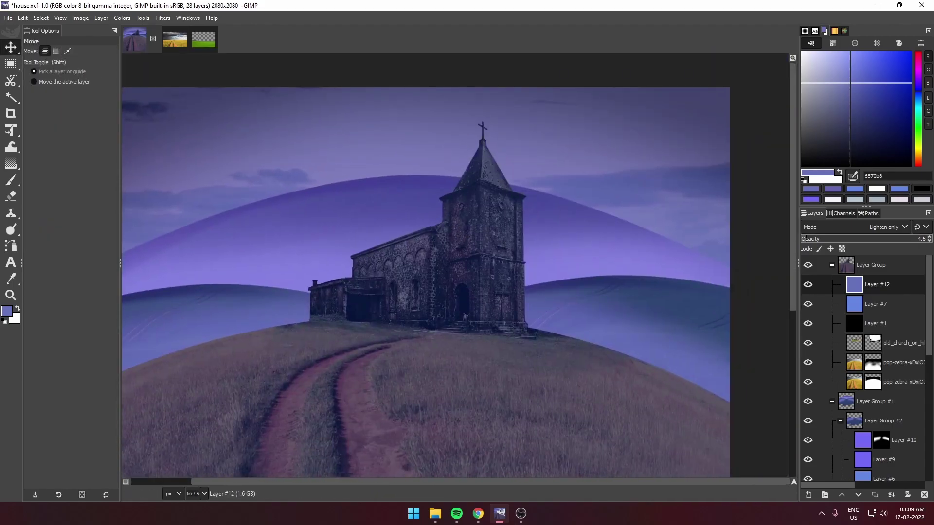
Step: On a new layer, outline the annex doorway with Free Select and fill it blue
left_click(871, 265)
left_click(832, 265)
left_click(808, 495, "shift")
key("f")
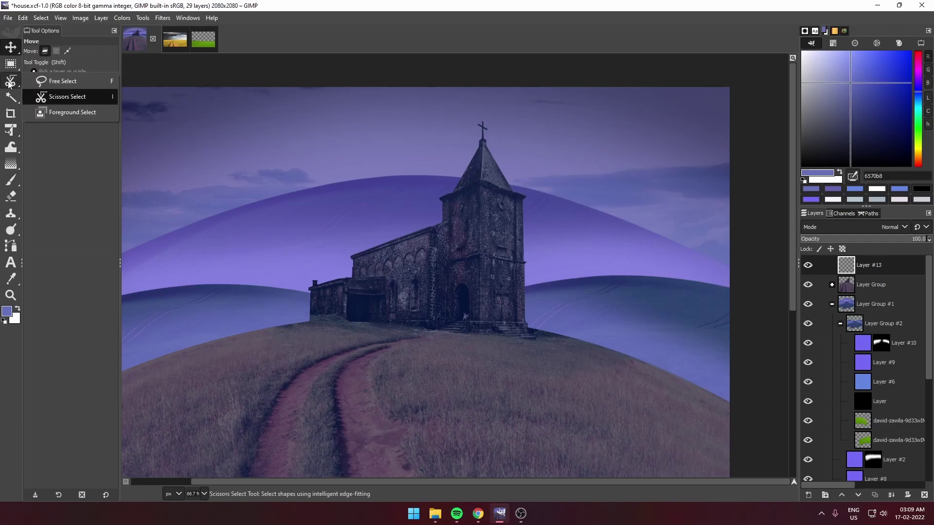
scroll(328, 182, "up", 6)
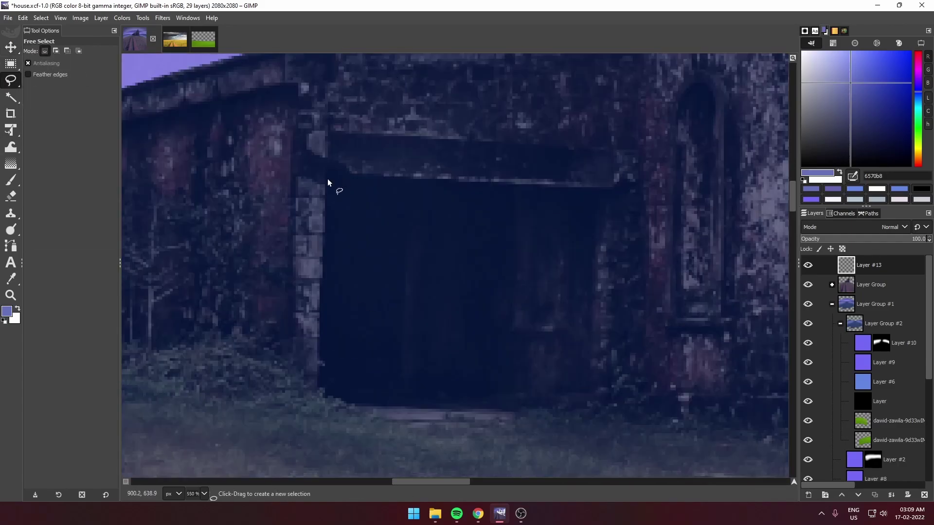
left_click(523, 410)
left_click(552, 406)
left_click(553, 394)
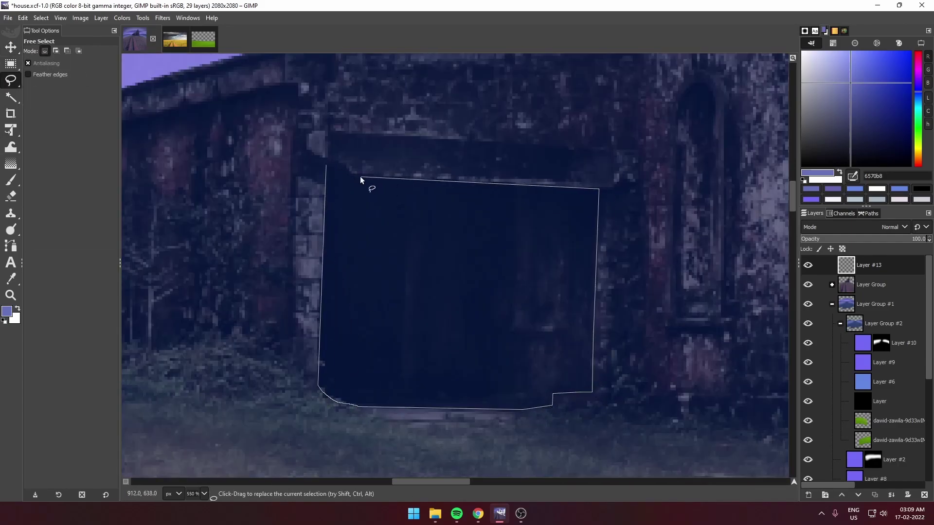
left_click(808, 495)
left_click(902, 486)
key("ctrl+comma")
Step: Set the doorway layer's blend mode to Screen and clear the selection
key("2")
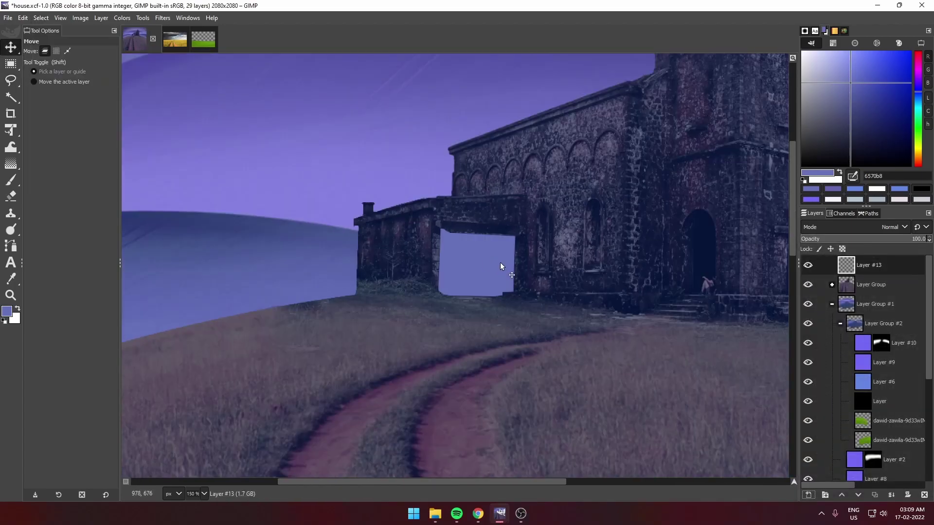
key("m")
left_click(856, 227)
left_click(816, 340)
scroll(308, 277, "down", 3)
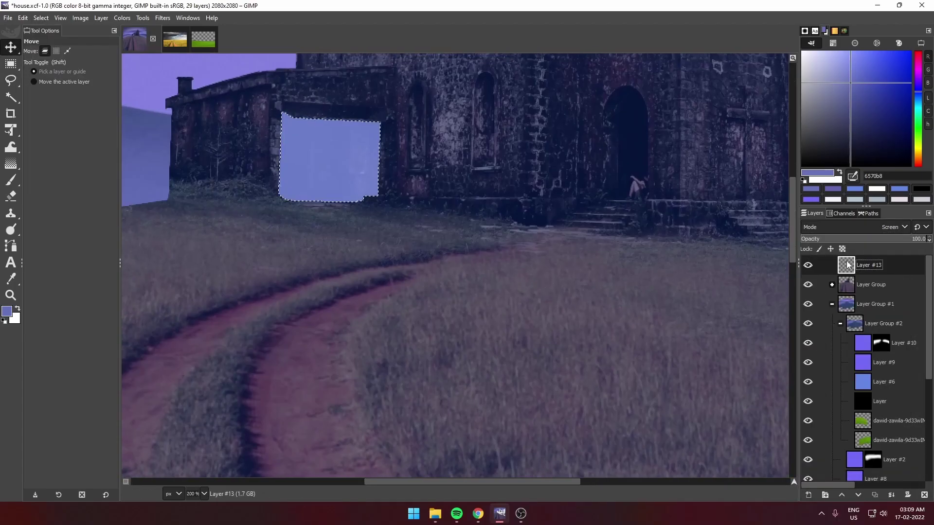
left_click(41, 18)
left_click(49, 54)
Step: On a new layer, paint a soft light beam rising from the doorway
key("shift+ctrl+j")
key("2")
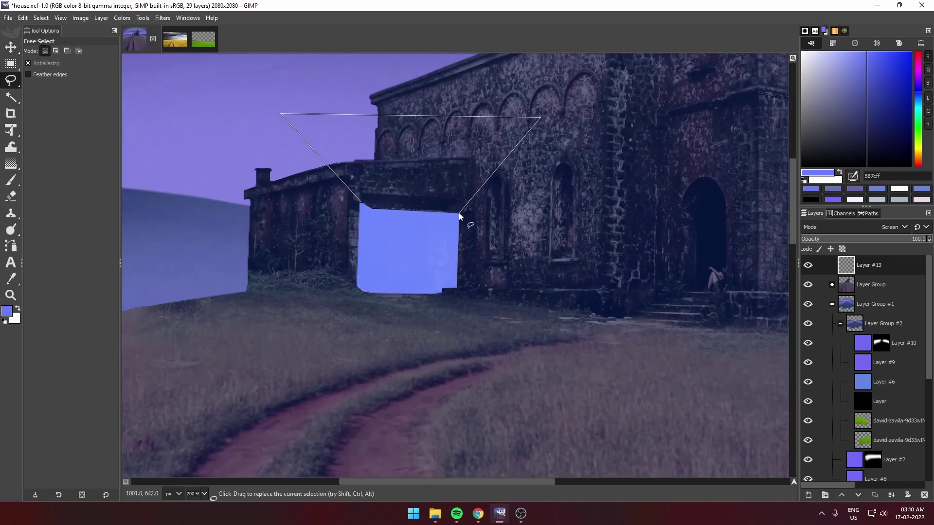
left_click(360, 205)
key("Return")
key("p")
key("shift+ctrl+n")
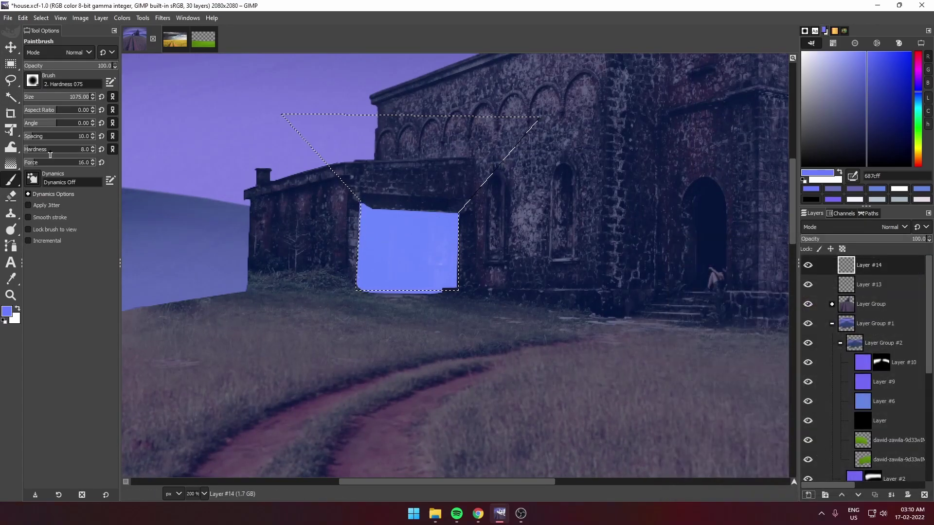
left_click_drag(381, 214, 550, 250)
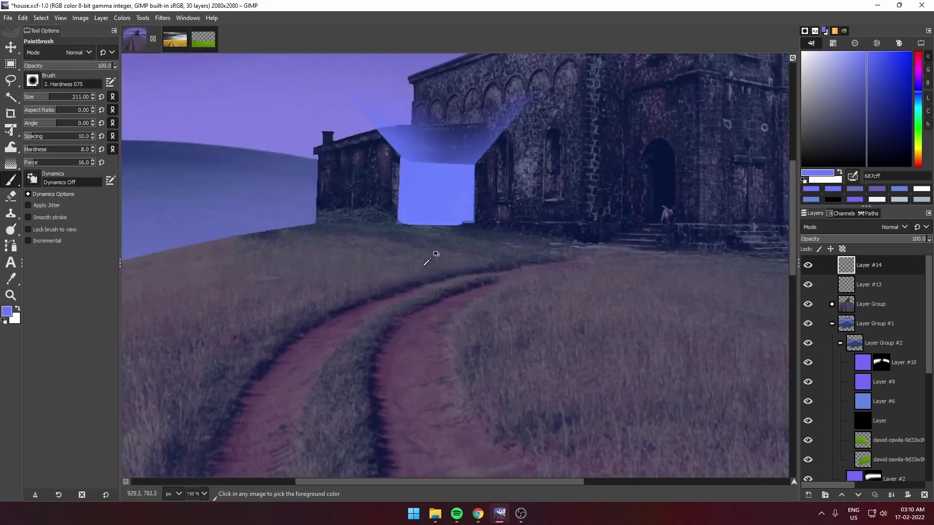
Step: Outline the annex's left wall and add a new layer for its wall light
key("f")
left_click(402, 138)
scroll(340, 99, "down", 1)
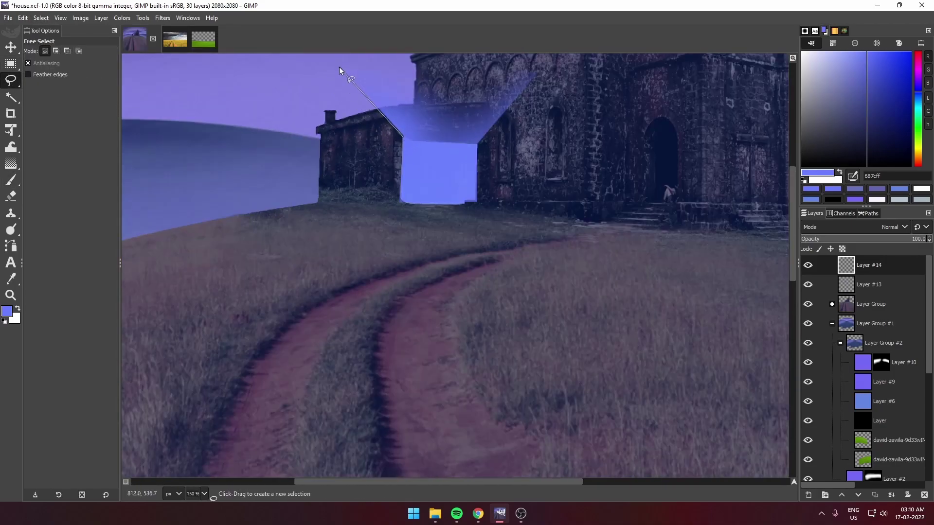
left_click(404, 136)
key("Return")
key("p")
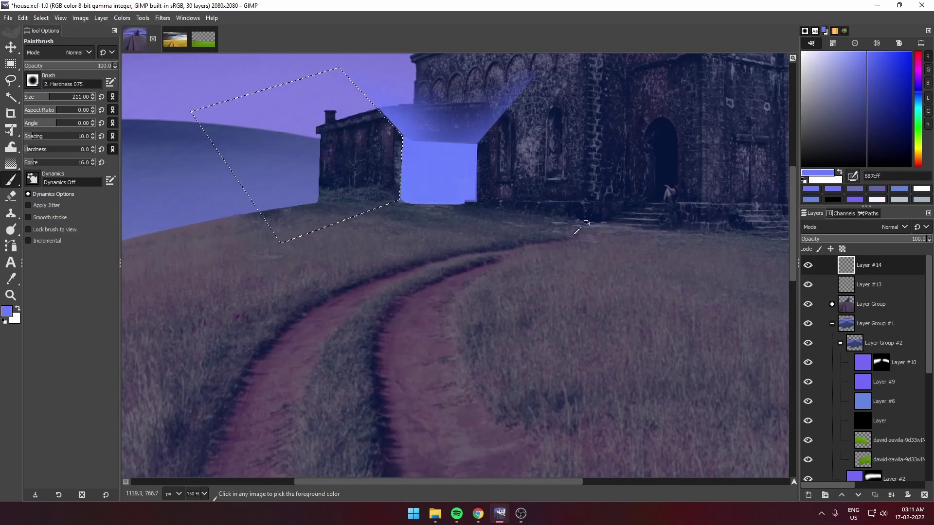
key("shift+ctrl+n")
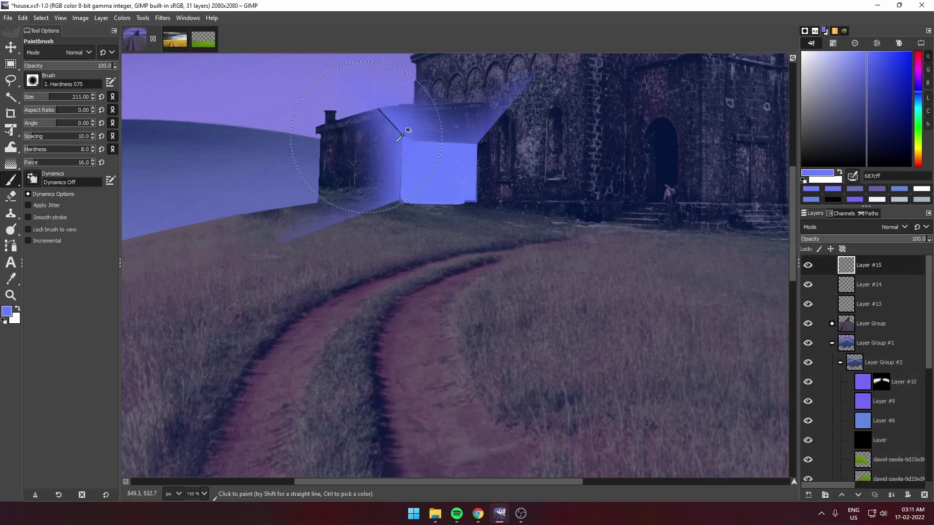
Step: Outline the main wall beside the doorway and paint light spilling onto it
scroll(400, 137, "up", 2, "ctrl")
key("f")
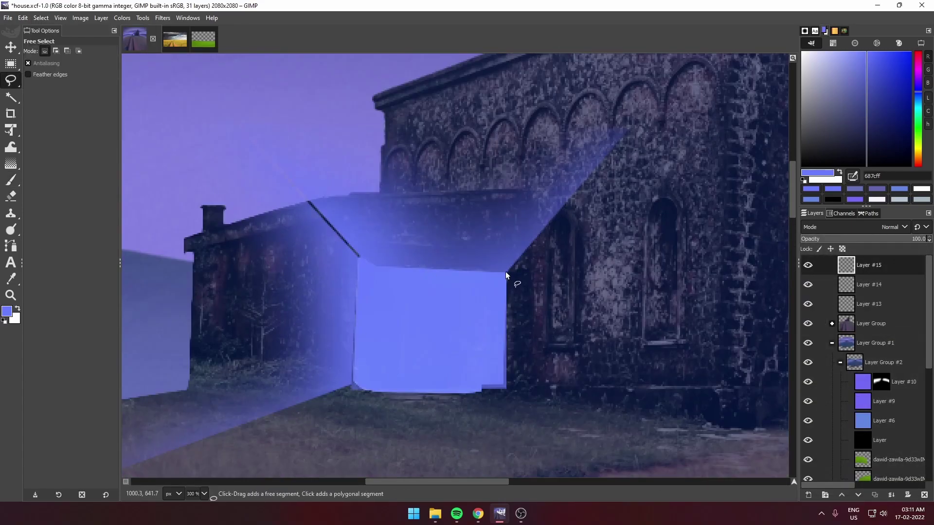
left_click(505, 271)
left_click(655, 99)
left_click(11, 186)
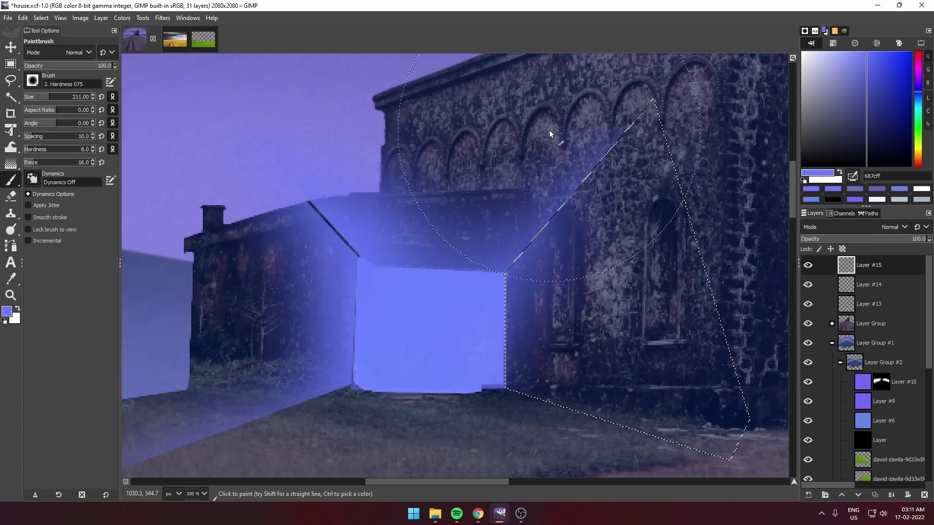
left_click_drag(535, 219, 559, 390)
Step: Clear the selection and review the whole church scene
left_click(41, 17)
left_click(49, 38)
scroll(414, 225, "down", 1, "ctrl")
scroll(414, 225, "down", 4, "ctrl")
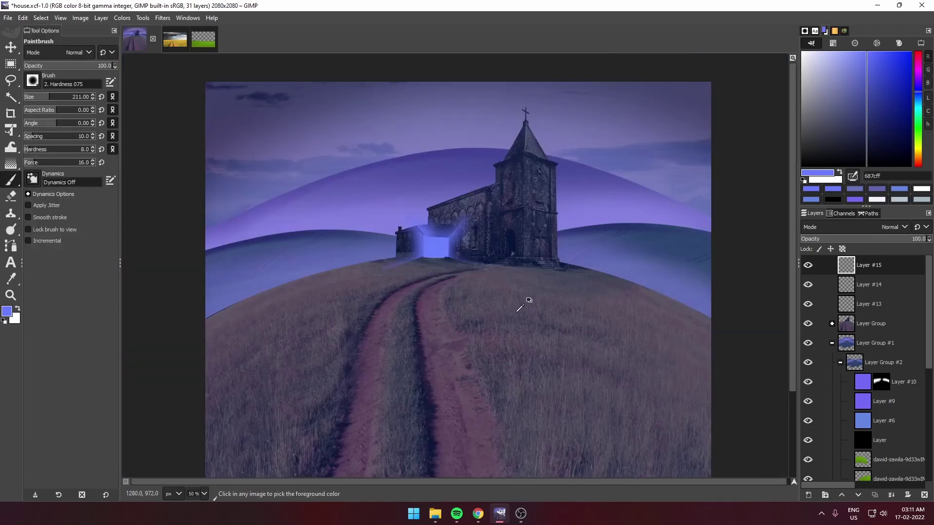
scroll(405, 245, "up", 5, "ctrl")
scroll(405, 245, "up", 2, "ctrl")
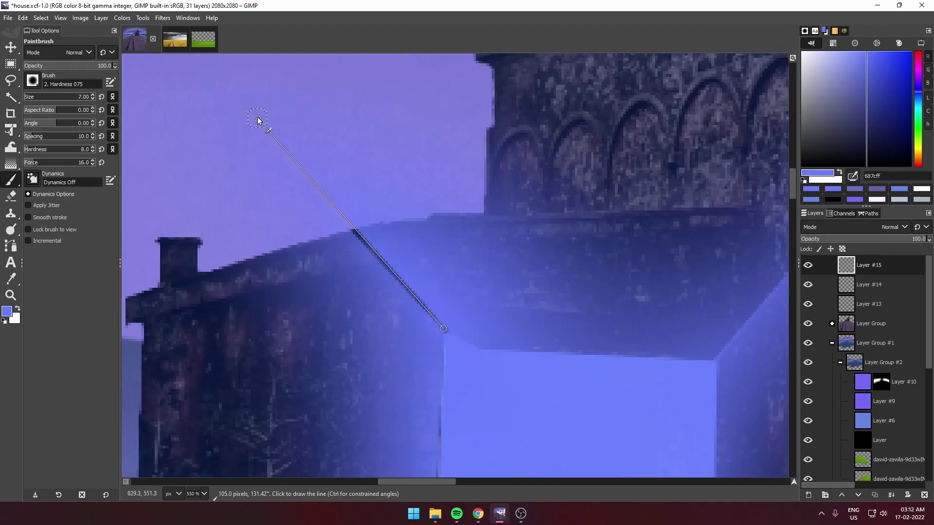
scroll(419, 121, "down", 5)
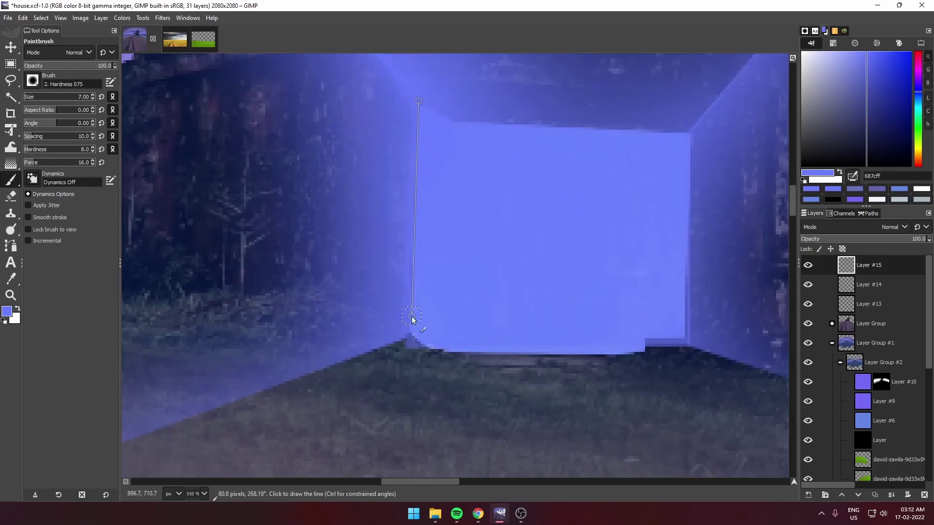
scroll(413, 331, "up", 5)
scroll(361, 279, "down", 5)
scroll(361, 278, "down", 2)
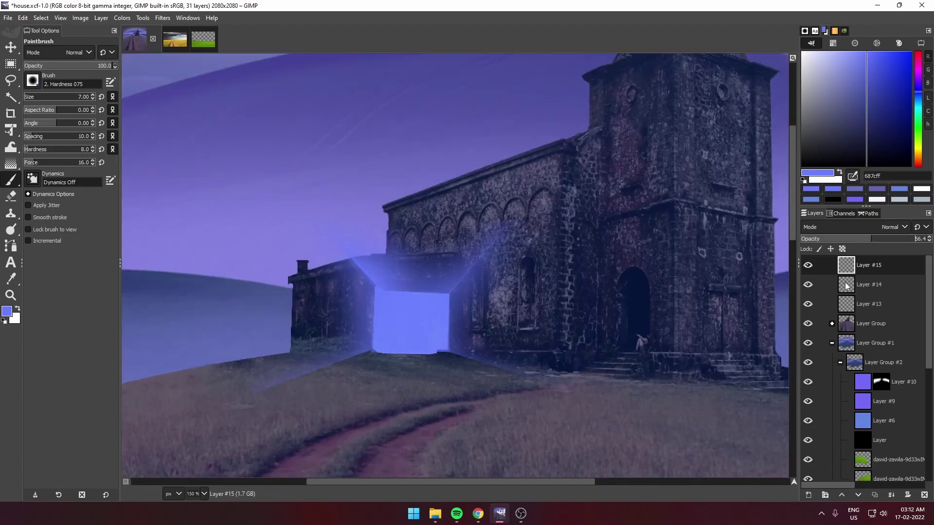
key("Page_Down")
scroll(361, 278, "down", 2)
Step: Shift the doorway glow's hue toward yellow with Hue-Saturation
scroll(361, 279, "up", 1)
key("Page_Down")
left_click(122, 17)
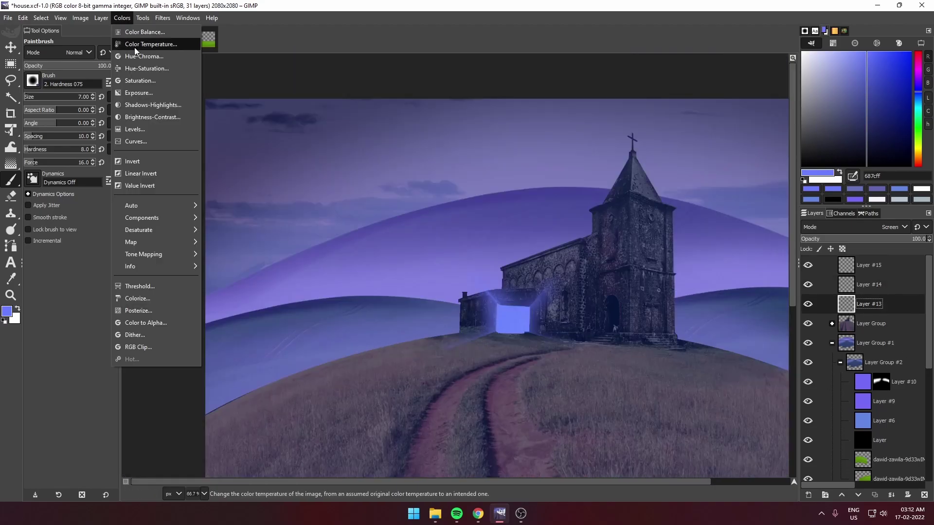
left_click(146, 69)
left_click_drag(789, 355, 706, 358)
key("Return")
Step: Apply the same yellow Hue-Saturation tint to the other doorway glow layer
left_click(870, 284)
left_click(162, 18)
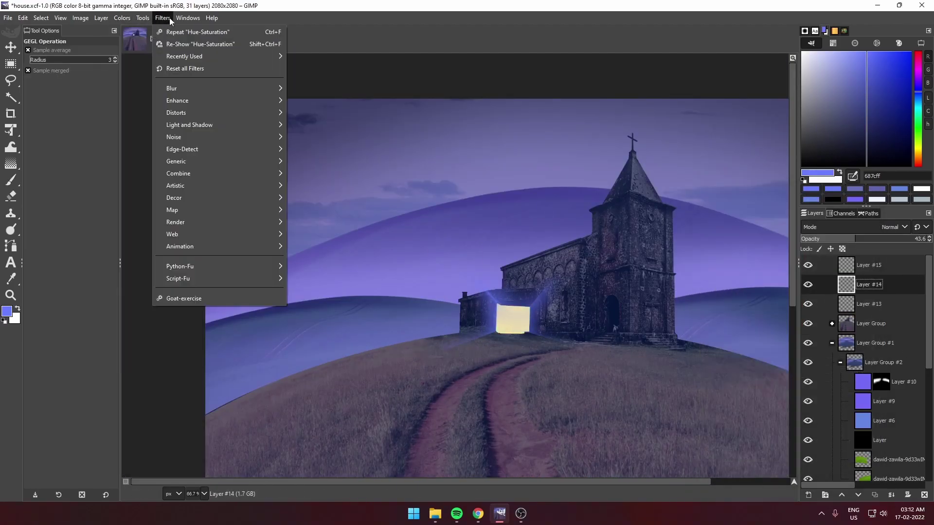
left_click(185, 34)
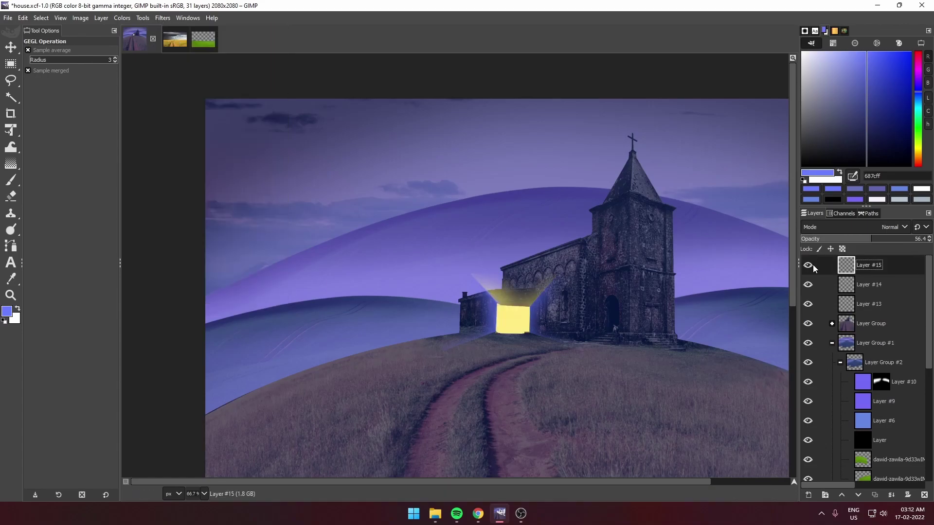
left_click(162, 17)
left_click(190, 73)
key("Return")
scroll(567, 382, "down", 2)
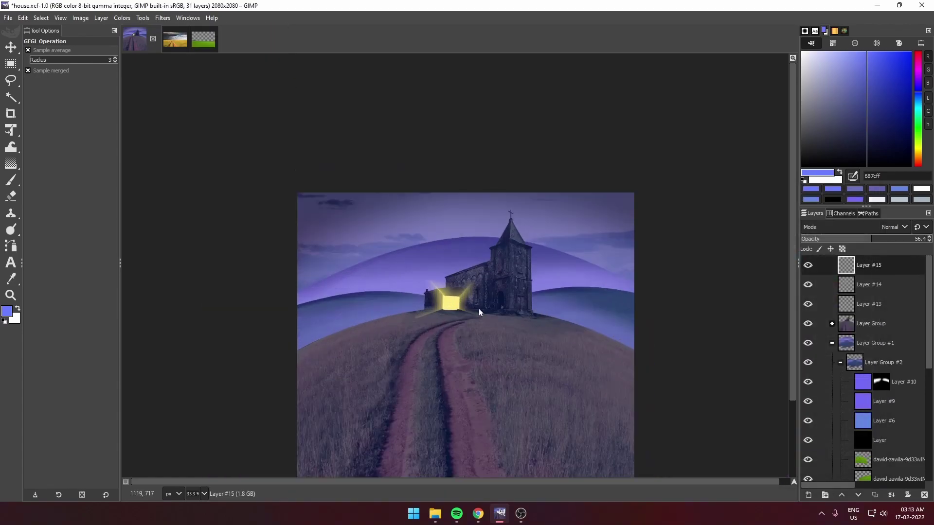
scroll(479, 312, "up", 1)
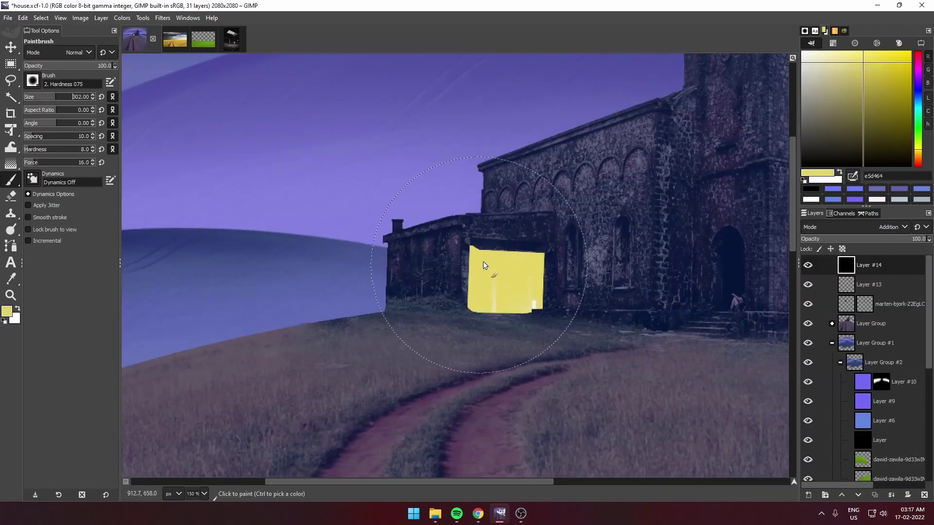
Step: Paint a yellow glow around the doorway, then select the old_church layer in the group
left_click(508, 277)
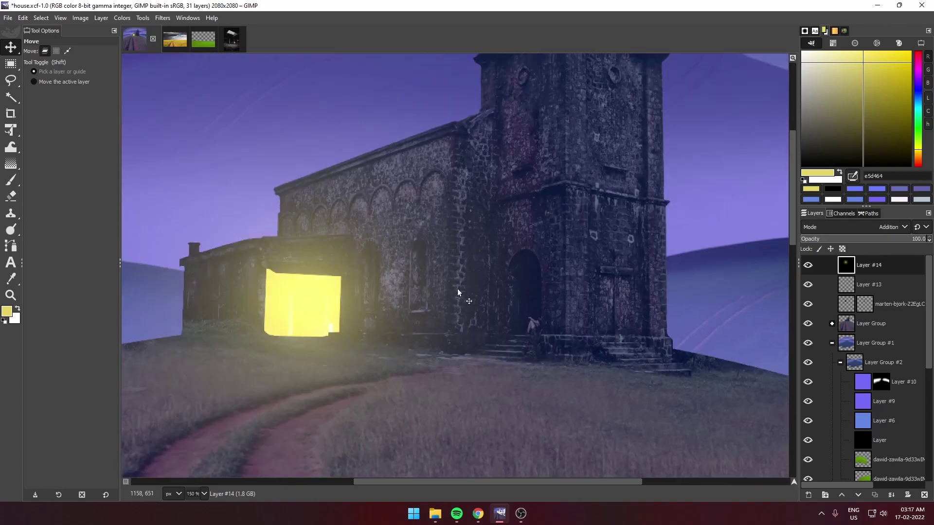
left_click(832, 323)
left_click(902, 401)
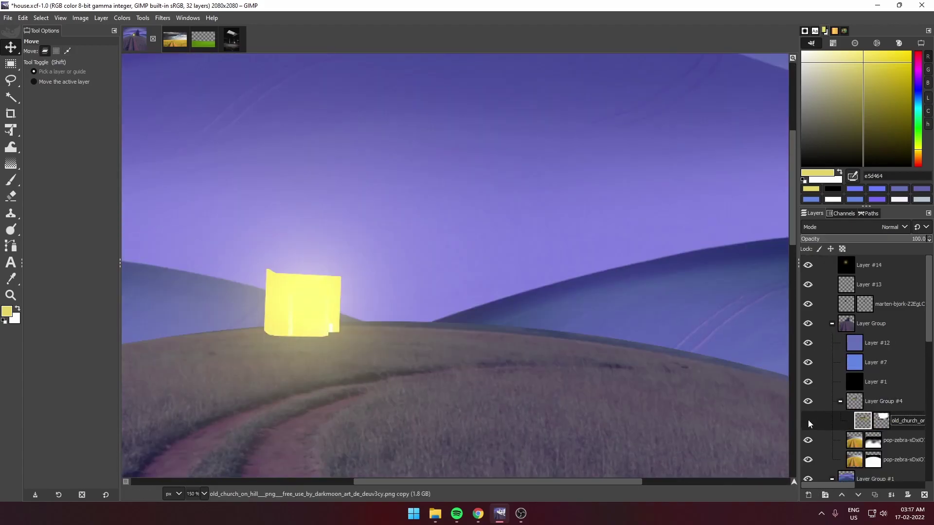
Step: Add a black-filled layer above old_church in Dodge mode and pick pale yellow paint
left_click(808, 496)
left_click(846, 484)
left_click(894, 227)
left_click(815, 353)
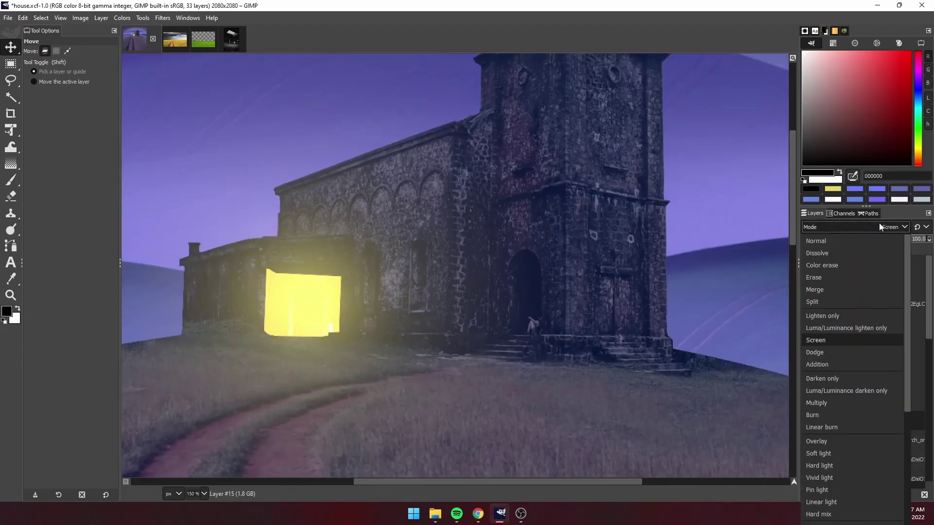
key("p")
left_click(297, 312, "ctrl")
scroll(783, 387, "right", 2)
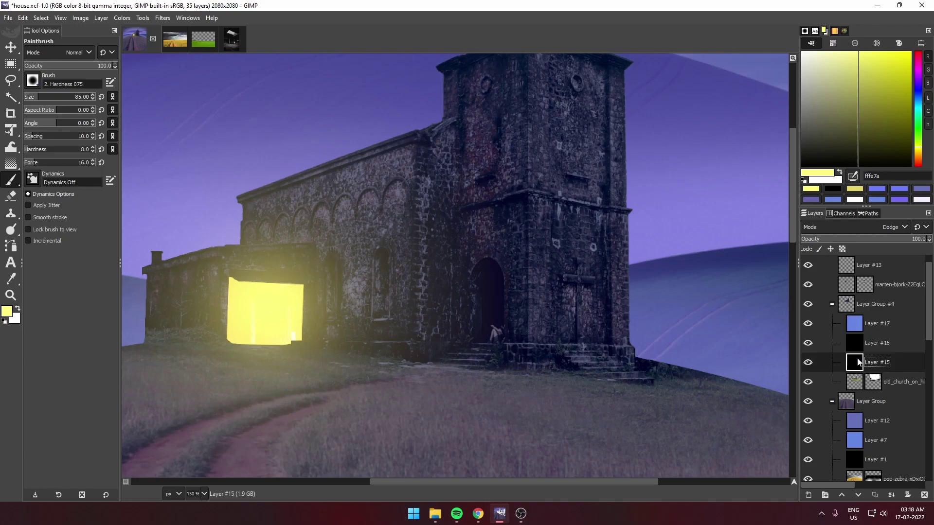
Step: Move Layer #15 to the top of Layer Group #4
left_click_drag(857, 362, 857, 322)
scroll(636, 350, "down", 3)
scroll(481, 337, "up", 4)
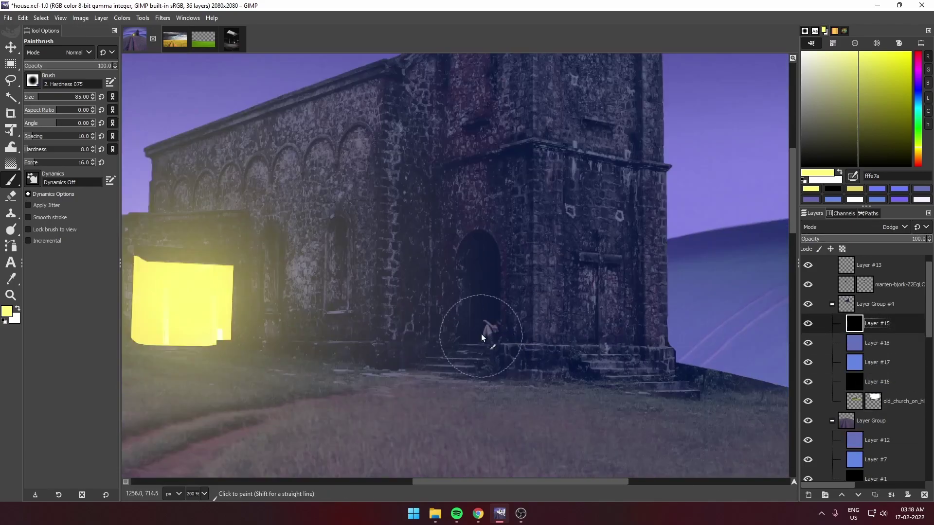
scroll(481, 337, "up", 2)
Step: Brighten the left edge of the door with a softer pale yellow light
left_click_drag(486, 336, 506, 131)
key("ctrl+z")
left_click(905, 87)
scroll(378, 288, "down", 2)
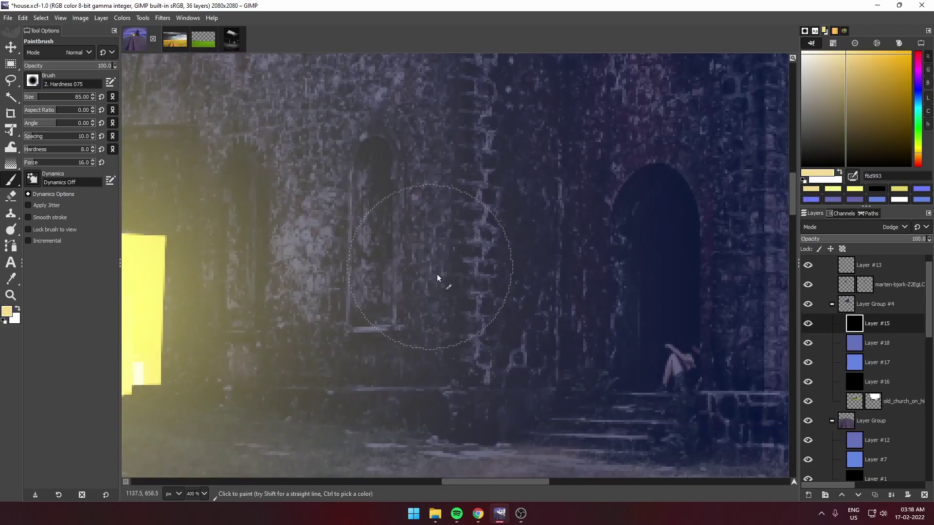
left_click_drag(460, 229, 460, 330)
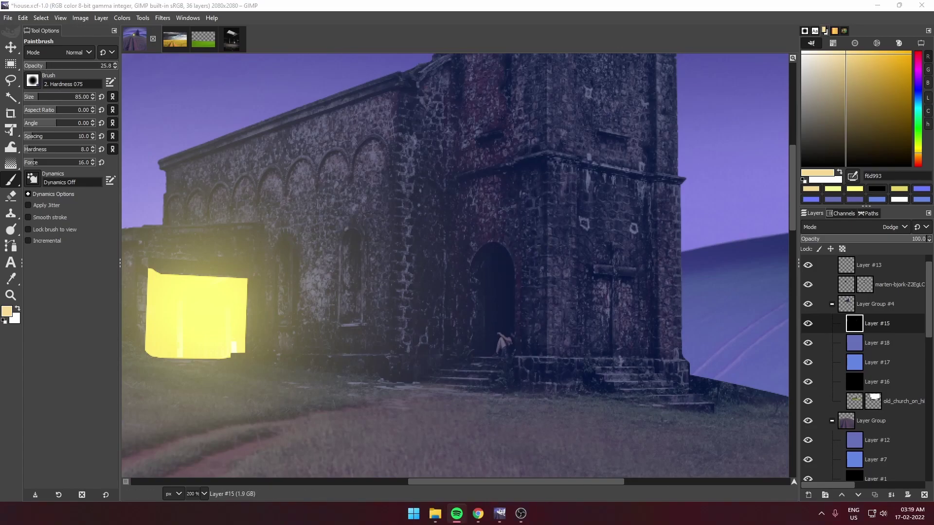
scroll(385, 265, "up", 1)
scroll(579, 267, "up", 1)
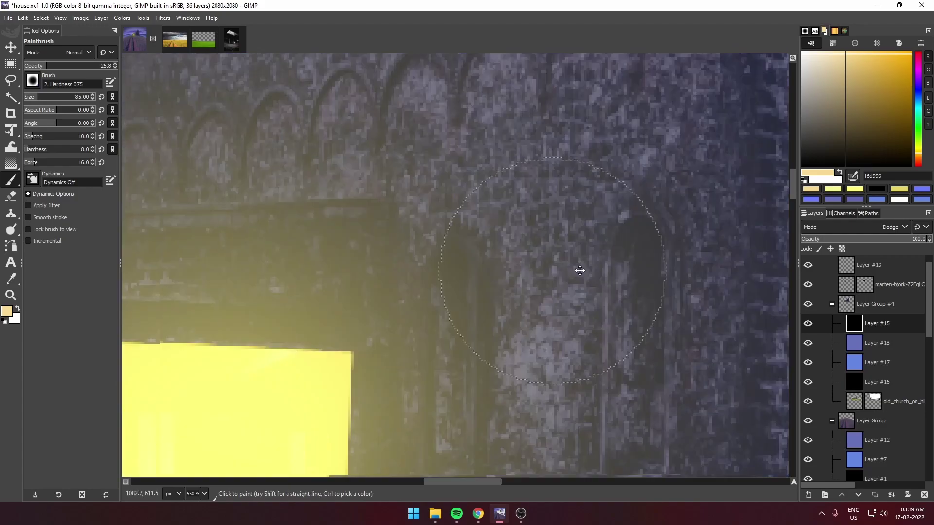
scroll(230, 261, "up", 1)
scroll(311, 318, "down", 3)
scroll(305, 301, "down", 2)
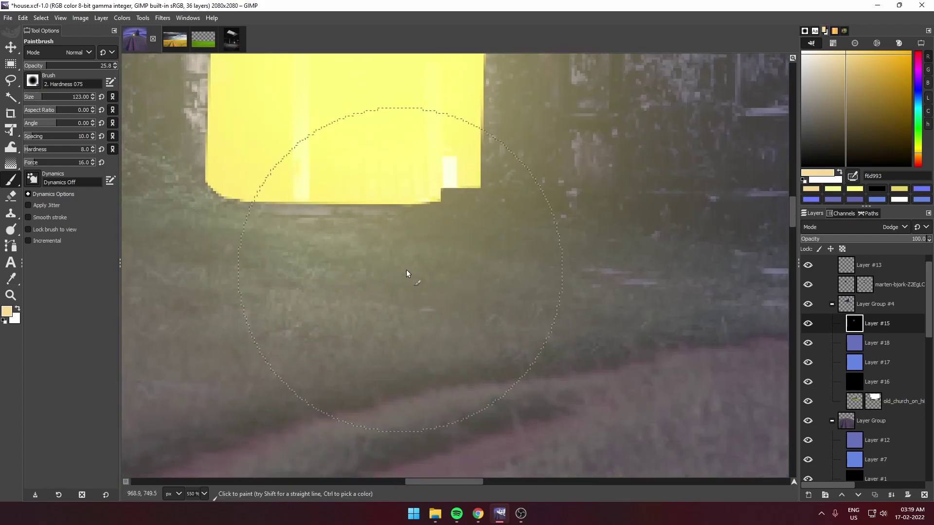
scroll(406, 270, "down", 3)
scroll(439, 312, "up", 2)
scroll(326, 418, "down", 3)
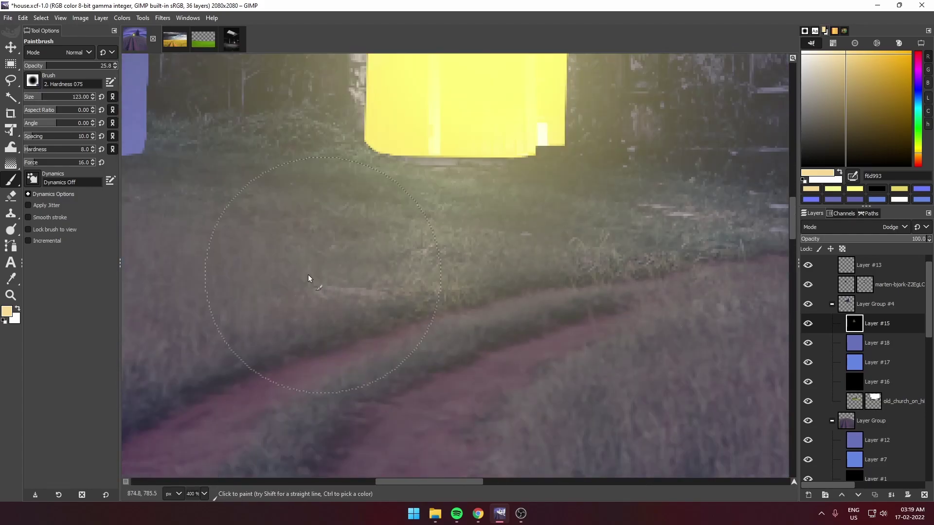
scroll(309, 277, "left", 3)
Step: Set the brush to a golden tan colour with higher opacity and smaller size
key("z")
scroll(500, 338, "down", 5)
scroll(500, 339, "up", 8)
key("p")
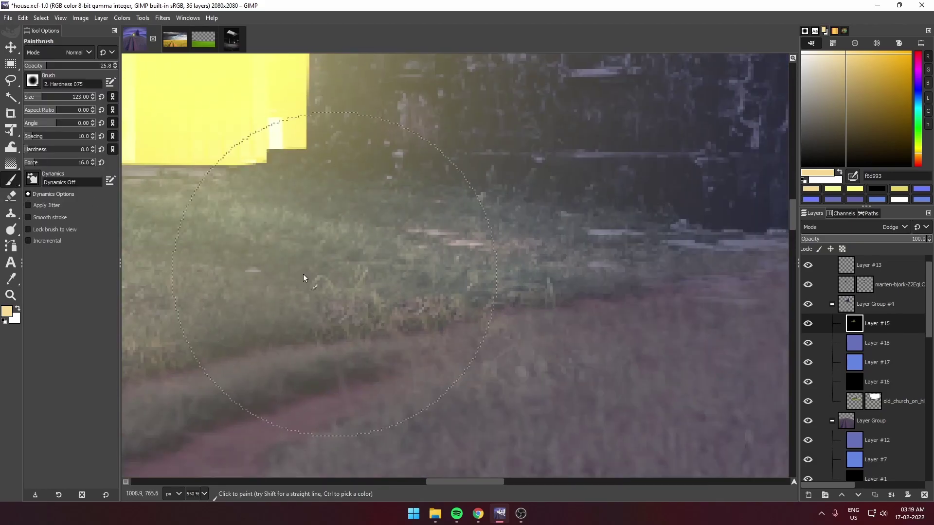
scroll(520, 308, "down", 5)
scroll(522, 306, "up", 5)
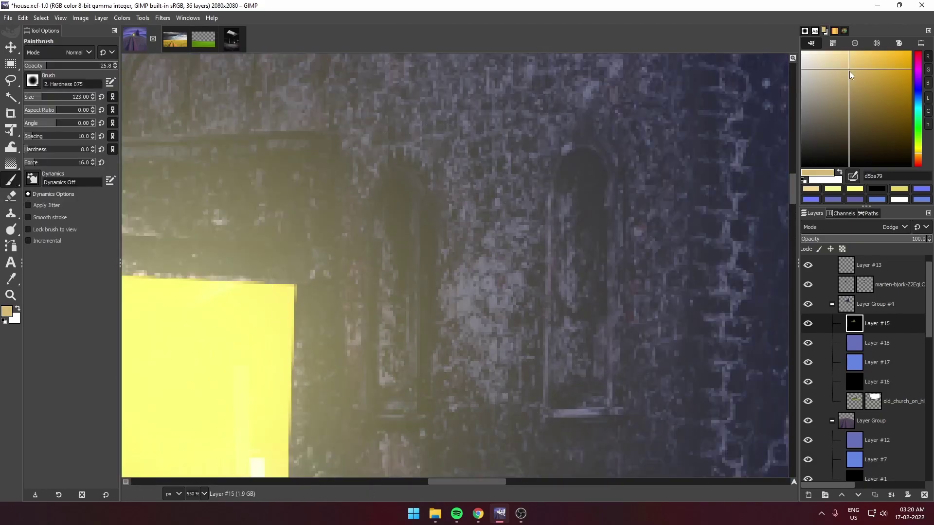
left_click(871, 147)
left_click(865, 82)
left_click_drag(41, 97, 40, 97)
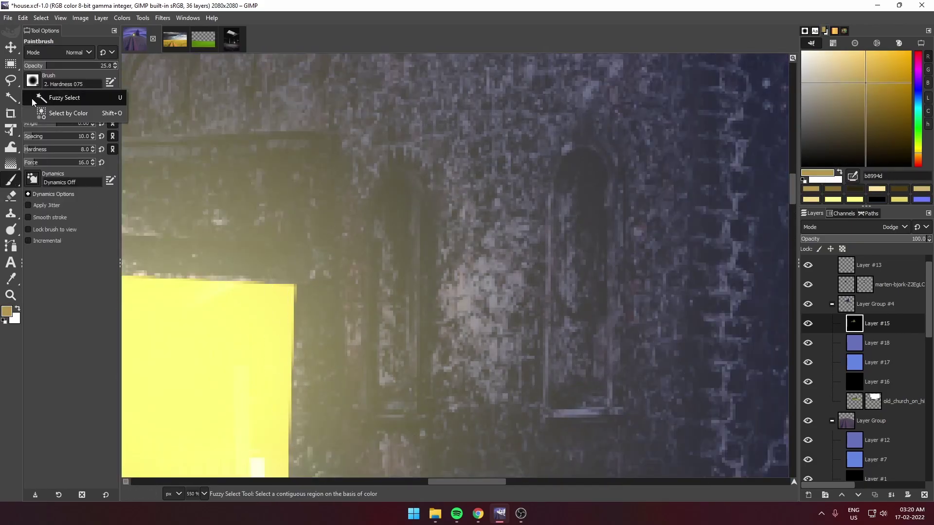
left_click_drag(47, 65, 53, 66)
Step: Paint warm light onto the tower face and sample a light warm colour from the image
scroll(614, 387, "up", 3)
scroll(614, 387, "down", 2)
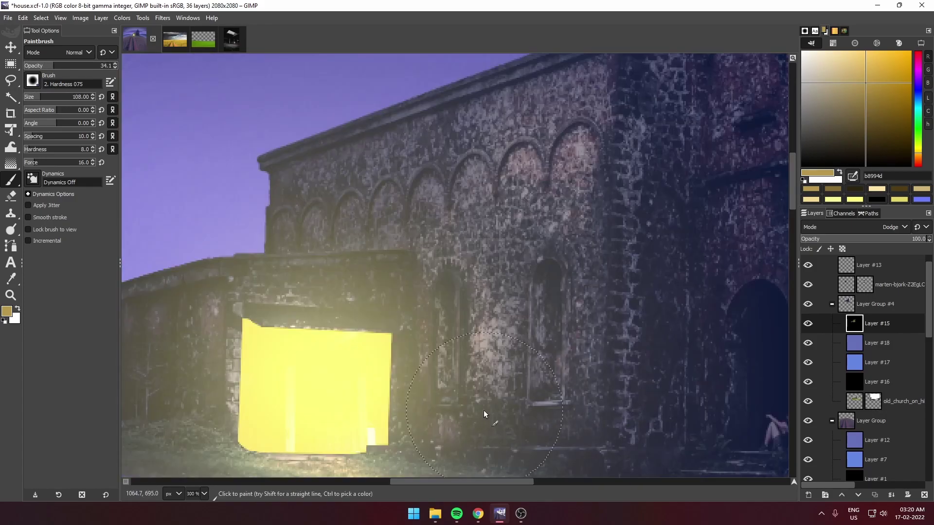
scroll(484, 410, "right", 3)
scroll(438, 317, "down", 3)
scroll(404, 337, "right", 3)
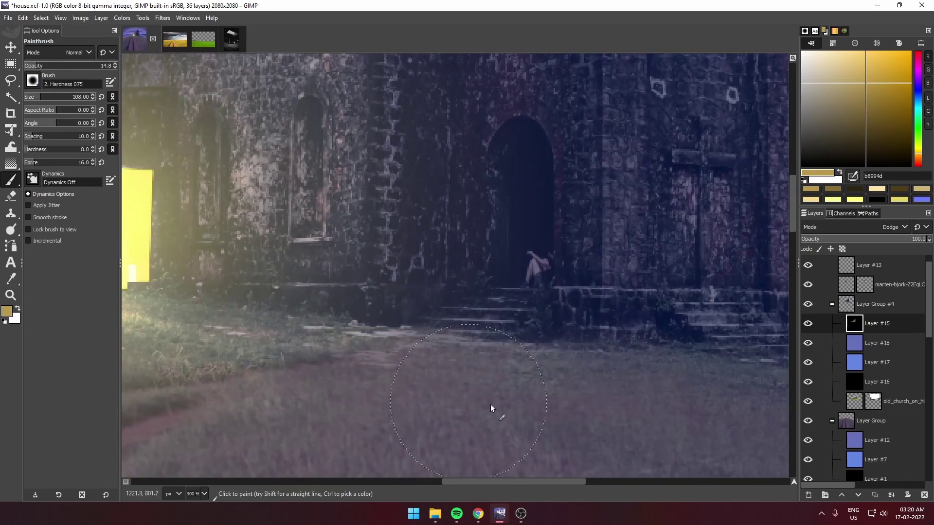
scroll(491, 408, "down", 3)
scroll(363, 144, "up", 2)
scroll(389, 250, "up", 3)
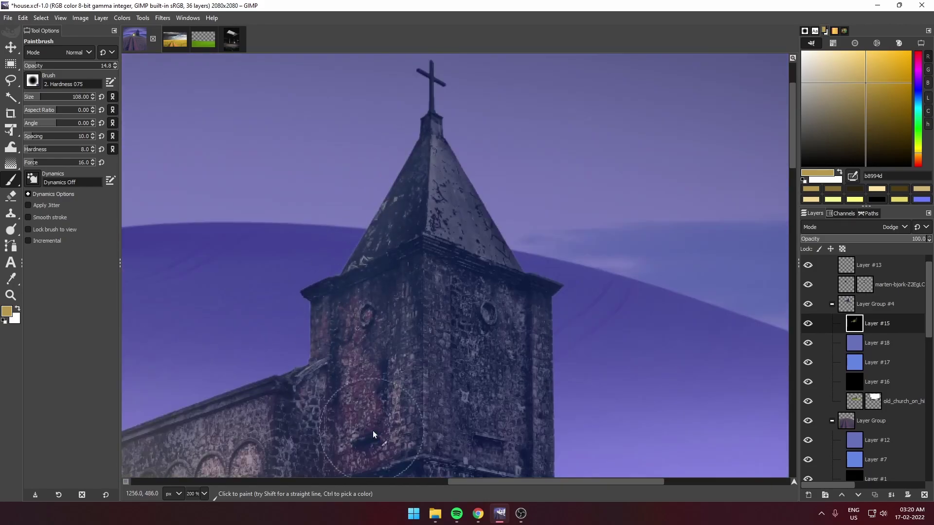
scroll(373, 430, "down", 5)
scroll(372, 431, "up", 4)
left_click_drag(370, 215, 370, 341)
left_click(387, 325, "ctrl")
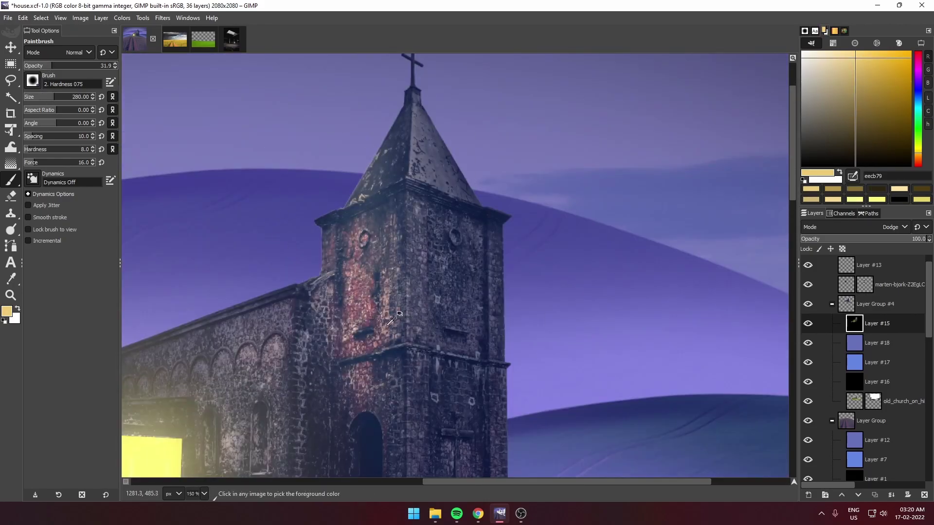
scroll(389, 321, "down", 3)
scroll(211, 275, "up", 5)
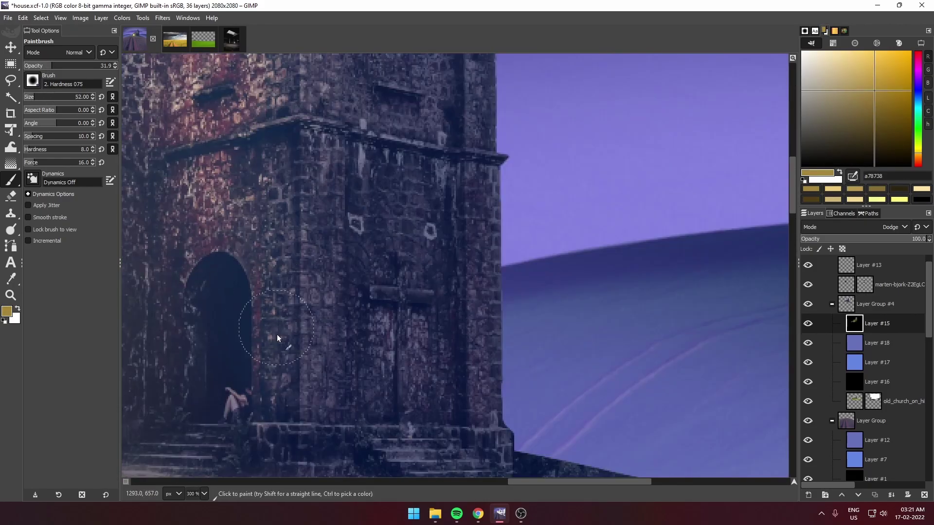
scroll(283, 279, "down", 2)
scroll(292, 312, "down", 3)
Step: Add a new lighting layer with a purple colour, set to Addition blending
scroll(354, 308, "up", 1)
key("shift+ctrl+n")
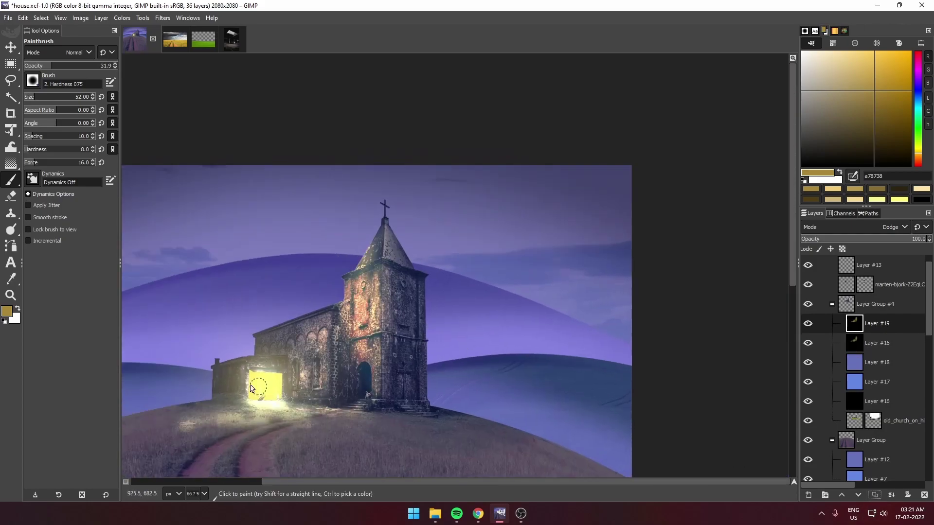
key("d")
scroll(353, 308, "down", 1)
scroll(521, 372, "up", 4)
left_click(348, 150, "ctrl")
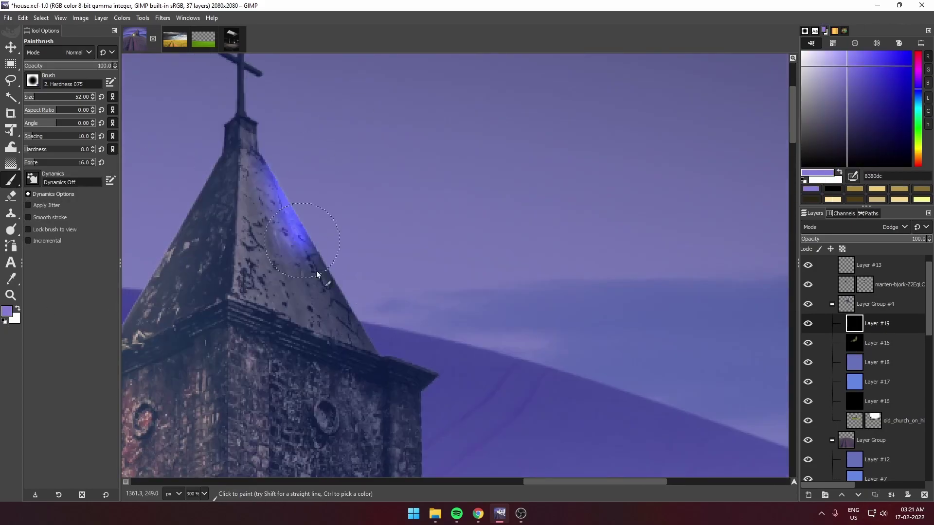
scroll(406, 372, "down", 4)
scroll(406, 371, "up", 5)
left_click(893, 226)
left_click(827, 360)
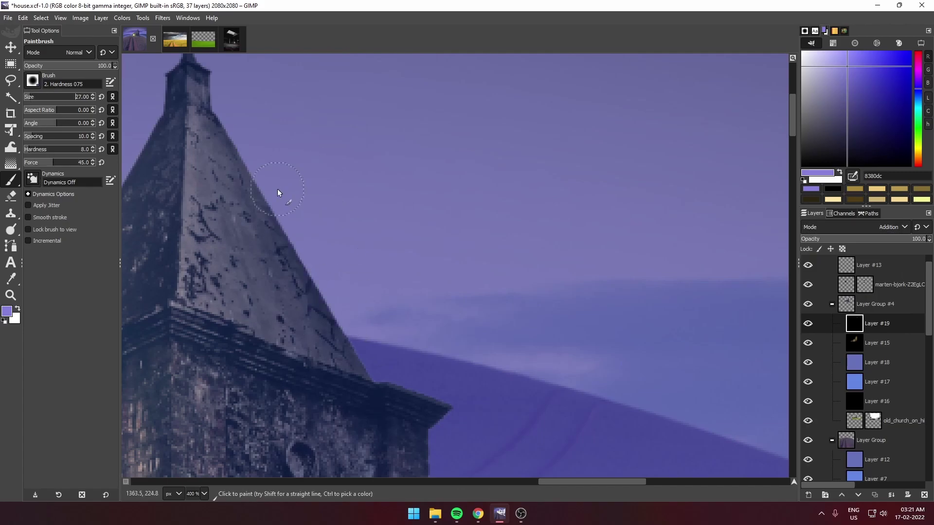
Step: Paint purple rim-light strokes along the spire's edge and slightly enlarge the brush
left_click_drag(277, 193, 376, 359)
scroll(426, 350, "up", 3)
scroll(425, 351, "left", 2)
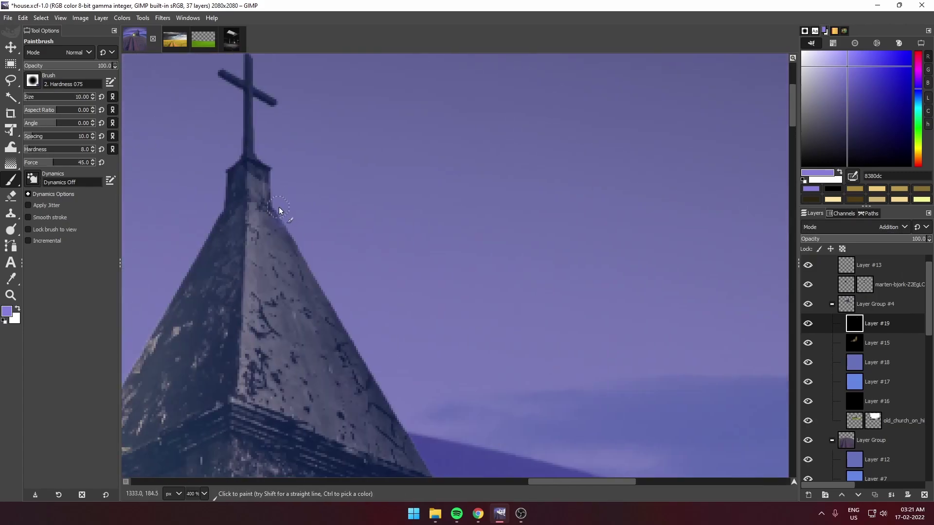
scroll(341, 292, "down", 2)
left_click(414, 409, "shift")
scroll(251, 226, "up", 3)
scroll(233, 282, "up", 1)
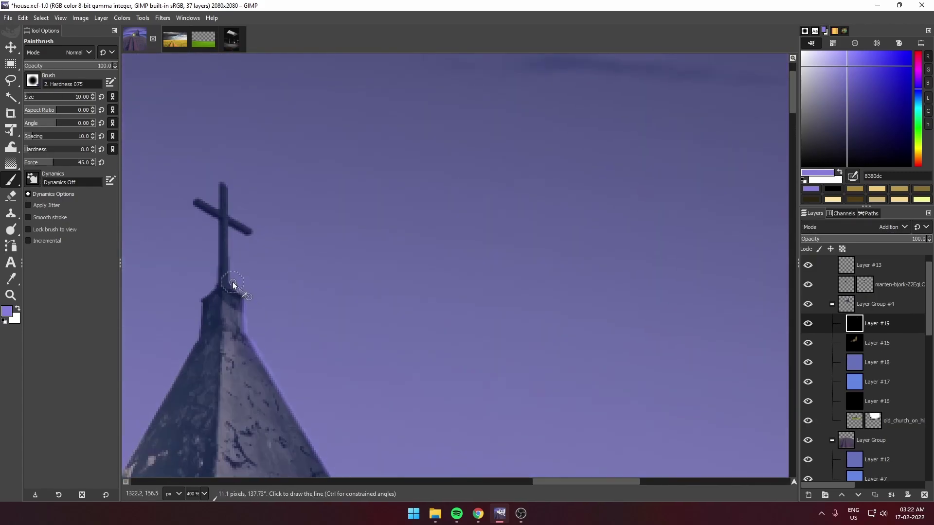
scroll(226, 316, "up", 1)
scroll(219, 354, "up", 1)
key("bracketright")
key("bracketright")
key("bracketright")
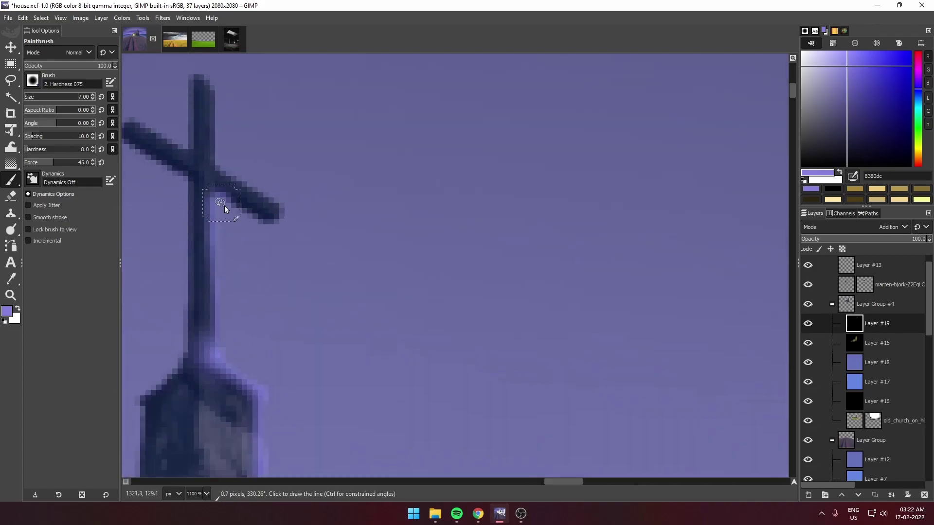
scroll(263, 190, "down", 5)
scroll(322, 158, "up", 4)
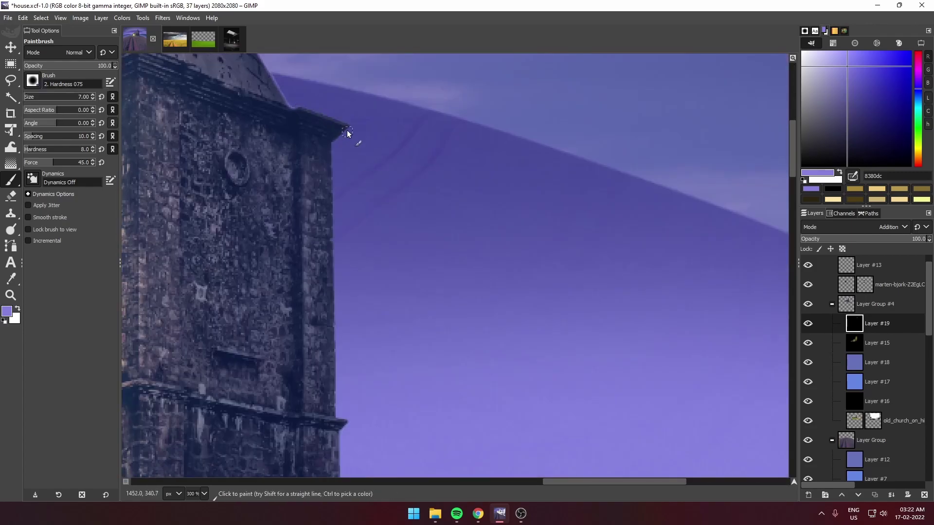
scroll(340, 234, "down", 1)
scroll(327, 236, "down", 1)
scroll(333, 341, "down", 1)
scroll(370, 377, "down", 1)
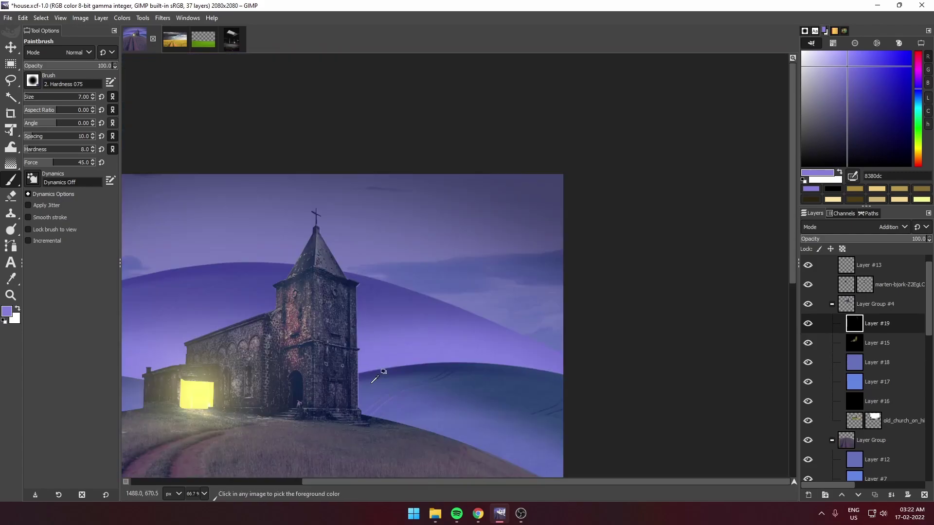
scroll(374, 379, "up", 1)
Step: Switch the glow layer to Dodge and paint the tower's right edge in a new purple
left_click(891, 227)
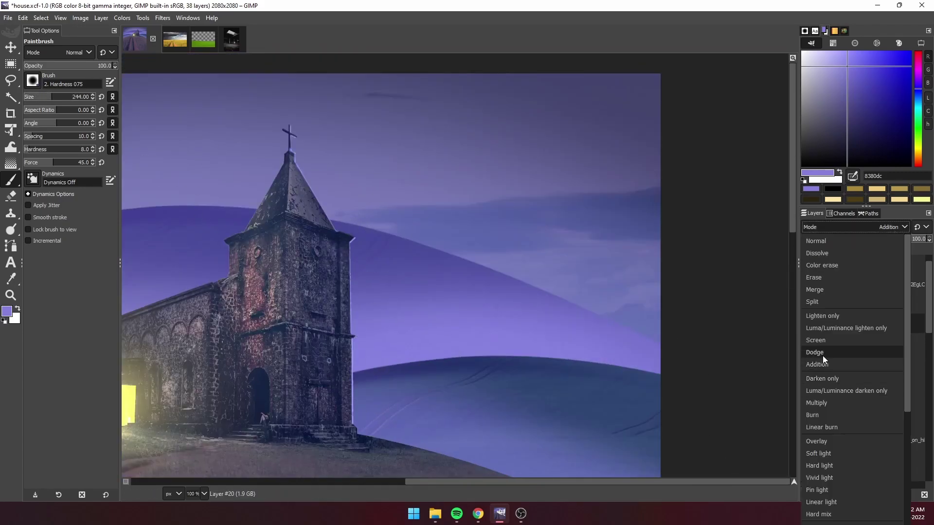
left_click(822, 355)
scroll(398, 336, "down", 2)
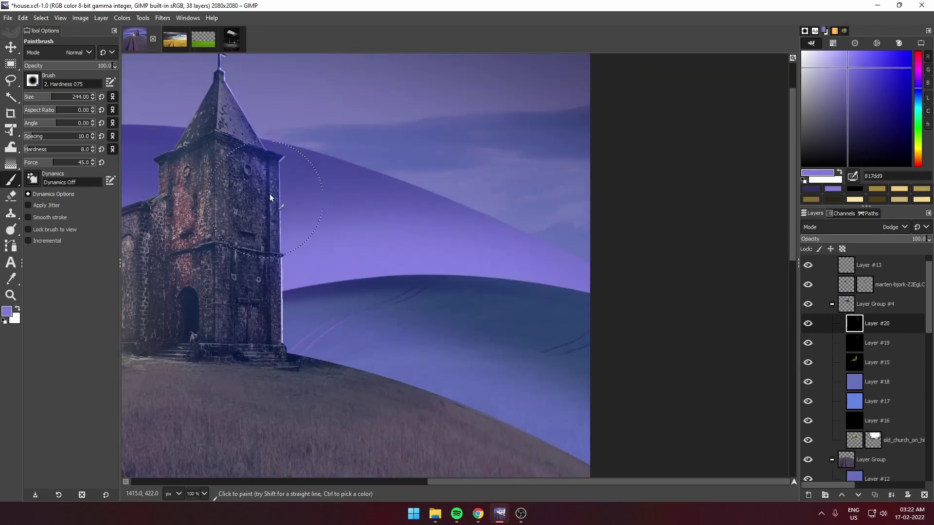
left_click_drag(270, 197, 272, 312)
key("ctrl+z")
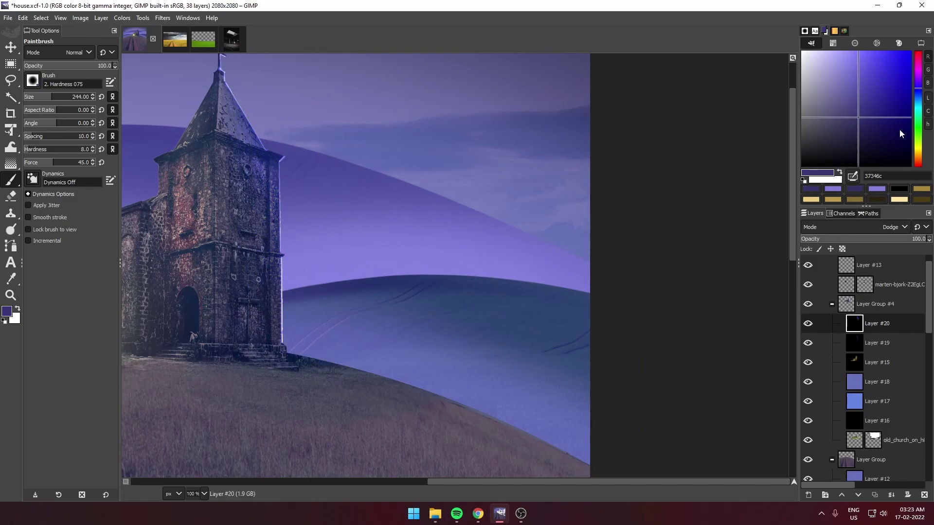
left_click(920, 89)
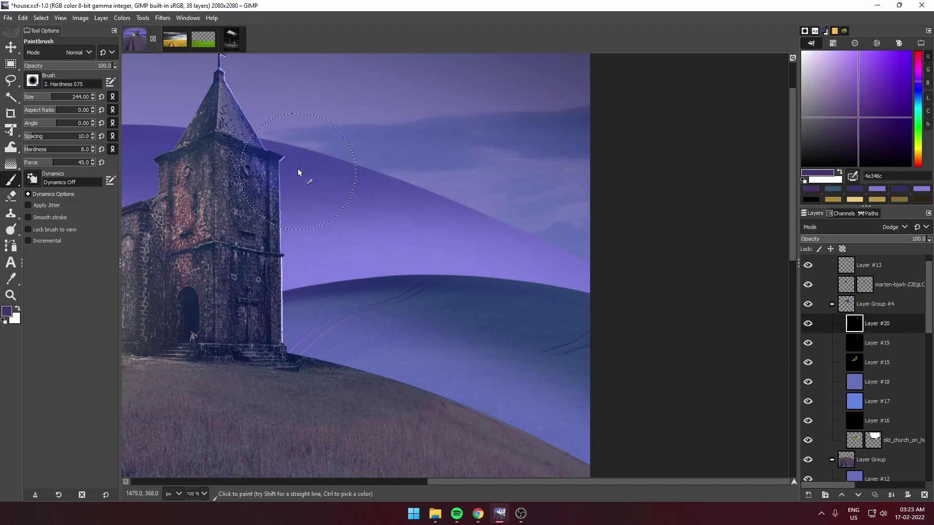
key("ctrl+y")
Step: Add a new transparent layer above Layer #12
scroll(299, 226, "up", 3)
scroll(204, 225, "up", 3)
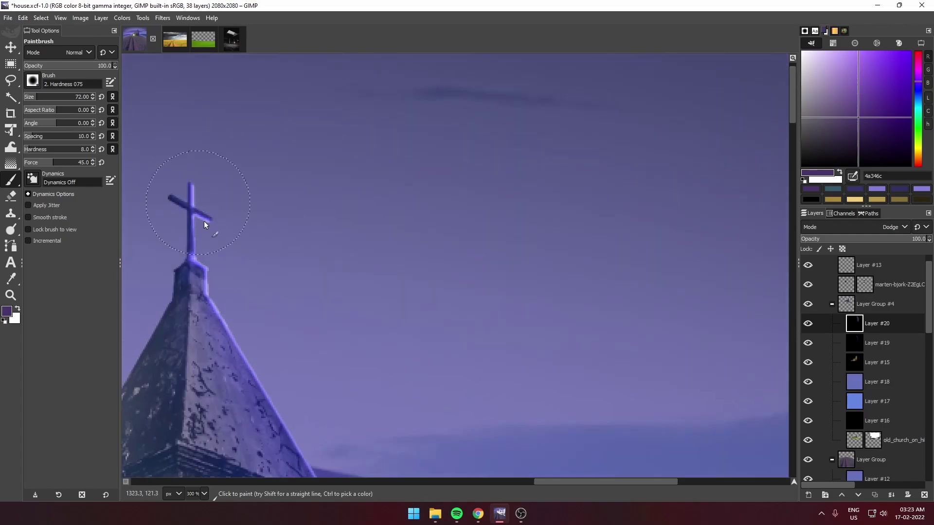
scroll(226, 278, "down", 2)
scroll(343, 329, "down", 3)
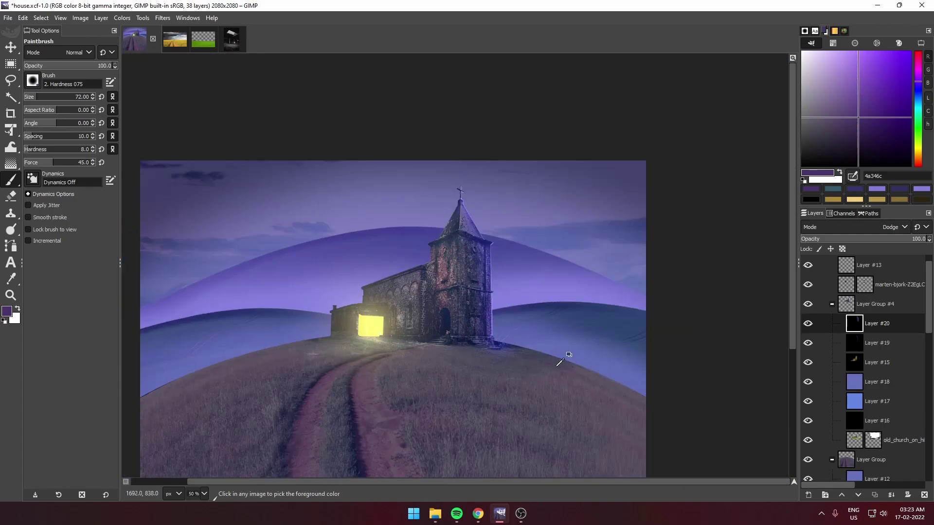
left_click(875, 479)
left_click(808, 495)
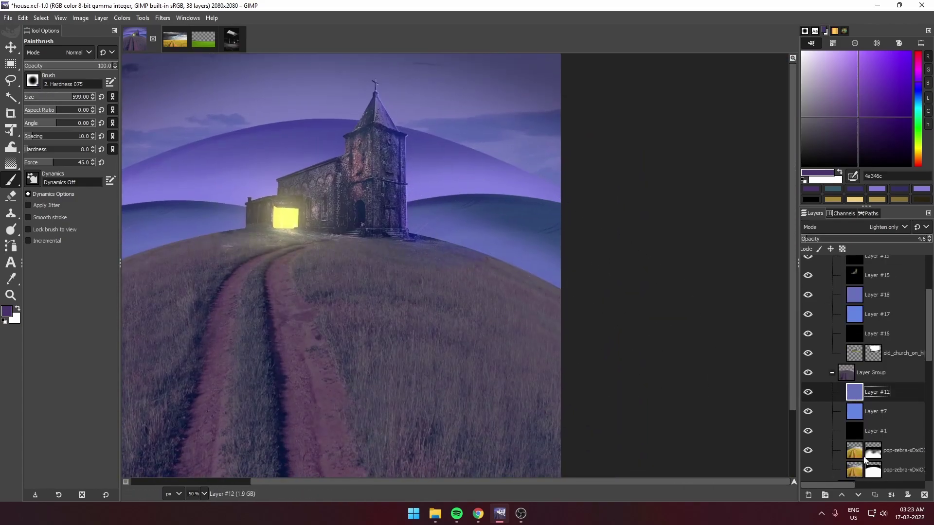
Step: Fill Layer #21 with black and set it to Dodge blending
left_click_drag(4, 314, 267, 292)
left_click(903, 227)
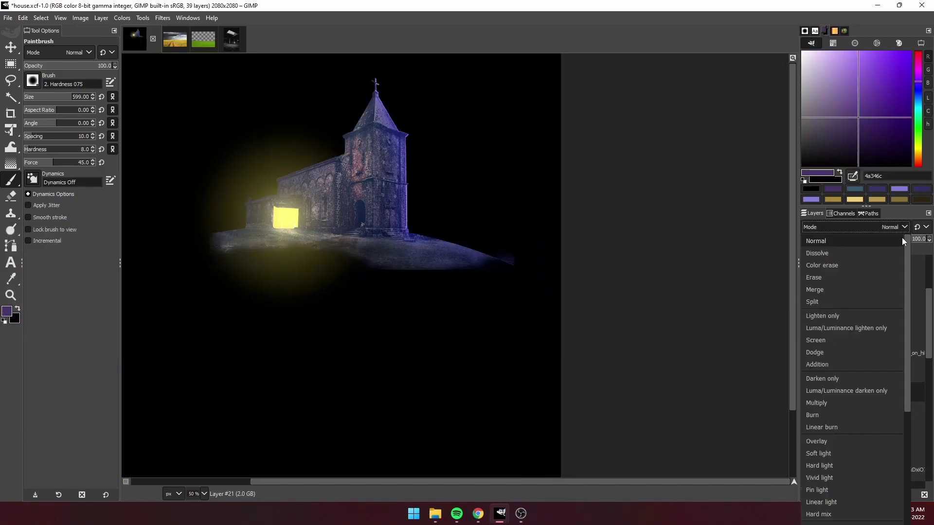
left_click(827, 355)
scroll(394, 277, "down", 4)
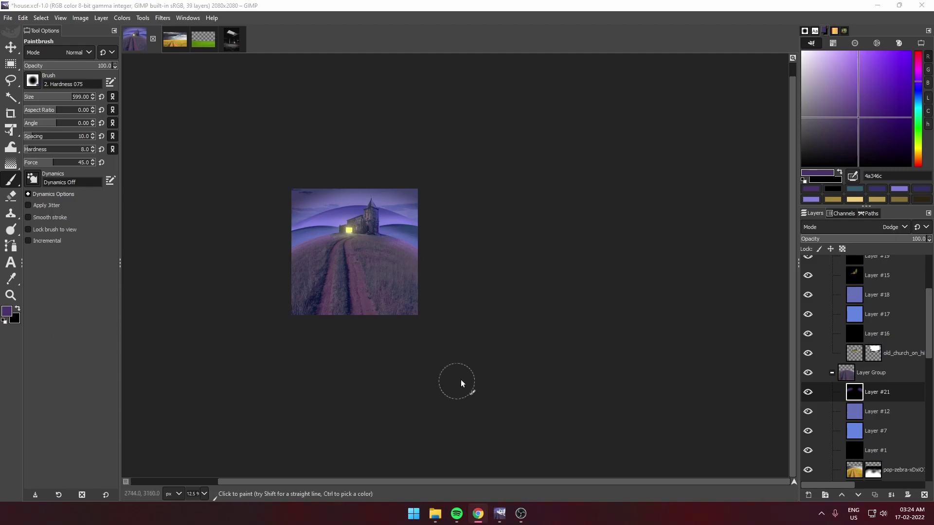
scroll(461, 380, "up", 4)
scroll(460, 379, "up", 1)
Step: Move Layer #21 into the lower Layer Group
left_click_drag(839, 388, 909, 337)
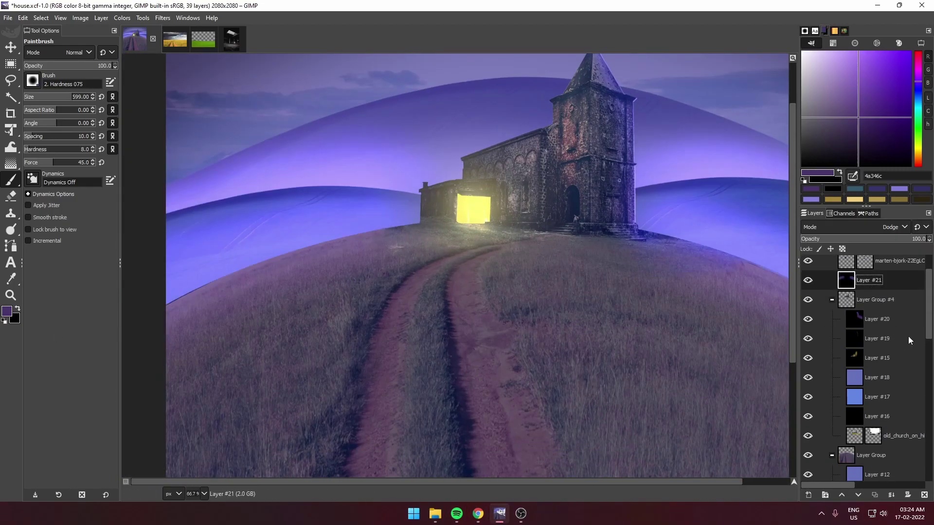
mouse_move(869, 280)
left_mouse_down()
mouse_move(852, 314)
mouse_move(855, 472)
left_mouse_up()
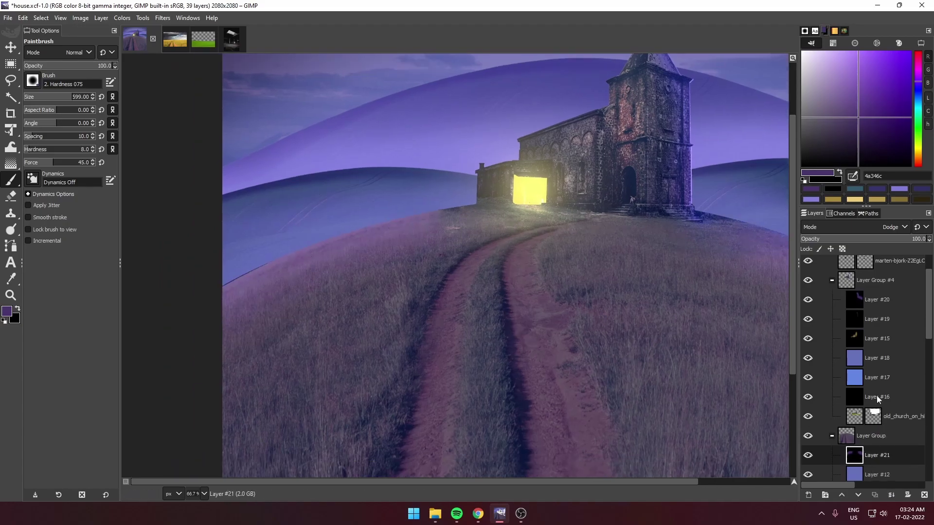
scroll(454, 338, "down", 2)
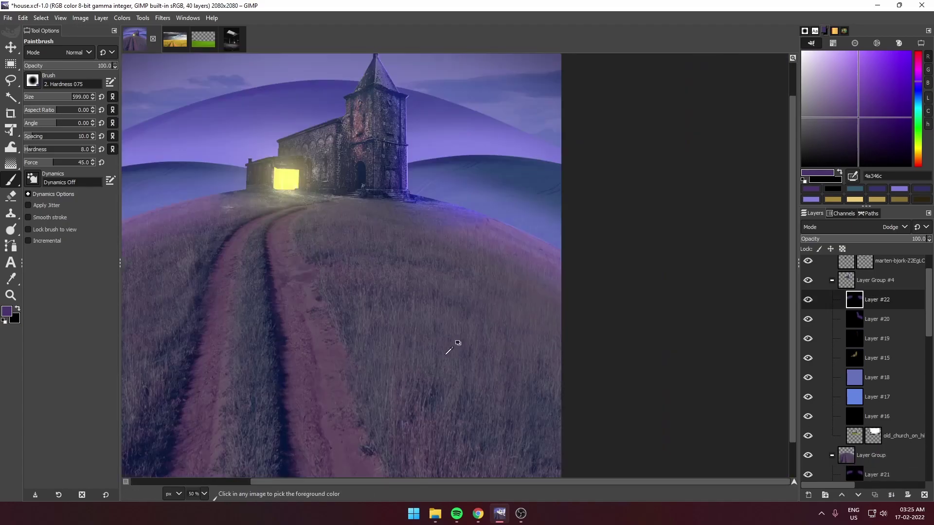
scroll(443, 229, "up", 2)
Step: Lower the brush opacity to a faint 7.1
left_click_drag(420, 215, 418, 198)
left_click(31, 66)
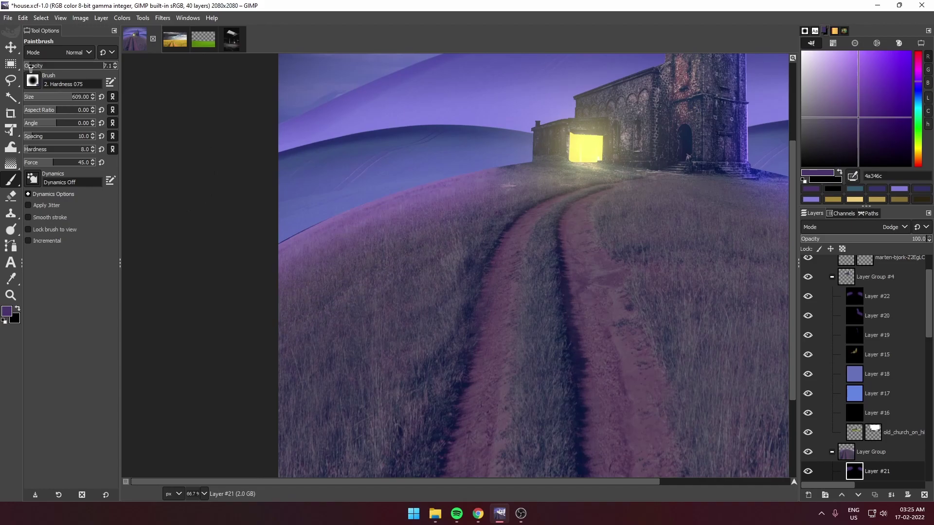
scroll(470, 203, "right", 5)
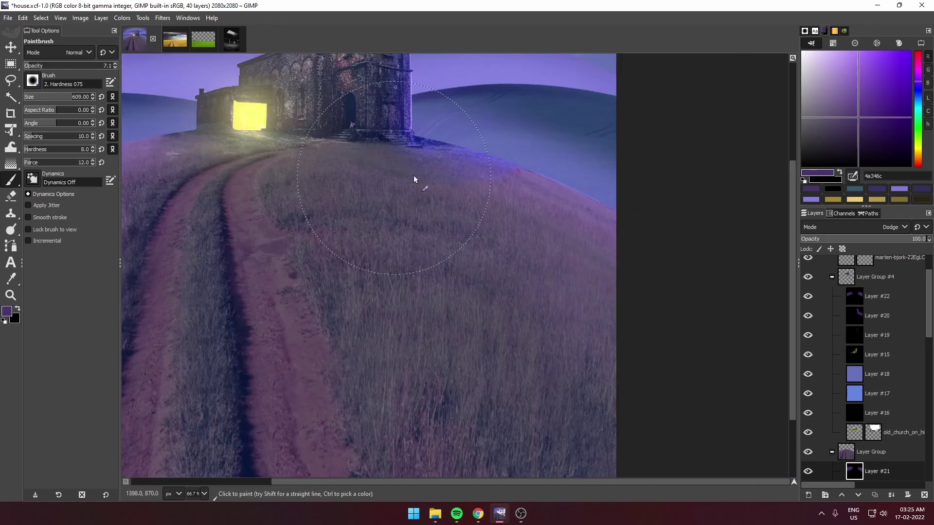
scroll(414, 179, "down", 2)
scroll(396, 271, "up", 2)
scroll(535, 341, "down", 5)
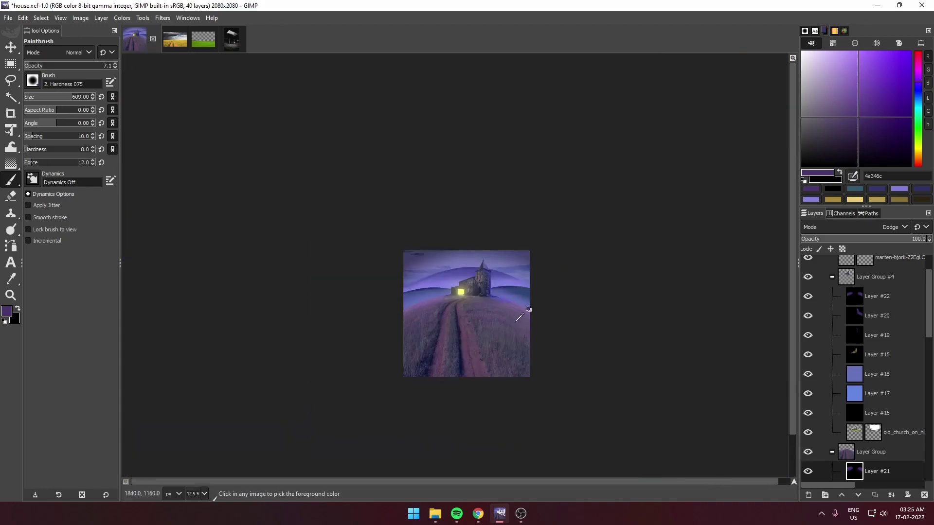
scroll(496, 327, "up", 3)
scroll(487, 331, "up", 4)
scroll(470, 335, "up", 2)
scroll(470, 335, "down", 5)
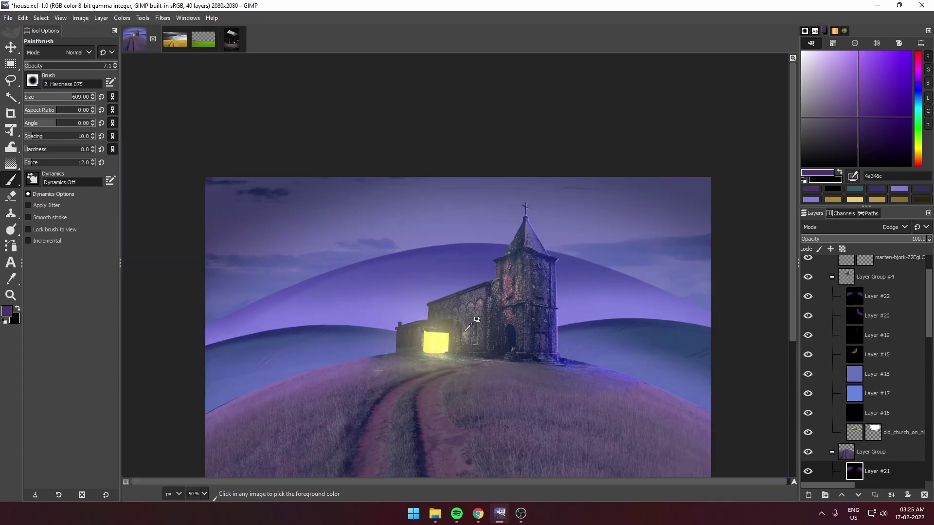
scroll(438, 384, "up", 1)
scroll(437, 384, "up", 4)
key("m")
scroll(855, 381, "down", 2)
Step: Turn the church layer's mask into a selection and make the church image active
right_click(872, 392)
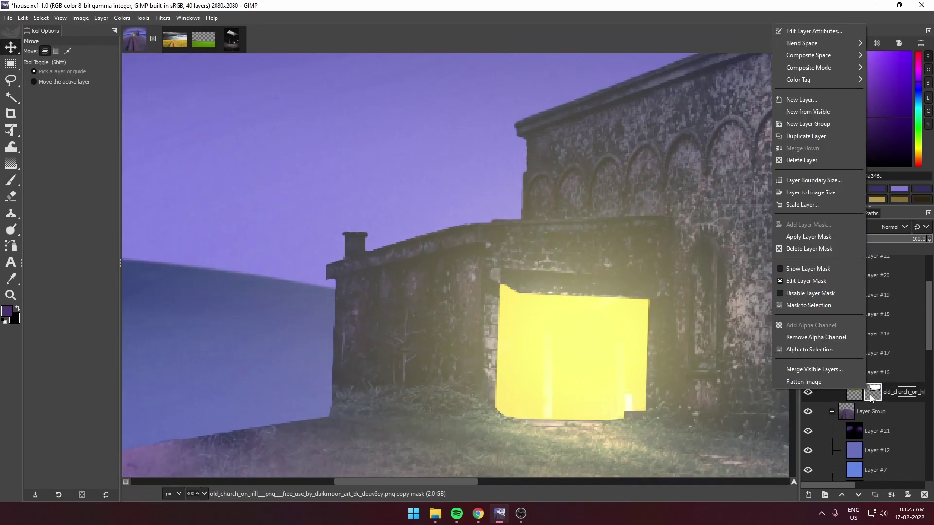
left_click(859, 321)
right_click(855, 392)
left_click(803, 305)
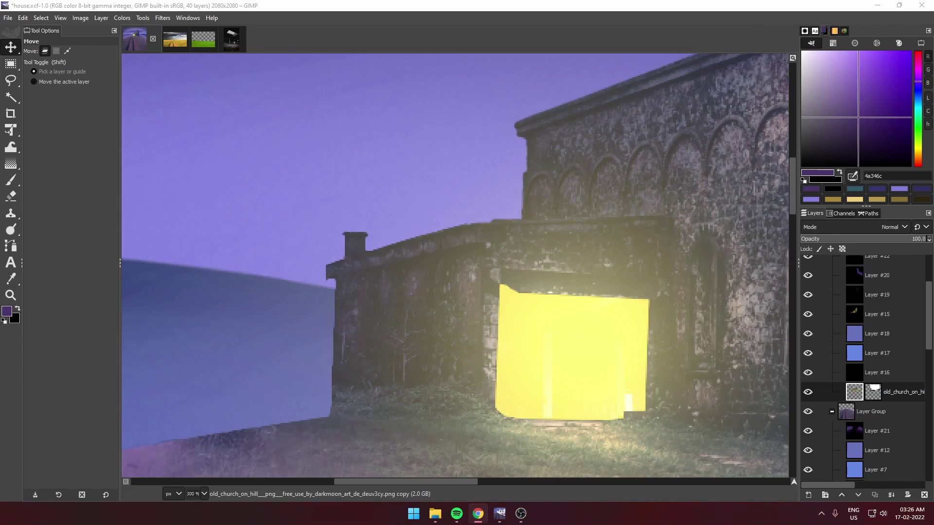
scroll(455, 265, "down", 3)
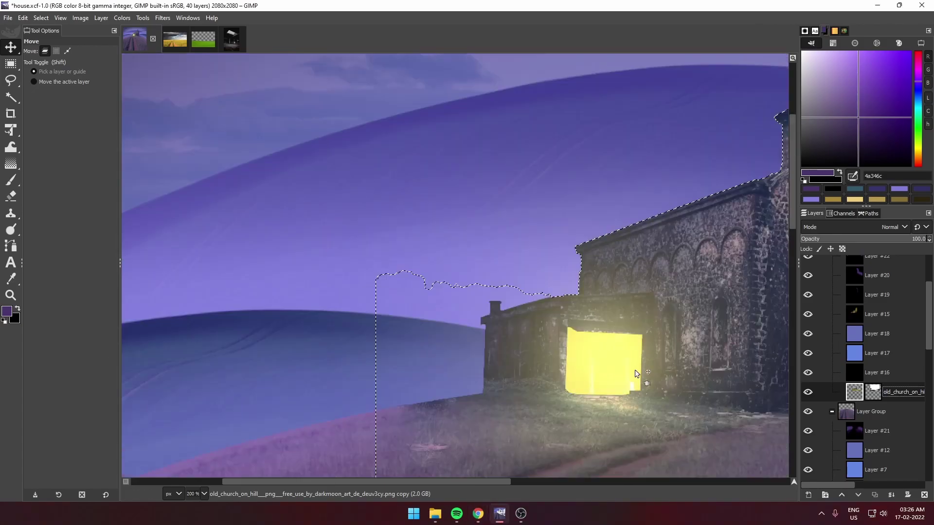
scroll(455, 265, "up", 2)
left_click(41, 18)
left_click(60, 55)
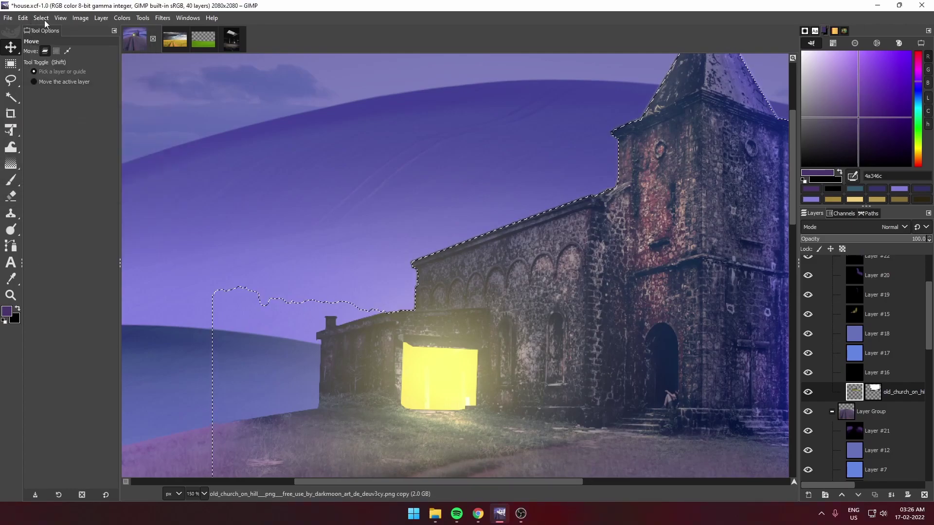
Step: Paint the purple rim glow on Layer #22 within the church selection, then deselect
key("p")
scroll(564, 213, "up", 2)
scroll(563, 213, "right", 2)
scroll(911, 302, "up", 3)
left_click(877, 343)
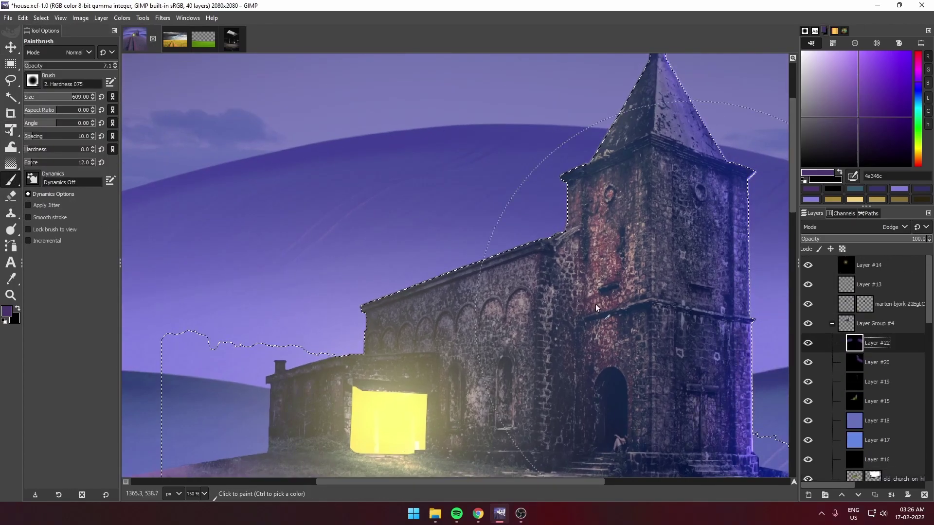
scroll(500, 191, "down", 2)
scroll(500, 192, "up", 2)
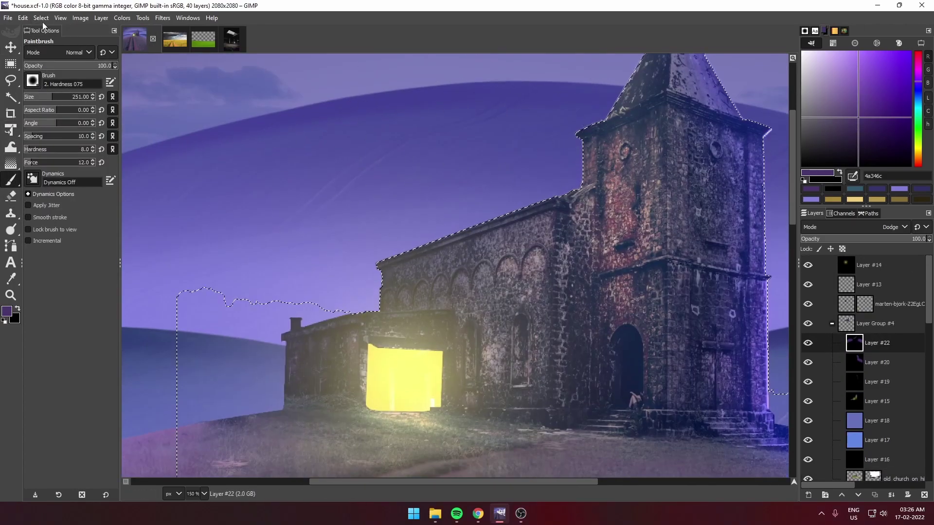
key("ctrl+shift+a")
scroll(535, 243, "down", 2)
scroll(589, 308, "down", 3)
scroll(438, 264, "up", 4)
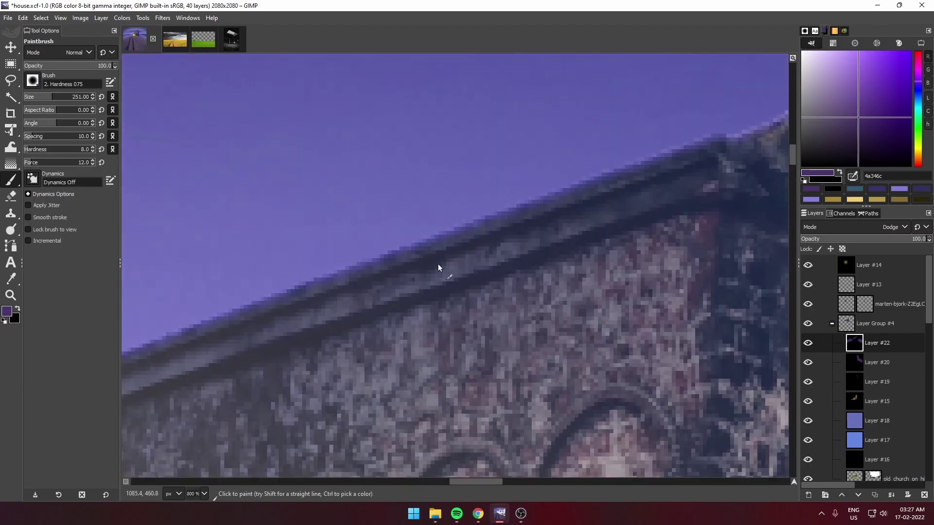
scroll(617, 353, "down", 4)
scroll(503, 295, "up", 3)
scroll(500, 298, "down", 2)
scroll(500, 297, "left", 2)
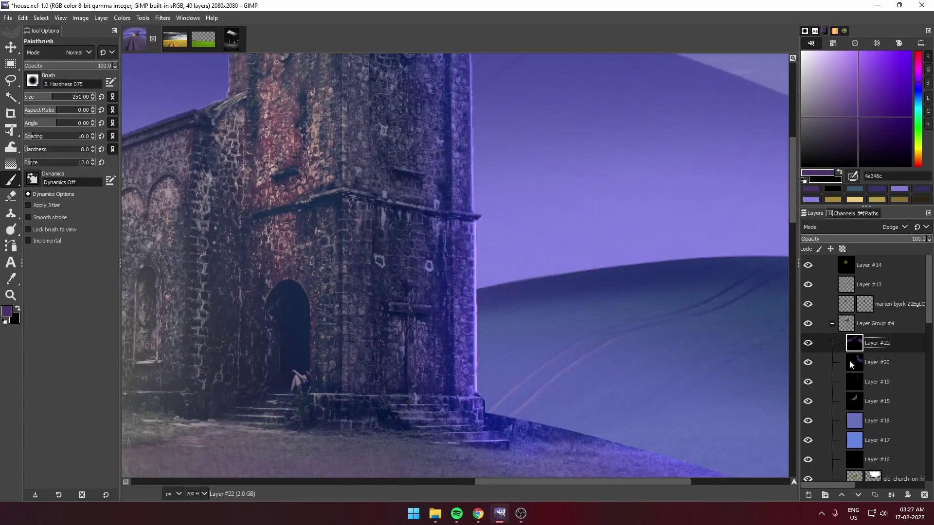
Step: Tone down the spire glow on Layer #20 by painting black, then return to purple
key("x")
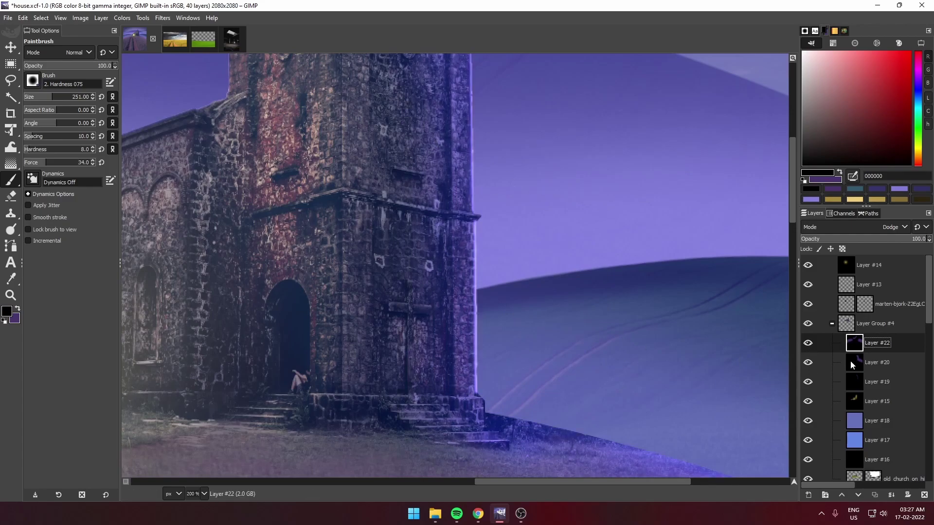
left_click(852, 363)
scroll(323, 351, "down", 2)
scroll(323, 351, "up", 2)
scroll(329, 212, "up", 2)
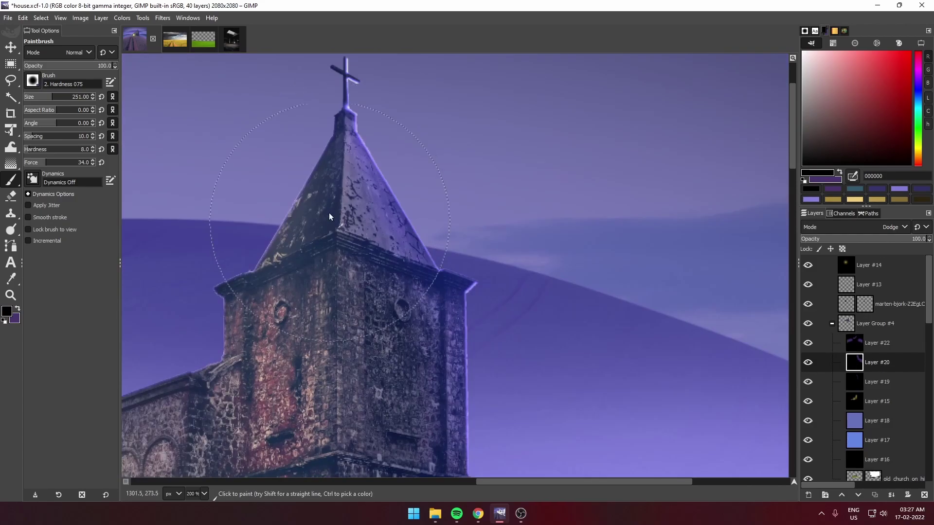
scroll(438, 340, "down", 5)
scroll(315, 355, "up", 4)
key("x")
scroll(390, 348, "down", 4)
scroll(305, 174, "up", 4)
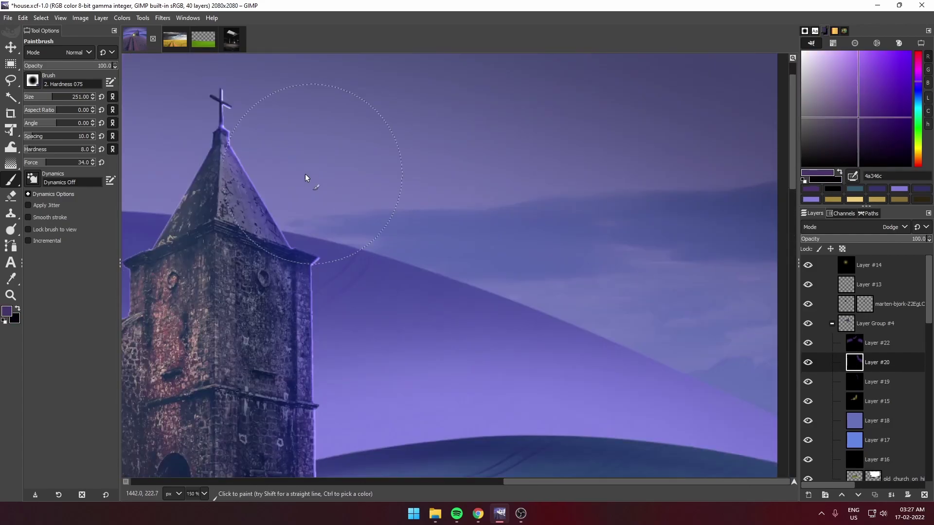
scroll(305, 174, "down", 5)
scroll(388, 220, "up", 6)
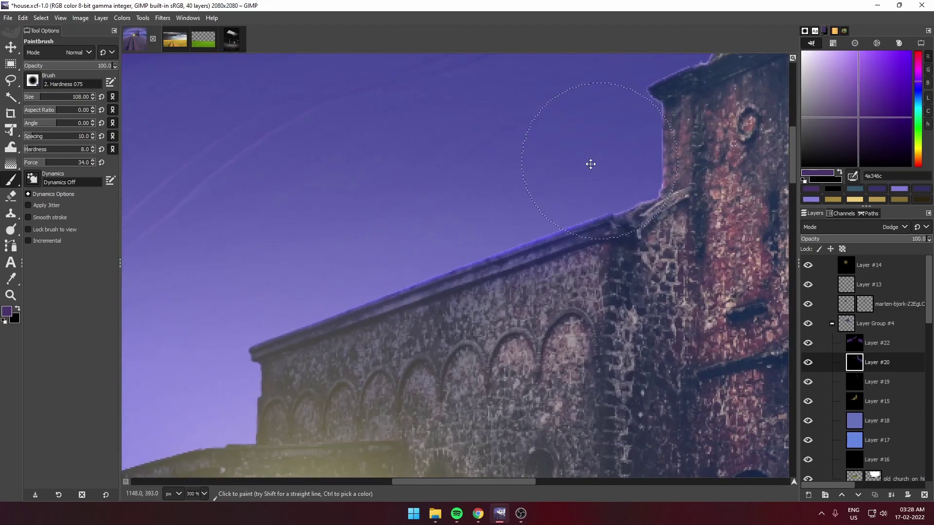
scroll(591, 164, "up", 3)
scroll(372, 300, "down", 5)
scroll(372, 299, "left", 2)
scroll(673, 89, "down", 7)
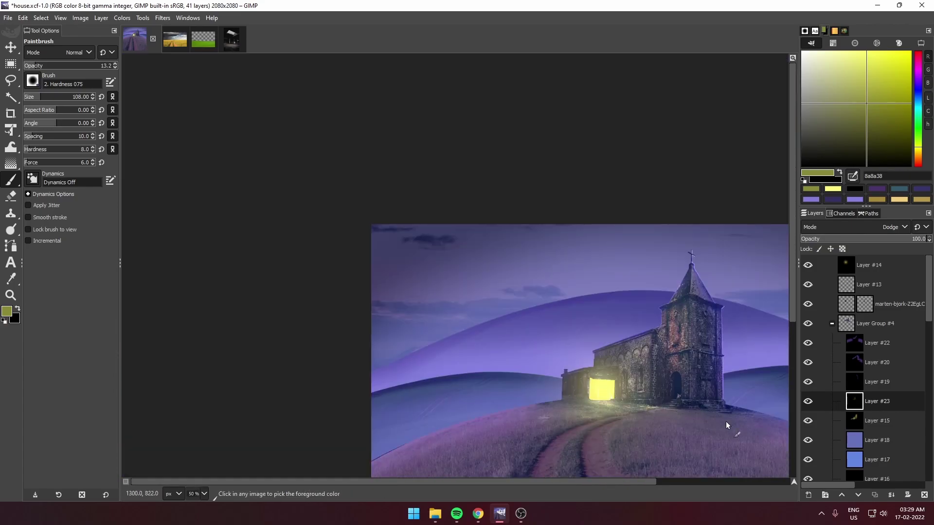
Step: Collapse Layer Group #4 and give Layer #24 a fully white layer mask
left_click(832, 323)
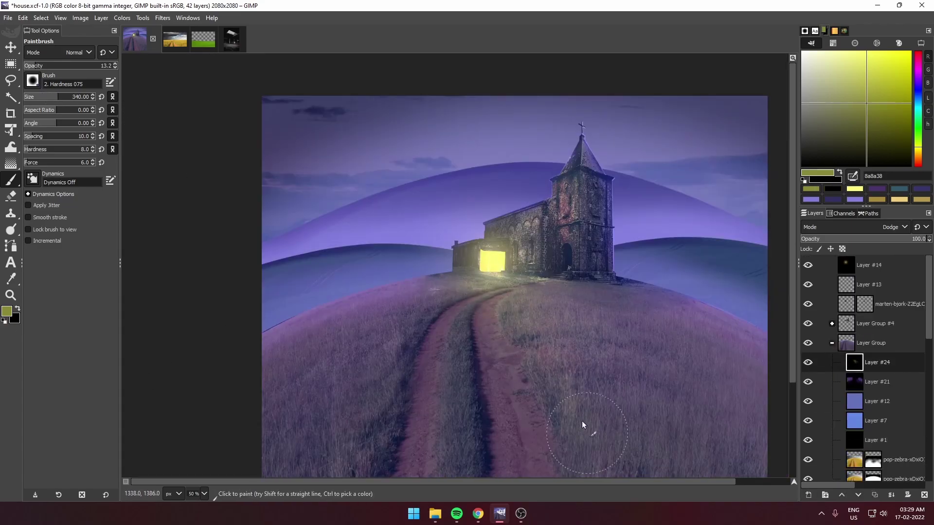
scroll(547, 281, "down", 3)
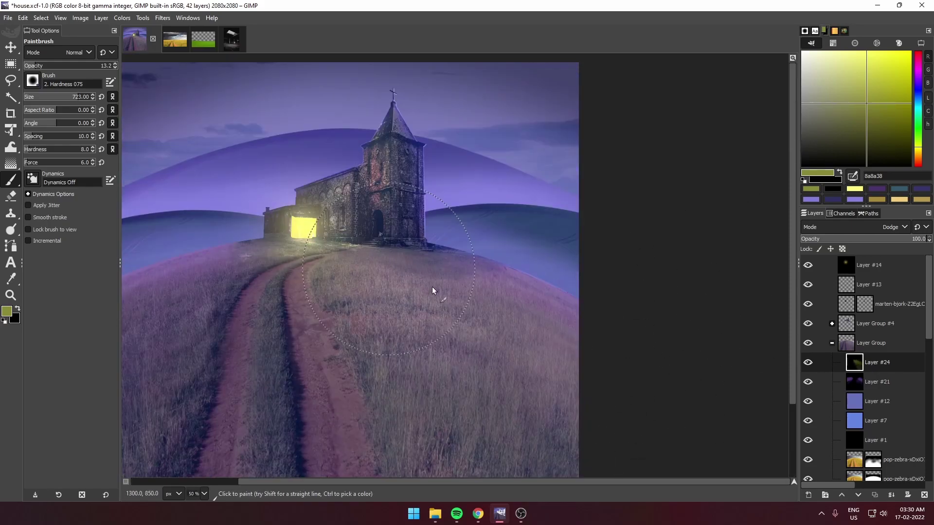
scroll(394, 269, "down", 5)
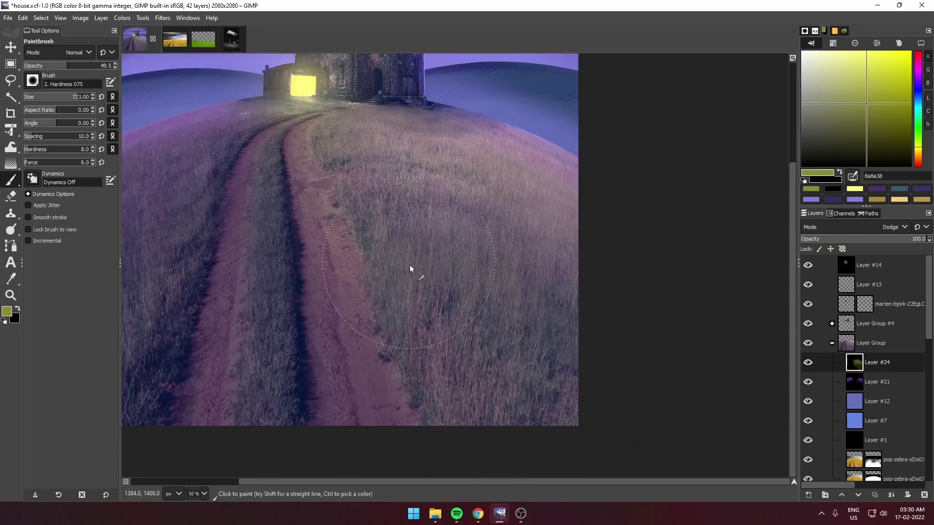
scroll(584, 384, "down", 3)
scroll(502, 357, "up", 1)
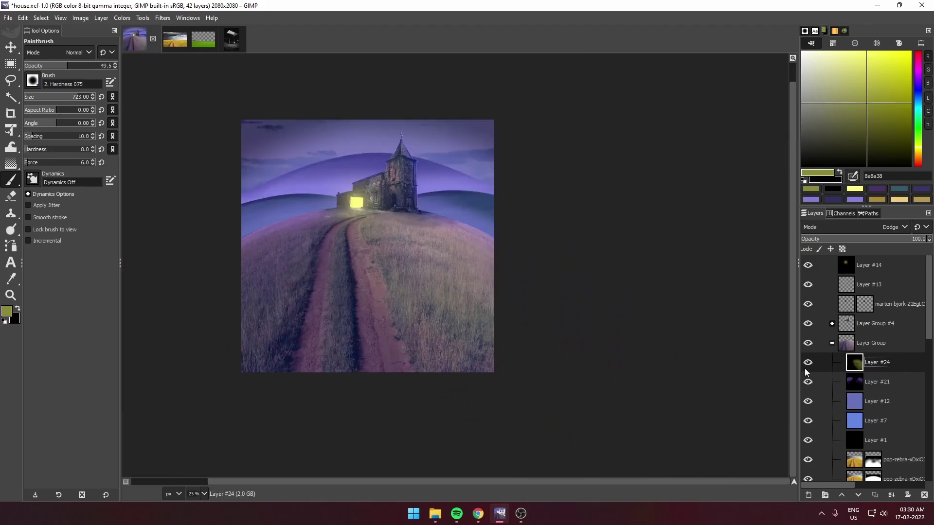
left_click(907, 495)
left_click(845, 486)
key("x")
Step: Lower Layer #24's opacity to 74.5 and collapse its layer group
scroll(414, 394, "up", 3)
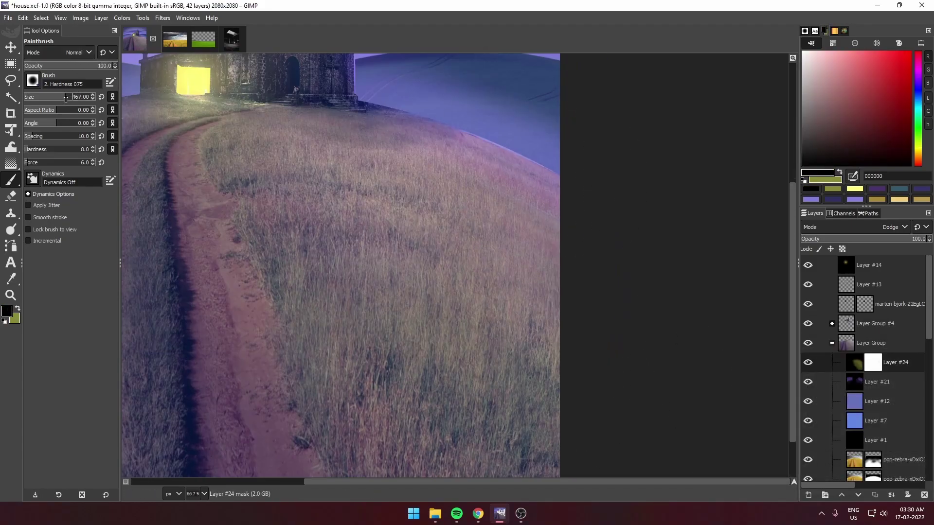
scroll(632, 292, "down", 5)
scroll(730, 365, "up", 3)
left_click(854, 362)
mouse_move(914, 242)
left_mouse_down()
mouse_move(870, 242)
mouse_move(894, 243)
left_mouse_up()
scroll(565, 300, "down", 1)
scroll(486, 243, "up", 1)
key("m")
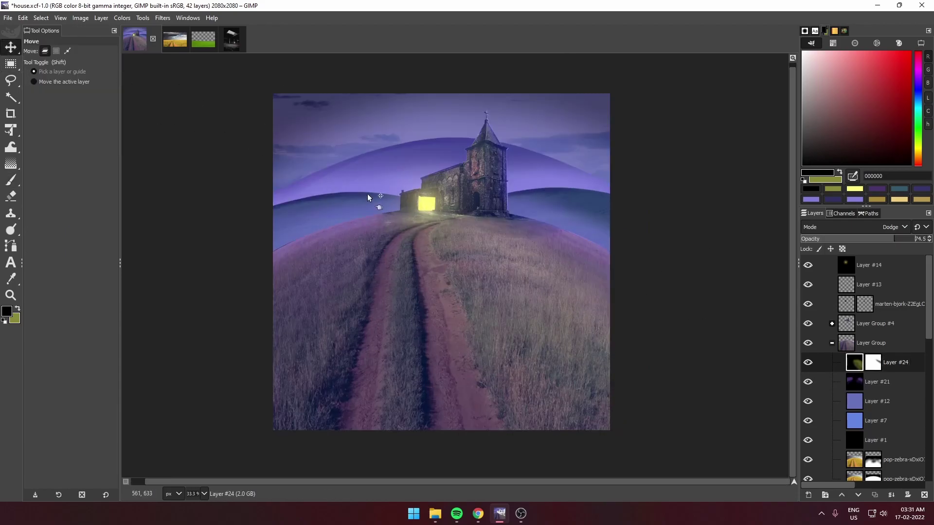
left_click(832, 343)
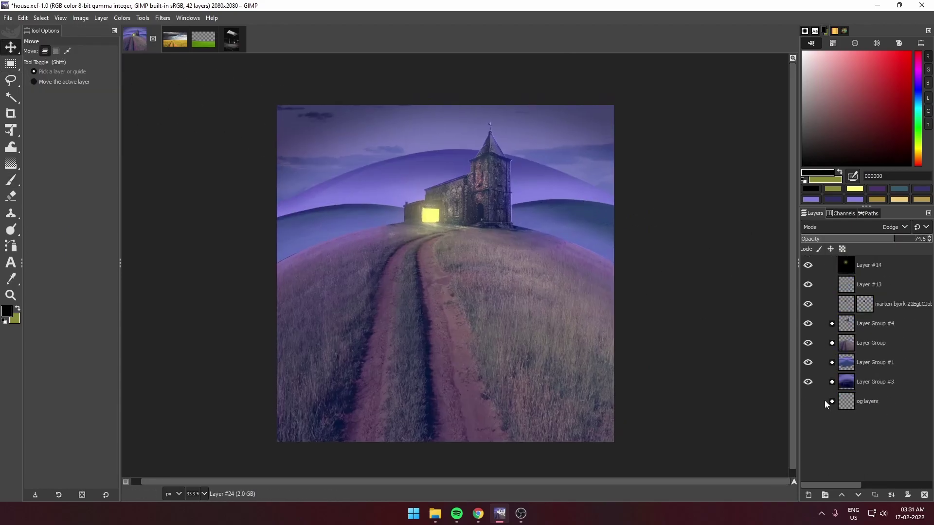
Step: Add a Lighten only layer at 28.2 opacity above Layer #11 in Layer Group #3
left_click(832, 382)
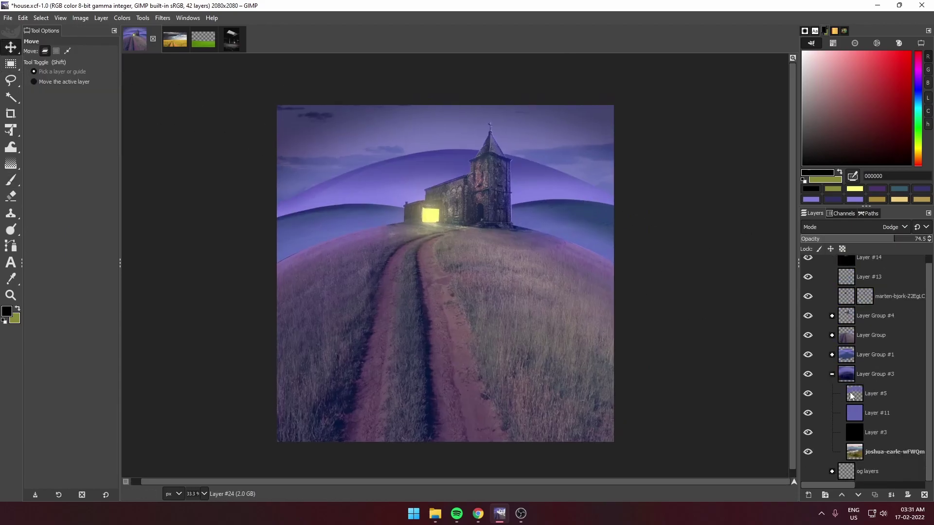
left_click(875, 495)
left_click(893, 227)
left_click(843, 257)
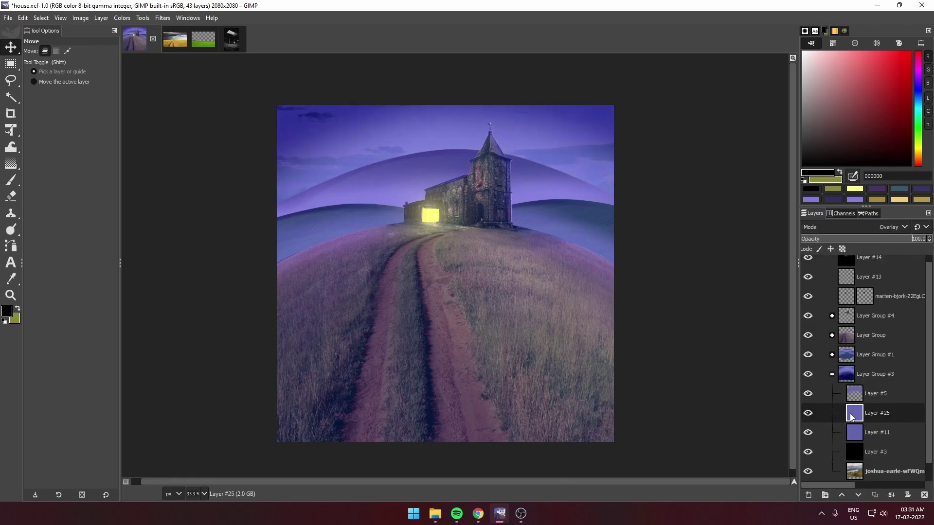
left_click(892, 227)
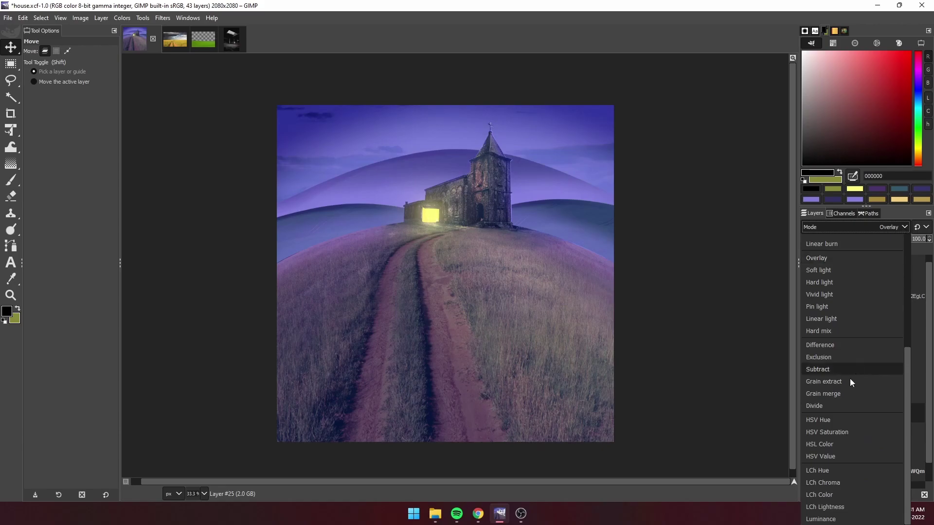
scroll(851, 383, "up", 5)
left_click(823, 330)
left_click_drag(856, 239, 836, 242)
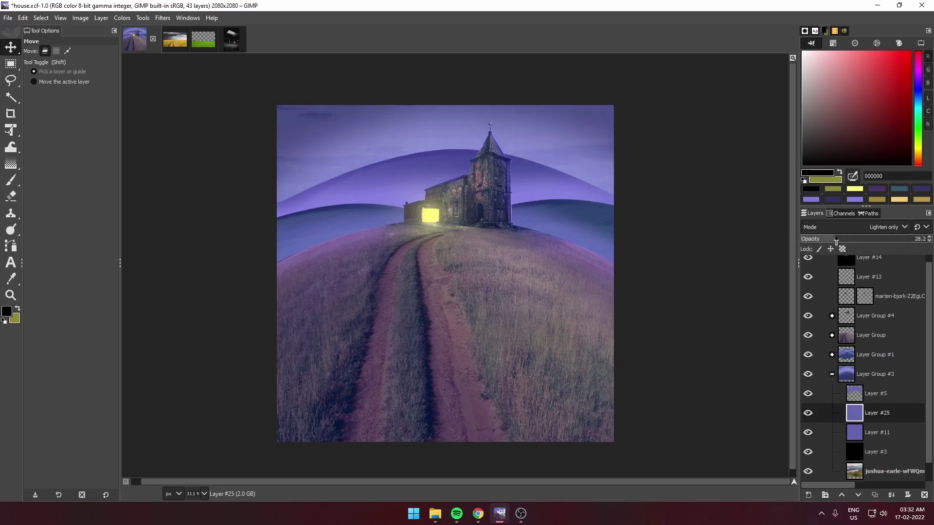
left_click(854, 396)
left_click(855, 398)
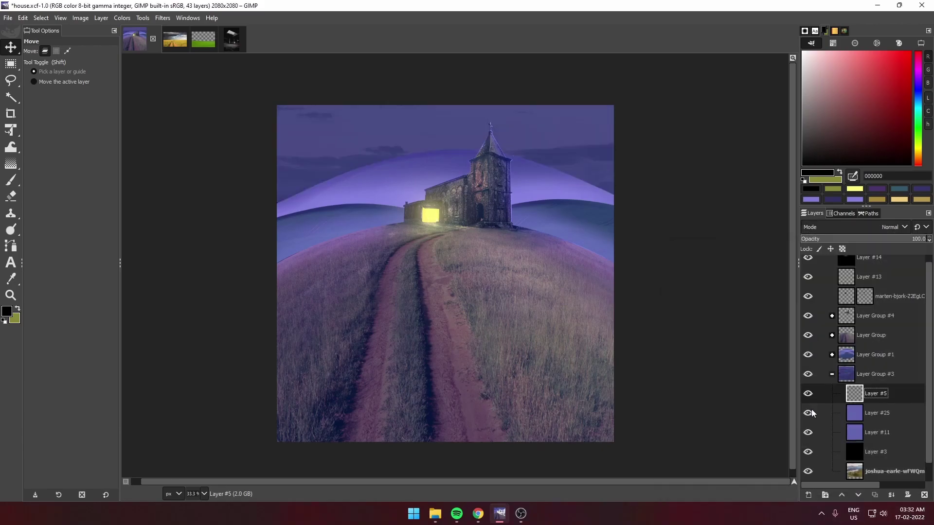
Step: Set Layer #5 to Addition and paint a soft purple (9794fd) glow around the church
key("p")
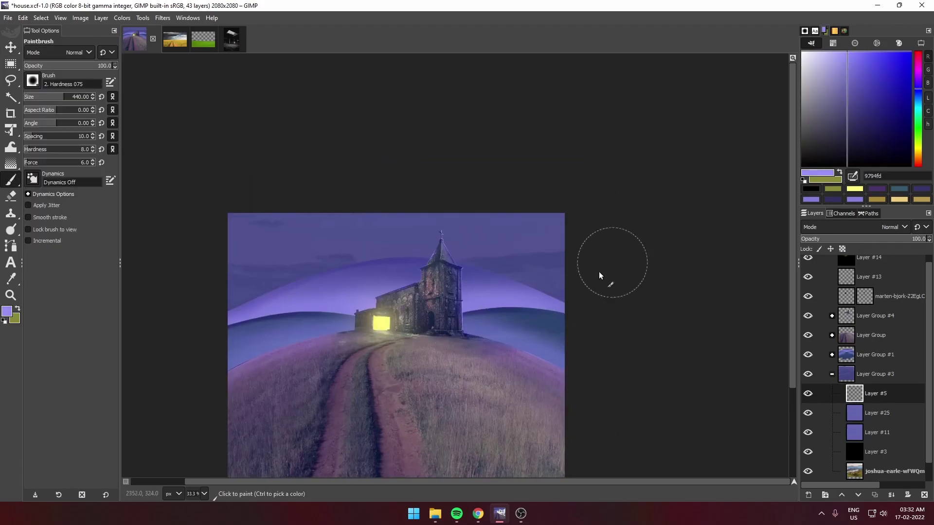
left_click(890, 227)
left_click(817, 363)
left_click(18, 311)
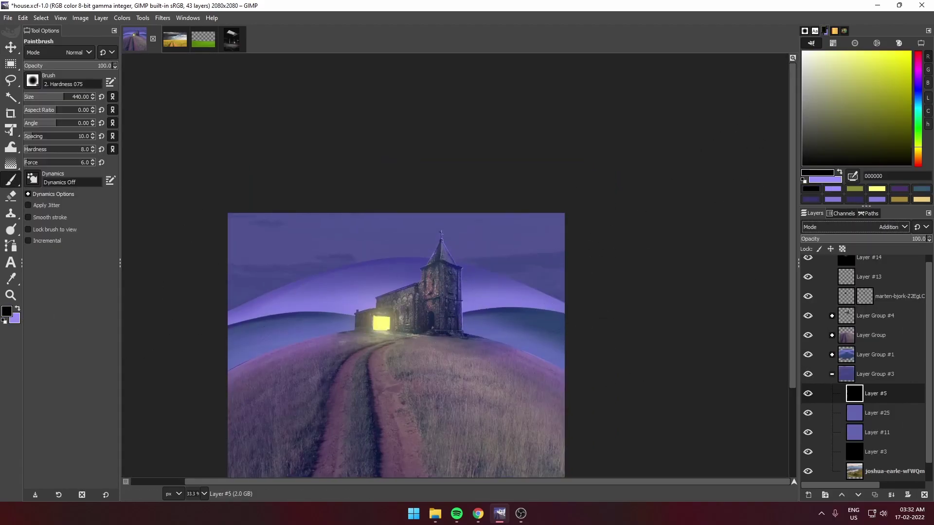
key("x")
left_click_drag(390, 280, 385, 275)
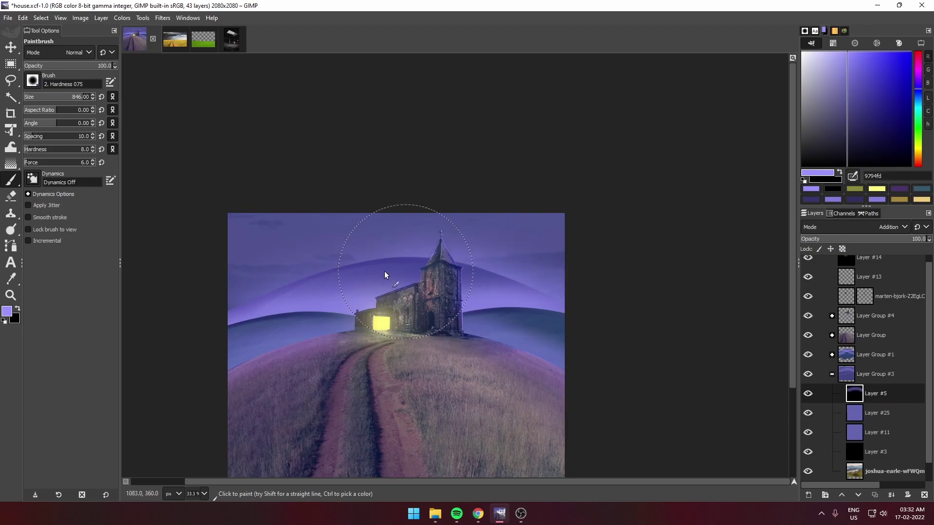
scroll(611, 360, "up", 2)
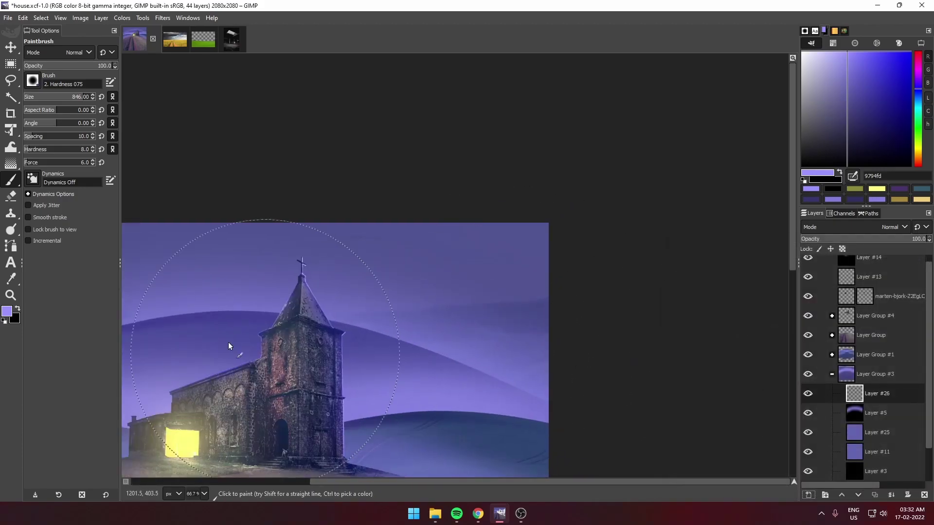
Step: Add Dodge-mode Layer #26 and paint white with a large brush over the top-right sky
left_click(905, 227)
left_click(835, 395)
scroll(560, 325, "down", 2)
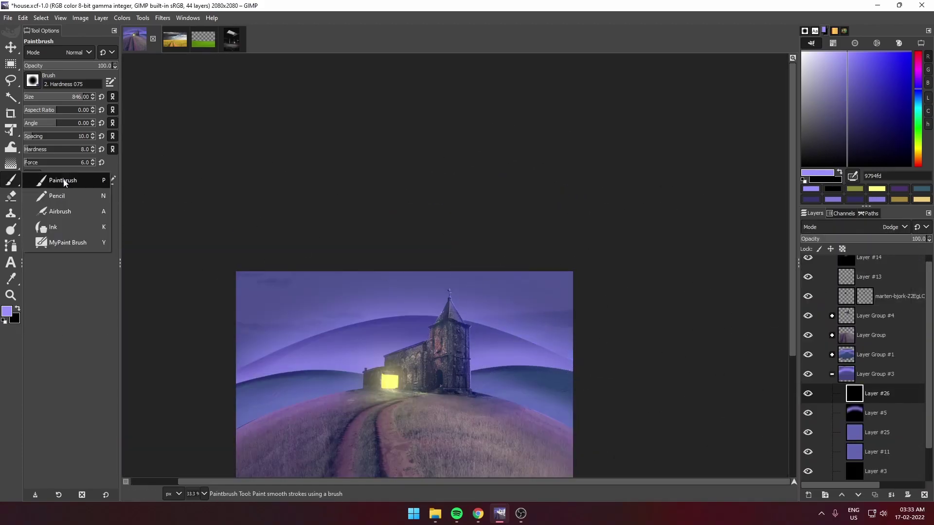
key("d")
key("x")
key("bracketright")
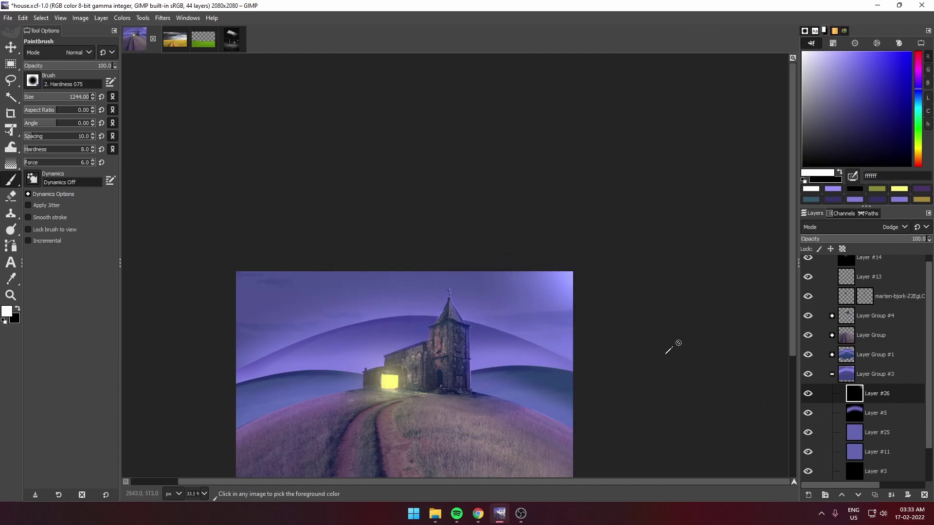
key("space")
left_click_drag(532, 88, 653, 309)
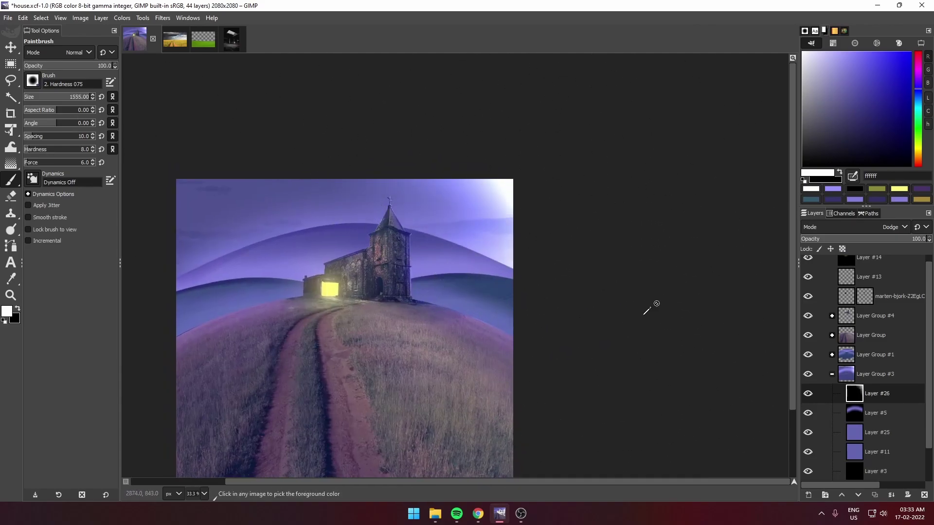
scroll(657, 209, "down", 1)
scroll(565, 211, "up", 1)
Step: Add a new layer in Layer Group #1 and select the hill's shape, shrunk twice
key("m")
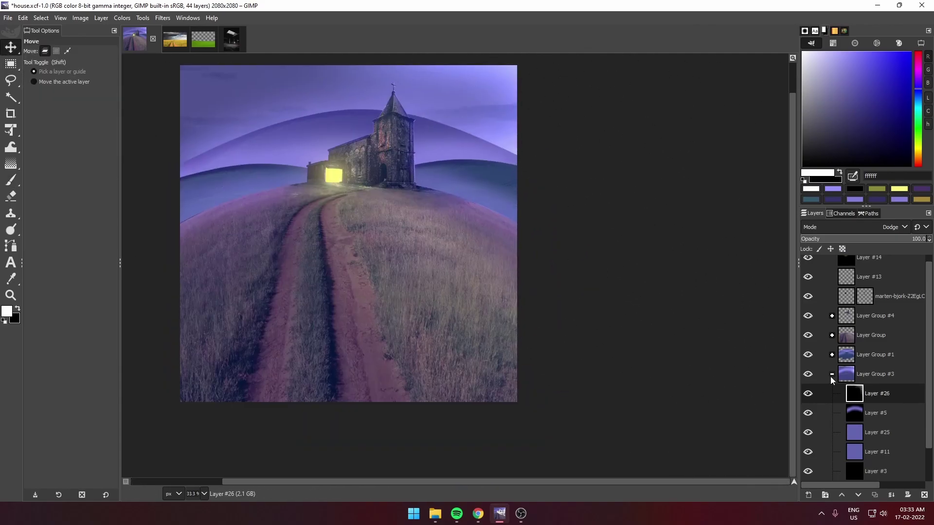
left_click(833, 373)
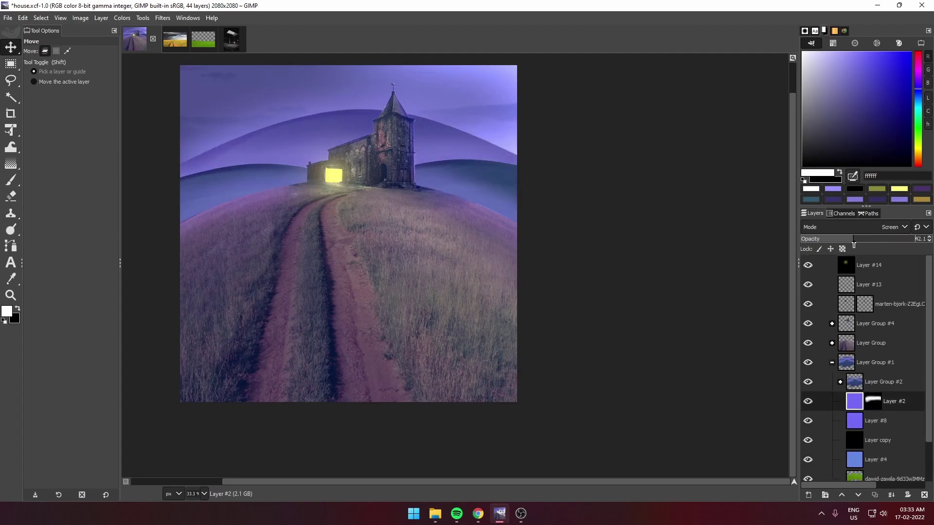
key("shift+ctrl+n")
key("Return")
left_click(873, 363, "alt")
left_click(41, 17)
left_click(54, 141)
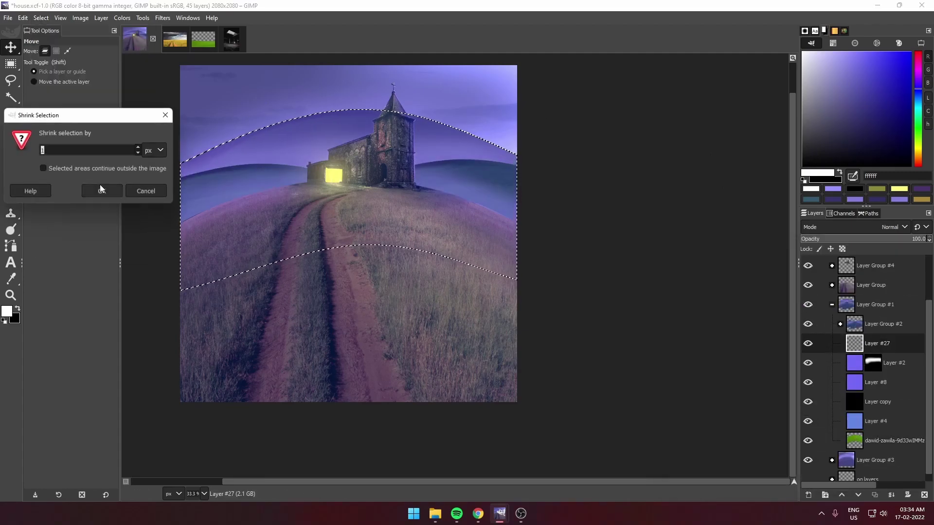
left_click(100, 189)
left_click(41, 18)
left_click(54, 141)
Step: Set the new layer to Screen, paint pale lavender inside the selection, then clear it
left_click(100, 162)
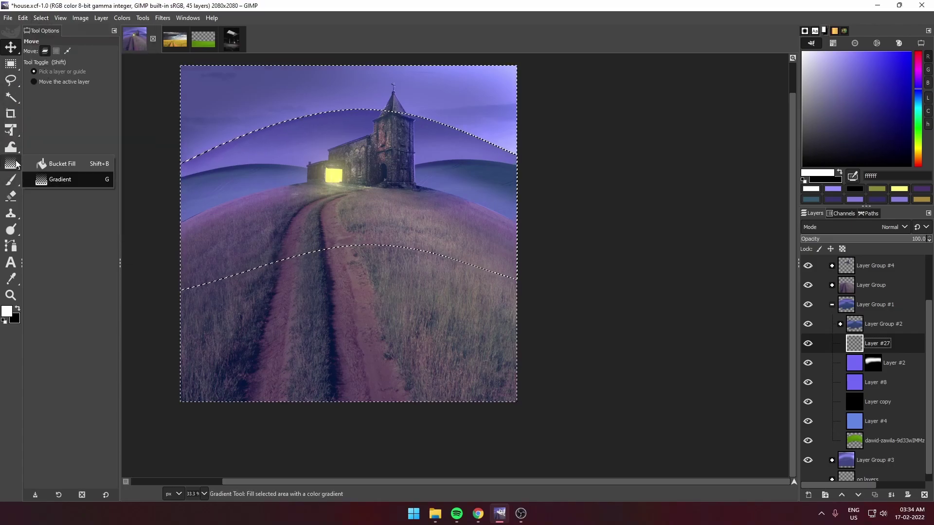
left_click(11, 180)
left_click(894, 227)
left_click(824, 388)
scroll(491, 126, "up", 2)
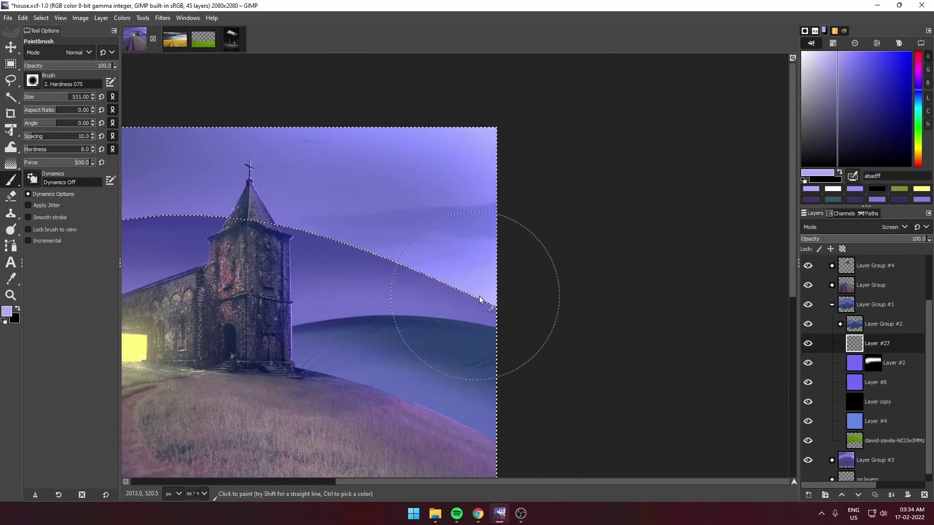
left_click(41, 18)
left_click(54, 41)
scroll(394, 315, "down", 3)
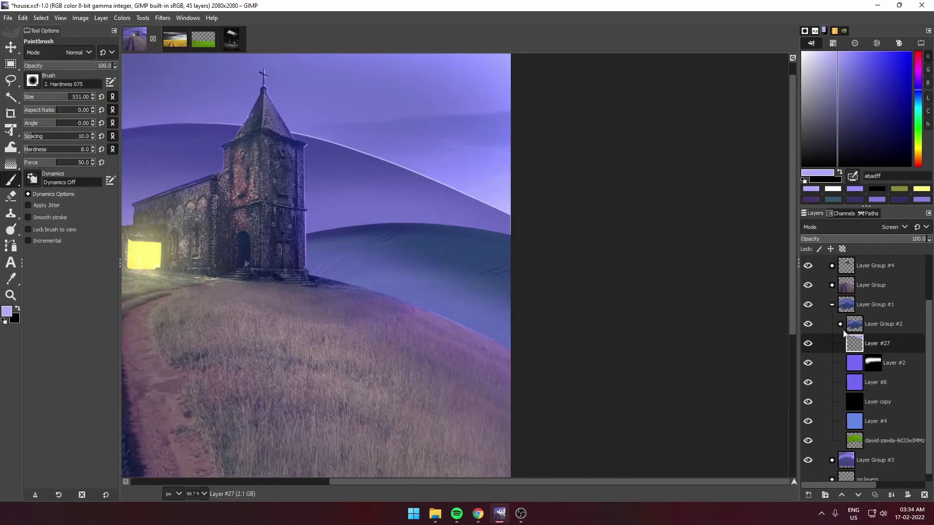
Step: Float the shrunk hill area of the dawid-zawila copy layer into a new layer
left_click(841, 324)
left_click(809, 422)
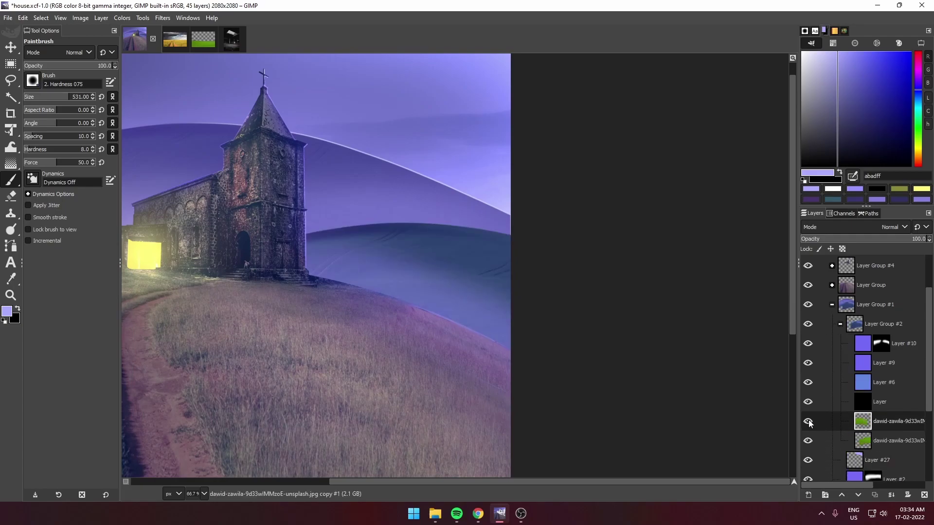
left_click(866, 443, "alt")
left_click(40, 17)
left_click(55, 149)
left_click(95, 190)
left_click(41, 18)
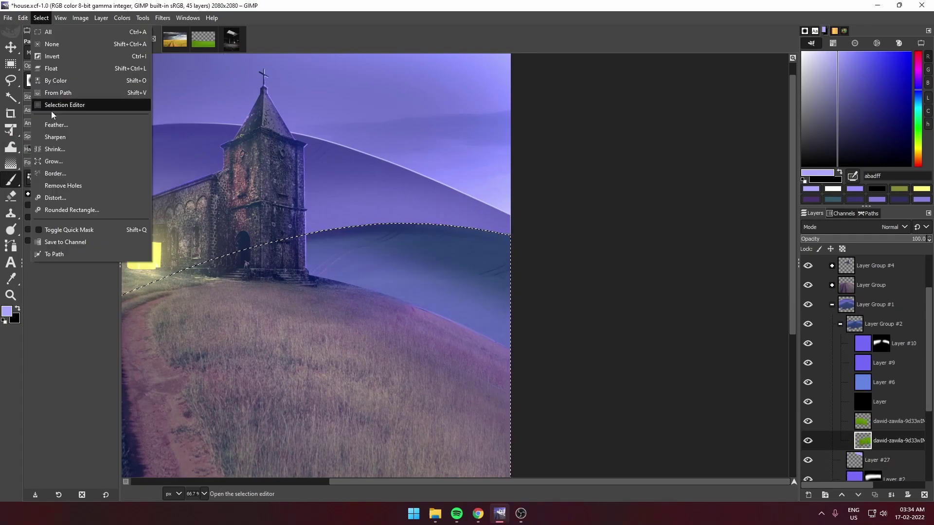
left_click(51, 68)
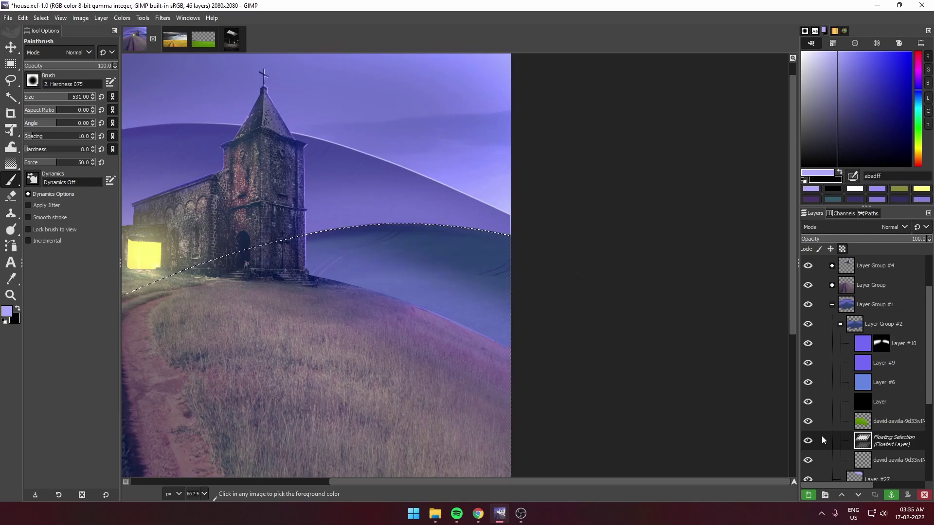
left_click(809, 495)
Step: Blend the new hill layer as Screen and invert the selection
left_click(894, 227)
left_click(856, 341)
left_click(40, 17)
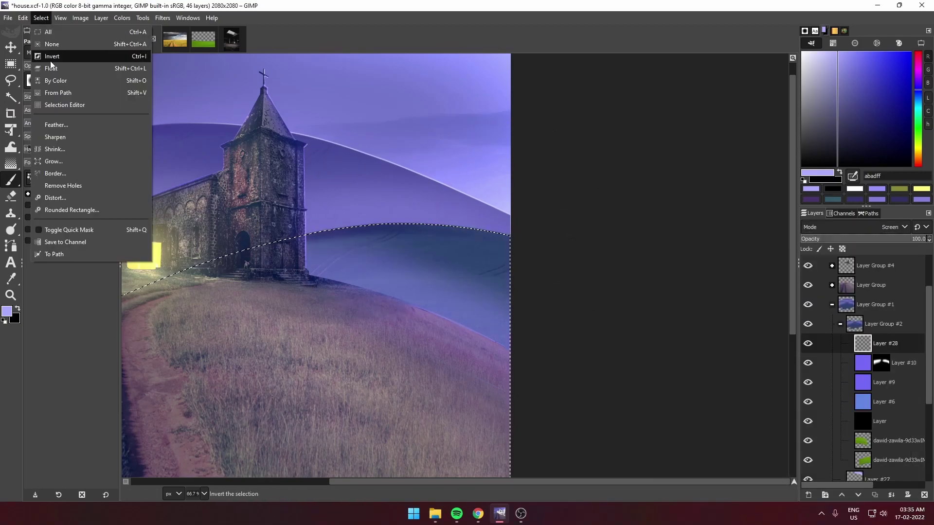
left_click(51, 59)
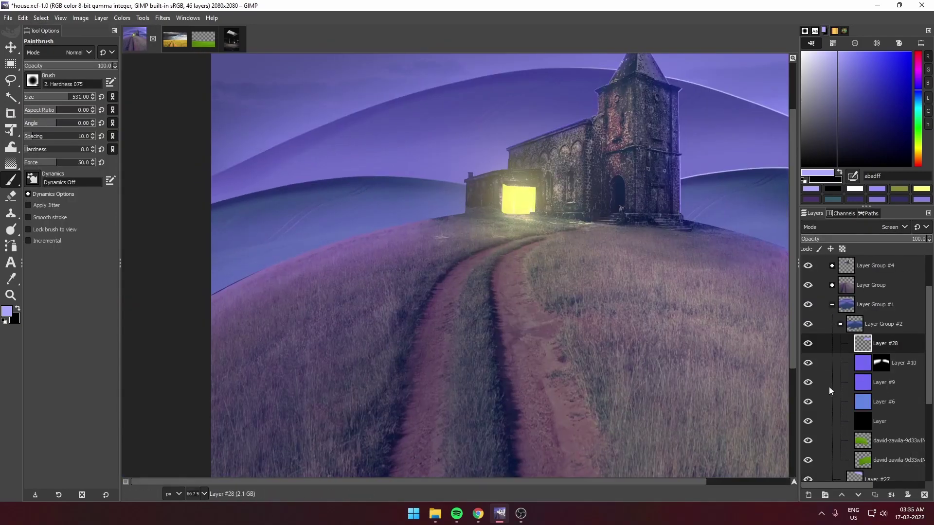
Step: Reselect the hill shape and shrink the selection by a larger amount
left_click(863, 441, "alt")
left_click(41, 17)
left_click(55, 149)
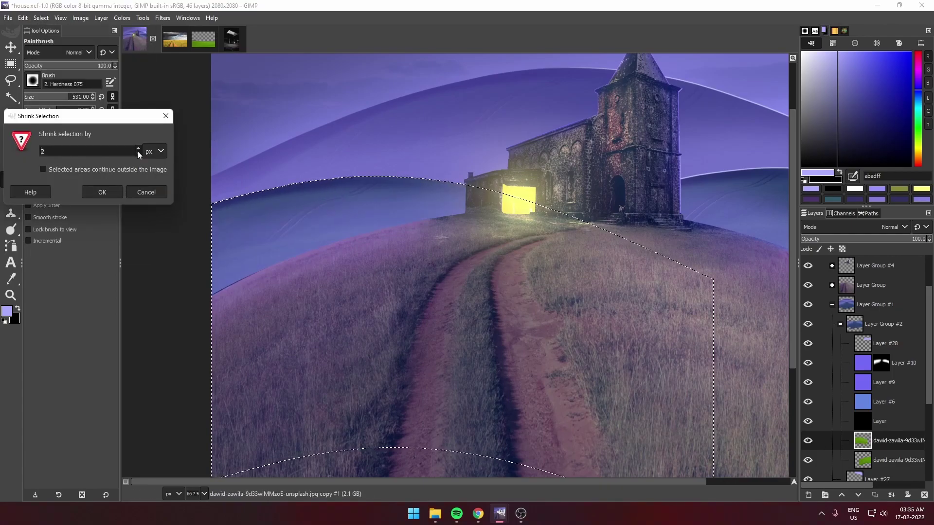
left_click(96, 192)
left_click(41, 17)
left_click(55, 149)
key("Return")
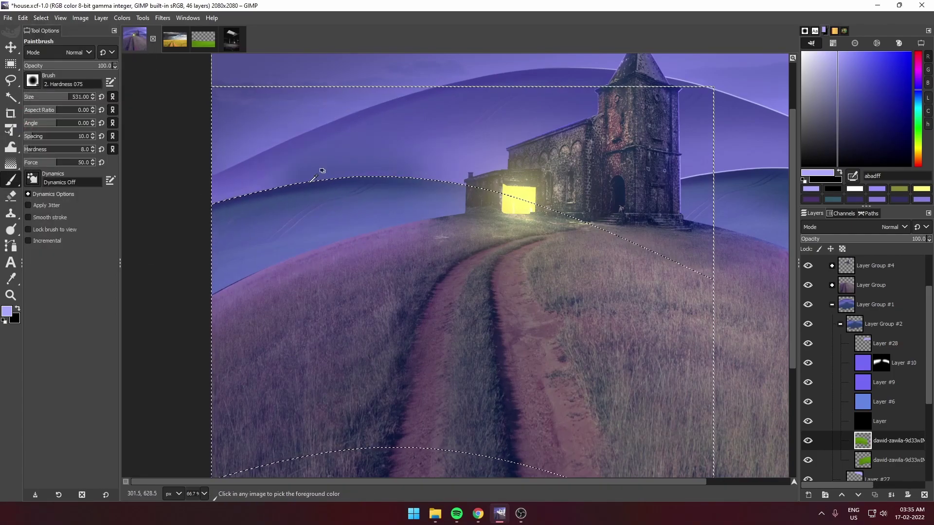
left_click(41, 17)
Step: Clear the selection, fit the whole image in view and expand the Layer Group
left_click(53, 39)
key("m")
key("shift+ctrl+j")
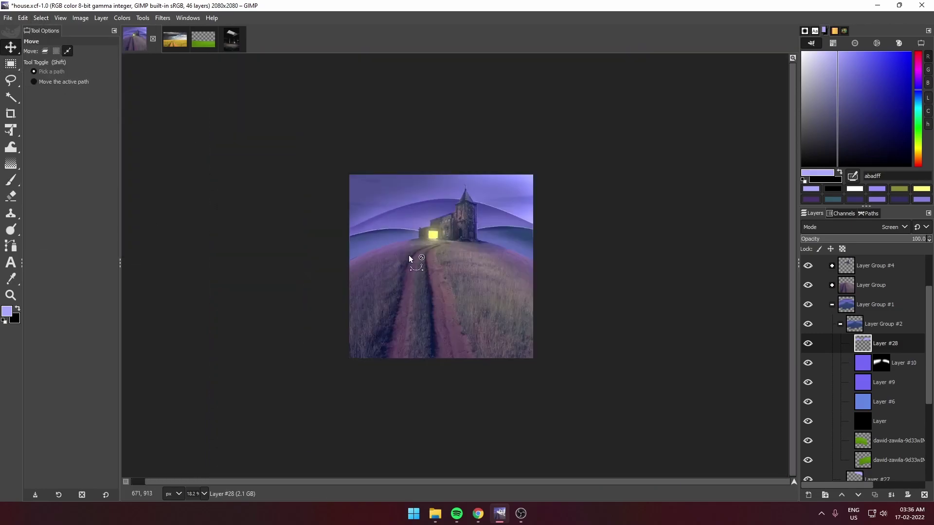
scroll(615, 302, "up", 3)
left_click(840, 382)
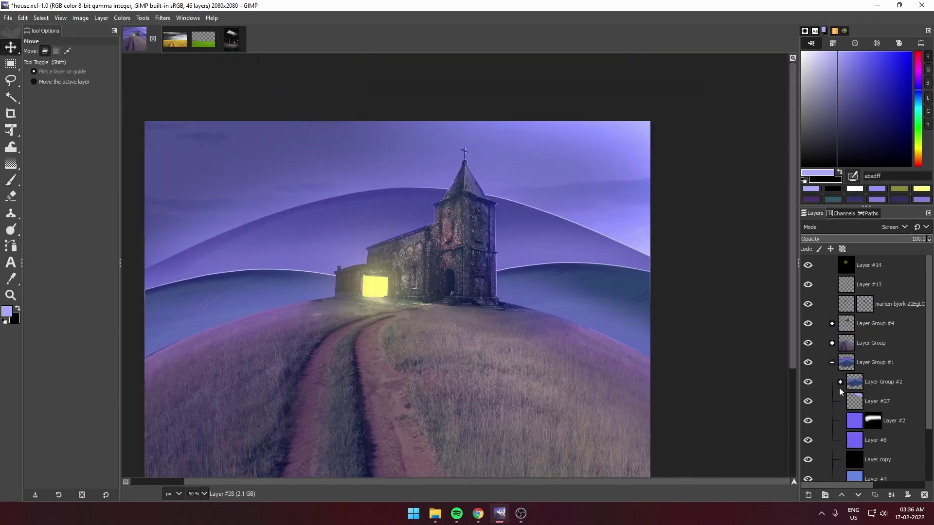
left_click(832, 362)
left_click(832, 343)
scroll(827, 428, "down", 1)
Step: Load the masked layer's alpha as a selection, checking Layer #24's visibility
left_click(826, 438)
right_click(825, 438)
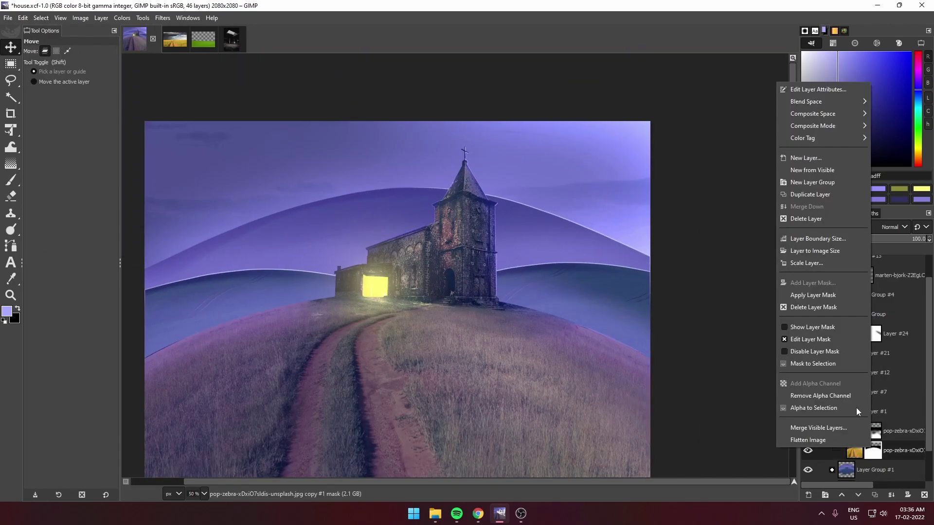
left_click(822, 366)
left_click(855, 334)
left_click(808, 334)
left_click(809, 495)
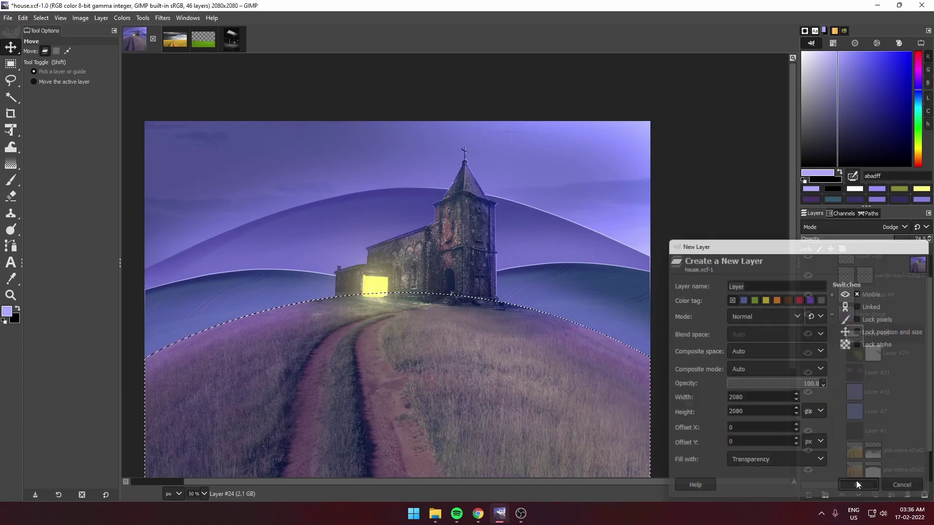
Step: Create new transparent Layer #29 and invert the selection to cover the sky
key("Return")
left_click(41, 18)
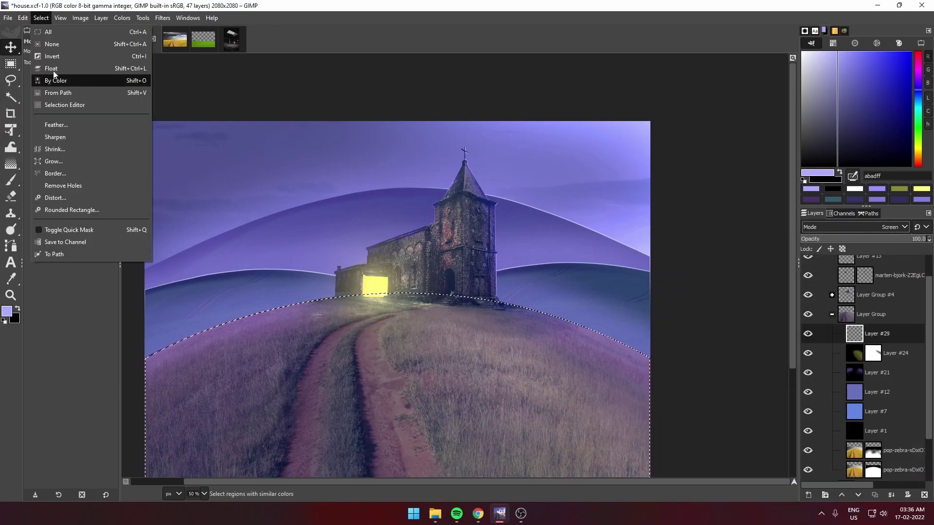
left_click(52, 56)
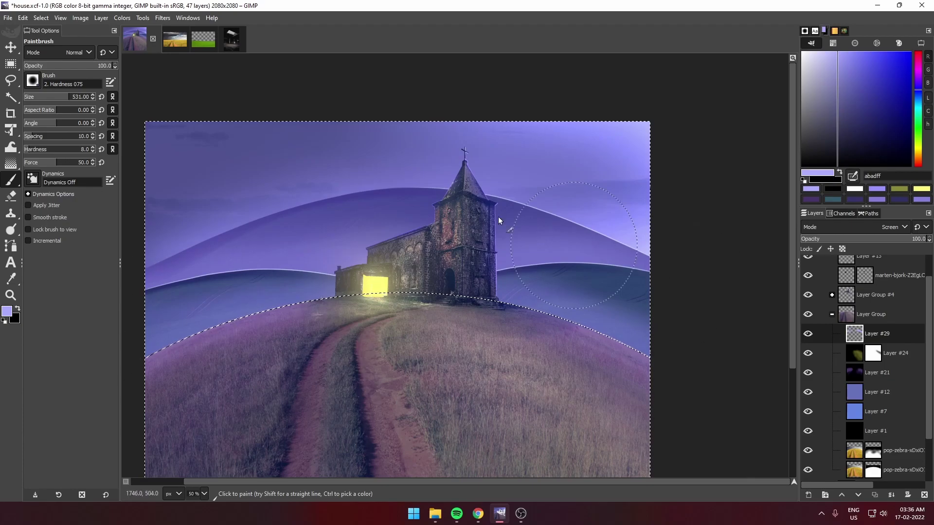
scroll(498, 217, "down", 3)
scroll(451, 237, "up", 5)
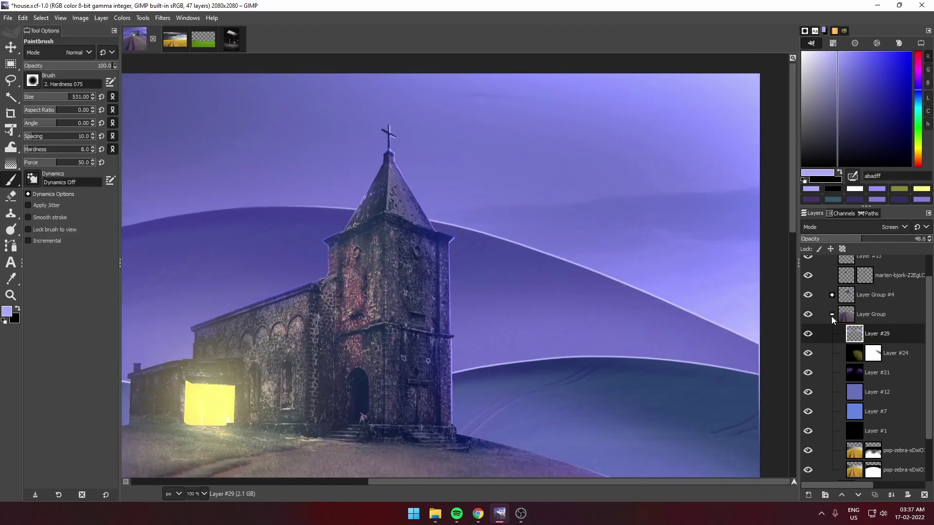
left_click(832, 314)
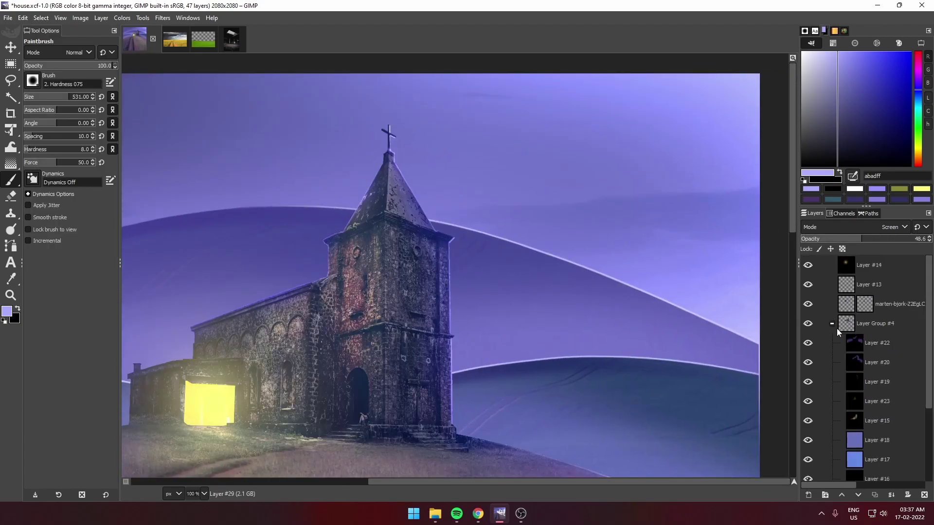
Step: Select around the slightly shrunk church outline on a new Screen-mode rim light layer
scroll(837, 328, "down", 5)
left_click(881, 412)
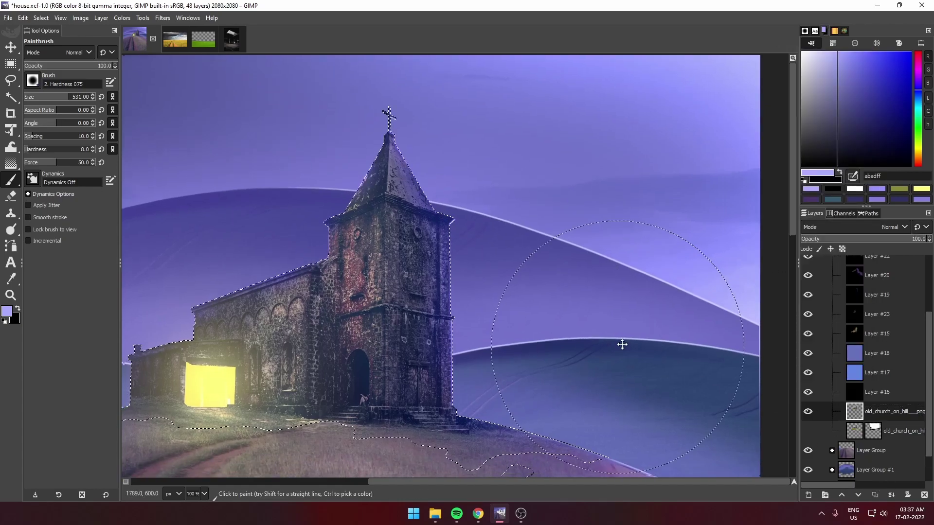
left_click(41, 17)
left_click(54, 149)
left_click(146, 192)
left_click(41, 18)
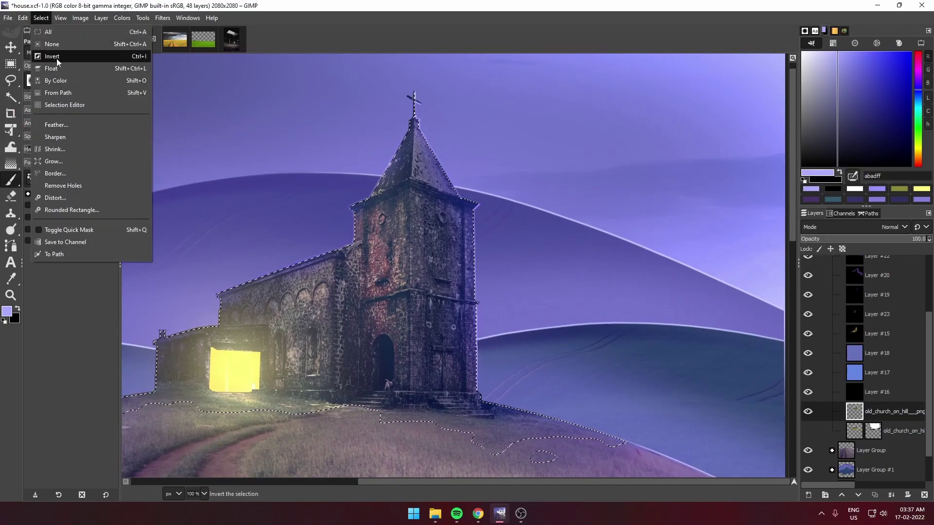
left_click(52, 55)
left_click(808, 495)
left_click(862, 486)
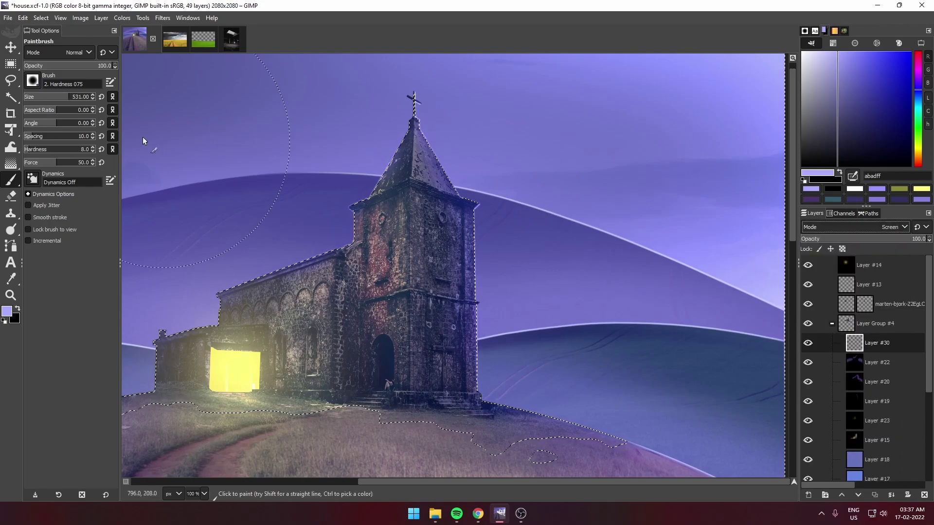
Step: Paint rim light along the church roof edge with a smaller brush, then drop the selection
key("bracketleft")
key("bracketleft")
key("bracketleft")
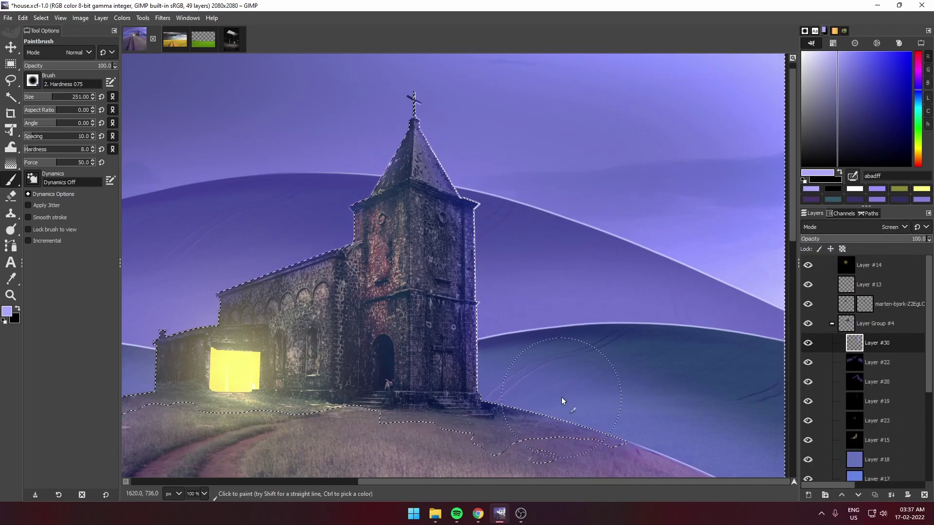
scroll(285, 238, "up", 1)
scroll(247, 194, "up", 2)
scroll(438, 268, "down", 3)
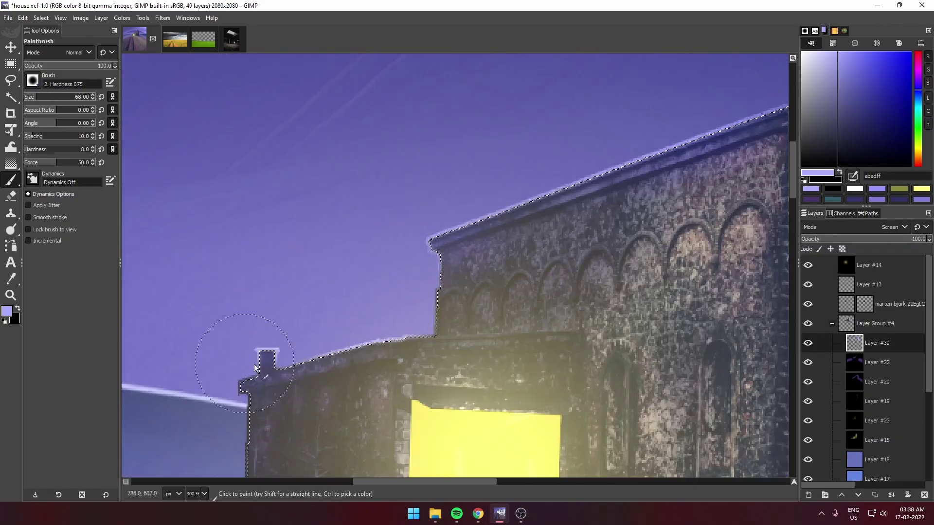
scroll(438, 268, "down", 2)
left_click(41, 18)
left_click(57, 41)
scroll(610, 267, "down", 1)
scroll(610, 267, "down", 1)
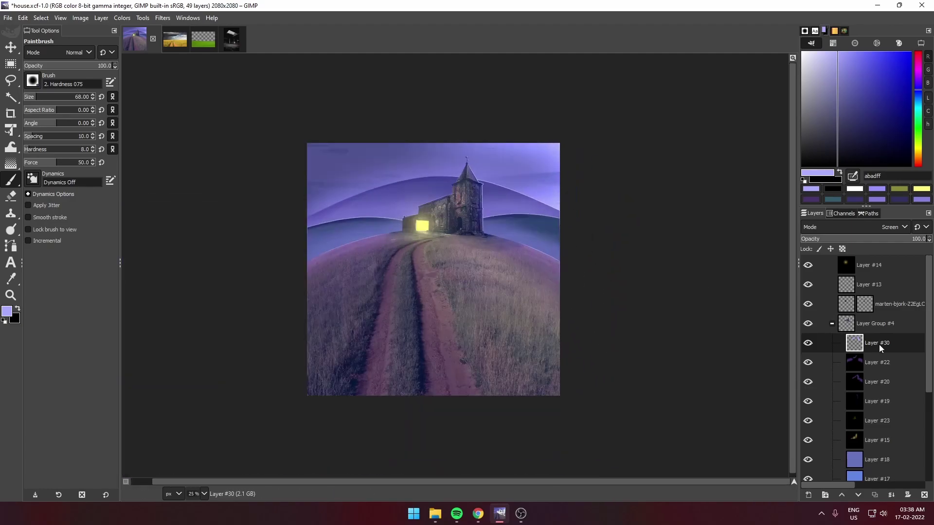
Step: Duplicate Layer #24 as Layer #31 and lower its opacity to about 32
left_click(832, 323)
left_click(831, 343)
left_click(858, 438)
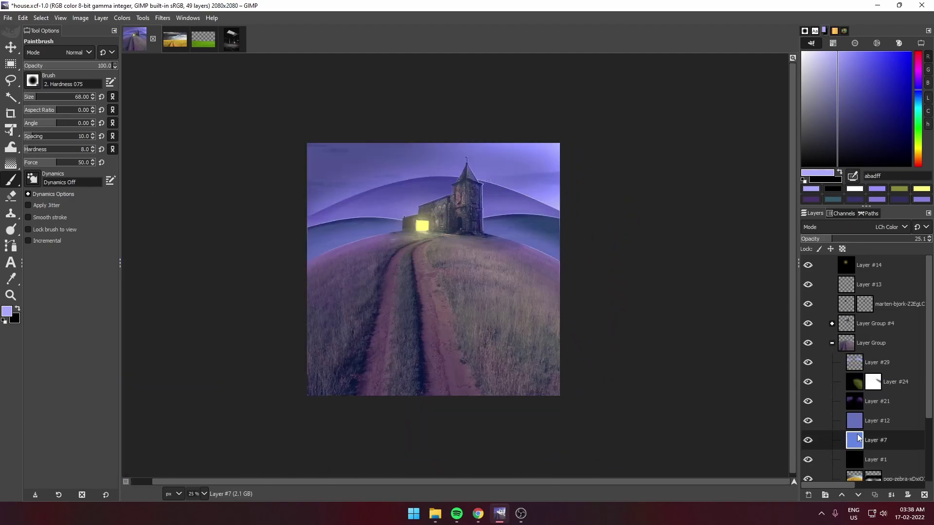
key("Page_Up")
key("Page_Up")
key("Page_Up")
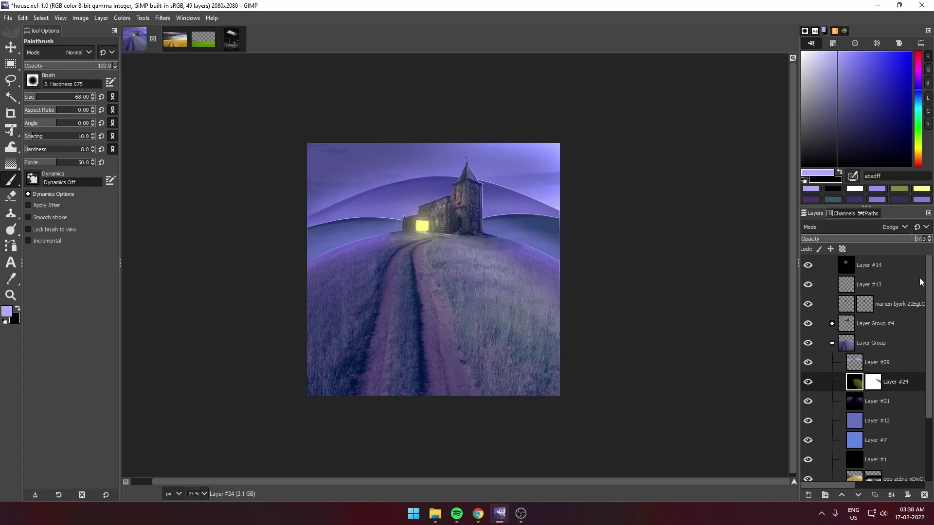
left_click(874, 494)
left_click_drag(893, 239, 842, 244)
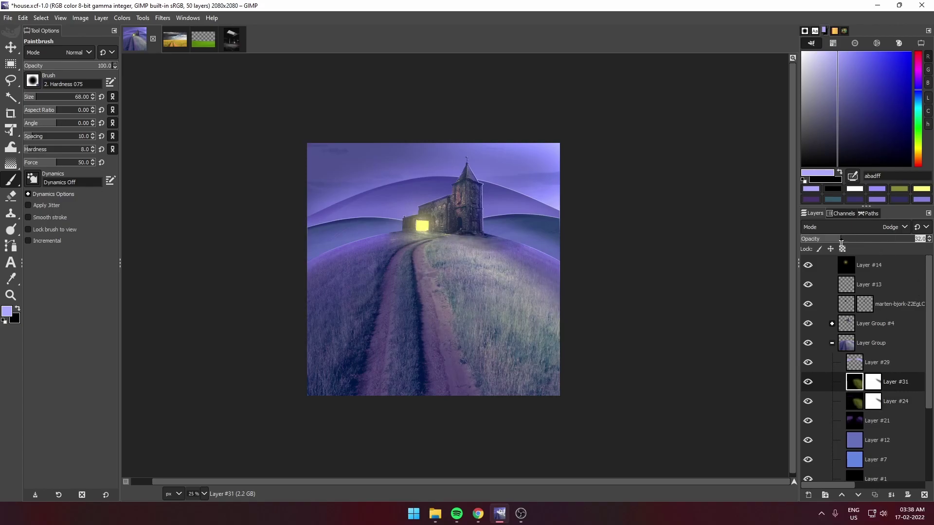
scroll(582, 343, "down", 2)
scroll(582, 344, "up", 3)
Step: Toggle Layer #31's visibility off and on to compare the effect
left_click(808, 382)
left_click(876, 440)
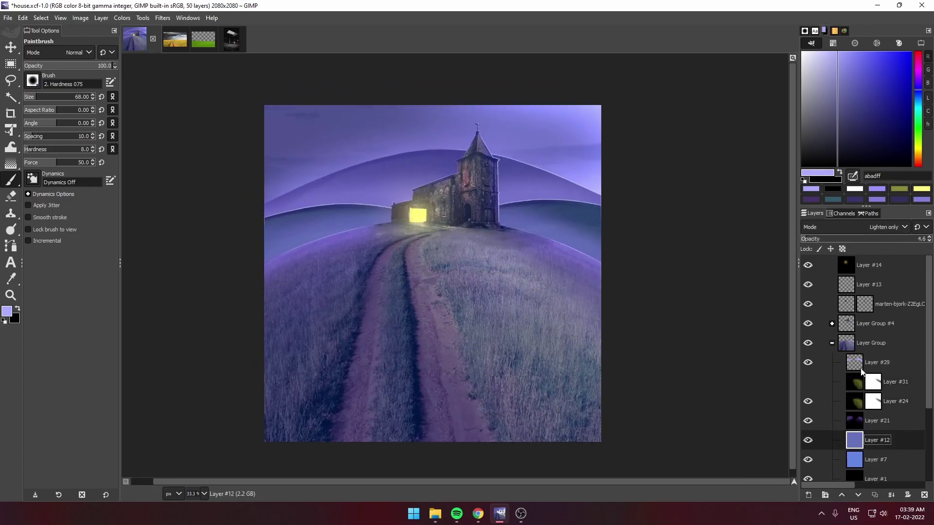
left_click(855, 466)
scroll(460, 247, "up", 4)
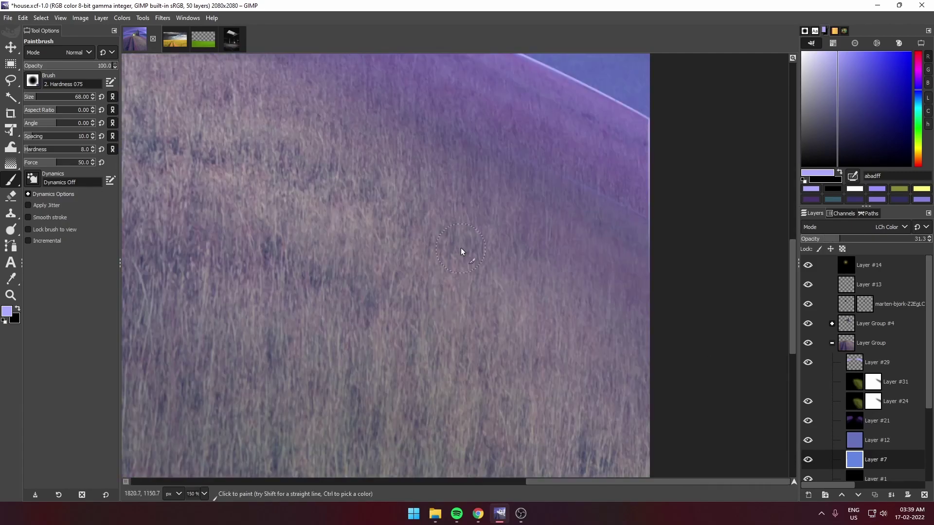
left_click(857, 384)
left_click(809, 382)
scroll(681, 292, "down", 5)
scroll(681, 292, "up", 3)
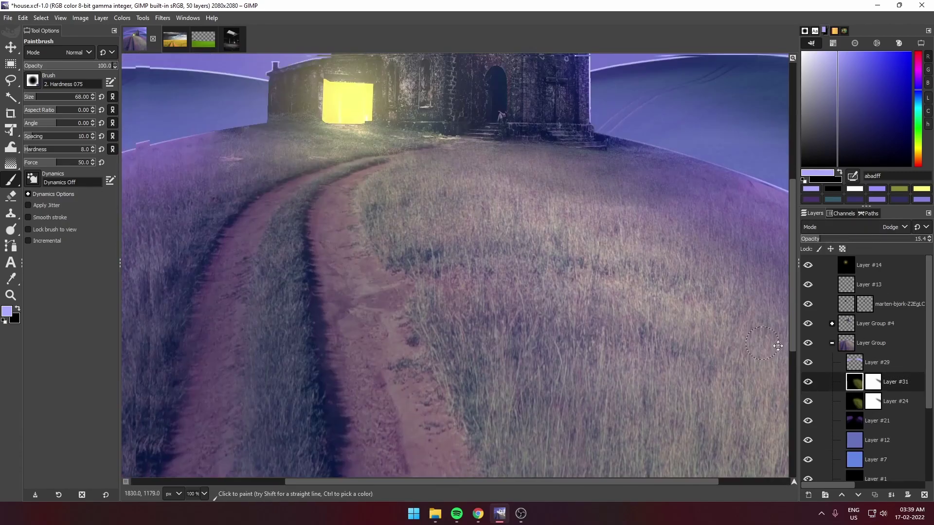
scroll(736, 308, "down", 5)
scroll(584, 323, "up", 1)
scroll(511, 354, "down", 1)
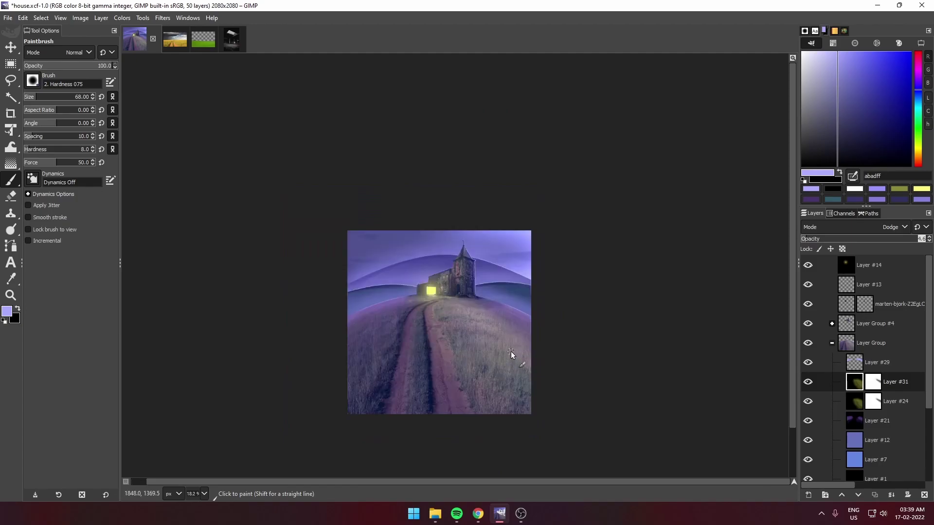
Step: Add a new black-filled Dodge-mode layer, Layer #32
key("m")
scroll(476, 256, "up", 2)
scroll(506, 292, "down", 1)
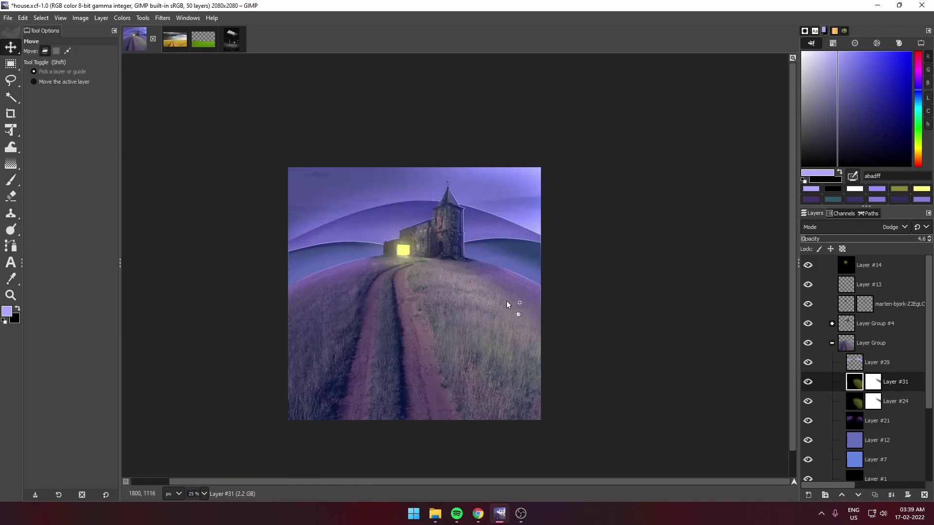
key("ctrl+shift+n")
key("Return")
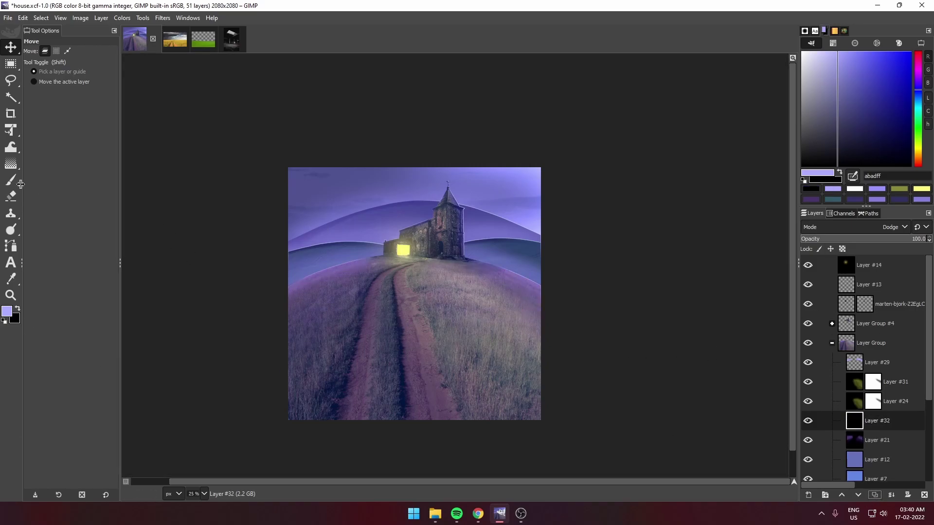
Step: Paint faint warm dodge light onto the path grass on Layer #32
left_click(12, 180)
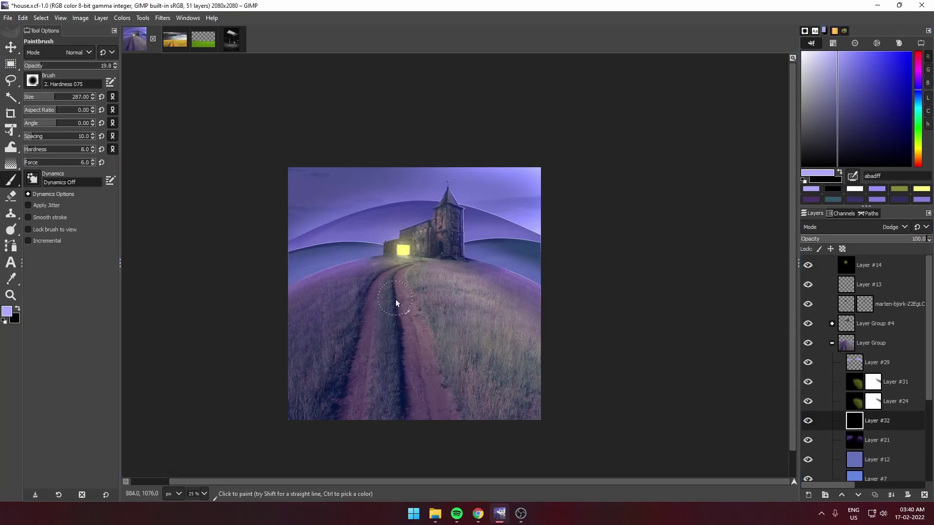
left_click_drag(396, 302, 394, 384)
scroll(396, 341, "up", 3)
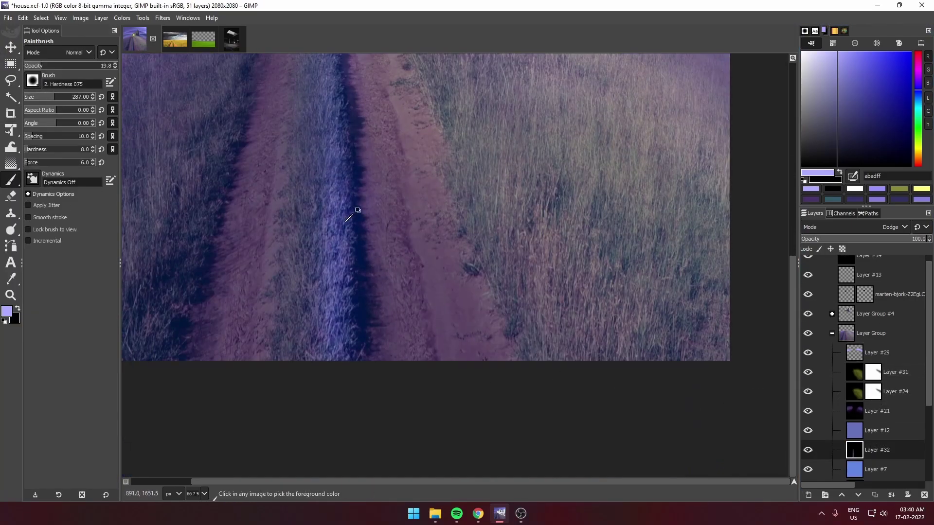
scroll(388, 237, "down", 3)
scroll(417, 320, "up", 2)
scroll(331, 466, "up", 1)
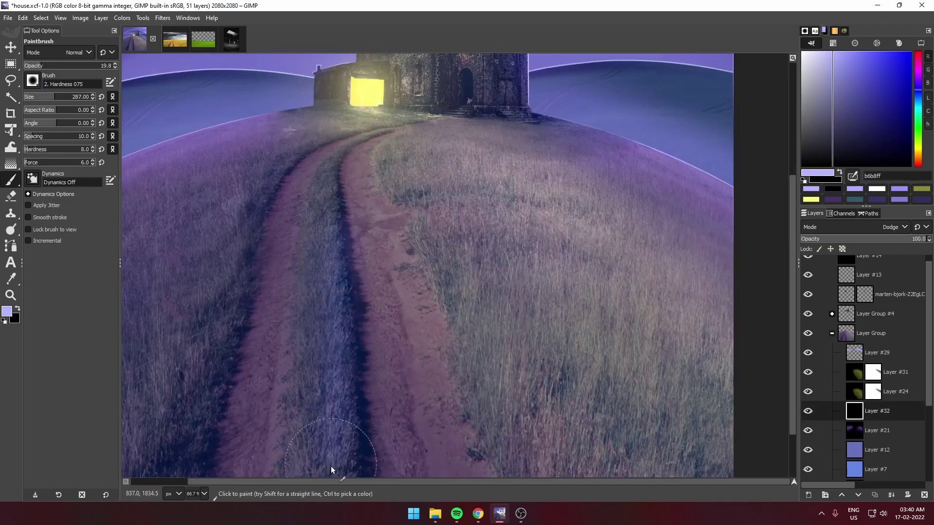
scroll(549, 134, "down", 1)
scroll(679, 292, "down", 1)
scroll(644, 278, "up", 2)
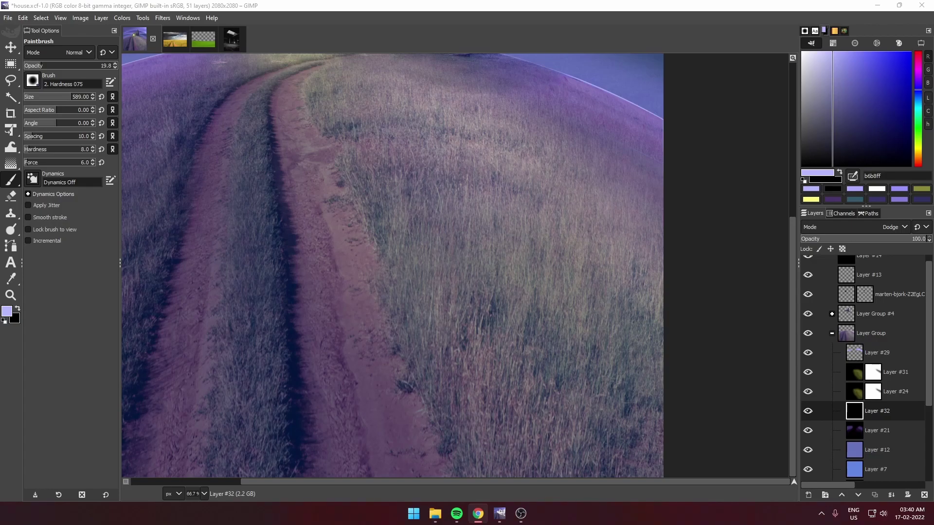
scroll(663, 253, "down", 1)
Step: Raise Layer #12's opacity from 0 so its lavender haze washes over the hill
left_click(876, 373)
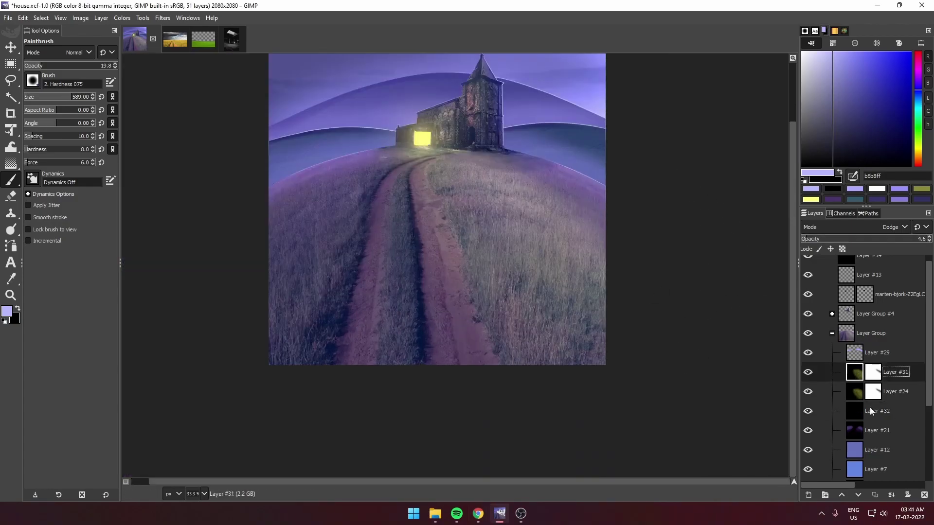
left_click(855, 451)
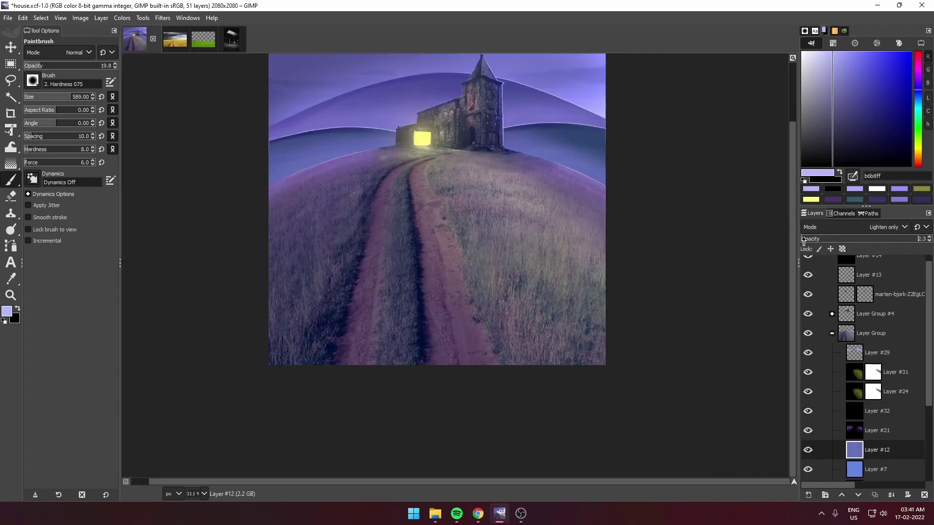
scroll(665, 288, "down", 1)
scroll(664, 288, "up", 1)
left_click_drag(811, 239, 820, 241)
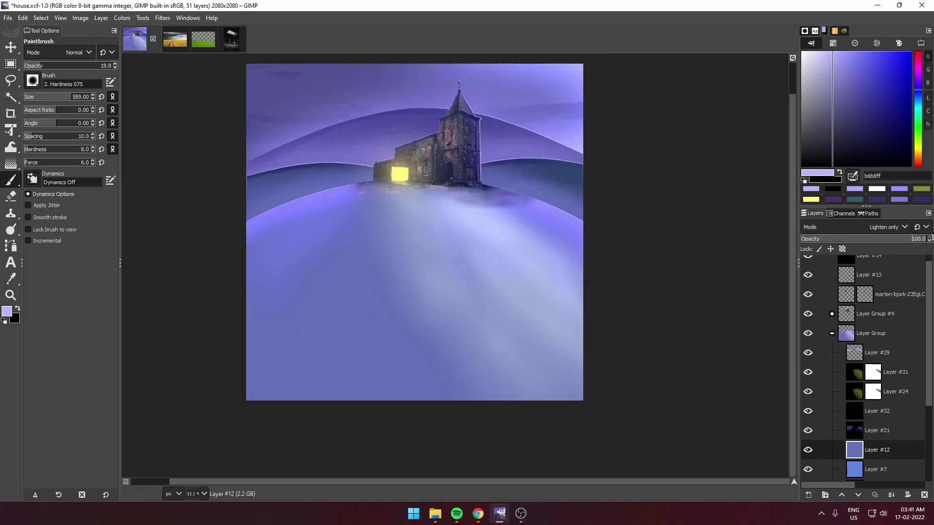
Step: Add a black layer mask to Layer #12 and reset the colours to white and black
left_click(908, 495)
left_click(863, 481)
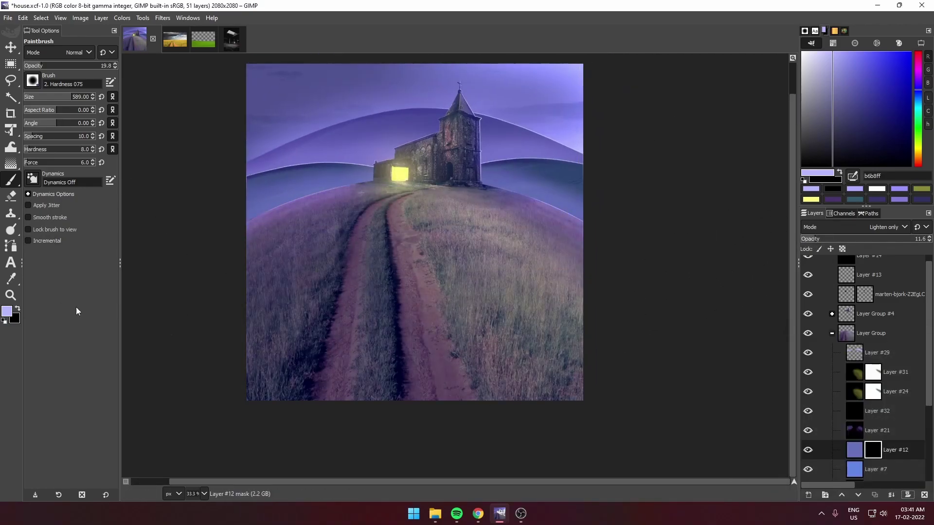
key("d")
key("x")
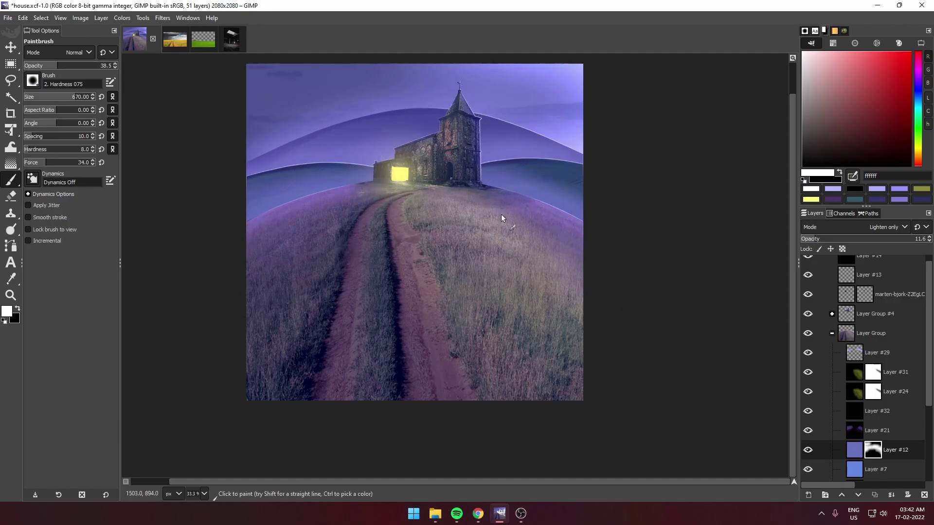
scroll(354, 224, "down", 5)
scroll(355, 224, "up", 5)
scroll(856, 425, "down", 3)
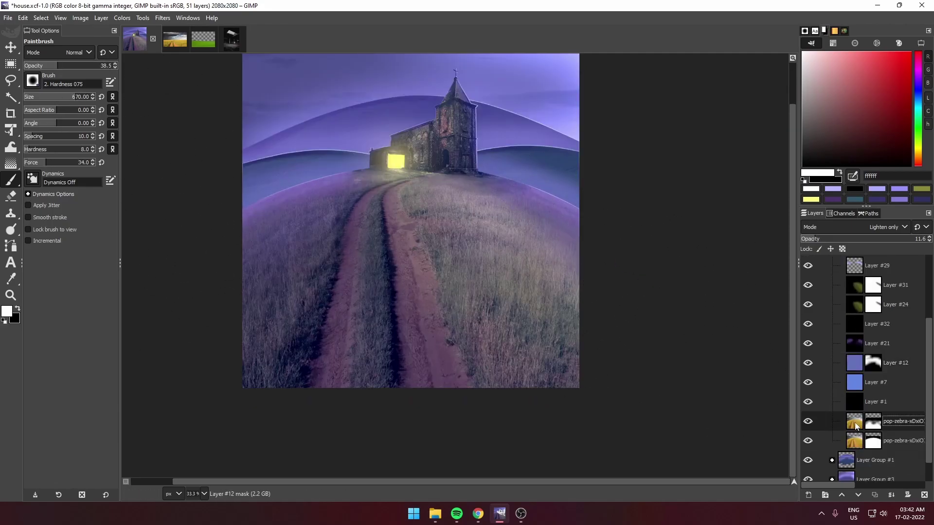
Step: Try a Soft light copy of the grass group against hidden Layer Group #6, then delete the copies
left_click(826, 495)
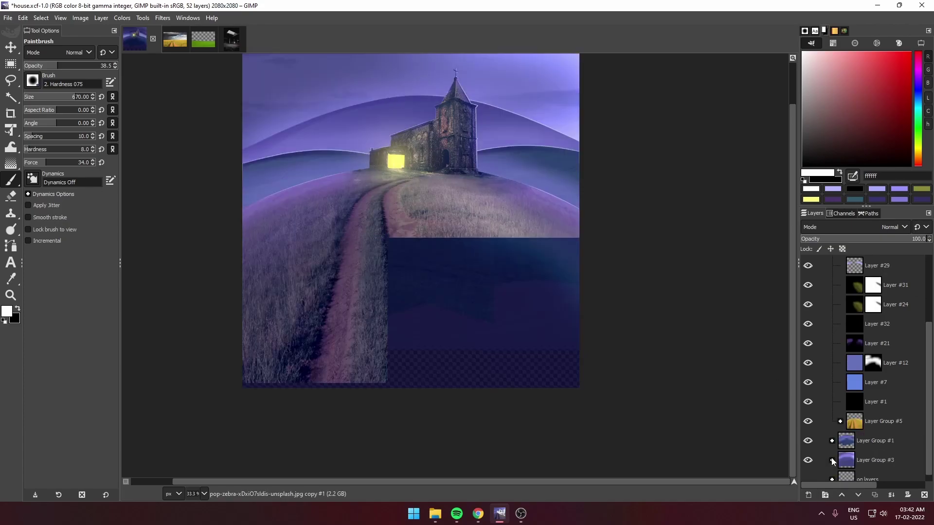
left_click(891, 227)
left_click(819, 453)
scroll(507, 340, "down", 1)
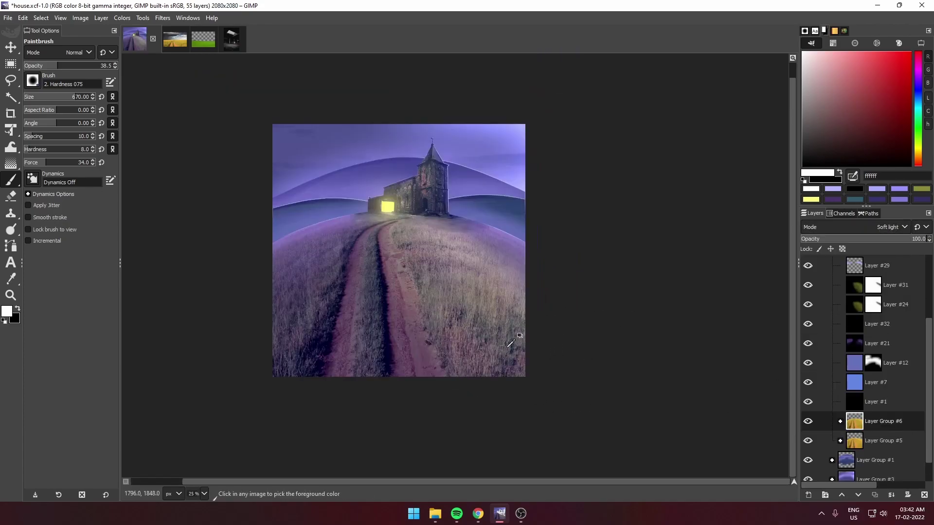
left_click(807, 422)
left_click(875, 495)
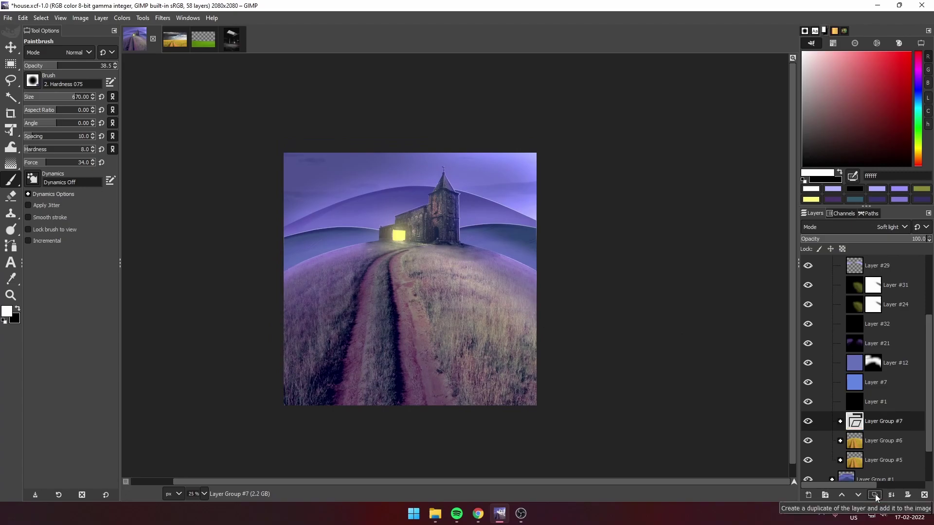
left_click(924, 495)
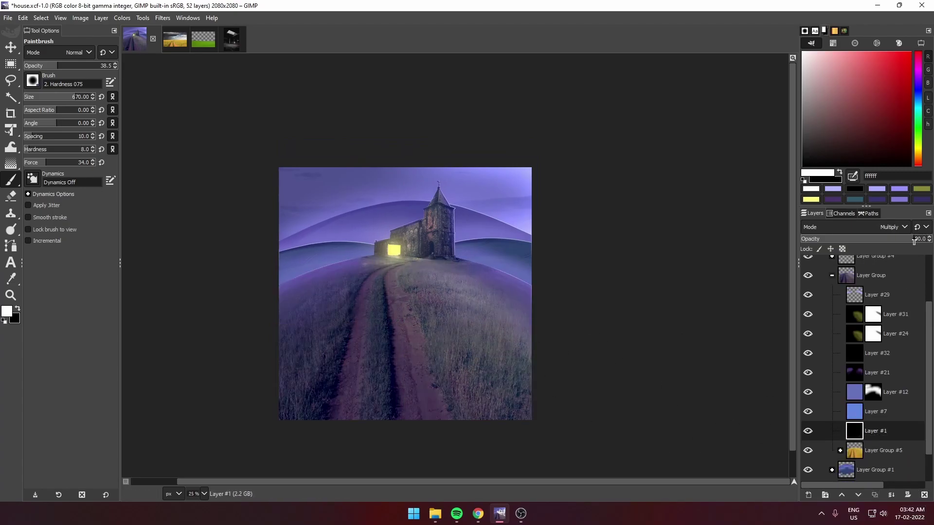
Step: Delete Layer #31, move Layer #24 below Layer #32, and start painting warm yellow on the hill grass
left_click(895, 315)
left_click(924, 494)
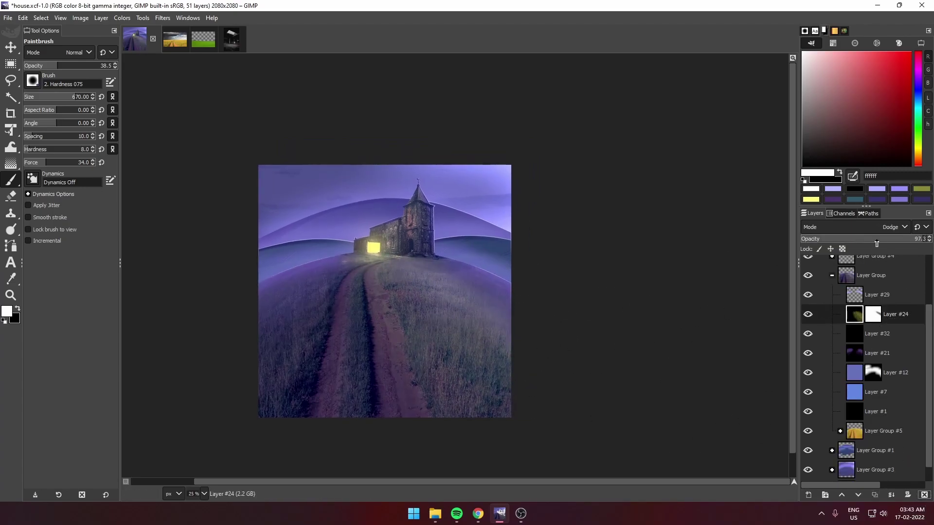
left_click_drag(853, 330, 853, 308)
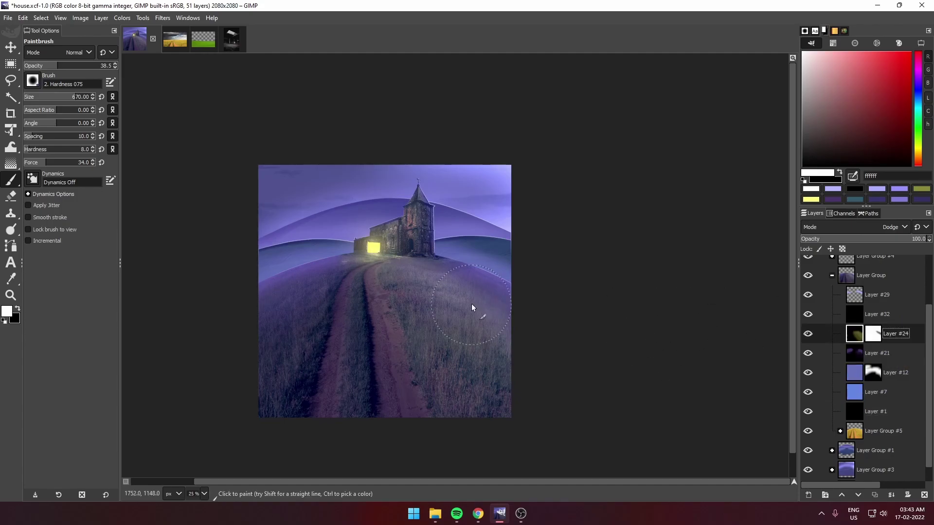
left_click(373, 248, "ctrl")
left_click_drag(482, 341, 422, 284)
Step: Brush the yellow glow onto grass near the church and along both sides of the path
scroll(365, 217, "up", 2)
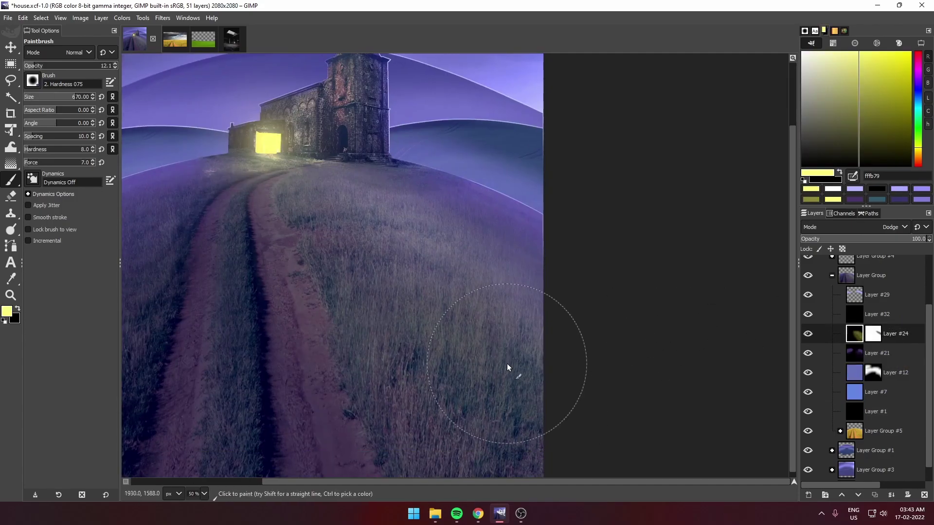
scroll(452, 292, "down", 1)
key("bracketleft")
left_click_drag(324, 160, 244, 445)
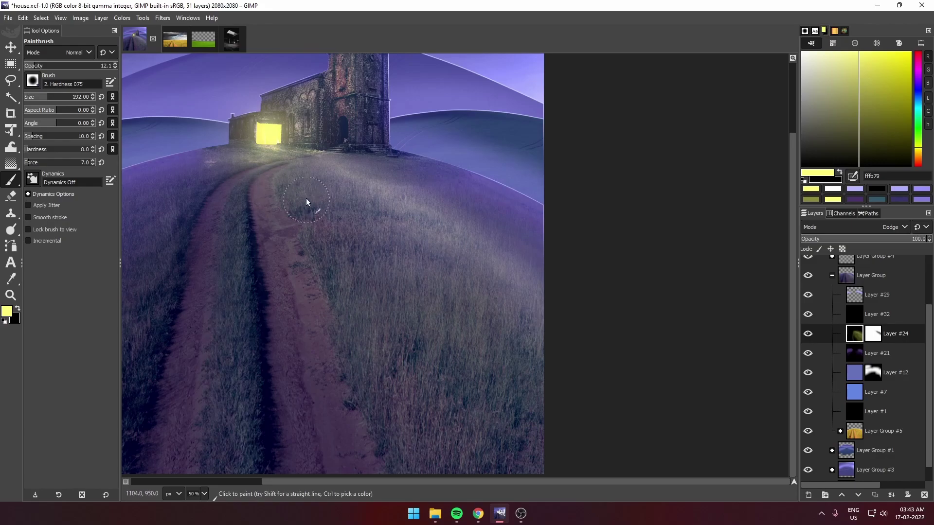
scroll(308, 185, "up", 3)
scroll(331, 121, "up", 2)
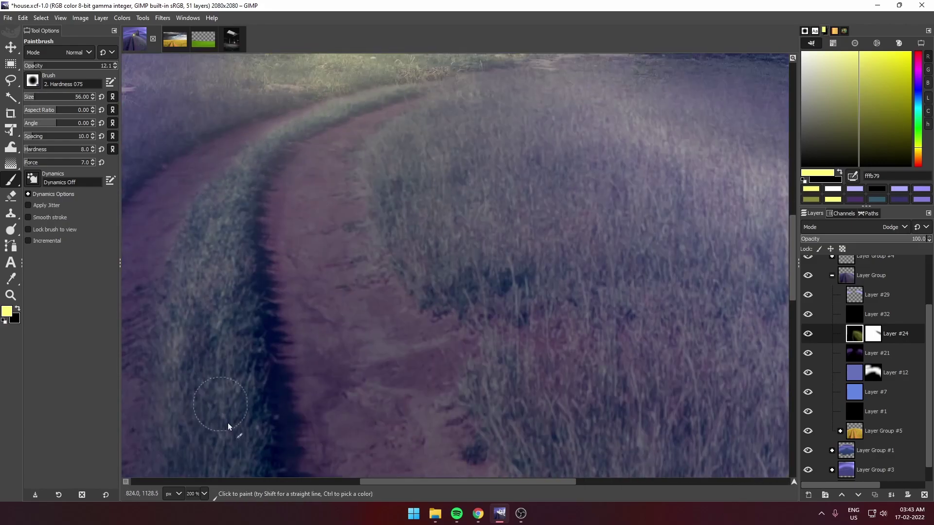
scroll(194, 271, "down", 3)
scroll(194, 271, "up", 3)
key("bracketright")
key("bracketright")
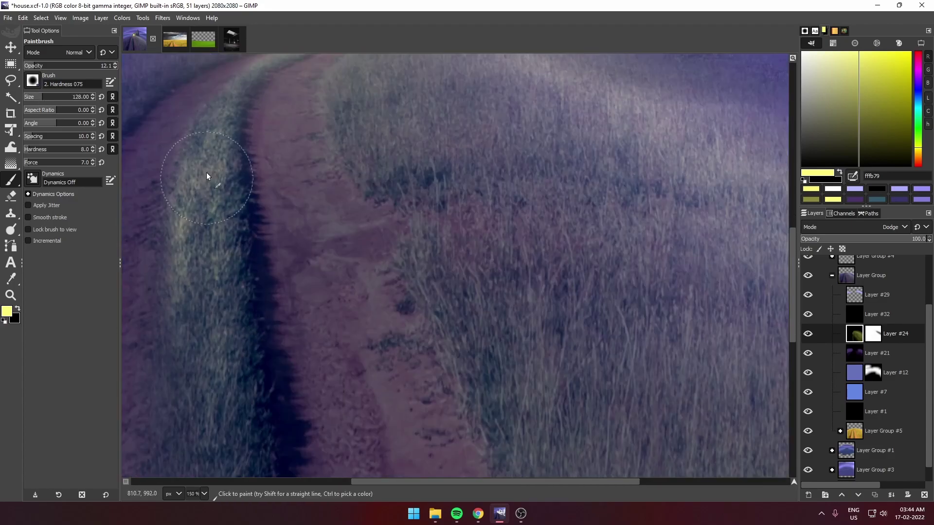
scroll(237, 348, "down", 4)
scroll(216, 316, "up", 5)
scroll(218, 323, "down", 6)
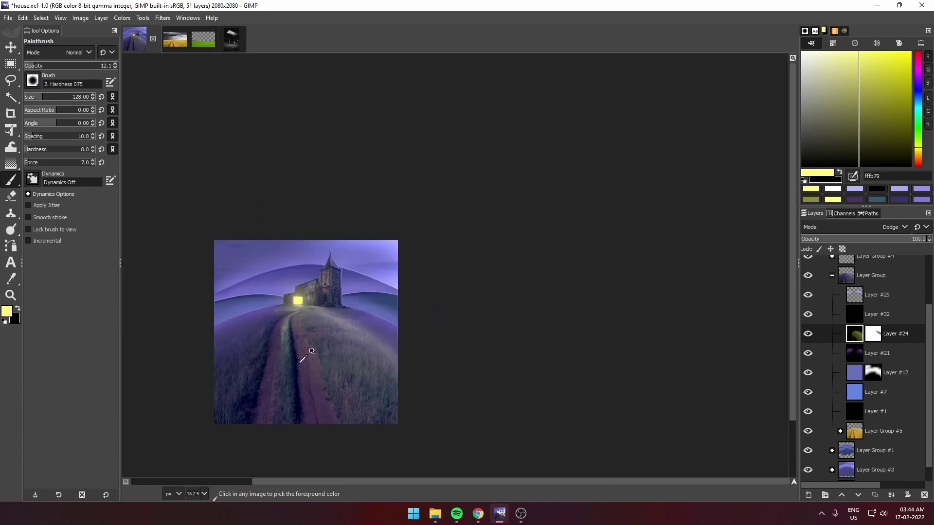
scroll(307, 355, "up", 2)
key("bracketright")
key("bracketright")
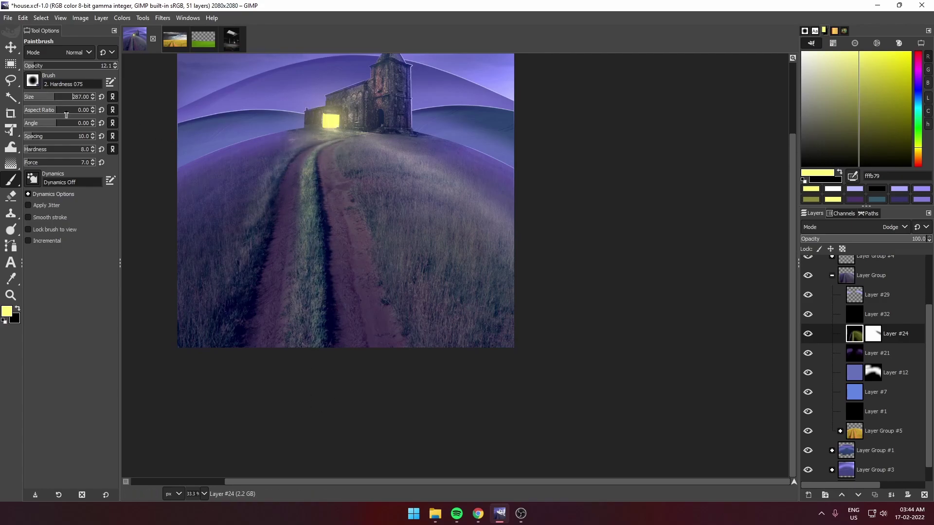
left_click_drag(229, 219, 233, 300)
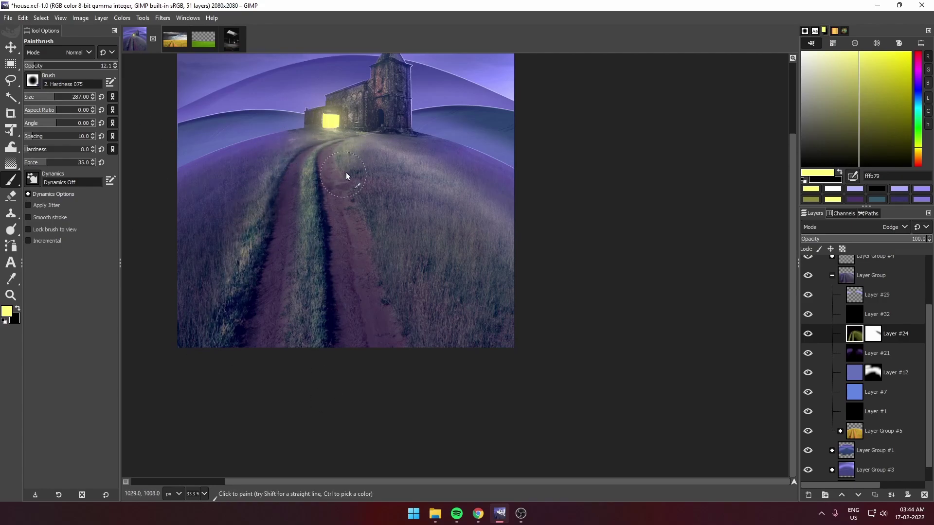
left_click_drag(347, 176, 423, 340)
Step: Touch up the glow, toggling to black to erase parts and back to yellow
scroll(454, 355, "down", 1)
key("x")
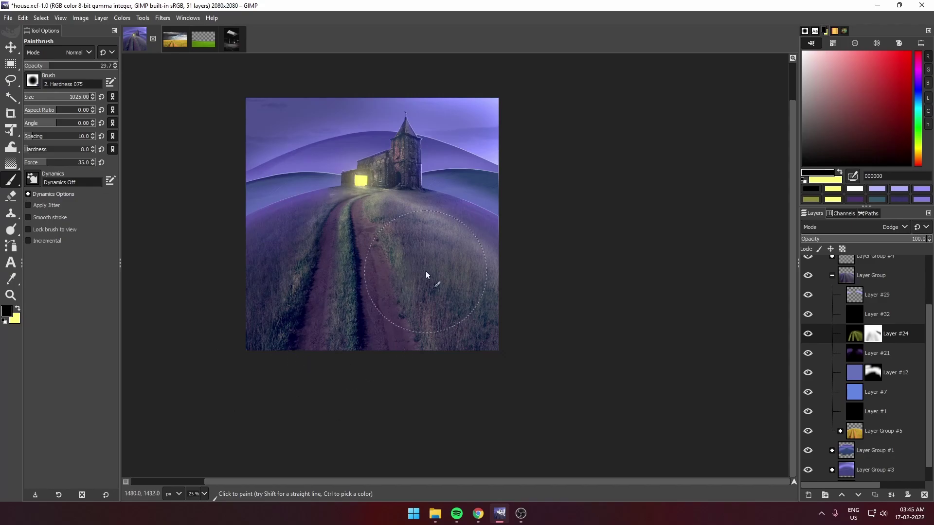
scroll(413, 231, "up", 1)
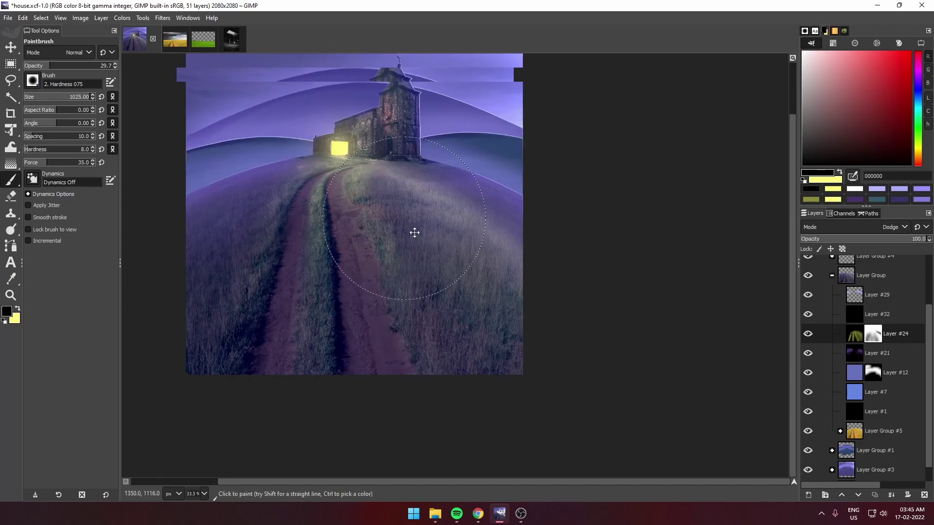
scroll(380, 265, "up", 2)
scroll(322, 207, "up", 2)
key("x")
left_click_drag(313, 162, 412, 144)
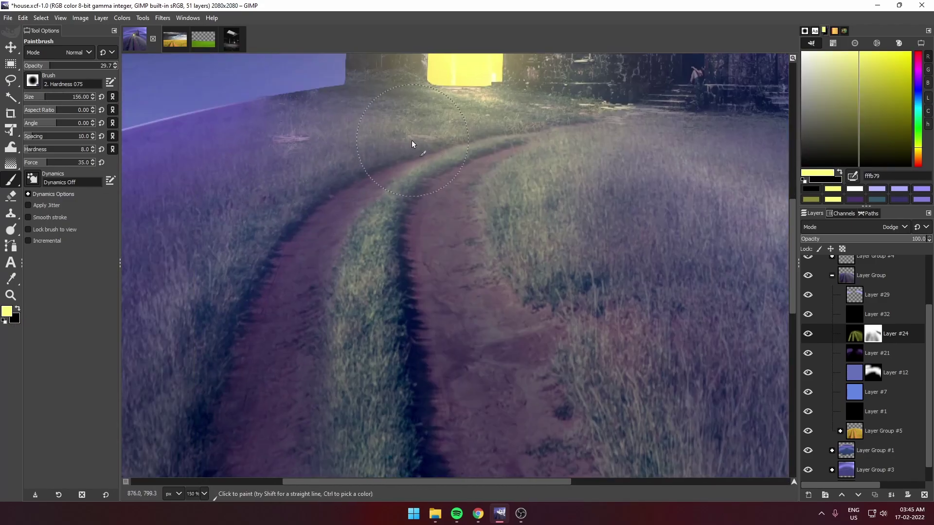
scroll(386, 276, "up", 2)
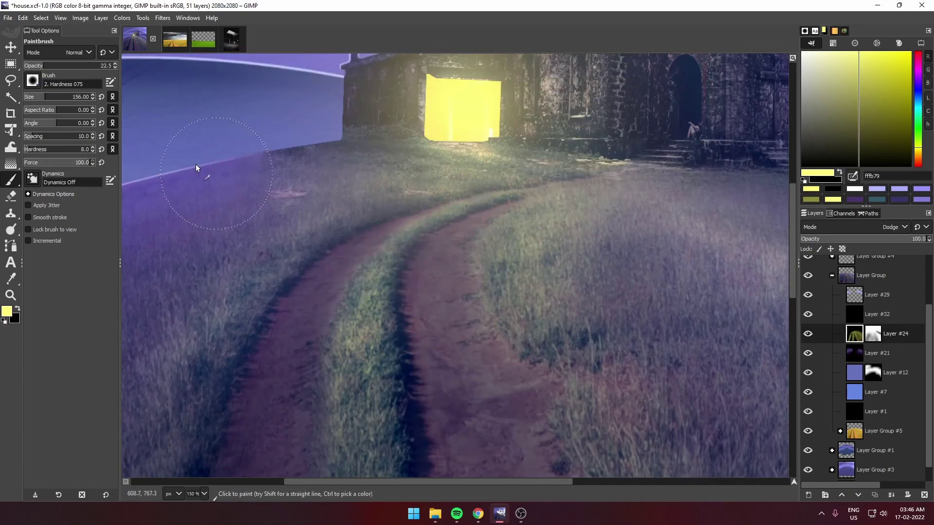
scroll(418, 312, "down", 3)
scroll(458, 312, "up", 4)
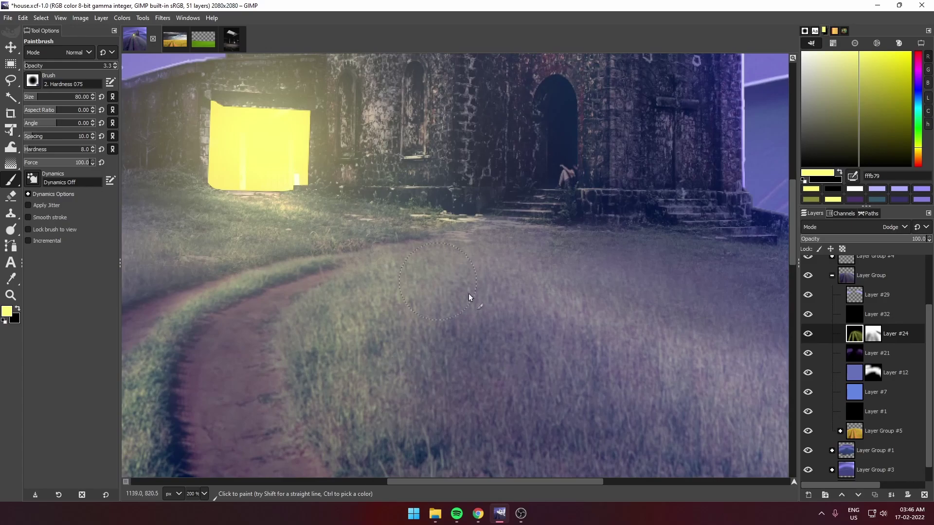
scroll(389, 234, "down", 4)
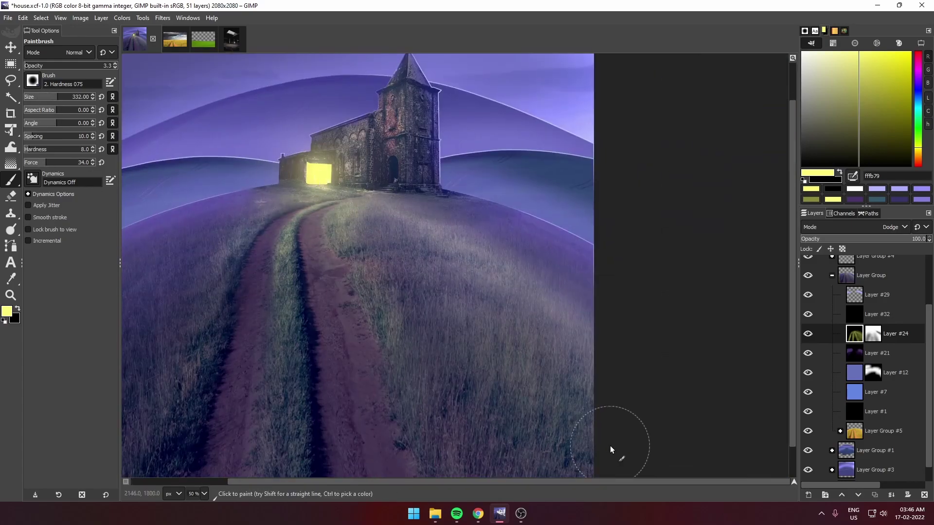
scroll(428, 217, "down", 2)
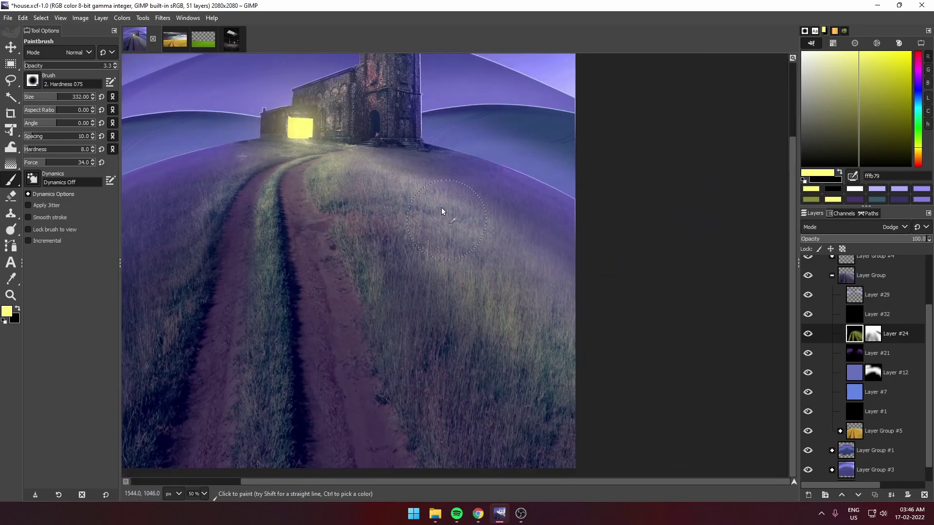
Step: Duplicate Layer Group #5 and apply a Colors > Levels adjustment to the copy
left_click(871, 431)
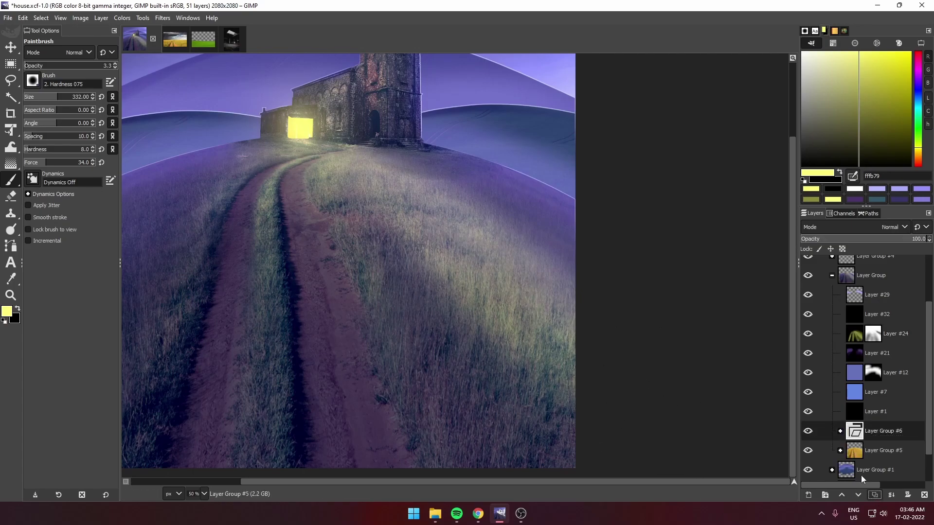
right_click(857, 433)
left_click(803, 167)
left_click(122, 17)
left_click(129, 162)
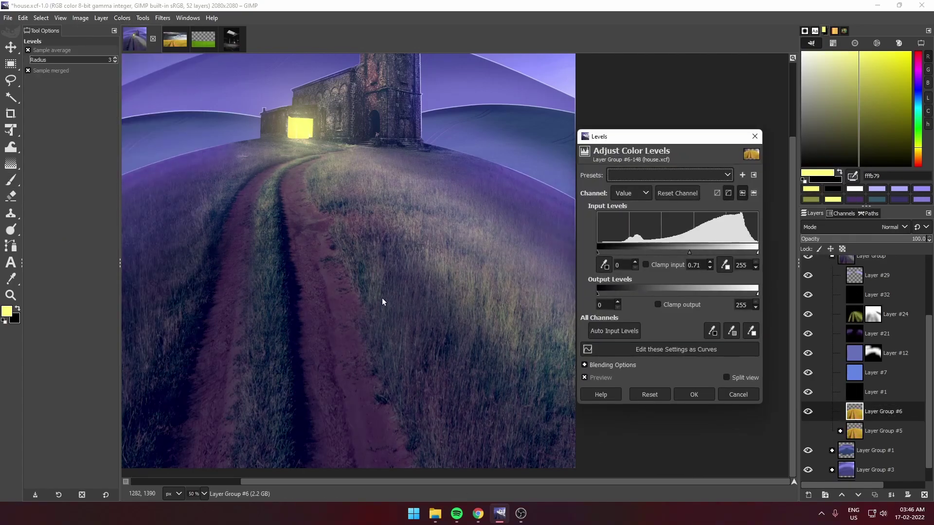
scroll(382, 302, "down", 2)
key("Return")
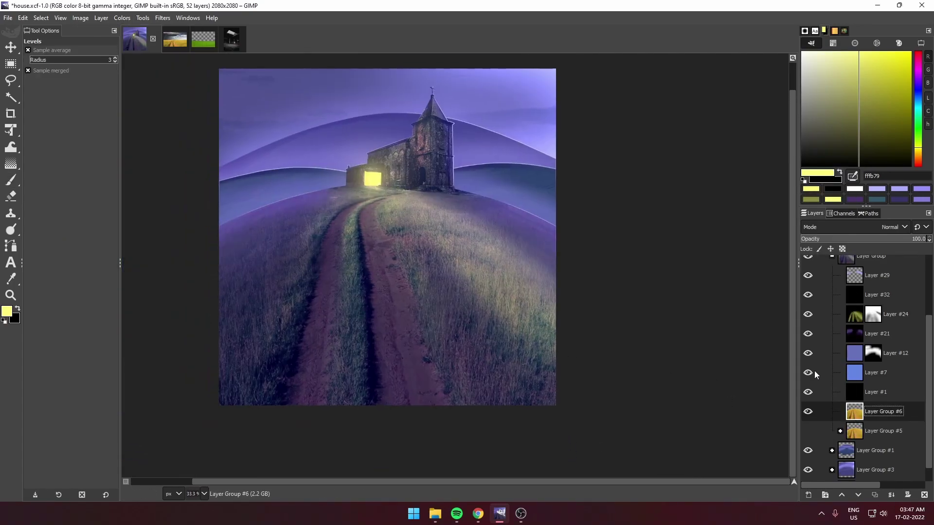
left_click(818, 372)
scroll(866, 331, "up", 3)
Step: Select Layer #24, adjust its opacity, and set a larger, stronger brush for mask painting
left_click(895, 402)
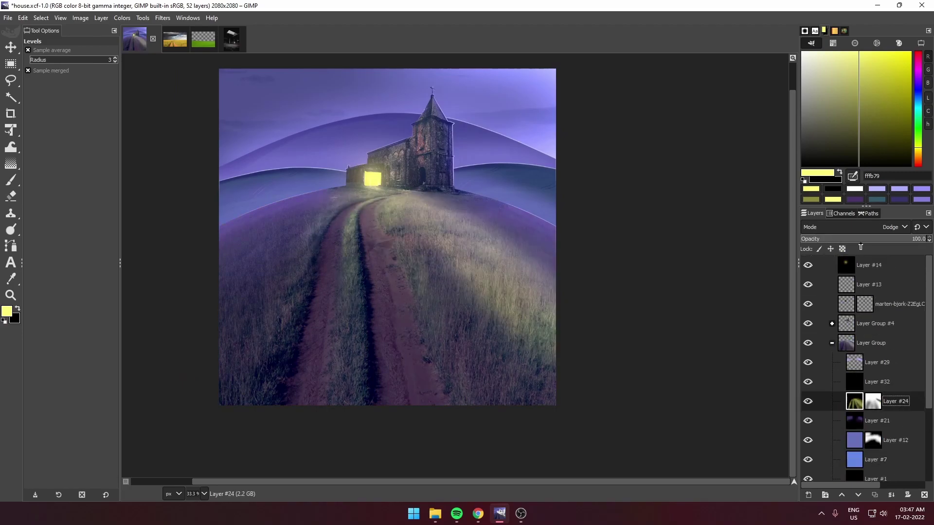
left_click_drag(873, 239, 853, 240)
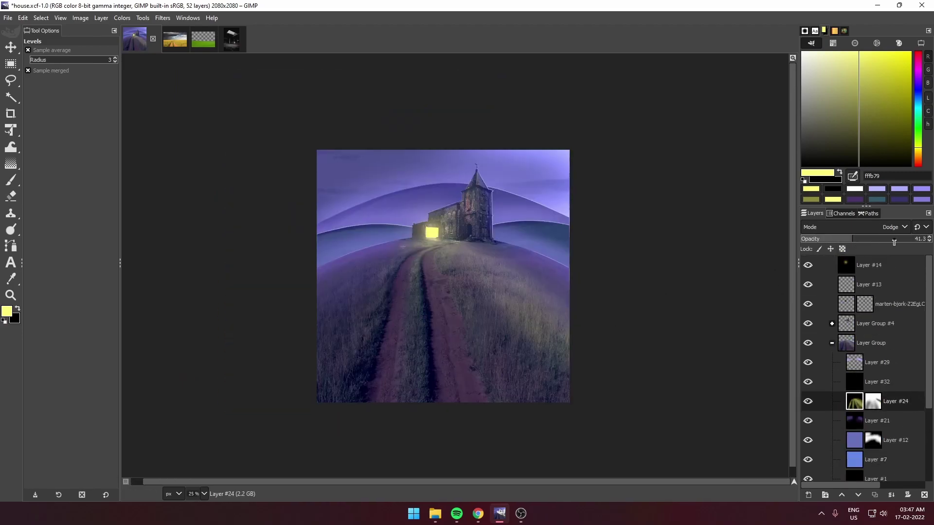
left_click_drag(59, 65, 38, 69)
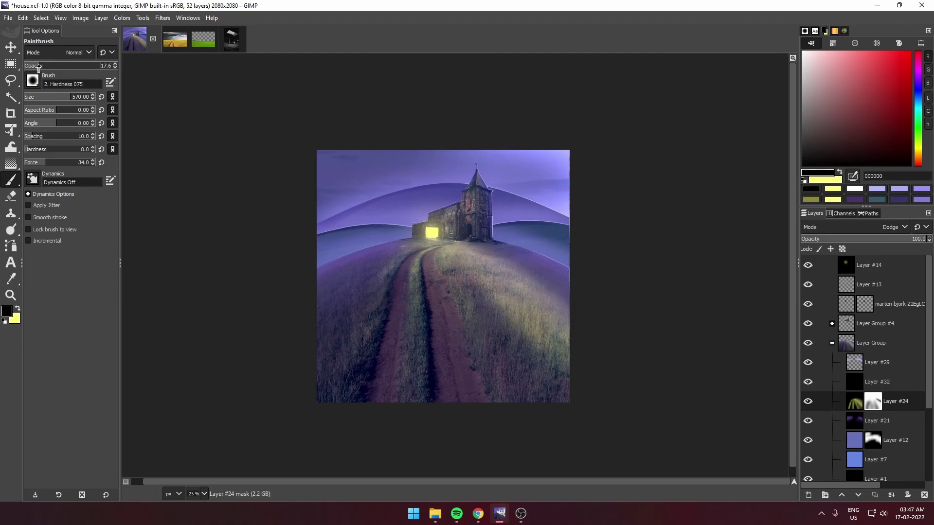
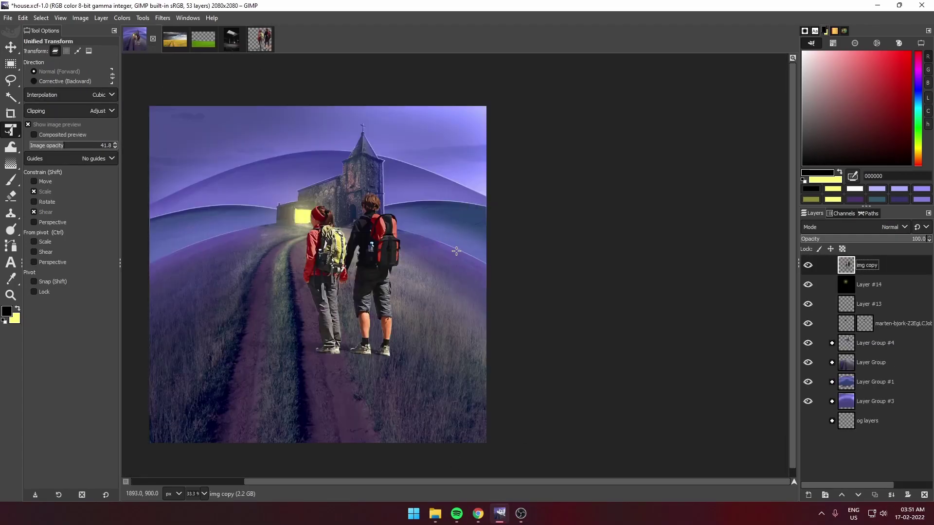
Step: Shrink the hikers layer with Unified Transform and shift it right toward the church
key("shift+t")
left_click_drag(418, 272, 428, 258)
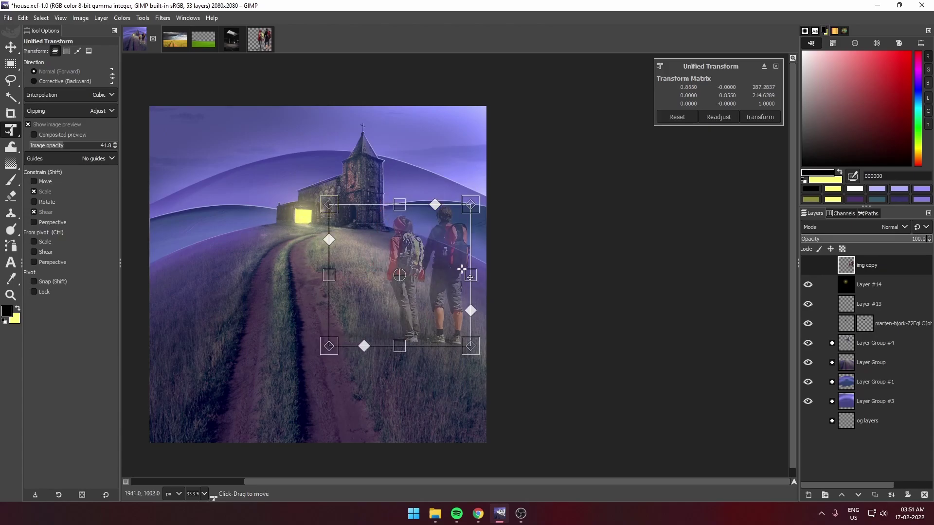
left_click(760, 121)
Step: Add a layer mask to img copy and paint grass over the hikers' feet with a small brush
right_click(871, 265)
left_click(865, 487)
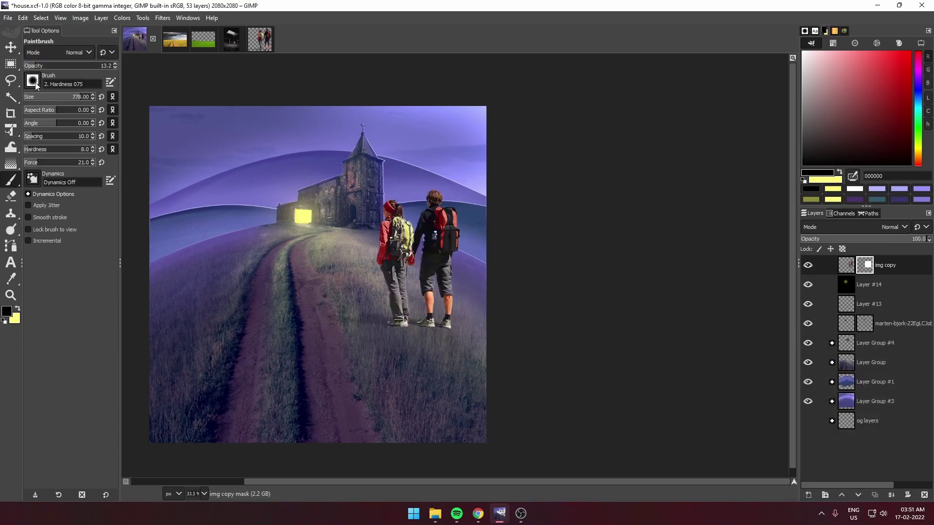
key("p")
left_click_drag(42, 100, 38, 100)
scroll(348, 250, "up", 5)
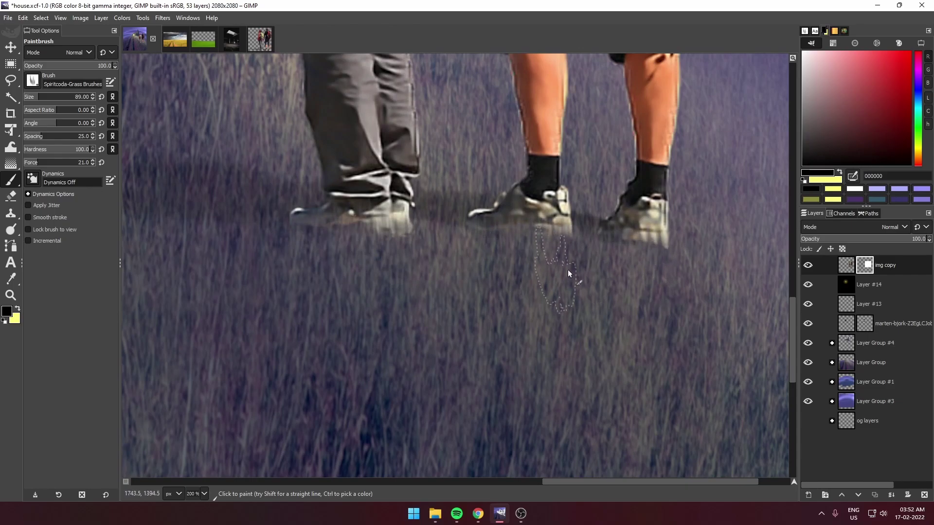
key("shift+ctrl+j")
scroll(358, 286, "down", 3)
Step: Put the img copy layer into a new layer group
key("m")
scroll(358, 286, "up", 1)
scroll(358, 286, "up", 2)
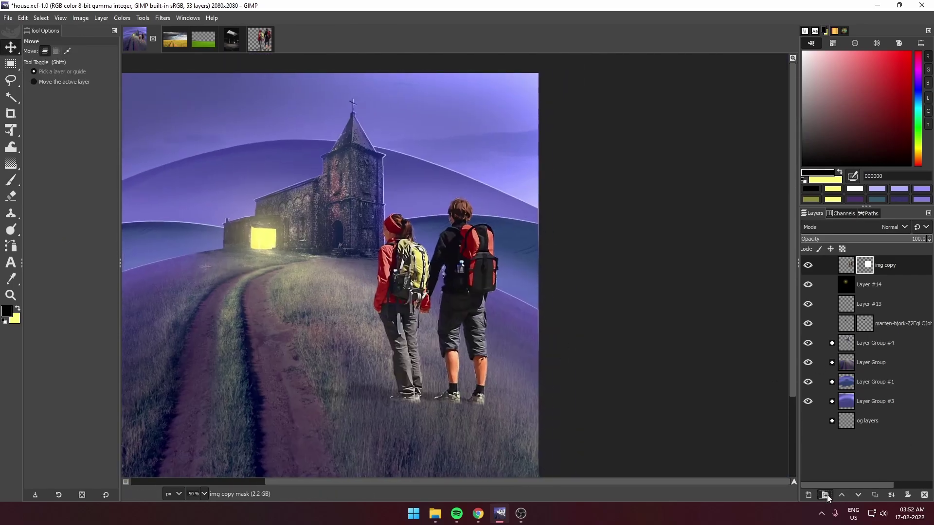
left_click(825, 495)
Step: Add black Layer #31 inside the group in Multiply mode at about 54% opacity
left_click(895, 227)
left_click(823, 418)
left_click_drag(915, 241, 882, 243)
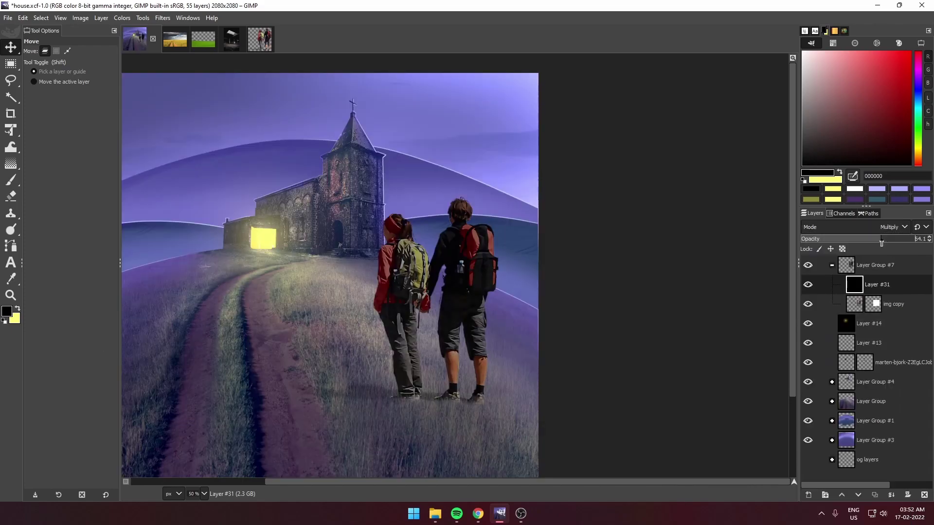
Step: Add black Layer #33 in Dodge mode and set yellow as the paint colour
left_click(894, 227)
left_click(817, 354)
left_click(915, 240)
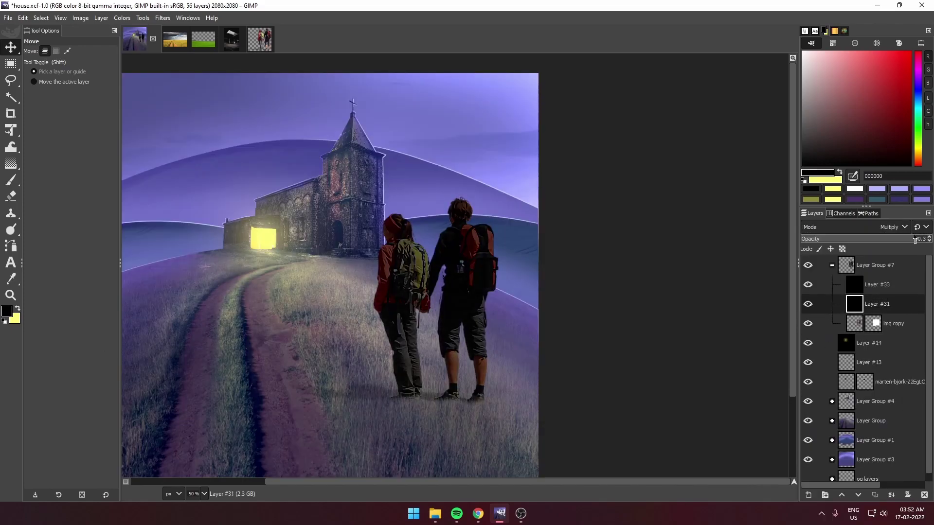
left_click(11, 182)
key("Page_Up")
key("x")
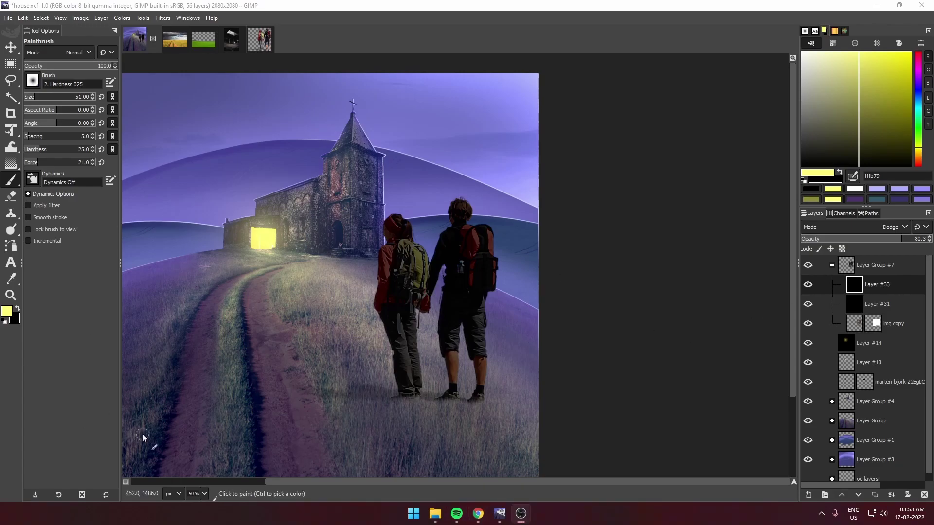
Step: Dodge-paint the woman's hood edge in yellow and her backpack in pale cream
scroll(384, 229, "up", 5)
left_click(348, 219)
scroll(348, 221, "down", 3)
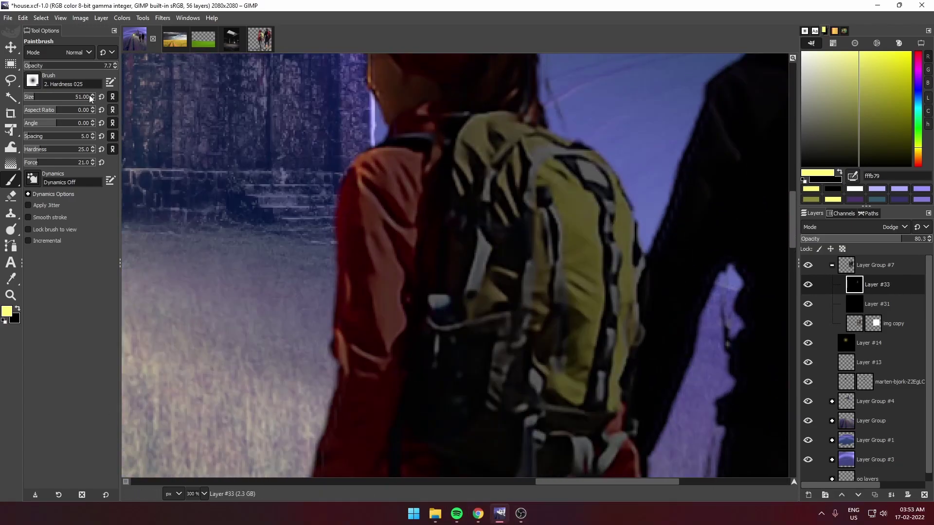
scroll(350, 244, "down", 3)
scroll(390, 170, "down", 5)
scroll(384, 243, "up", 3)
scroll(370, 349, "down", 1, "ctrl")
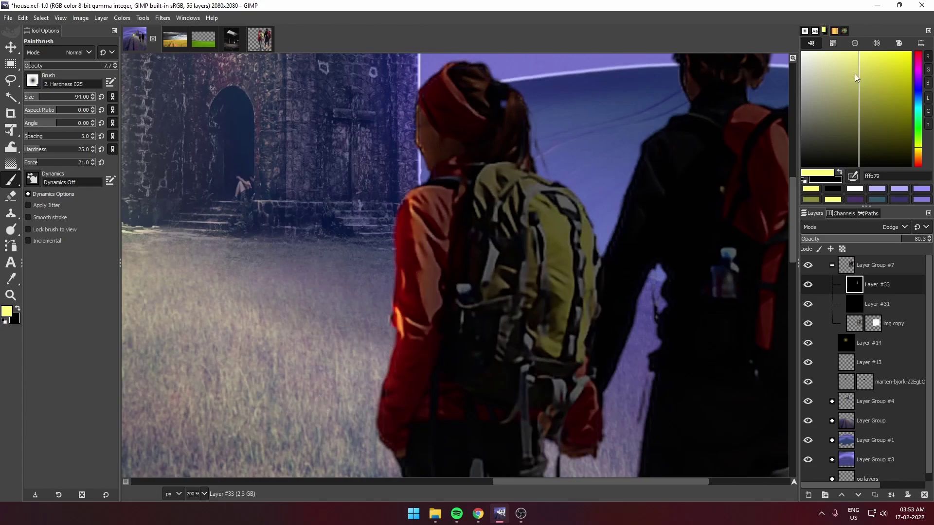
left_click(821, 54)
mouse_move(437, 185)
left_mouse_down()
mouse_move(371, 291)
mouse_move(372, 314)
left_mouse_up()
Step: Resize the brush, then undo the brightening strokes
scroll(372, 314, "up", 2, "ctrl")
left_click(48, 97)
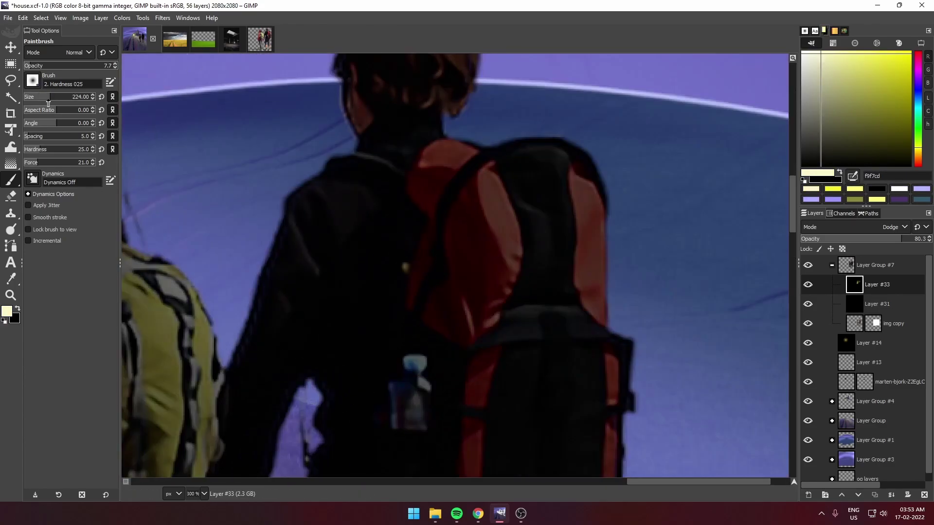
left_click_drag(48, 104, 45, 104)
scroll(273, 232, "left", 5)
key("ctrl+z")
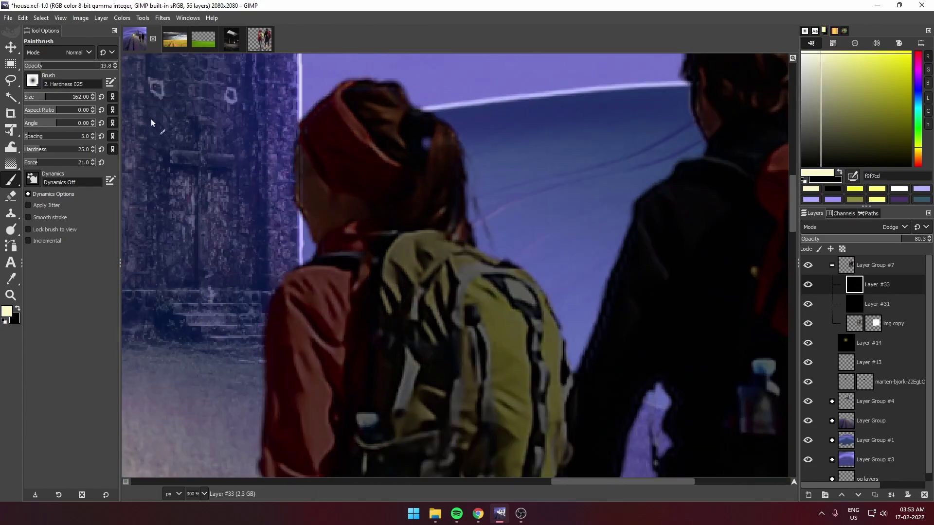
scroll(270, 249, "down", 2, "ctrl")
scroll(299, 366, "down", 2, "ctrl")
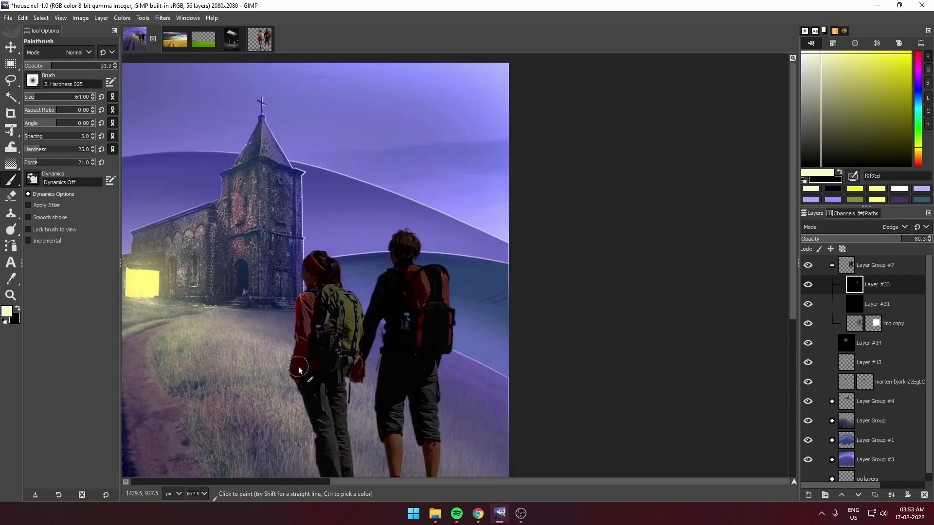
Step: Load img copy's outline with Alpha to Selection, then clear that selection
right_click(859, 322)
left_click(798, 299)
left_click(41, 18)
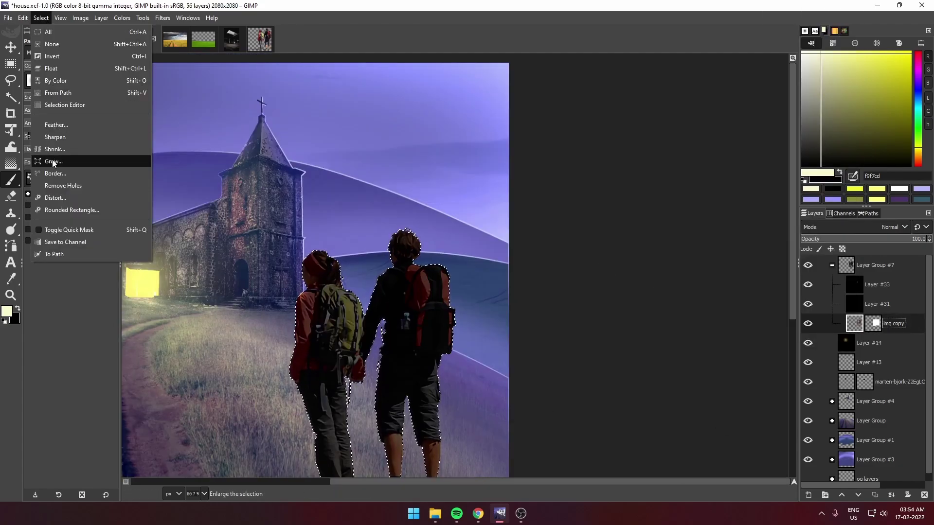
left_click(55, 52)
left_click(41, 18)
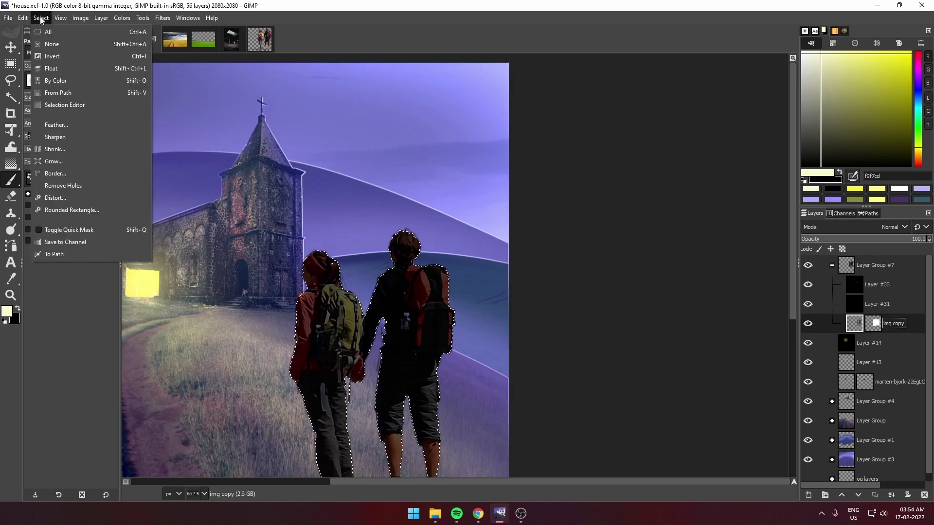
left_click(43, 40)
Step: Reload the hikers' outline as a selection and shrink it slightly inward
right_click(865, 325)
left_click(798, 299)
left_click(41, 17)
left_click(54, 149)
left_click(100, 193)
left_click(41, 18)
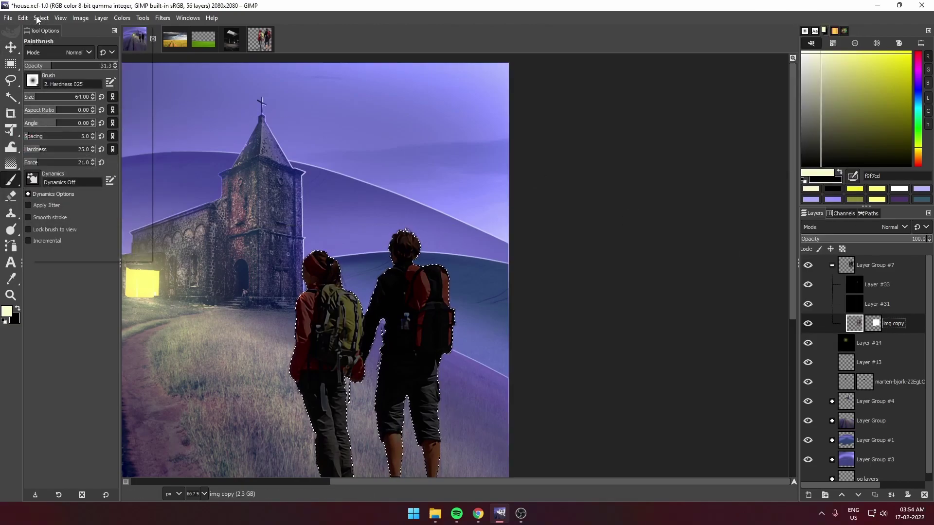
key("Escape")
Step: Add a new transparent Layer #34 in Screen mode for the rim light
scroll(301, 344, "up", 2)
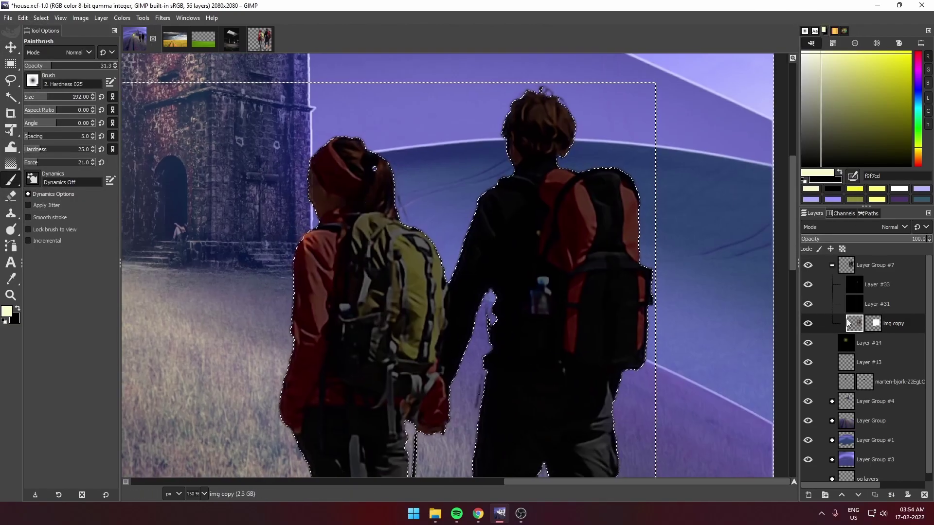
key("Page_Up")
key("Page_Up")
left_click(894, 227)
left_click(829, 353)
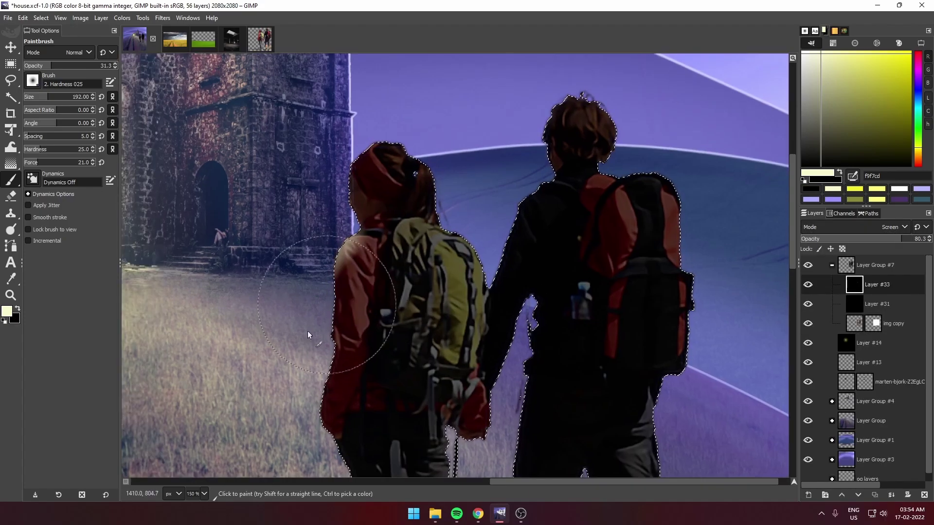
left_click_drag(15, 318, 312, 312)
key("shift+ctrl+n")
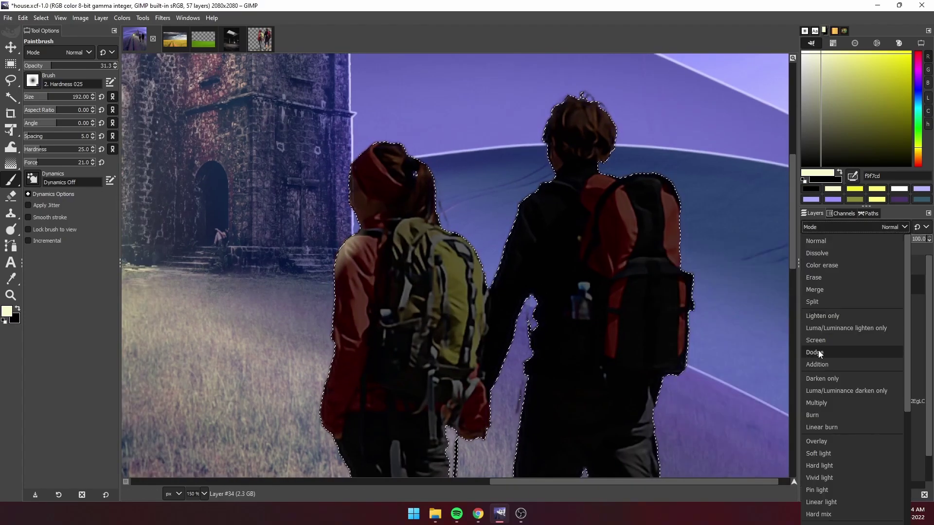
Step: Delete Layer #33 and switch to the Smudge tool to soften the rim
scroll(320, 188, "right", 2)
scroll(437, 170, "down", 5)
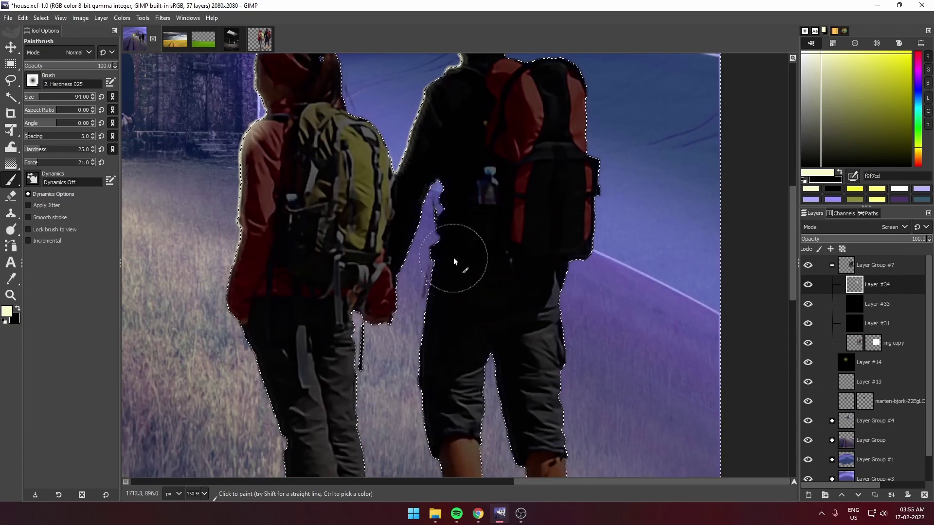
scroll(454, 258, "down", 5)
scroll(309, 209, "down", 2, "ctrl")
scroll(389, 229, "down", 2, "ctrl")
scroll(487, 243, "down", 1, "ctrl")
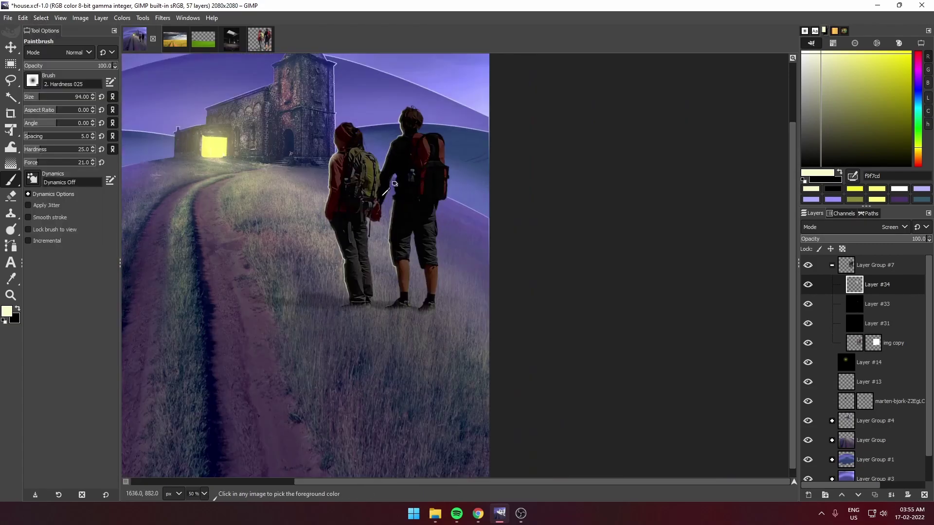
key("2")
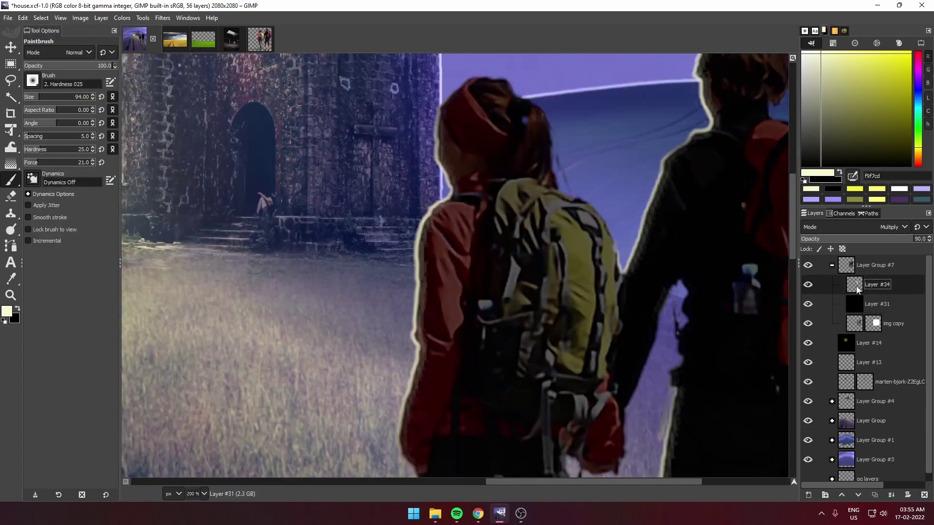
left_click(11, 229)
scroll(292, 223, "up", 2, "ctrl")
Step: Smudge the cream rim light along the hikers' legs and trousers into soft feathered edges
scroll(319, 273, "up", 2, "ctrl")
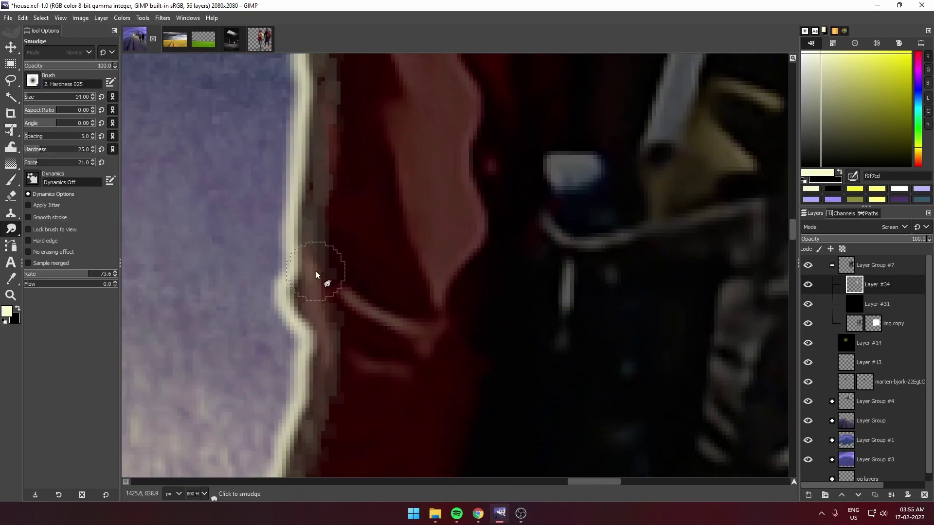
scroll(413, 277, "down", 2, "ctrl")
scroll(369, 323, "up", 2, "ctrl")
scroll(298, 261, "down", 2, "ctrl")
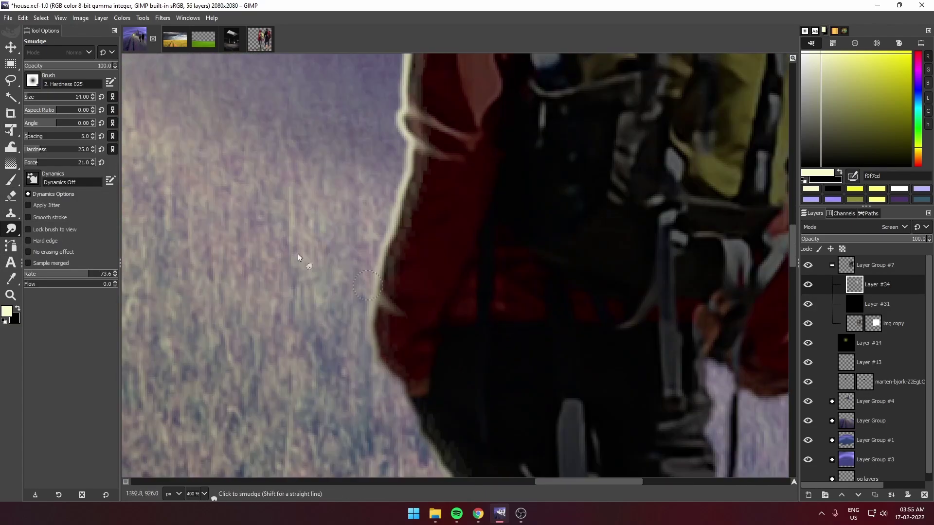
scroll(478, 340, "up", 1, "ctrl")
scroll(542, 417, "down", 2)
scroll(493, 375, "down", 2)
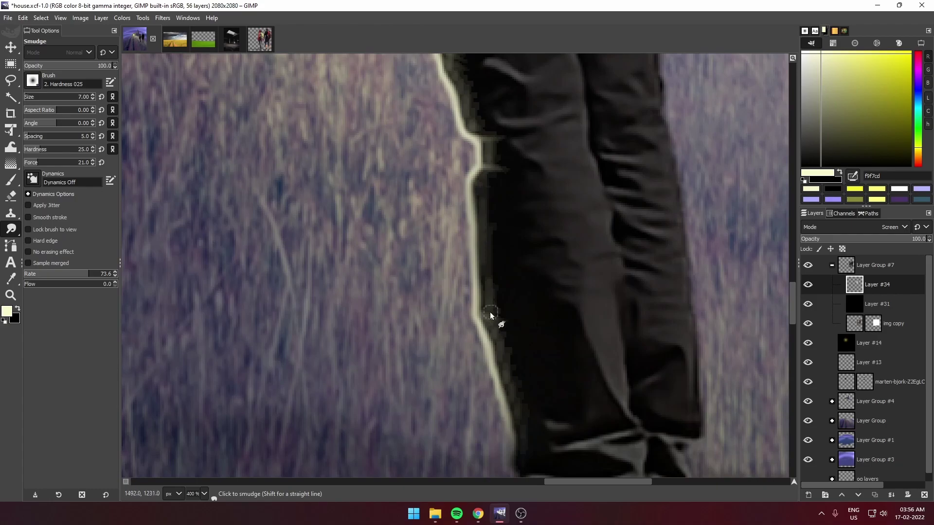
scroll(499, 281, "down", 2)
scroll(557, 267, "down", 3, "ctrl")
scroll(388, 206, "up", 3, "ctrl")
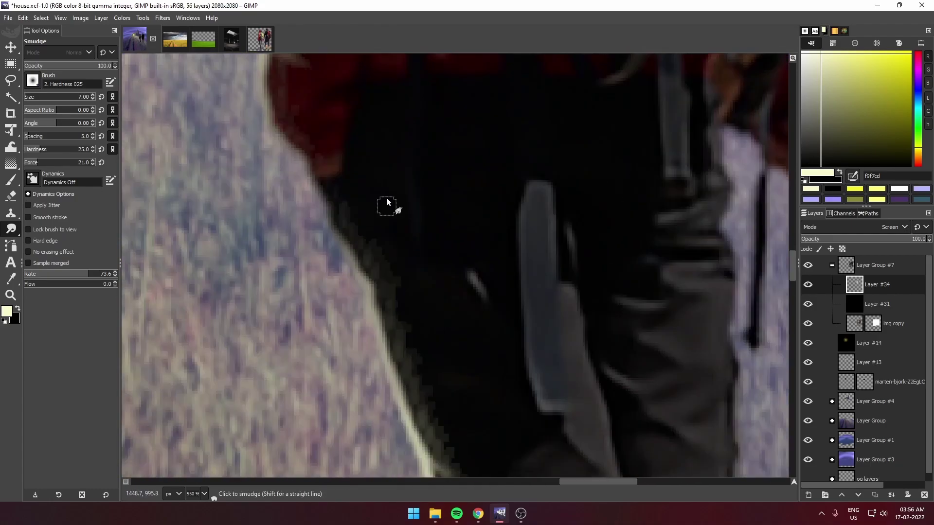
scroll(423, 292, "down", 1, "ctrl")
scroll(445, 314, "down", 1, "ctrl")
scroll(436, 322, "up", 2, "ctrl")
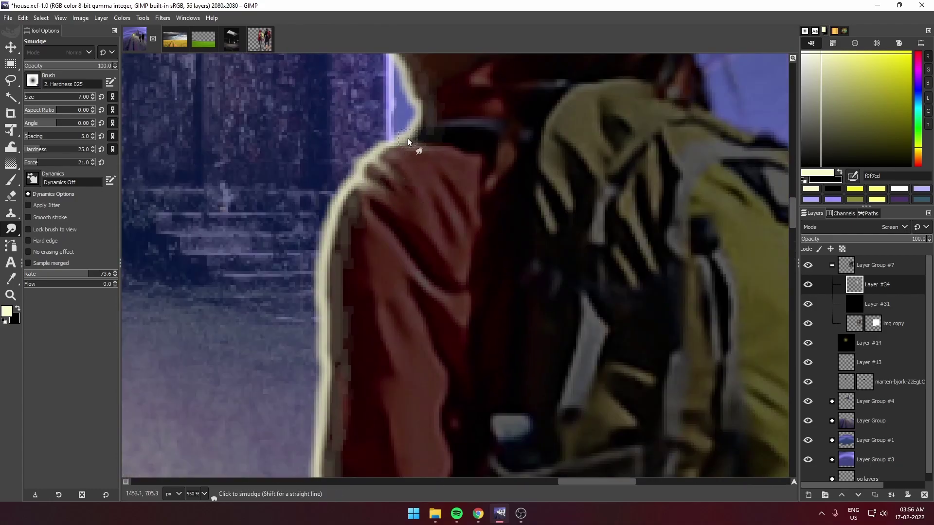
scroll(438, 142, "up", 2)
scroll(353, 258, "up", 4)
scroll(374, 249, "right", 5)
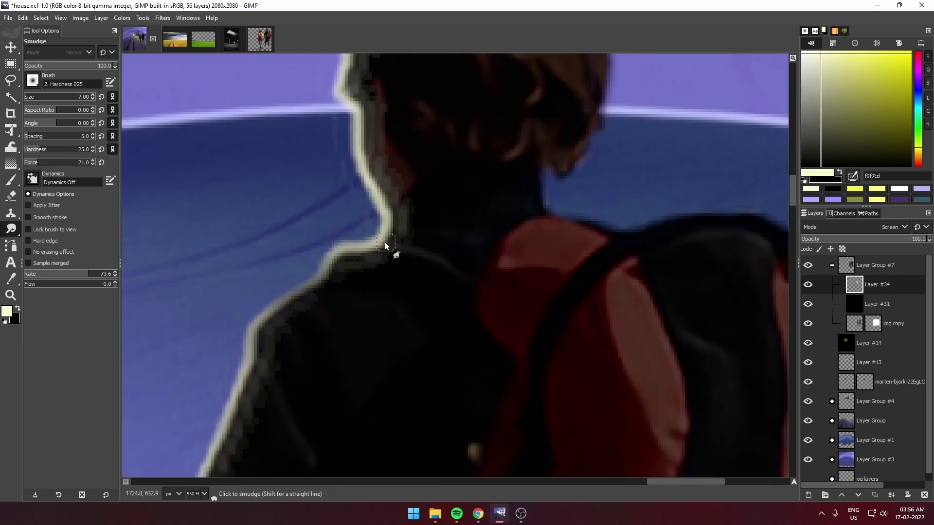
scroll(386, 310, "down", 2)
scroll(365, 211, "down", 3)
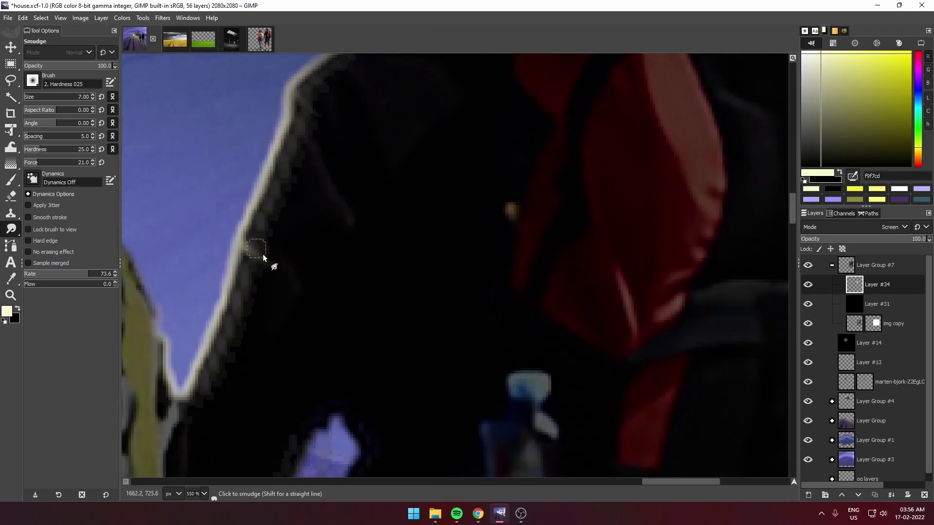
scroll(264, 258, "down", 1)
scroll(240, 271, "down", 5)
scroll(258, 282, "up", 2)
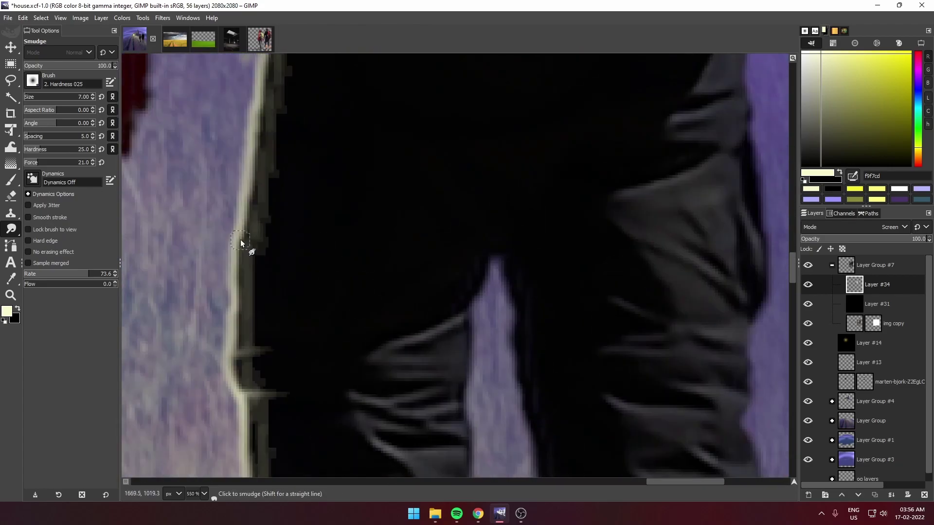
scroll(218, 311, "up", 4)
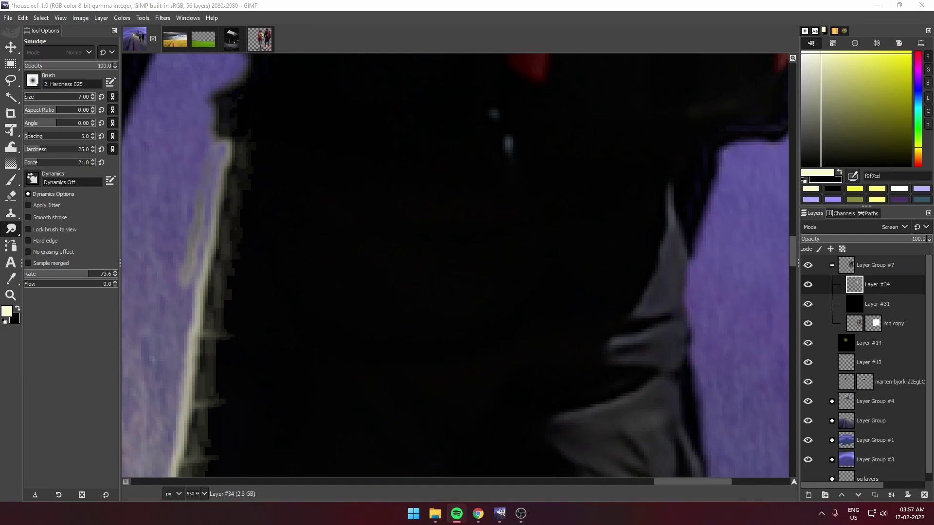
scroll(184, 292, "down", 2)
scroll(240, 344, "down", 4)
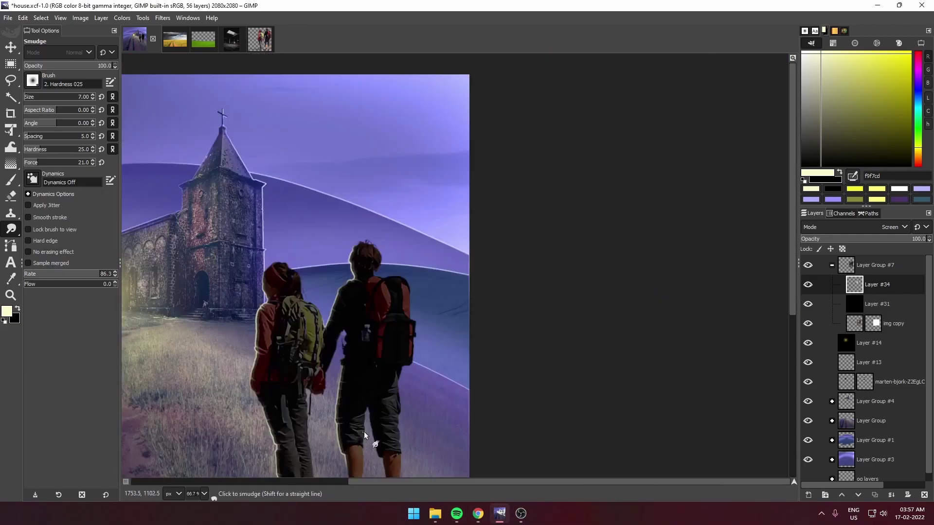
scroll(287, 336, "up", 5)
scroll(292, 342, "up", 1)
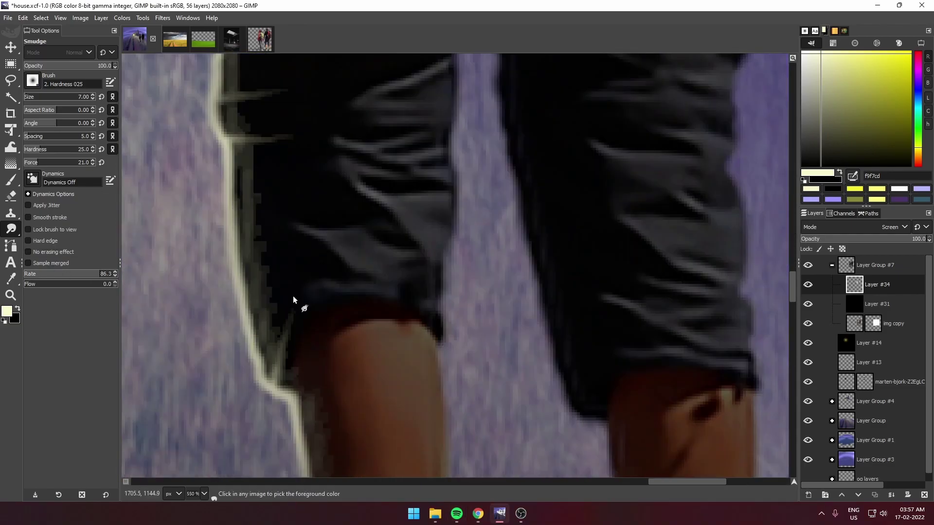
scroll(409, 344, "down", 4)
scroll(365, 282, "up", 2)
scroll(271, 307, "up", 1)
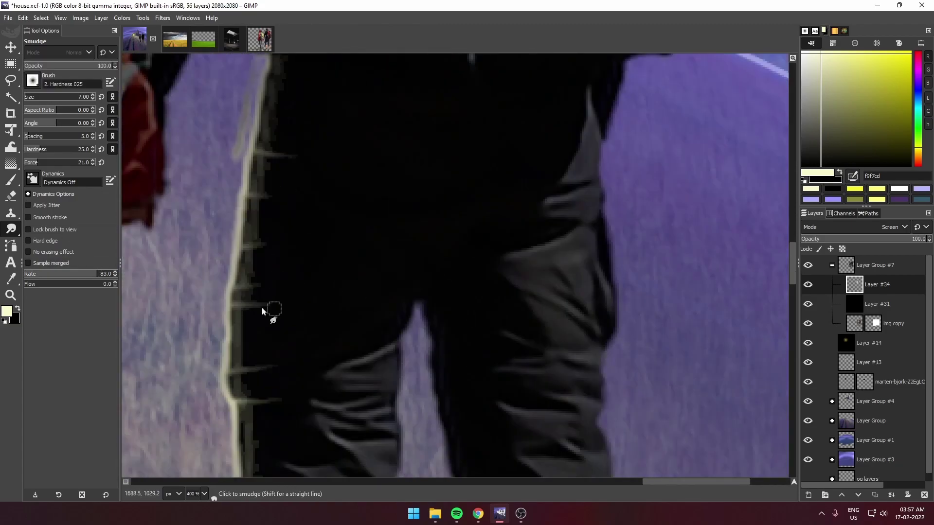
scroll(266, 272, "down", 2)
scroll(313, 292, "down", 4)
Step: Select the img copy mask and set black as the paint colour
left_click(876, 304)
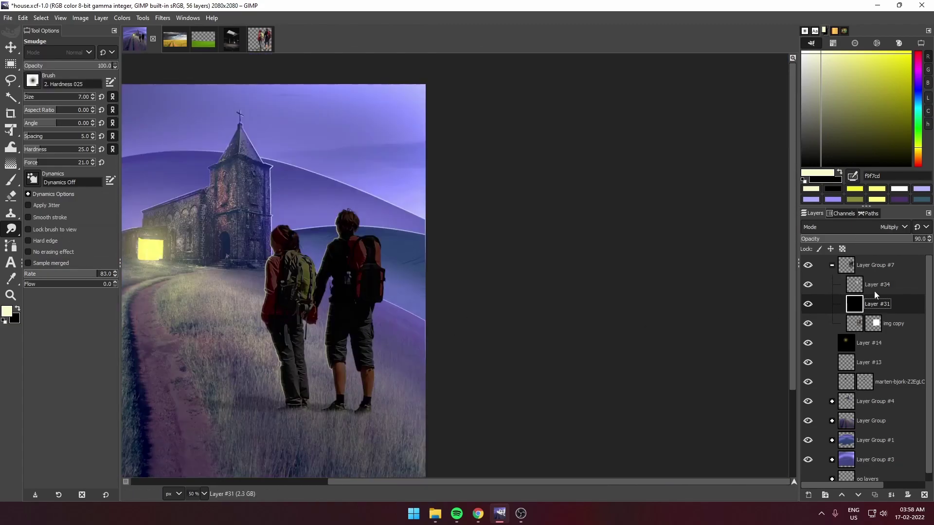
key("1")
left_click(876, 324)
key("p")
key("x")
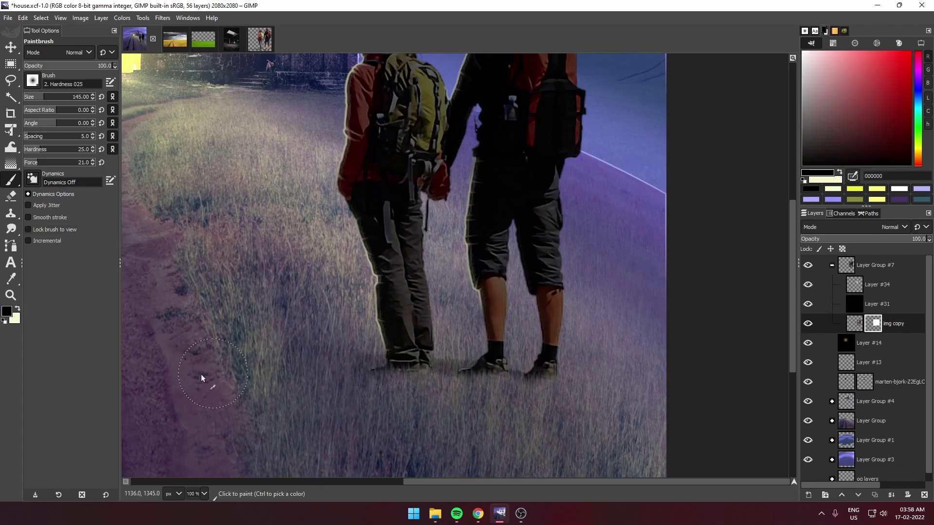
scroll(291, 336, "down", 3)
scroll(264, 295, "up", 1)
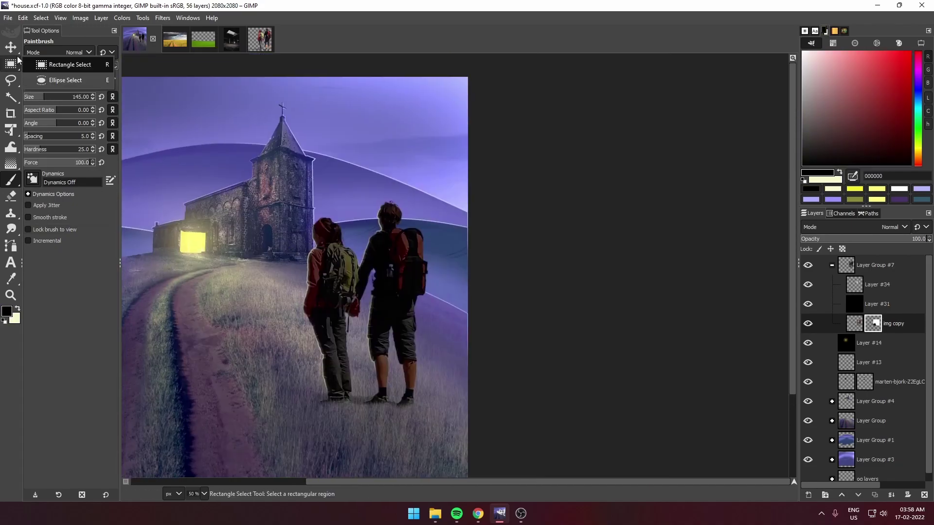
Step: Scale the hikers group to about half size and place it on the path near the church
key("shift+t")
left_click(832, 265)
left_click(857, 267)
left_click(808, 266)
scroll(244, 206, "down", 3)
left_click(34, 135)
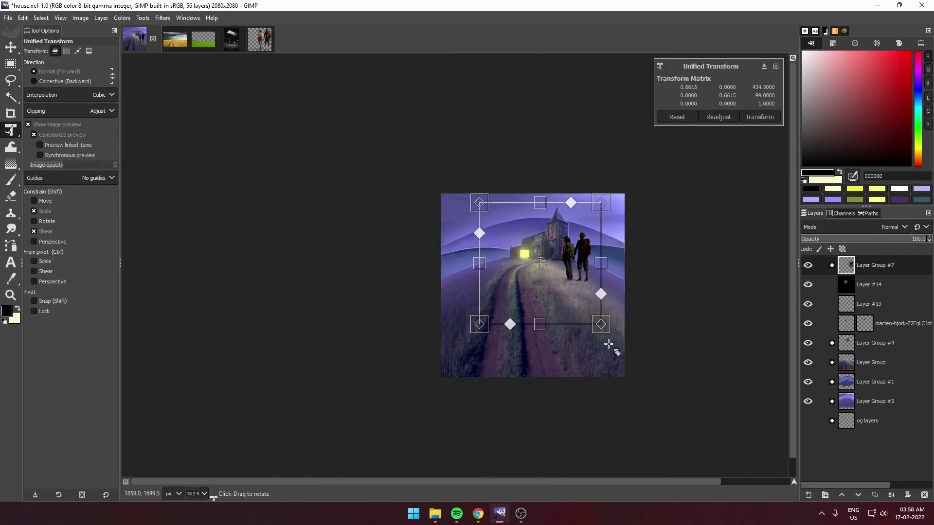
left_click_drag(626, 378, 557, 263)
key("1")
Step: Adjust Layer #31's opacity and add a new layer inside the hikers group
left_click(760, 117)
key("m")
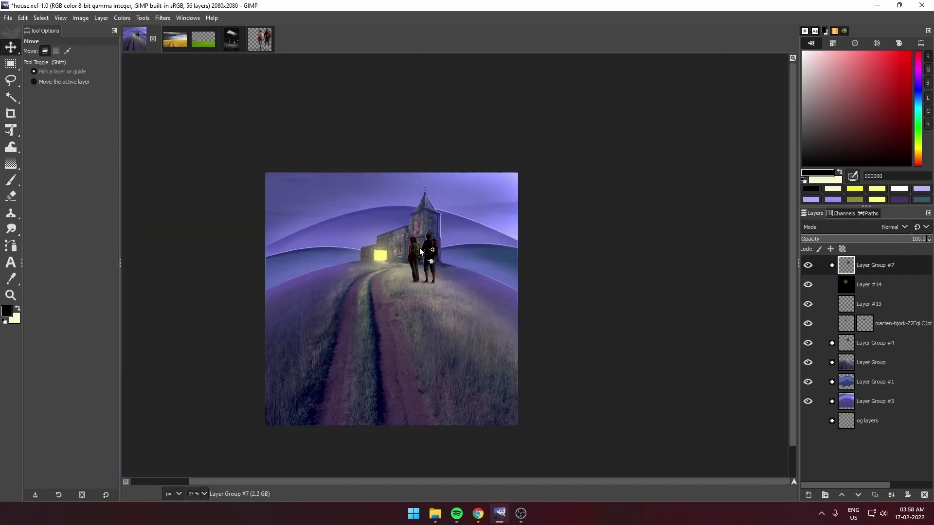
left_click(832, 265)
left_click(870, 304)
left_click(921, 239)
key("shift+ctrl+n")
key("Return")
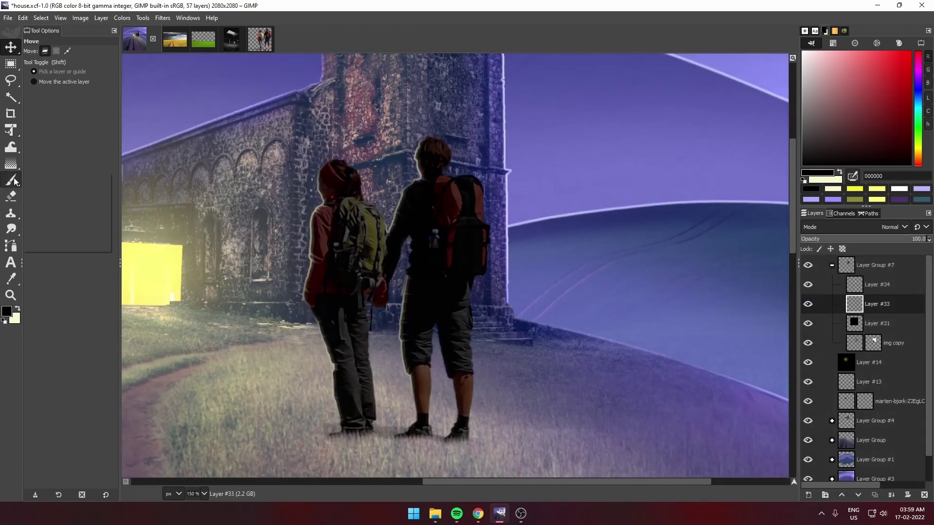
Step: Fill the new layer with dark purple in LCh Color mode to tint the hikers
key("p")
key("ctrl+comma")
left_click(904, 227)
left_click(830, 500)
key("shift+ctrl+j")
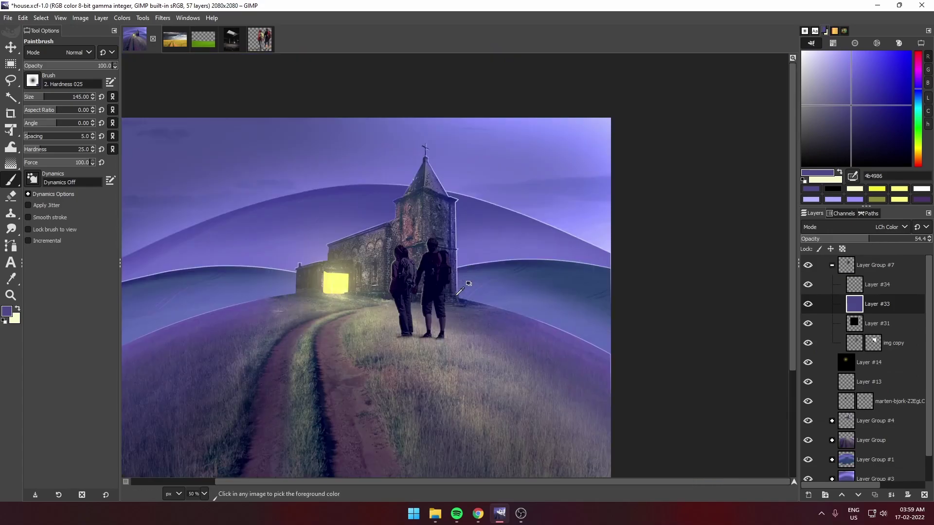
key("shift+ctrl+n")
key("Return")
Step: Select the hikers' outline from img copy, shrink it slightly and float it
left_click(854, 363, "alt")
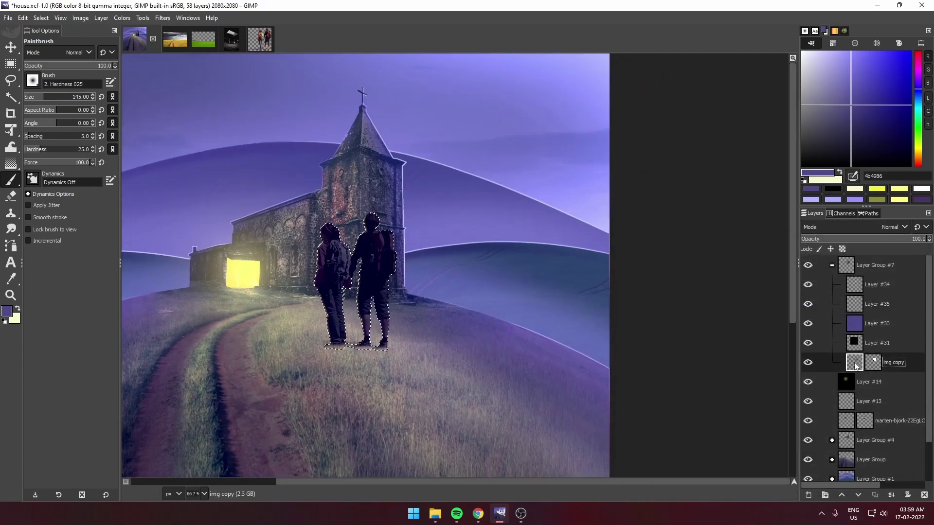
scroll(450, 254, "up", 4)
left_click(40, 18)
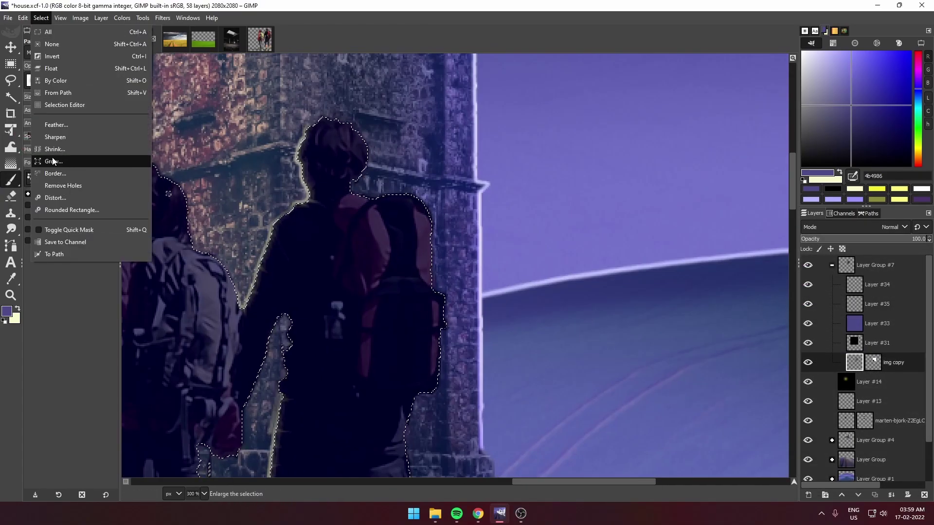
left_click(55, 149)
left_click(117, 172)
left_click(41, 18)
left_click(50, 69)
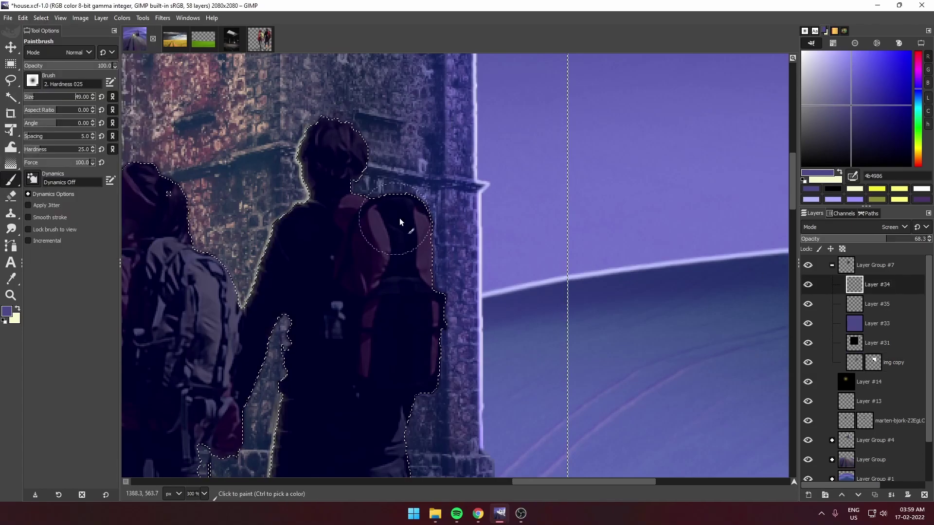
Step: Make the floated selection a new Screen layer and paint bebeff lavender edges at half force
key("shift+ctrl+n")
left_click(848, 483)
left_click(652, 273, "ctrl")
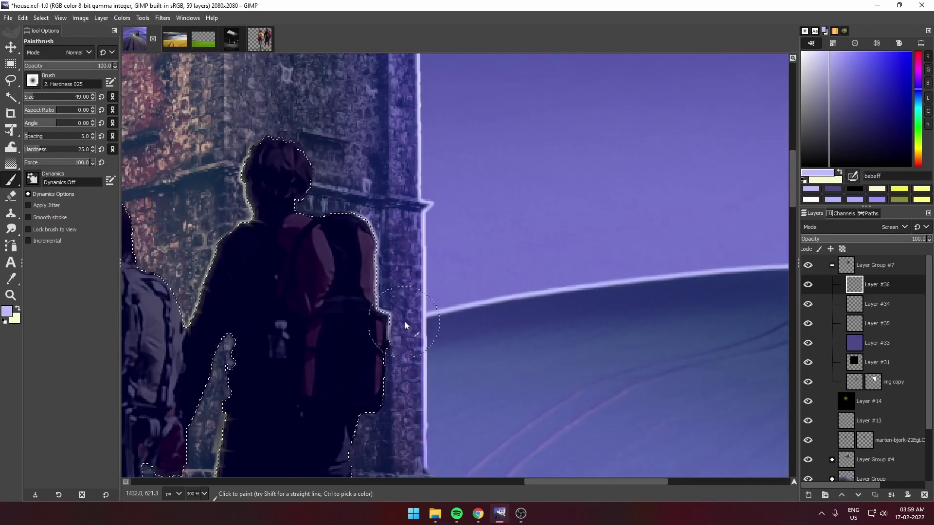
left_click(59, 163)
scroll(398, 341, "down", 5)
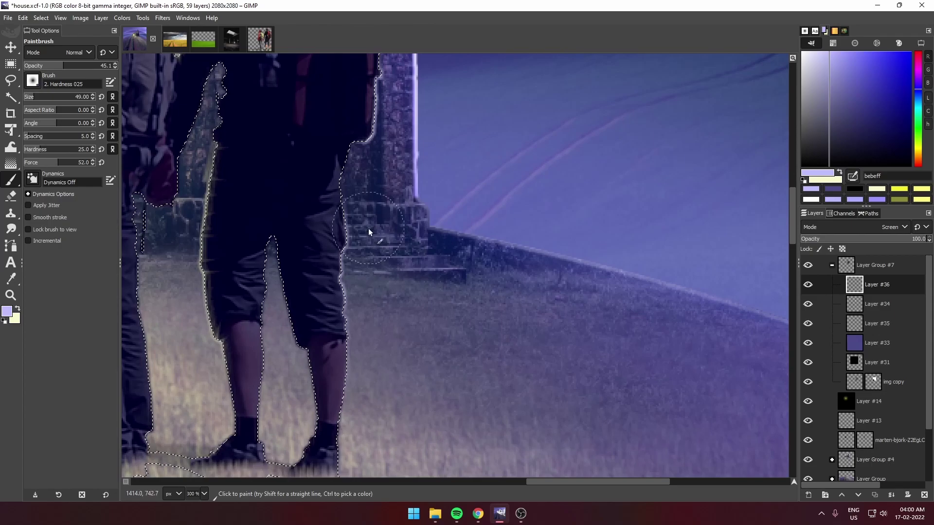
scroll(383, 200, "up", 6)
scroll(384, 199, "left", 2)
scroll(333, 214, "down", 2)
scroll(336, 288, "up", 2)
scroll(350, 262, "down", 2)
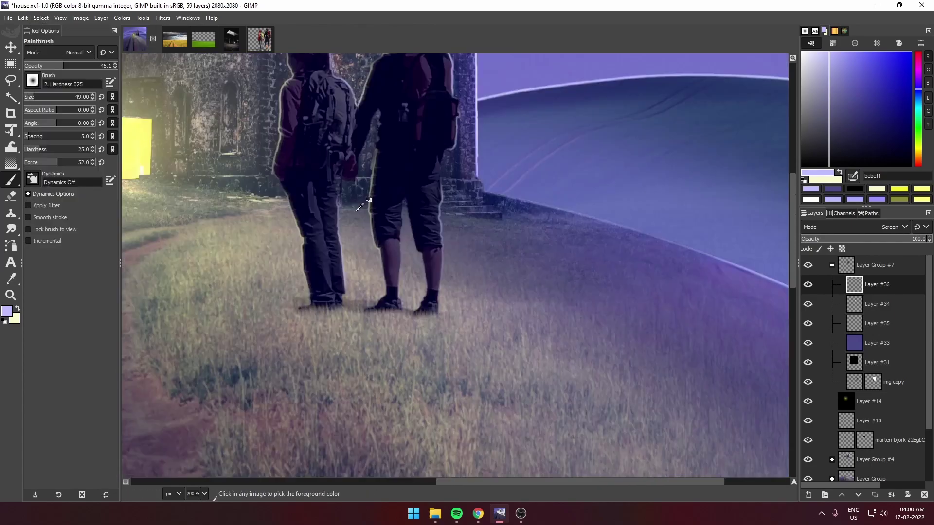
scroll(387, 234, "up", 3)
scroll(387, 235, "down", 3)
Step: Smudge the lavender rim lines to soften them into the surroundings
key("s")
scroll(191, 276, "down", 3)
scroll(311, 318, "up", 2)
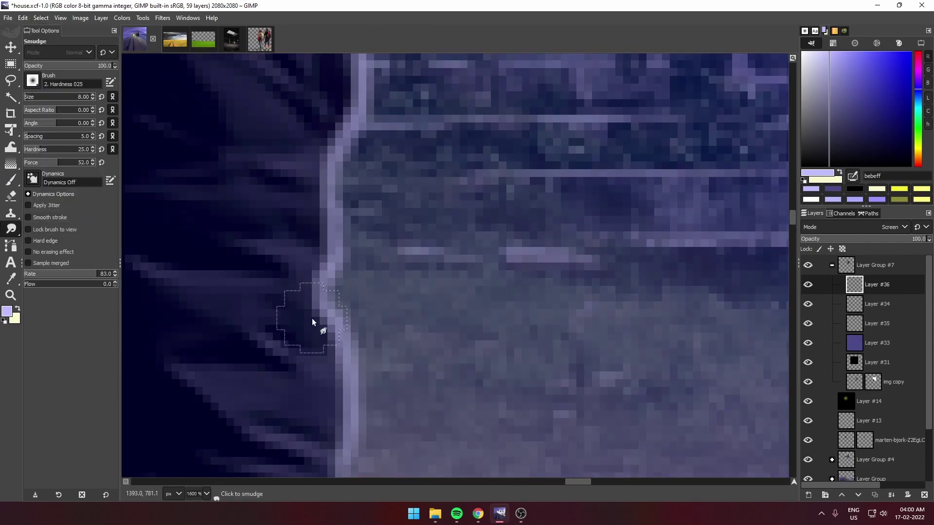
scroll(288, 182, "up", 2)
scroll(340, 228, "down", 2)
scroll(302, 251, "down", 2)
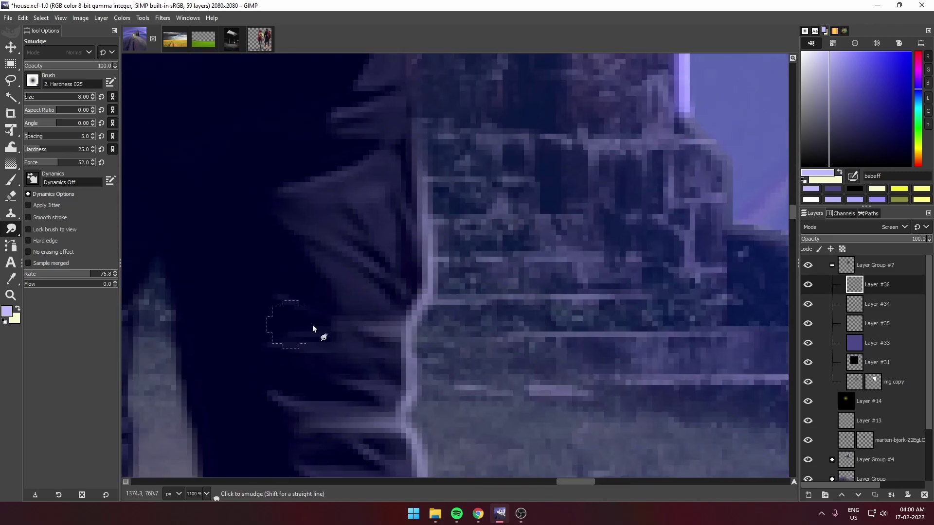
scroll(317, 330, "down", 2)
scroll(442, 313, "up", 3)
scroll(292, 254, "up", 2)
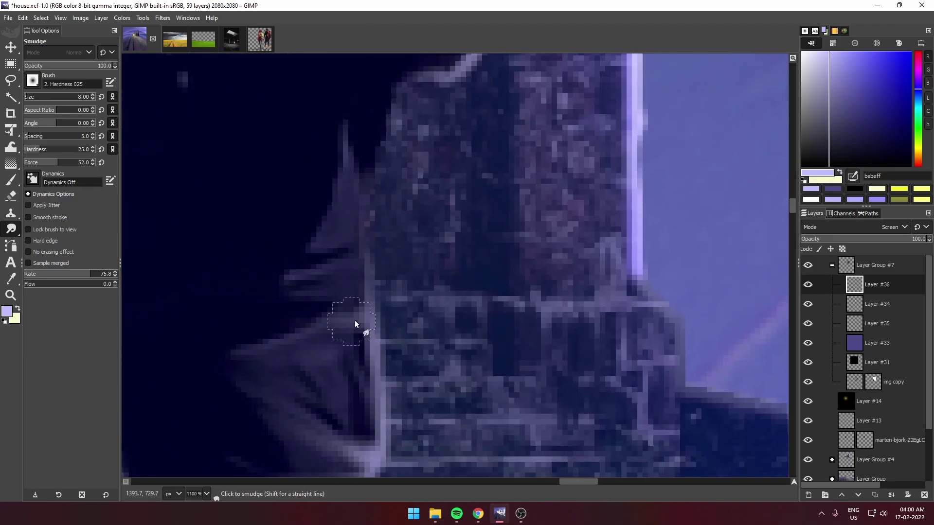
scroll(354, 320, "down", 3)
scroll(384, 308, "up", 2)
scroll(457, 344, "up", 2)
scroll(359, 312, "up", 2)
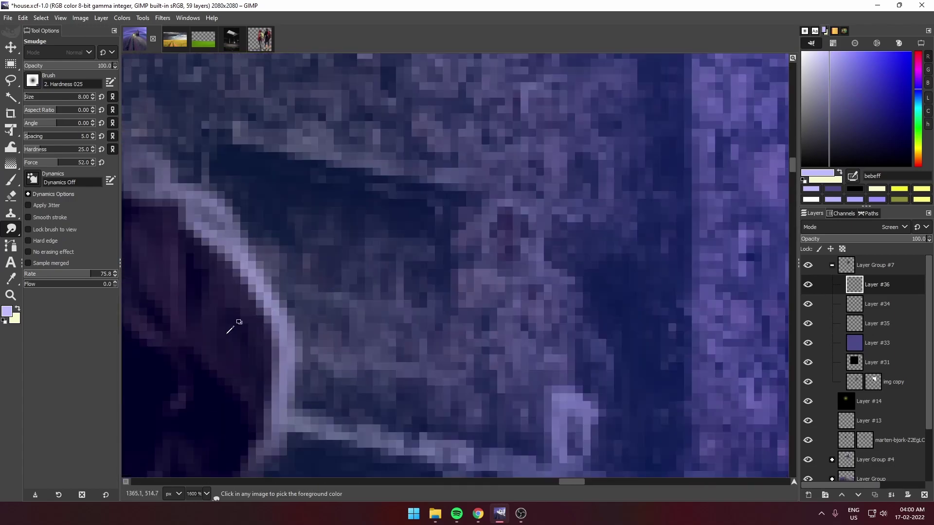
scroll(230, 329, "down", 4)
scroll(467, 229, "up", 2)
scroll(423, 258, "down", 3)
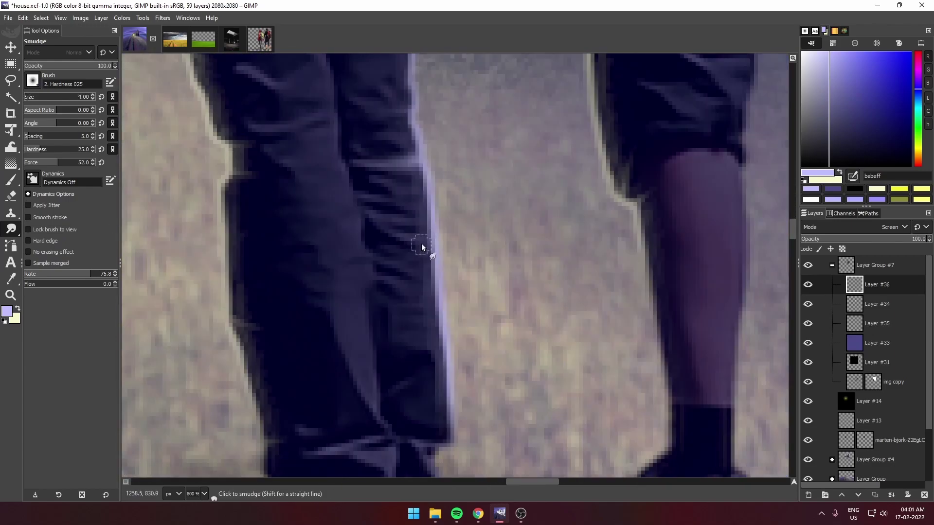
scroll(437, 288, "down", 3)
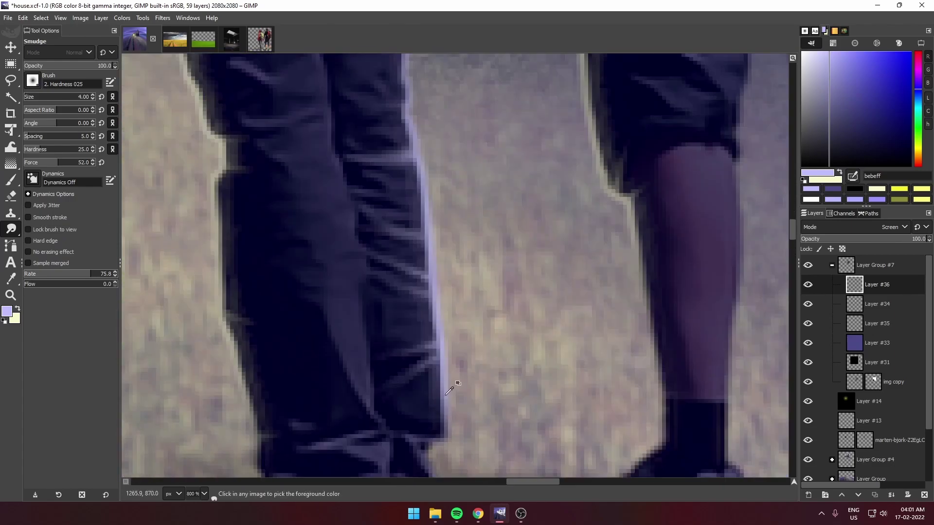
scroll(299, 334, "up", 3)
scroll(414, 339, "down", 2)
Step: Trace the trouser-leg edge with a path and stroke it at 6 px
left_click(17, 186)
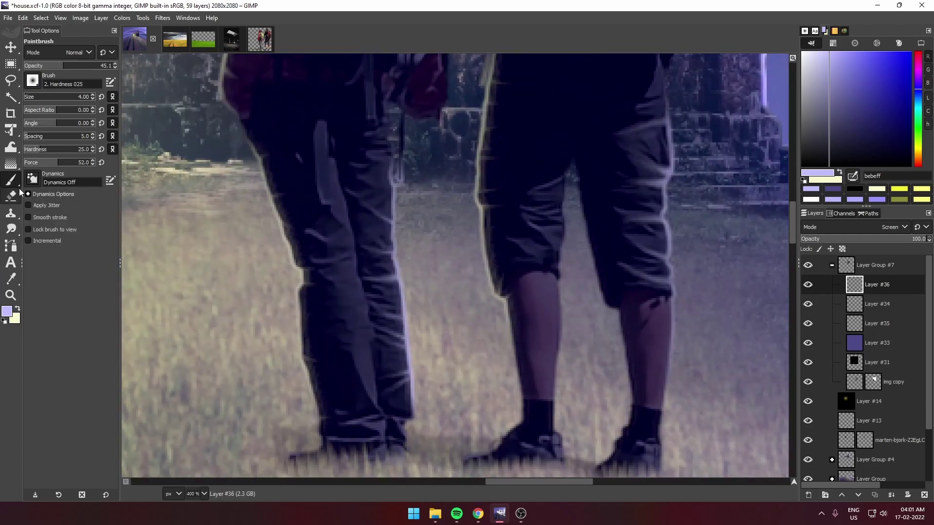
key("b")
scroll(380, 292, "up", 2)
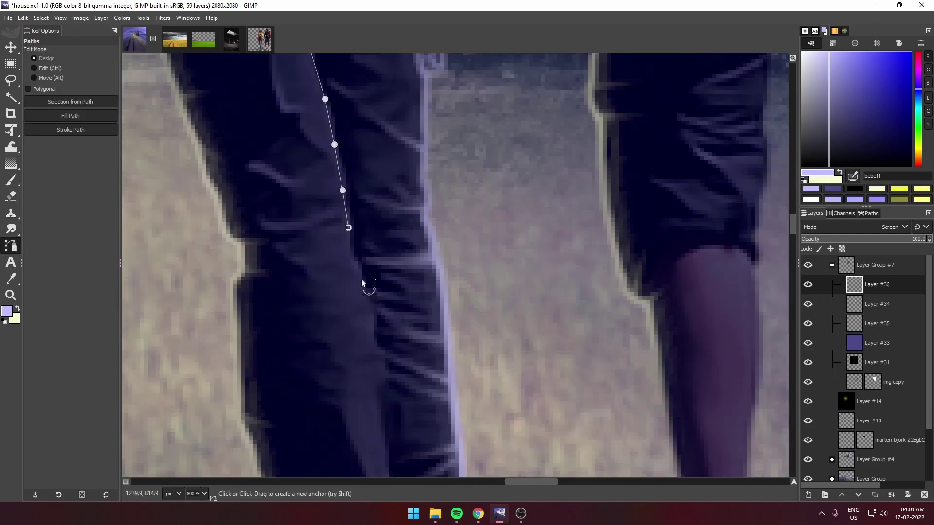
scroll(363, 283, "down", 3)
scroll(363, 283, "up", 3)
left_click(70, 130)
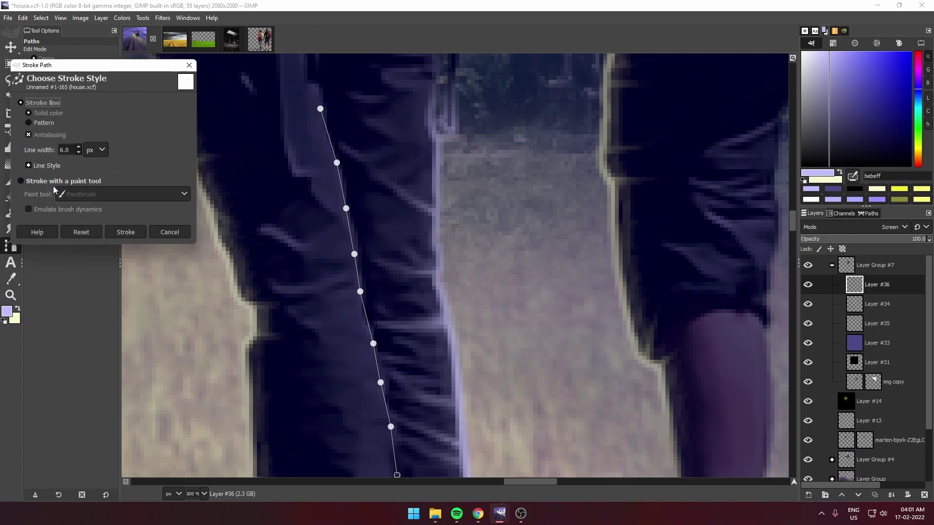
key("Return")
scroll(340, 263, "down", 2)
Step: Smudge the stroked highlight line into the trouser fabric
left_click(11, 229)
scroll(281, 183, "up", 3)
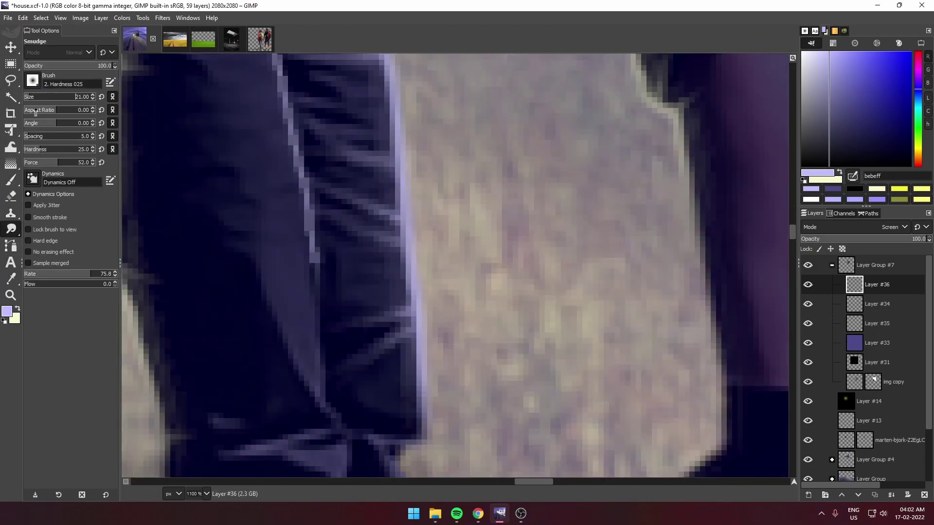
scroll(93, 98, "up", 3)
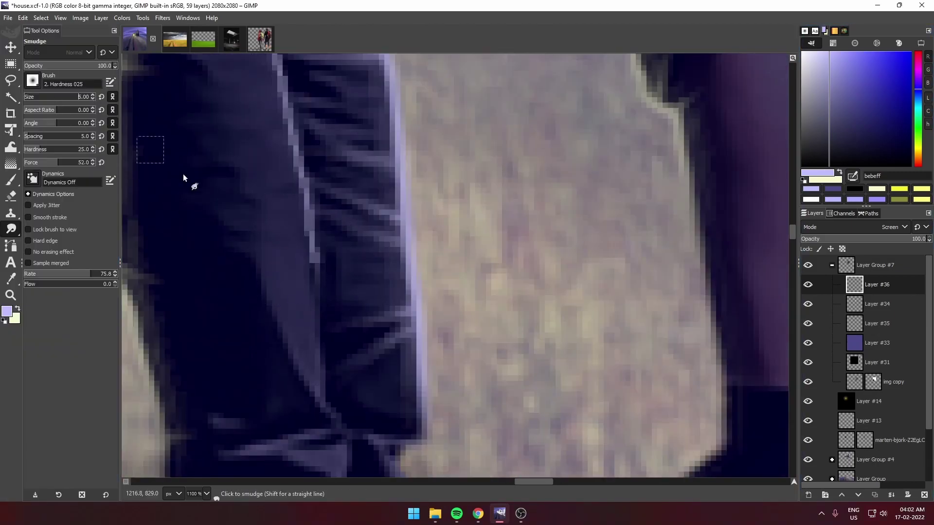
scroll(323, 395, "down", 2)
scroll(342, 250, "up", 2)
scroll(342, 250, "up", 2)
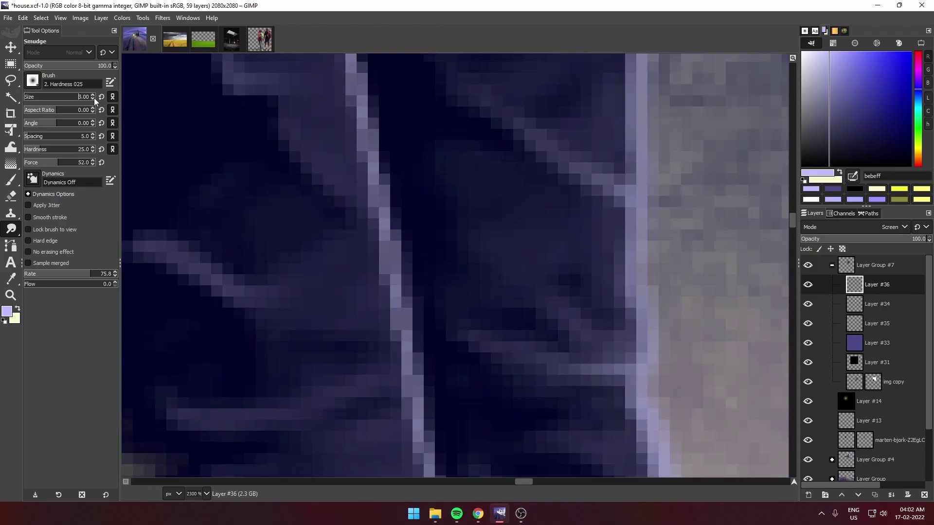
scroll(94, 97, "down", 3)
scroll(369, 234, "up", 1)
scroll(414, 219, "up", 3)
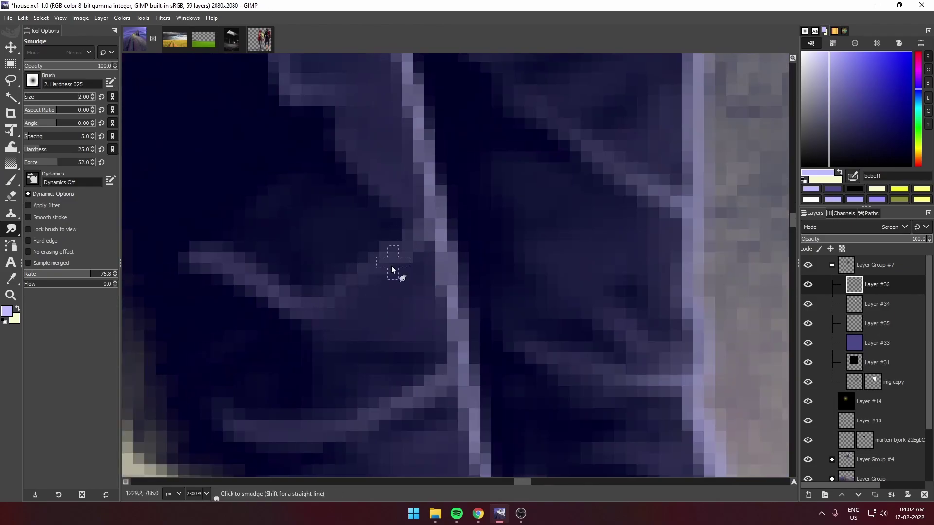
scroll(341, 195, "down", 5)
scroll(408, 384, "up", 4)
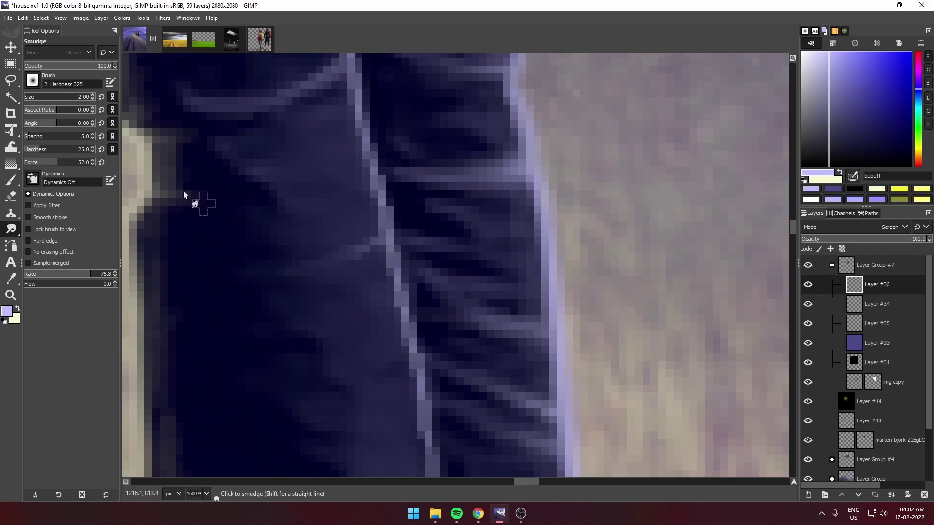
scroll(352, 366, "down", 5)
scroll(277, 381, "up", 5)
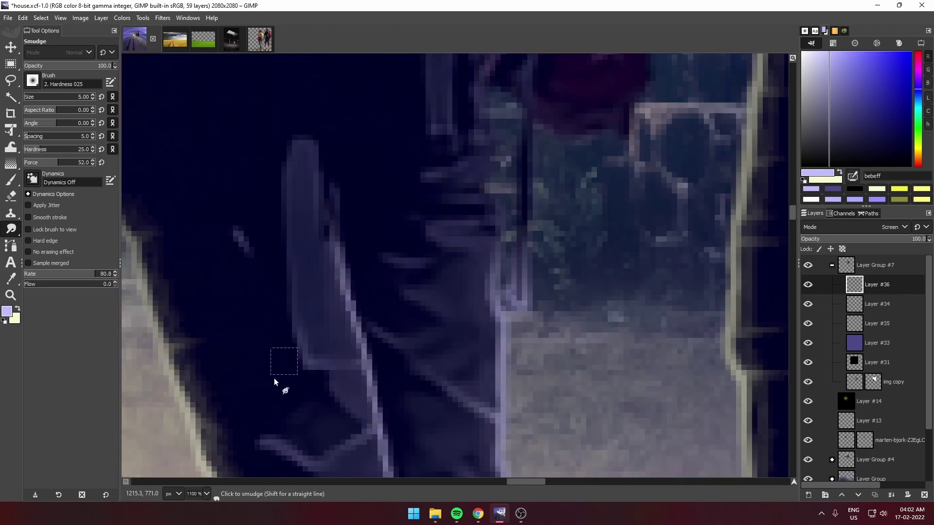
scroll(375, 368, "down", 1)
scroll(380, 249, "up", 1)
scroll(476, 425, "down", 5)
scroll(444, 392, "down", 2)
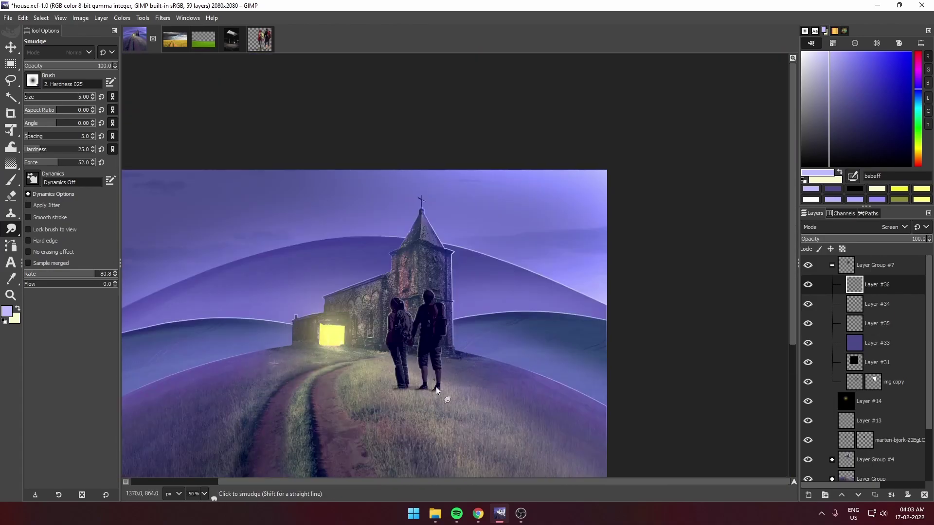
scroll(438, 389, "down", 2)
Step: Add Layer #37, paint a yellow glow along the left hiker's edge, then undo it
scroll(379, 377, "up", 5)
key("shift+ctrl+n")
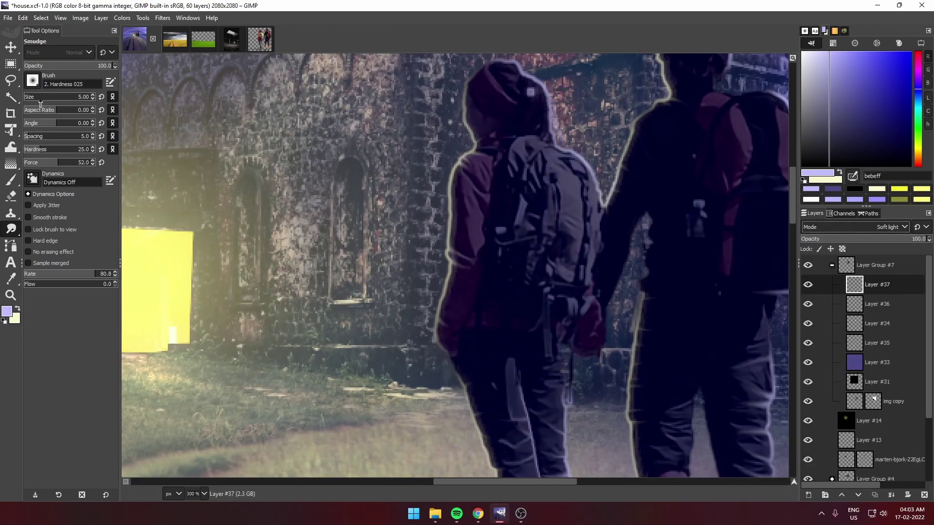
left_click(34, 19)
left_click(459, 202)
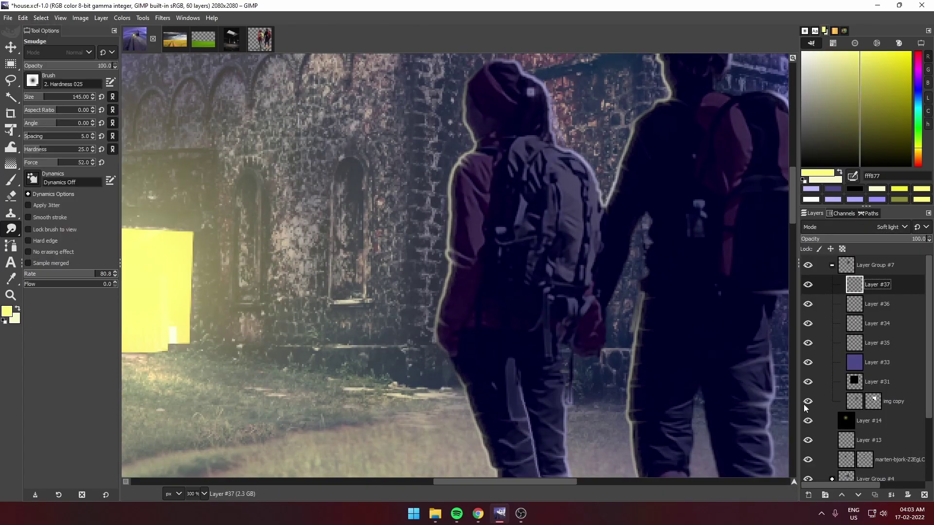
key("p")
left_click_drag(474, 146, 440, 321)
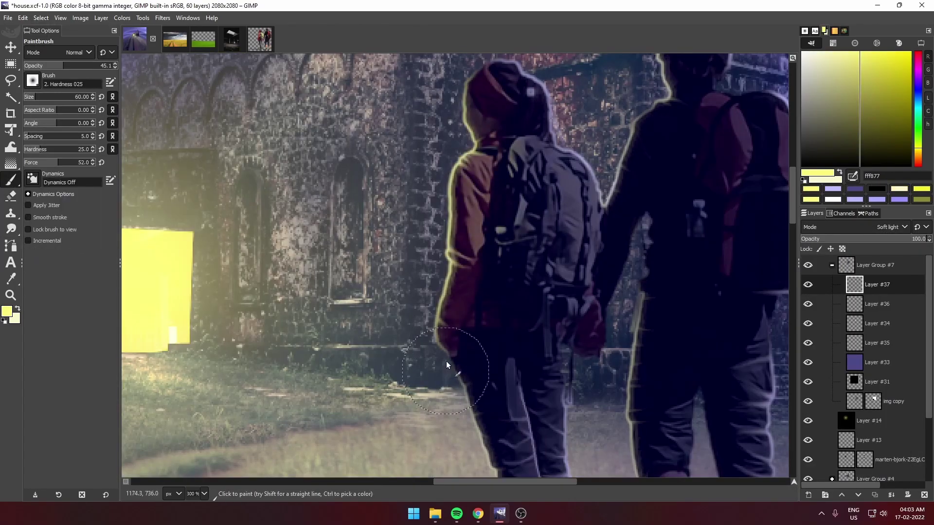
scroll(446, 361, "down", 1)
scroll(463, 455, "down", 1)
scroll(520, 210, "down", 1)
scroll(384, 273, "down", 1)
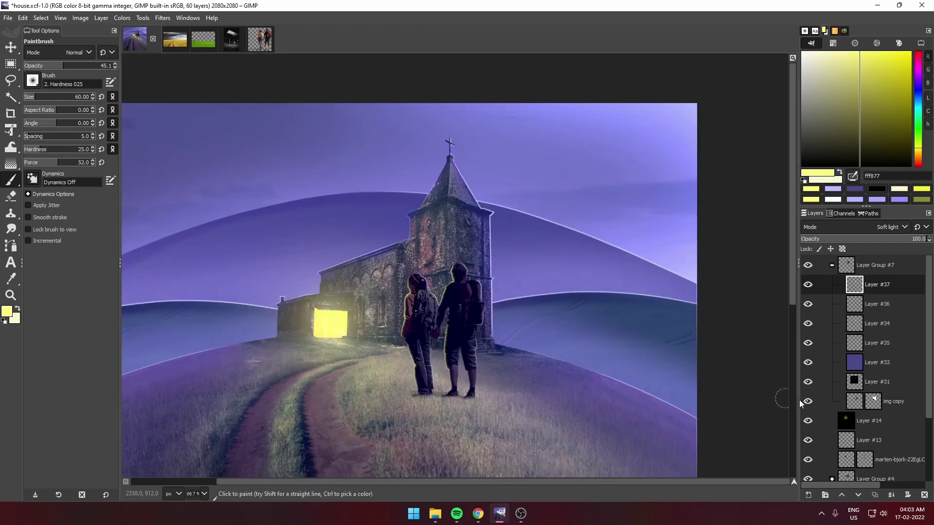
key("ctrl+z")
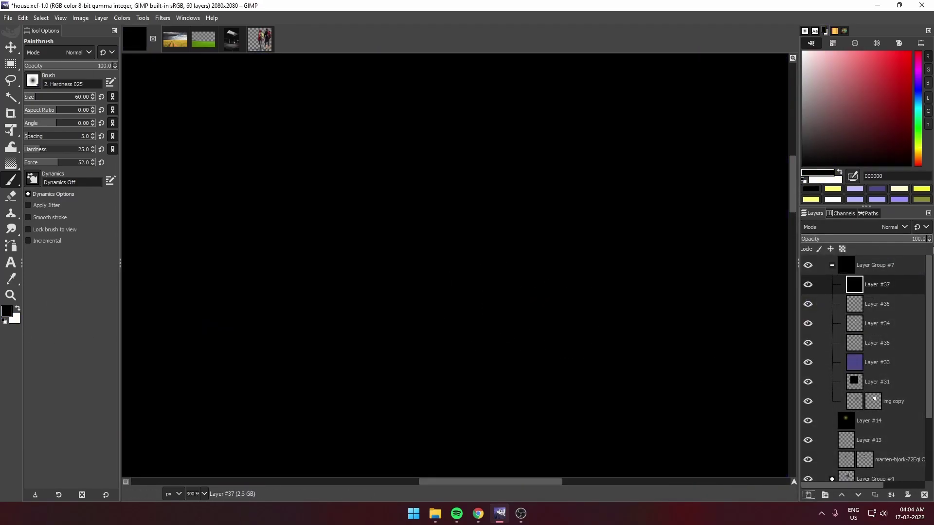
Step: Set Layer #37 to Dodge, move it below Layer #35, and brighten the figure's edge
left_click(893, 228)
left_click(821, 349)
scroll(552, 320, "up", 2)
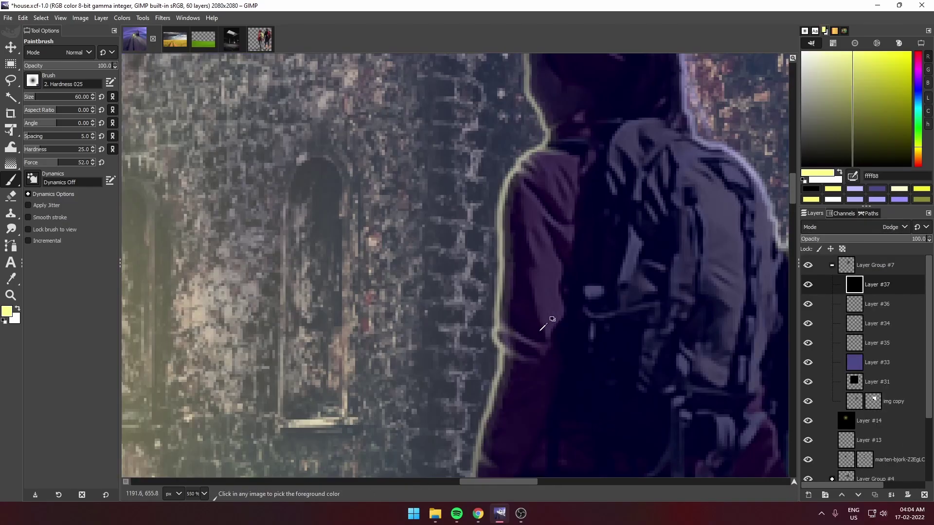
scroll(398, 211, "down", 7)
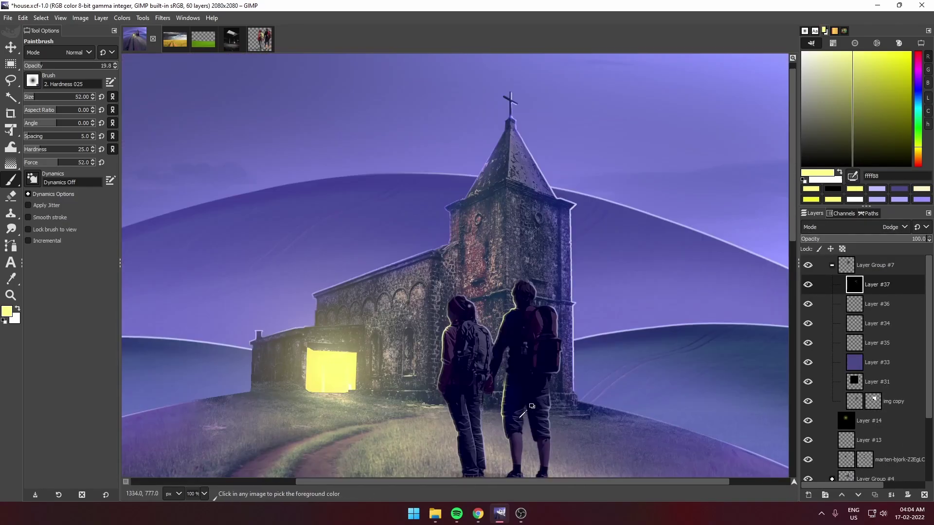
scroll(498, 284, "up", 9)
scroll(497, 284, "down", 5)
left_click_drag(878, 284, 869, 343)
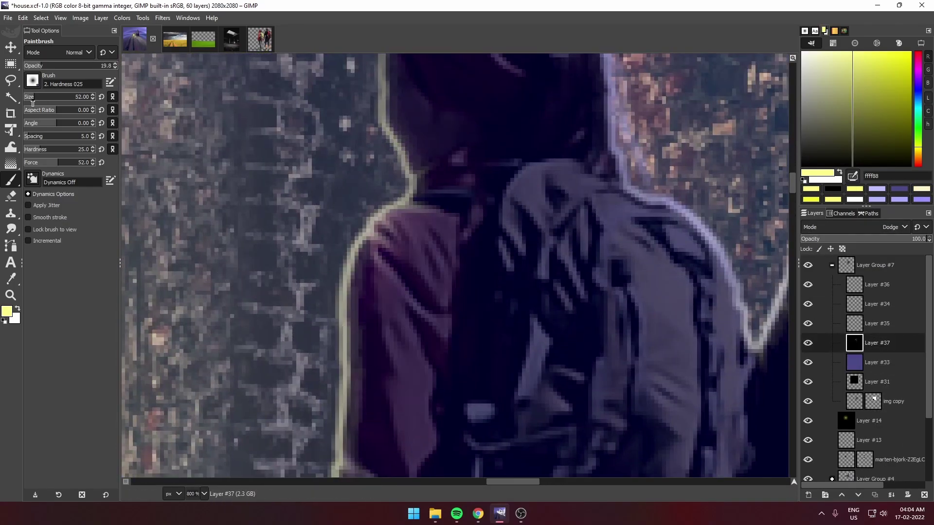
scroll(384, 104, "up", 5)
left_click_drag(393, 273, 386, 340)
scroll(387, 341, "down", 6)
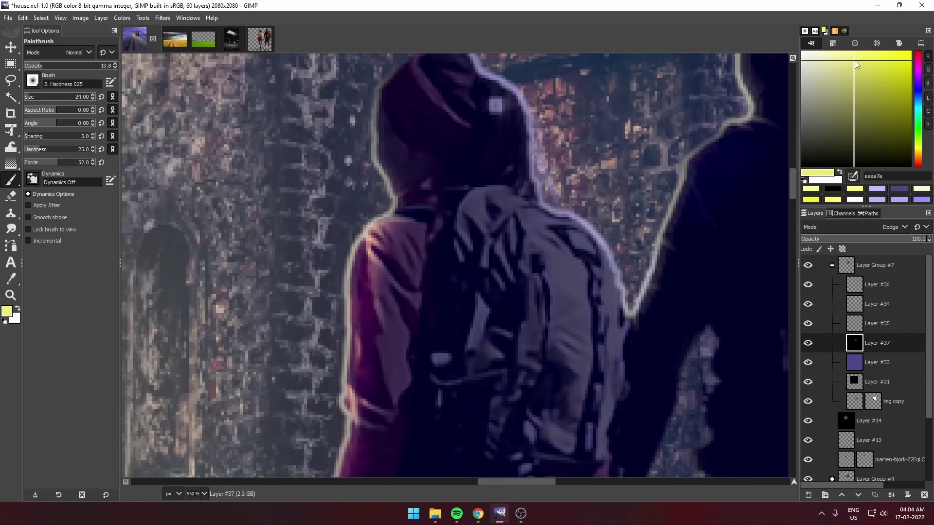
scroll(366, 173, "up", 5)
Step: Add black-filled Screen Layer #38, paint a yellow hood-edge highlight, then hide it
key("shift+ctrl+n")
left_click(856, 491)
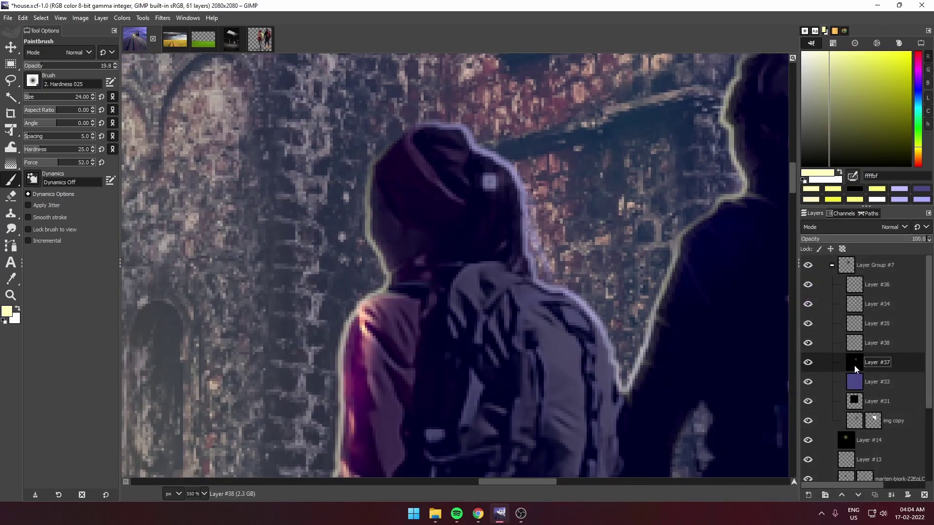
key("d")
key("alt+BackSpace")
key("x")
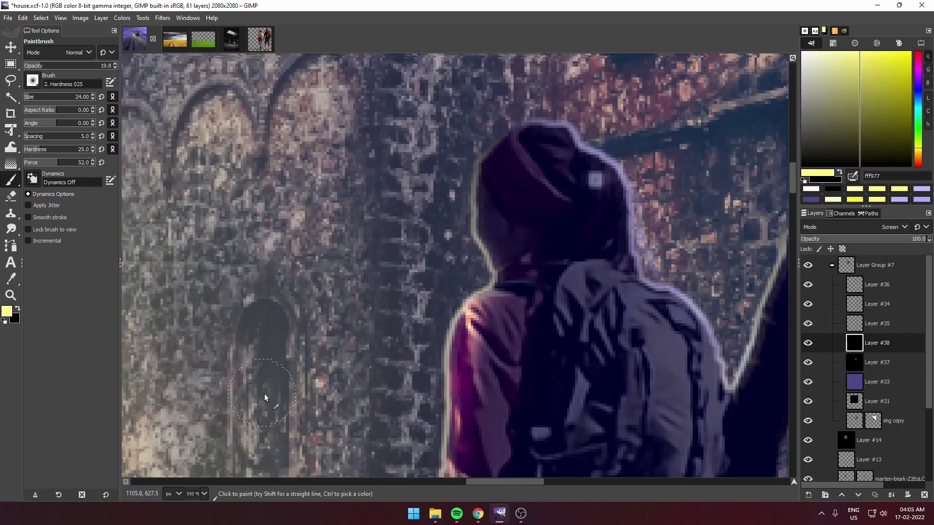
left_click_drag(491, 146, 479, 263)
scroll(471, 279, "down", 1)
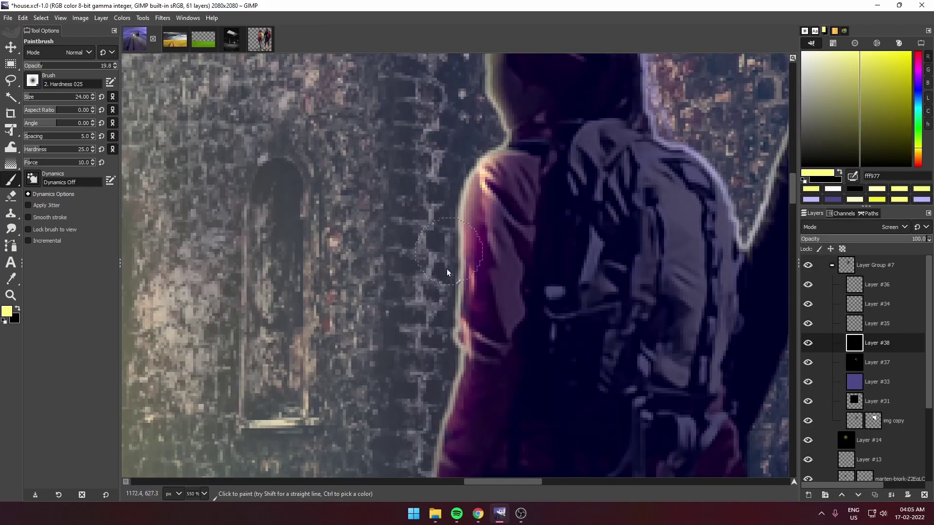
scroll(447, 269, "down", 1)
scroll(451, 367, "down", 1)
scroll(525, 389, "down", 2)
left_click(808, 342)
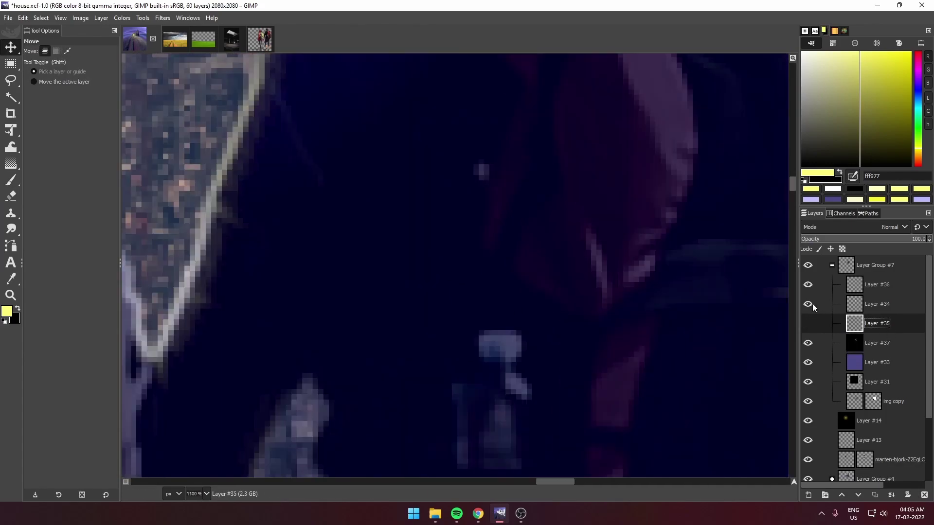
Step: Smudge the left hiker's outline on Layer #34
left_click(859, 309)
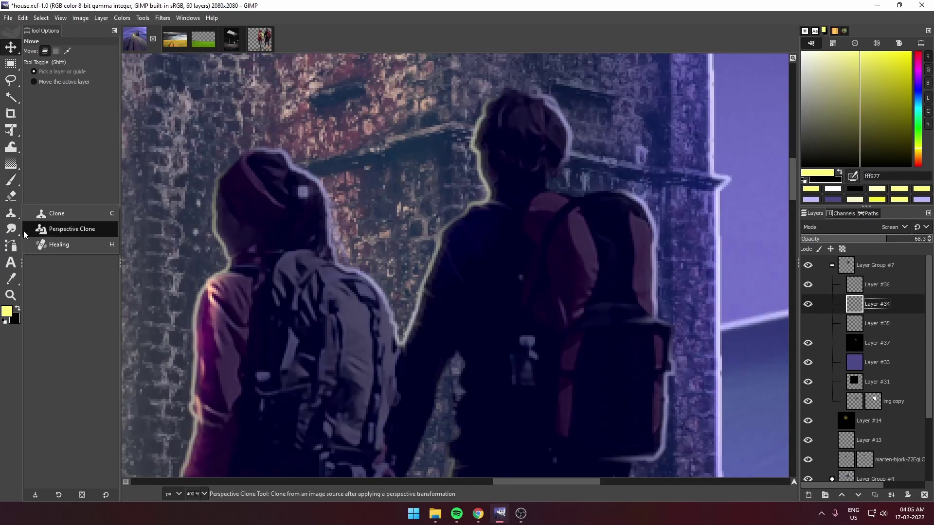
left_click(11, 228)
scroll(587, 355, "up", 1)
scroll(597, 240, "up", 1)
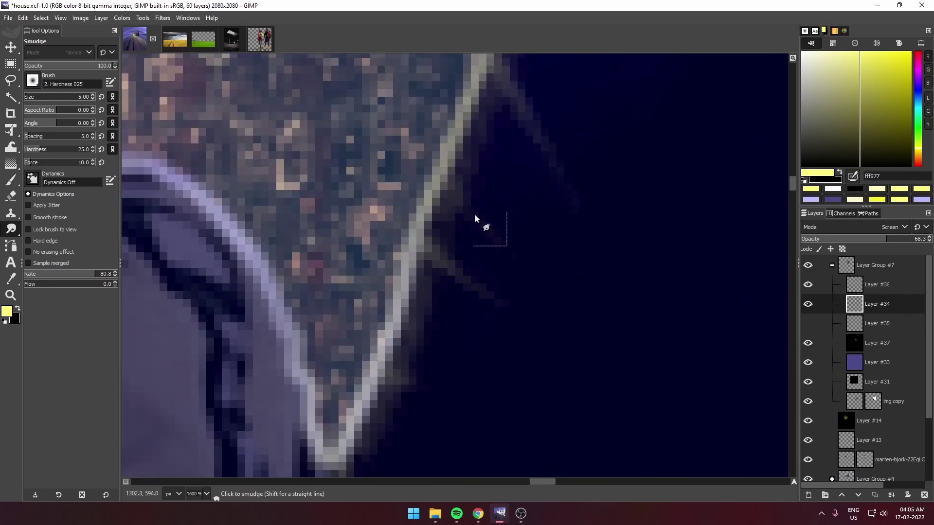
scroll(497, 328, "down", 1)
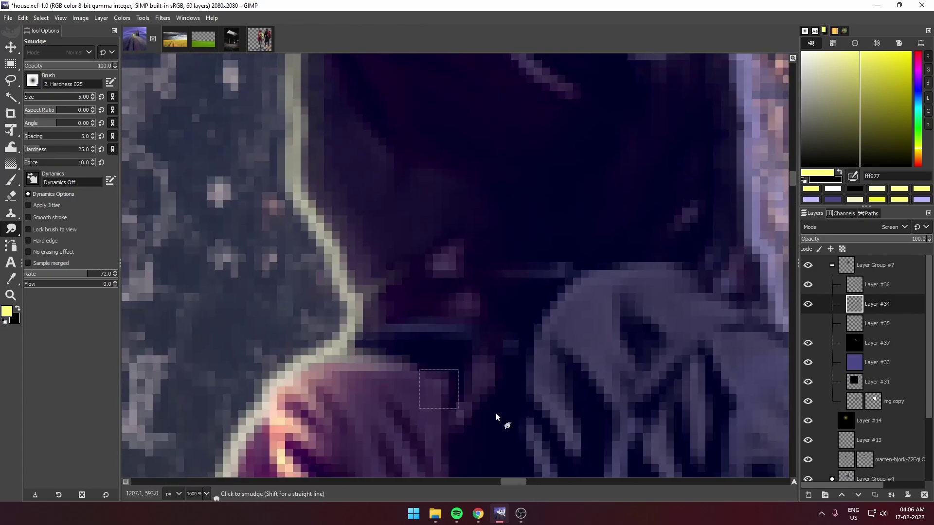
Step: Delete Layer #37 from the layer stack
left_click(923, 493)
left_click(851, 305)
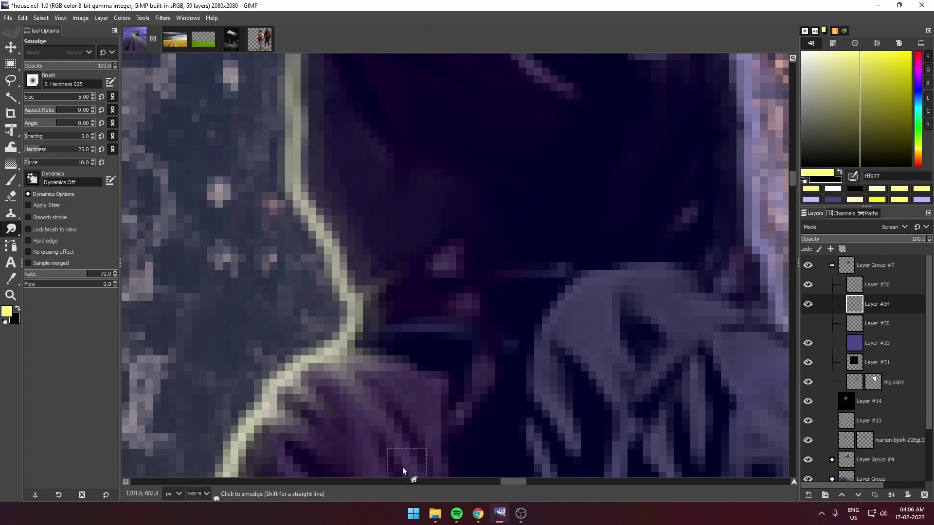
scroll(438, 414, "down", 8)
scroll(487, 350, "down", 2)
scroll(491, 343, "down", 3)
scroll(497, 342, "up", 2)
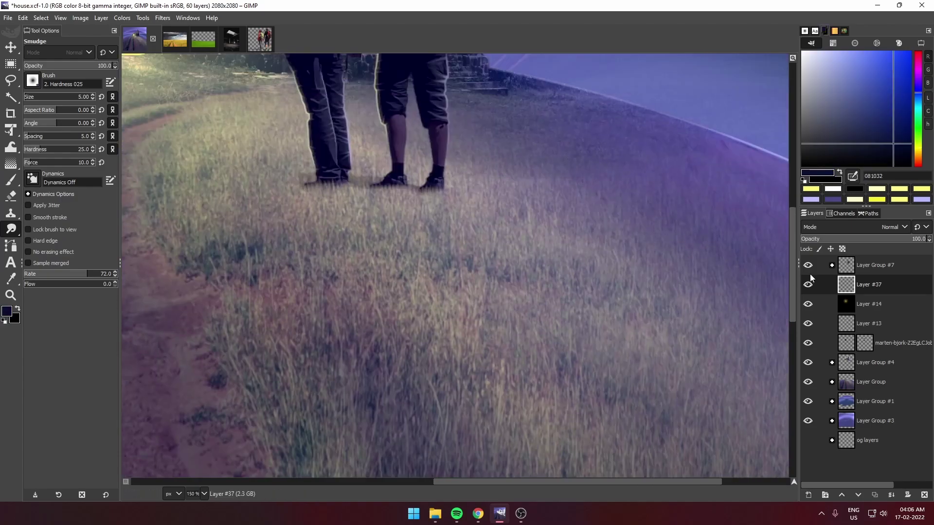
Step: Load the hikers' outline as a selection and fill it dark on Layer #37
key("p")
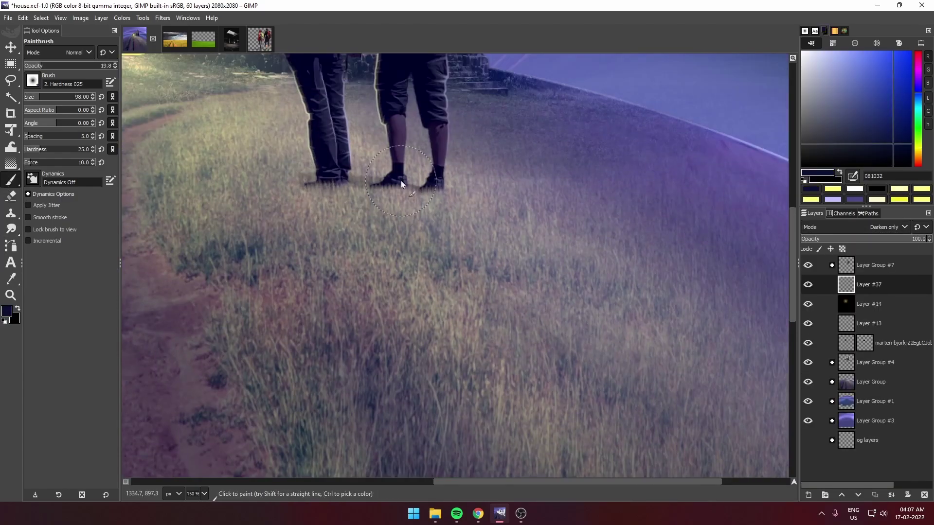
scroll(657, 348, "down", 4)
scroll(657, 349, "up", 3)
left_click(846, 285, "alt")
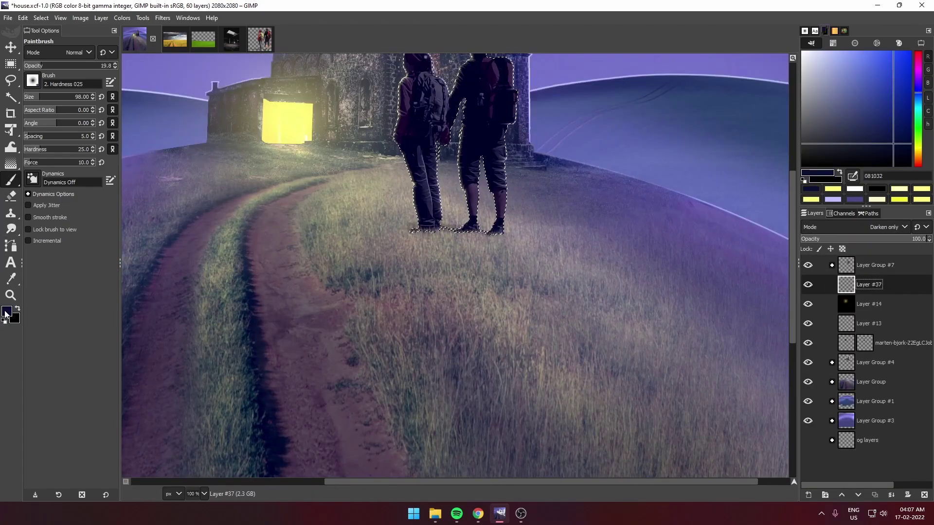
key("shift+t")
left_click(492, 119)
scroll(492, 119, "down", 4)
Step: Unified-transform the dark shape into a perspective shadow falling from the hikers' feet across the grass
key("Escape")
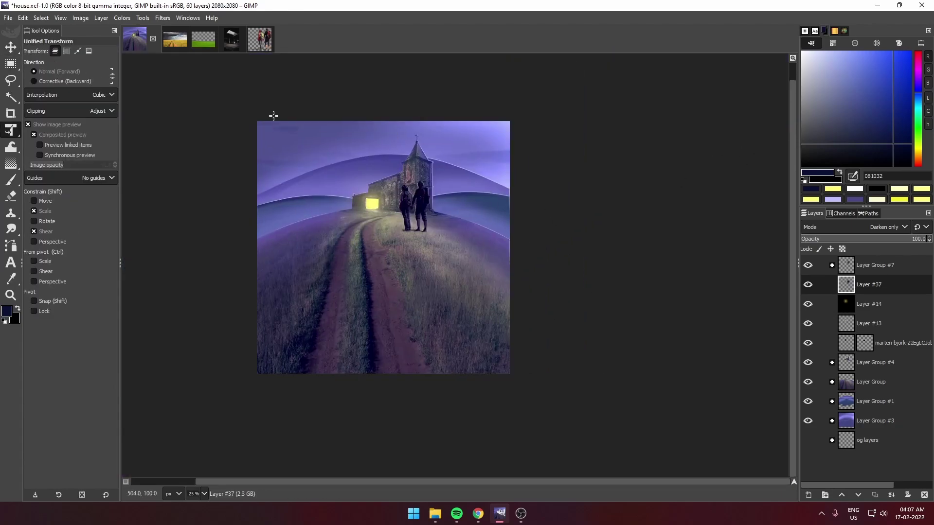
left_click(334, 212)
scroll(334, 212, "up", 4)
scroll(482, 263, "up", 3)
scroll(410, 427, "down", 2)
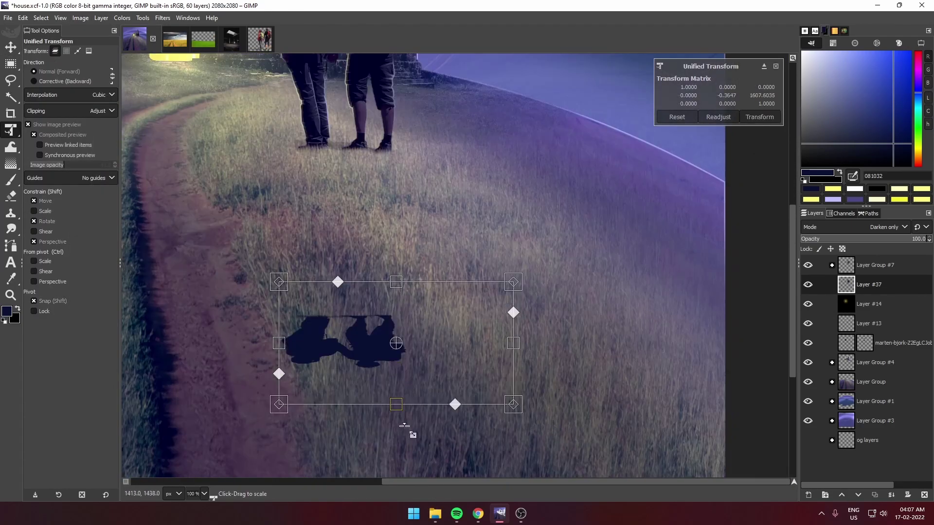
mouse_move(409, 427)
left_mouse_down()
mouse_move(465, 274)
mouse_move(533, 292)
left_mouse_up()
left_click_drag(613, 223, 671, 263)
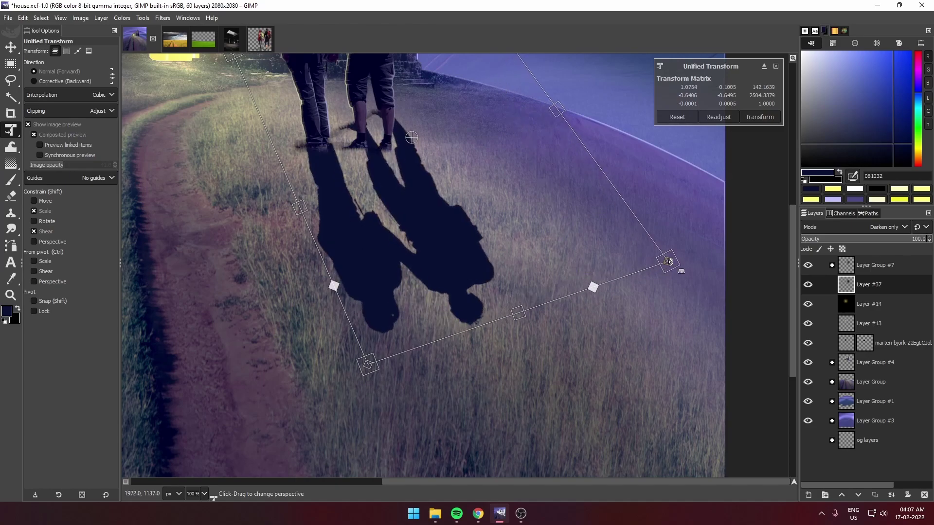
left_click_drag(365, 359, 404, 402)
scroll(404, 403, "down", 2)
scroll(404, 403, "down", 1)
left_click_drag(511, 304, 568, 271)
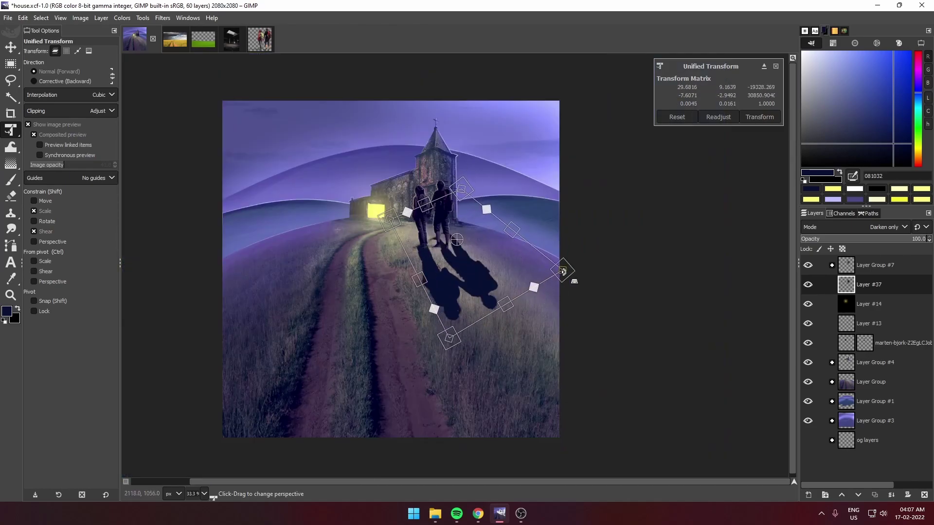
left_click_drag(493, 274, 462, 275)
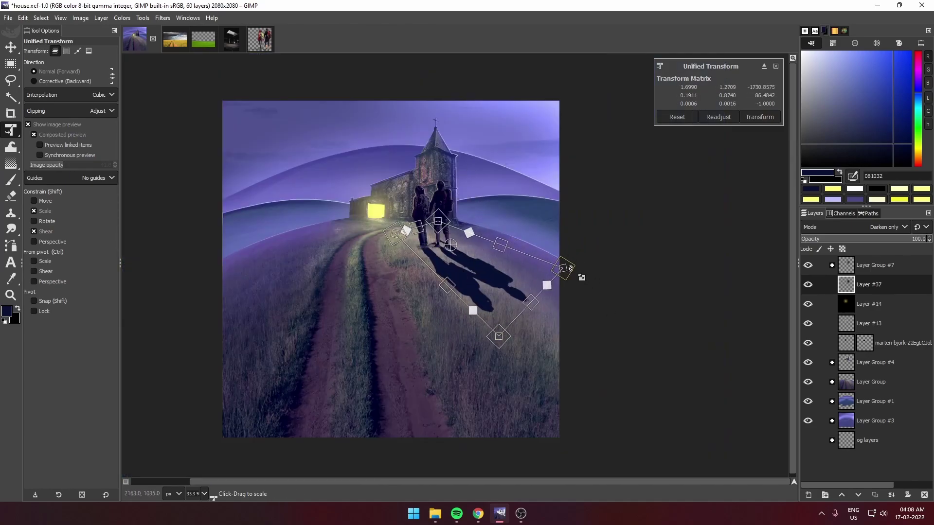
key("Return")
Step: Add a layer mask to the shadow layer and reset colours to black and white
key("2")
left_click(908, 495)
key("Return")
key("p")
key("d")
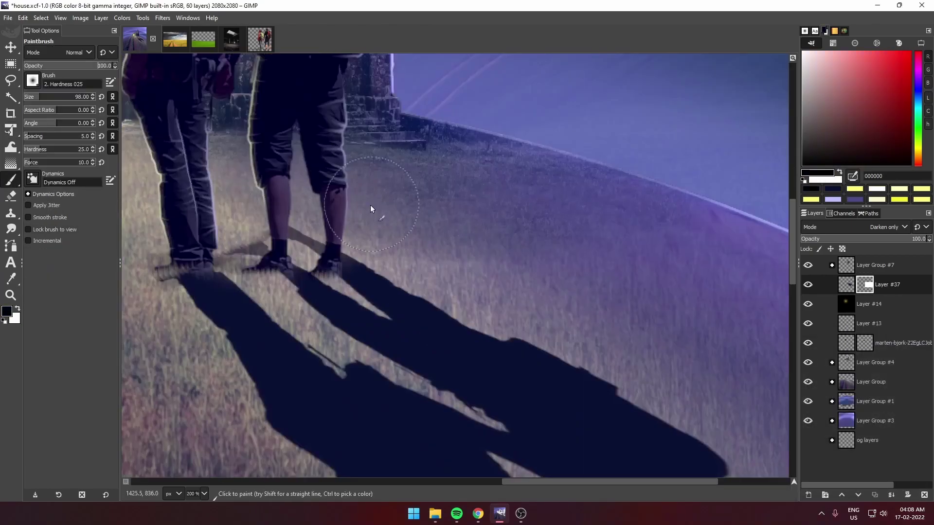
Step: Refine the shadow's transform, narrowing its left side and nudging it up-left
key("shift+t")
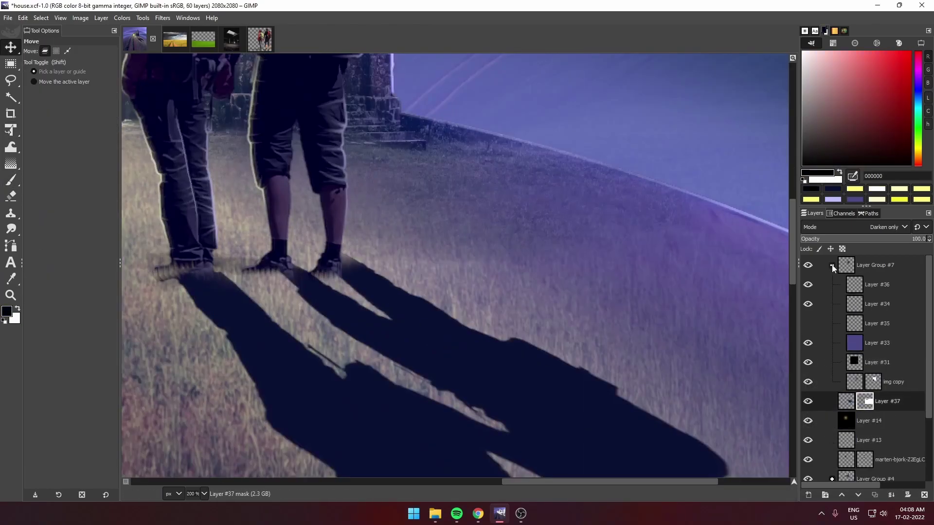
left_click_drag(465, 377, 443, 386)
key("ctrl+z")
key("shift+ctrl+j")
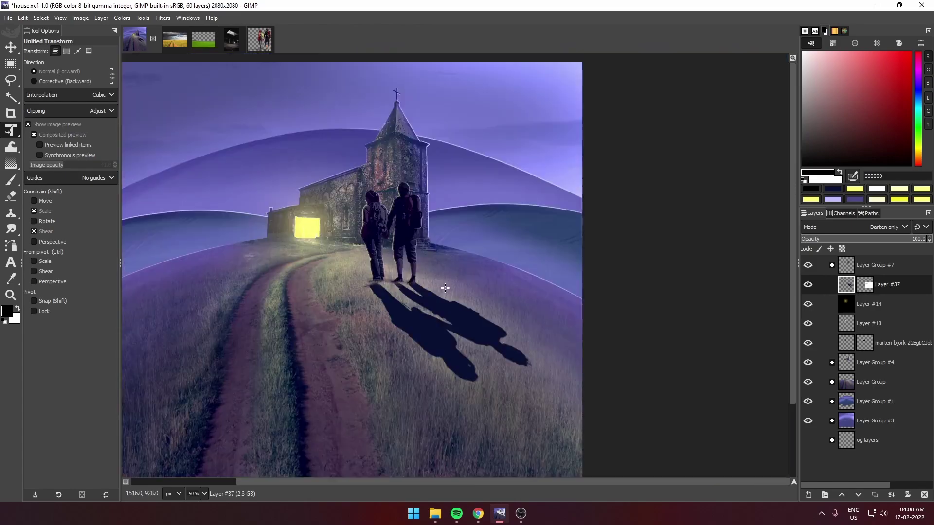
key("1")
key("minus")
left_click_drag(344, 354, 355, 355)
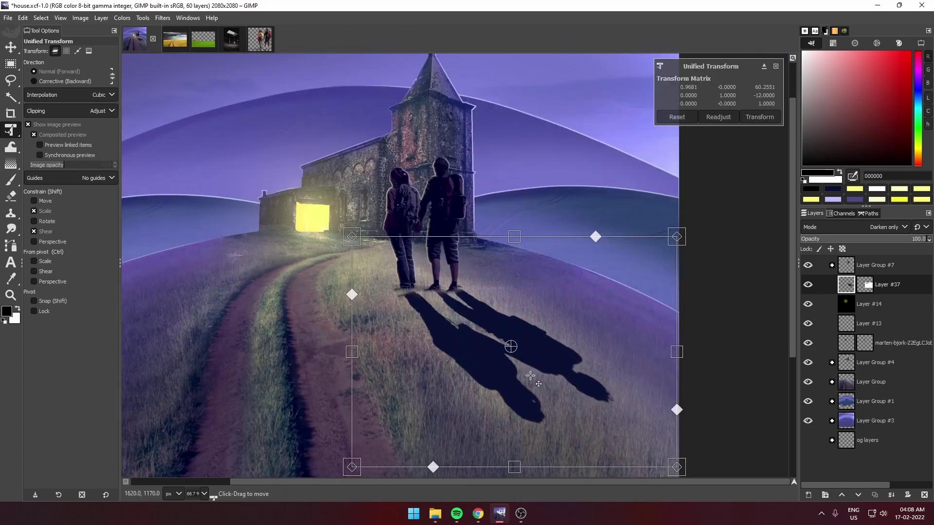
left_click_drag(486, 316, 481, 312)
key("Return")
key("minus")
Step: Set the shadow opacity to 81.1 and group it with Layer Group #7
left_click_drag(890, 239, 903, 239)
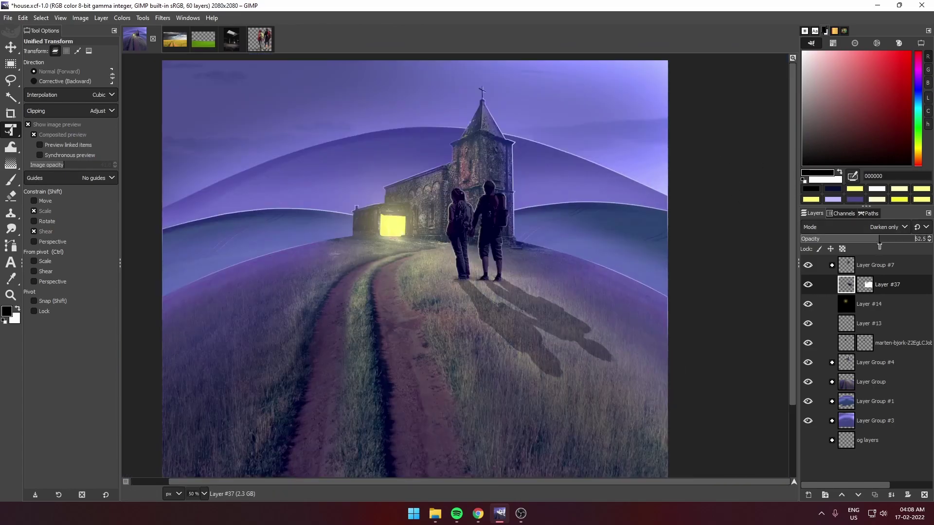
key("minus")
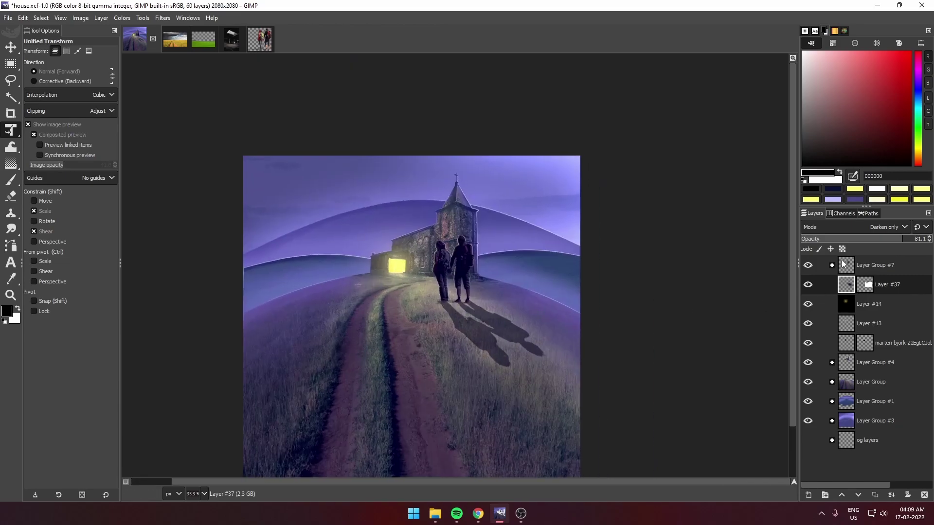
left_click(844, 265, "shift")
left_click(825, 496)
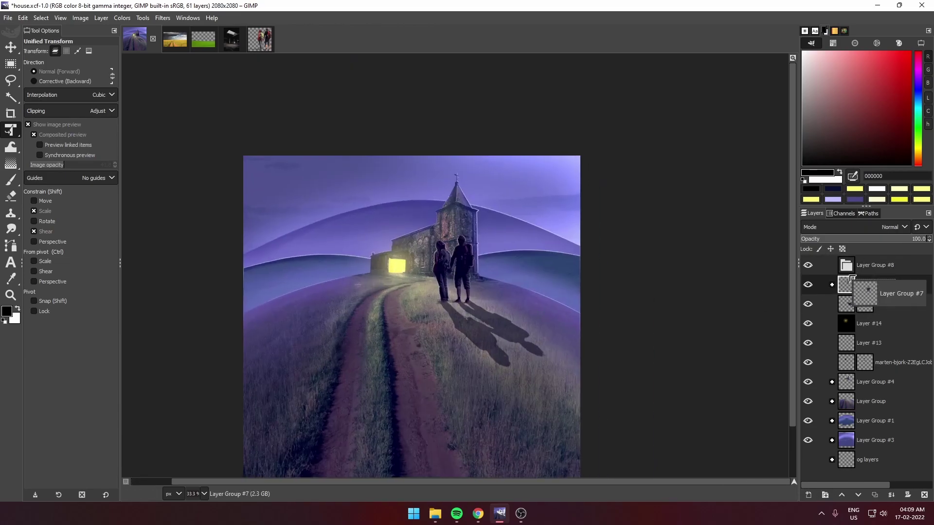
Step: Duplicate the hikers-and-shadow group, hide the original, and shrink the copy onto the path by the church
left_click(874, 496)
left_click(808, 285)
left_click(438, 292)
mouse_move(438, 292)
left_mouse_down()
mouse_move(488, 253)
mouse_move(444, 253)
left_mouse_up()
left_click_drag(559, 436, 524, 405)
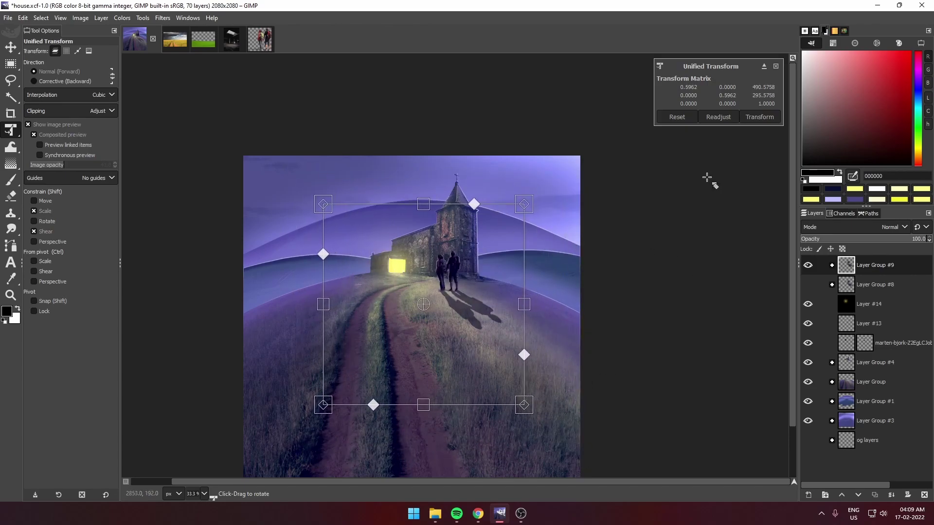
key("Return")
Step: Zoom out to the whole image and select Layer #30 inside Layer Group #4
key("minus")
key("m")
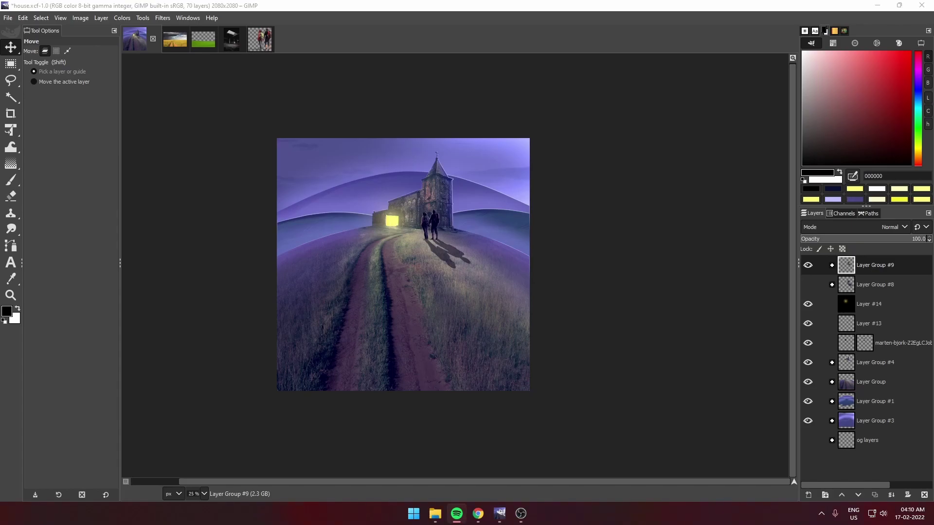
scroll(342, 211, "up", 4)
scroll(448, 354, "up", 3)
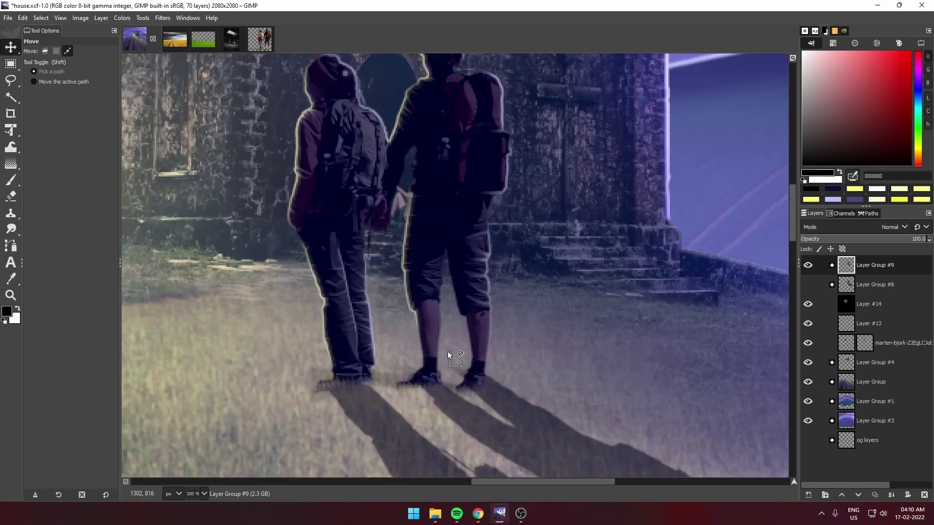
scroll(521, 317, "down", 4)
scroll(513, 301, "up", 5)
scroll(513, 299, "down", 8)
scroll(521, 344, "up", 4)
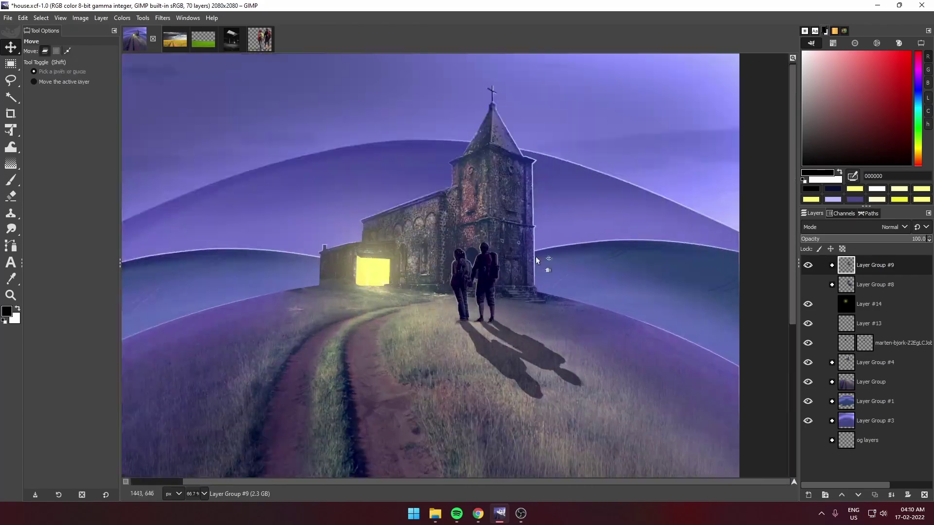
scroll(536, 256, "up", 5)
left_click(832, 363)
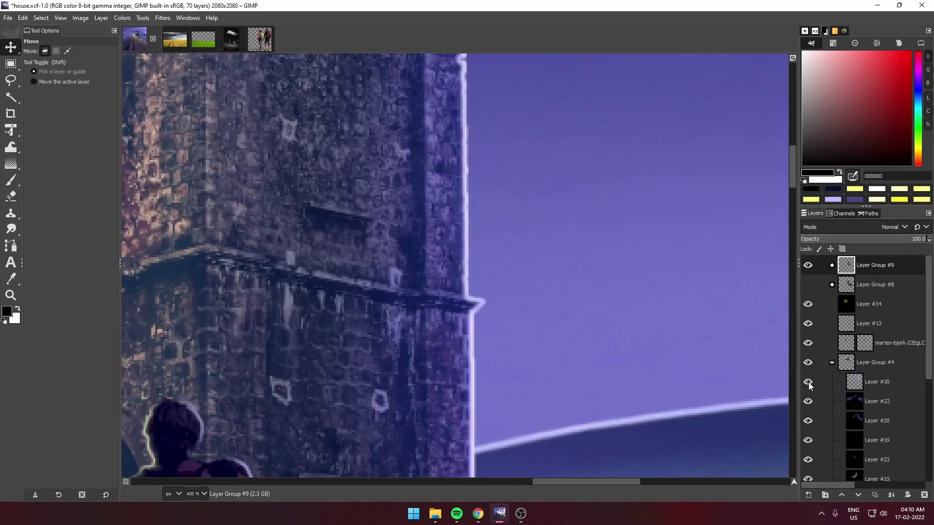
left_click(873, 382)
left_click(10, 229)
Step: Smudge the bright halos along the church tower and roof edges at Rate about 93
key("plus")
key("plus")
key("plus")
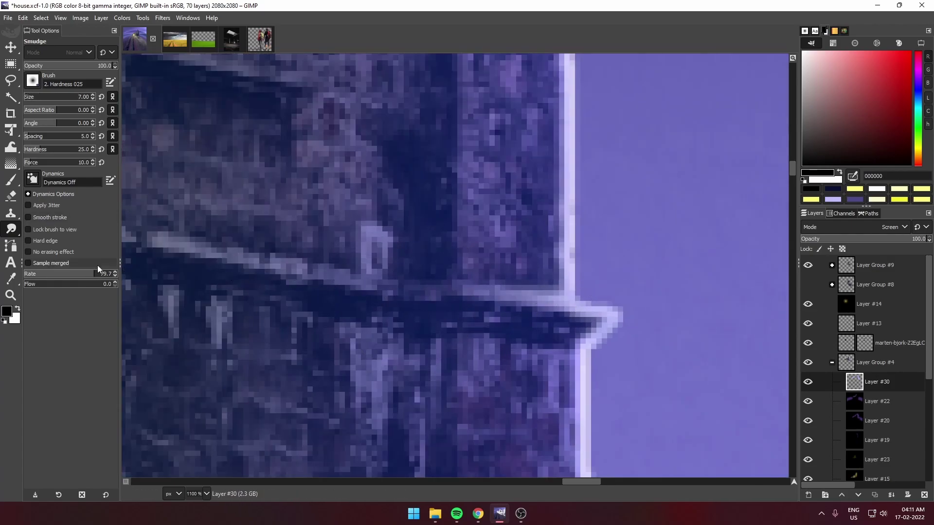
left_click_drag(98, 273, 111, 274)
scroll(501, 227, "down", 2)
scroll(501, 227, "down", 3)
scroll(501, 227, "up", 5)
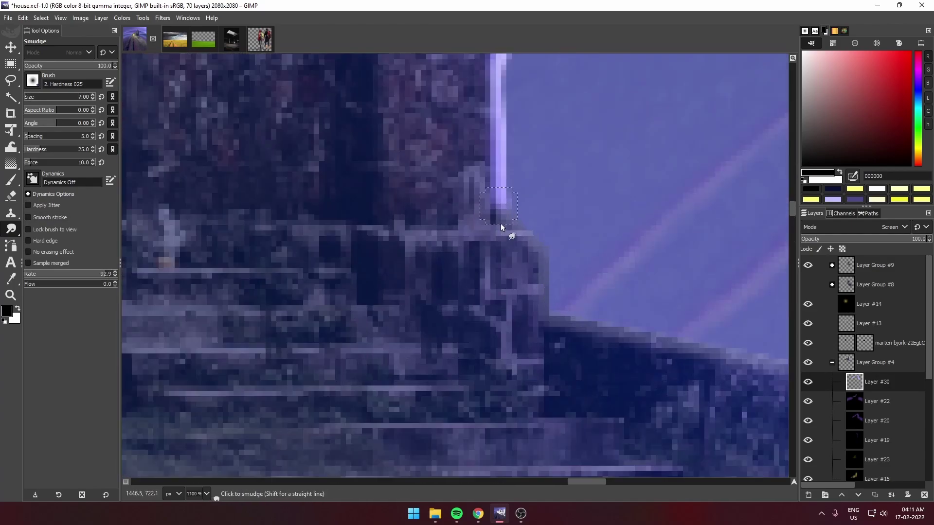
scroll(501, 227, "down", 5)
scroll(492, 271, "up", 4)
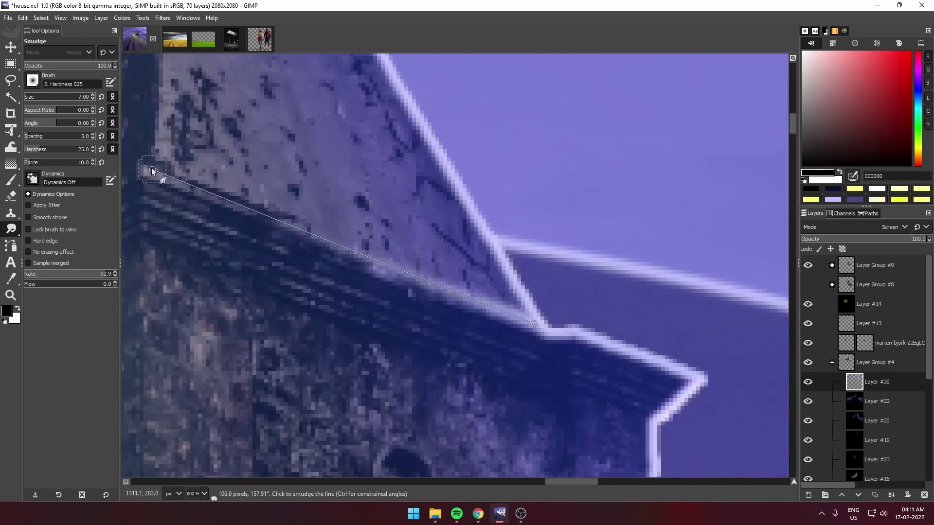
scroll(141, 161, "down", 5)
scroll(472, 267, "up", 5)
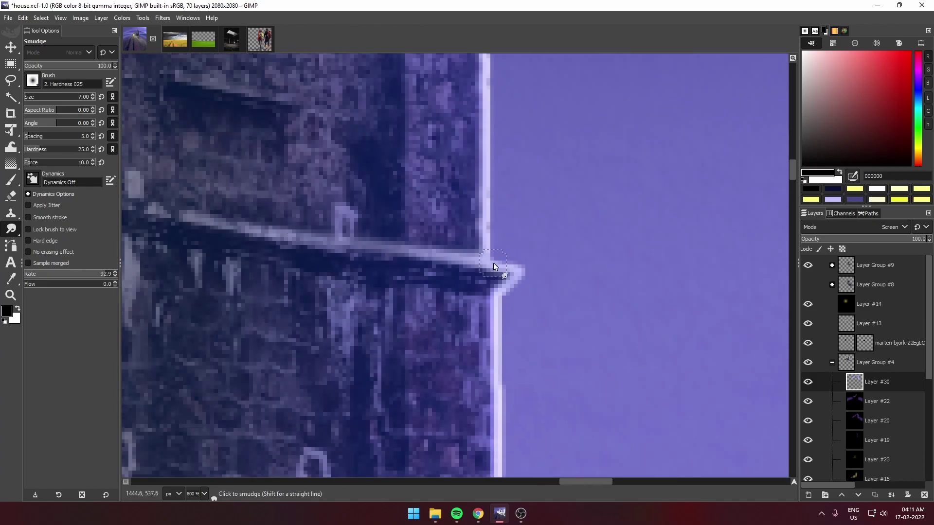
scroll(494, 267, "down", 5)
scroll(340, 208, "up", 2)
scroll(330, 334, "up", 2)
scroll(480, 277, "down", 5)
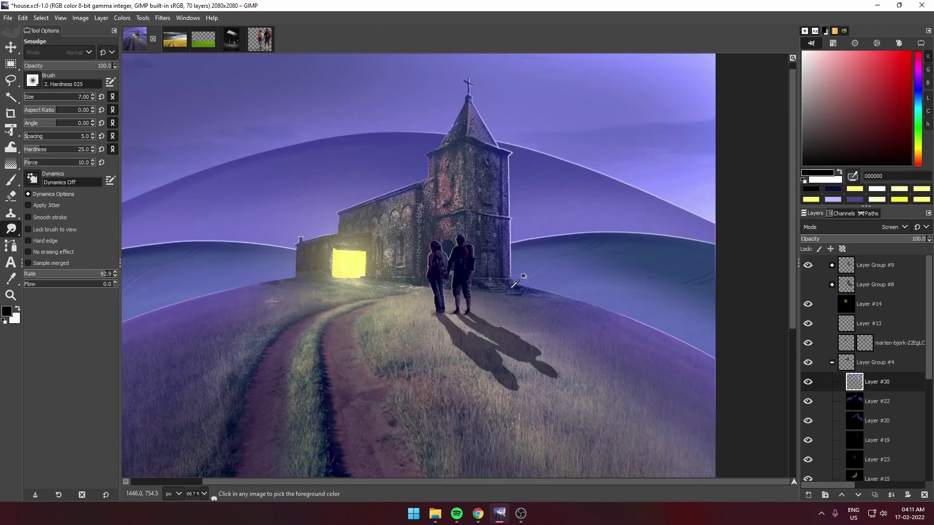
scroll(514, 284, "down", 2)
scroll(515, 283, "up", 1)
Step: Return to the Move tool and collapse Layer Group #4
key("m")
left_click(832, 362)
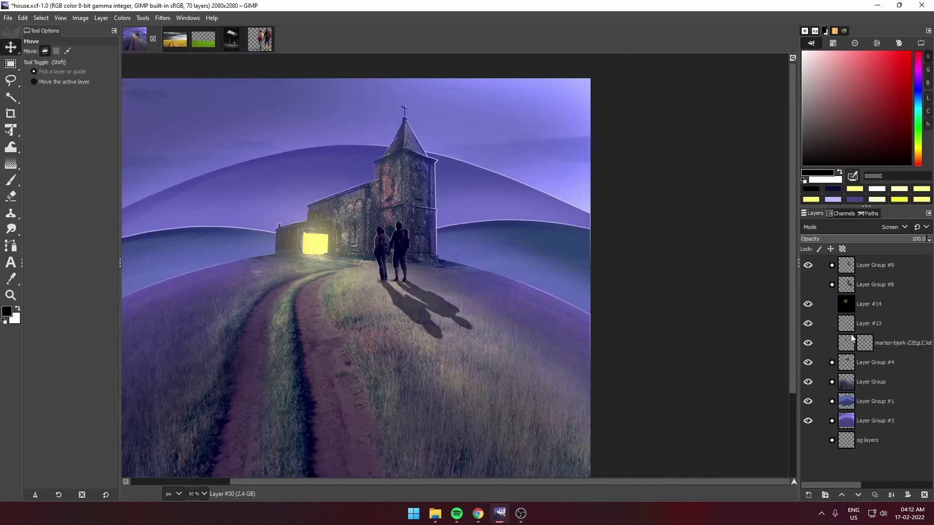
scroll(477, 273, "down", 3)
scroll(476, 273, "up", 2)
Step: Create a New from Visible layer above Layer Group #9 and duplicate it
left_click(871, 265)
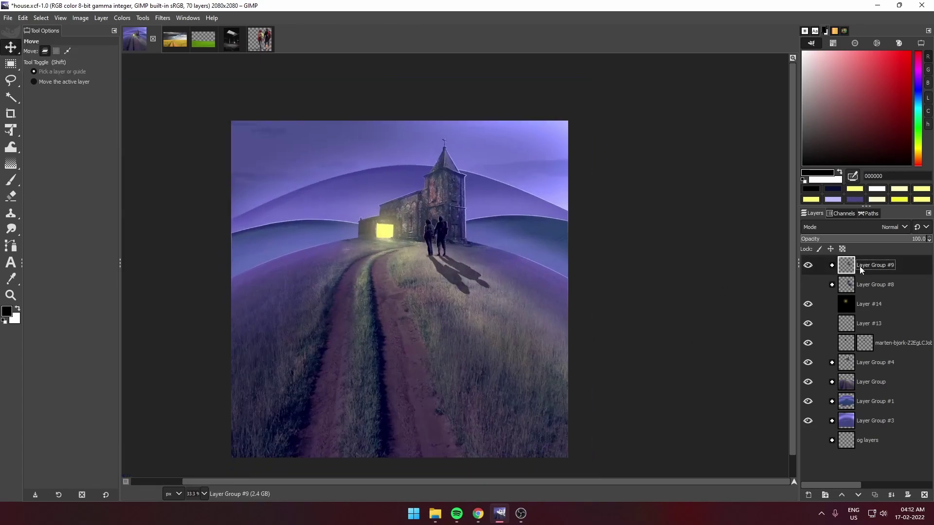
right_click(856, 265)
left_click(801, 88)
left_click(875, 495)
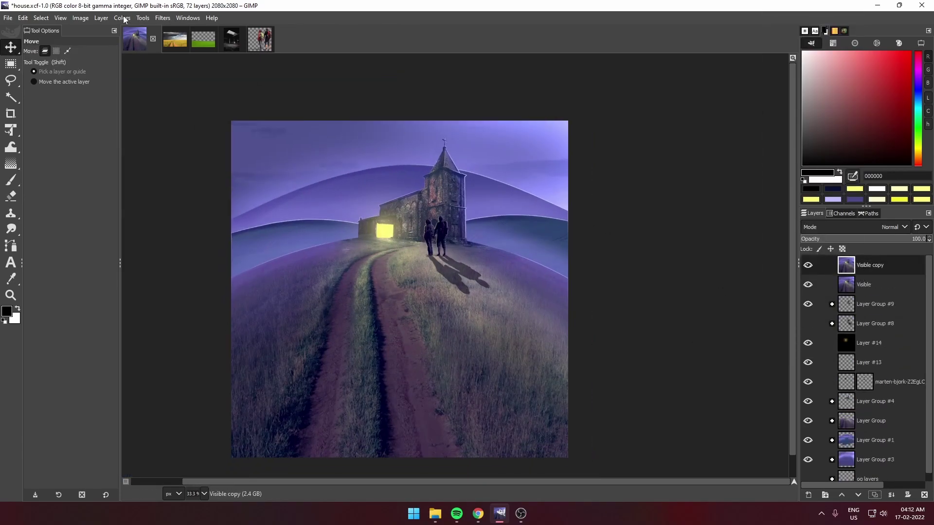
Step: Tint the copy teal with Channel Mixer: Red-in-Green 0.098, Blue-in-Green 0.280, reduced strength
left_click(819, 257)
left_click(793, 296)
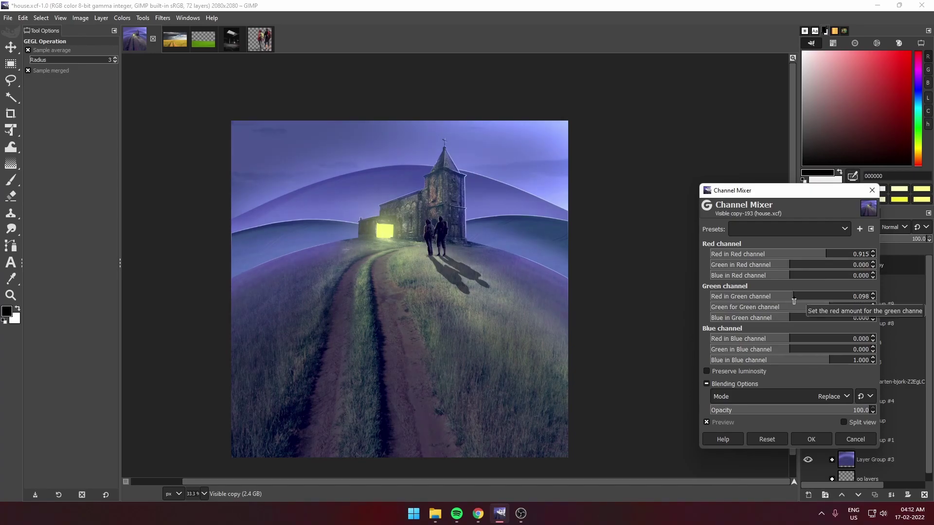
left_click(801, 319)
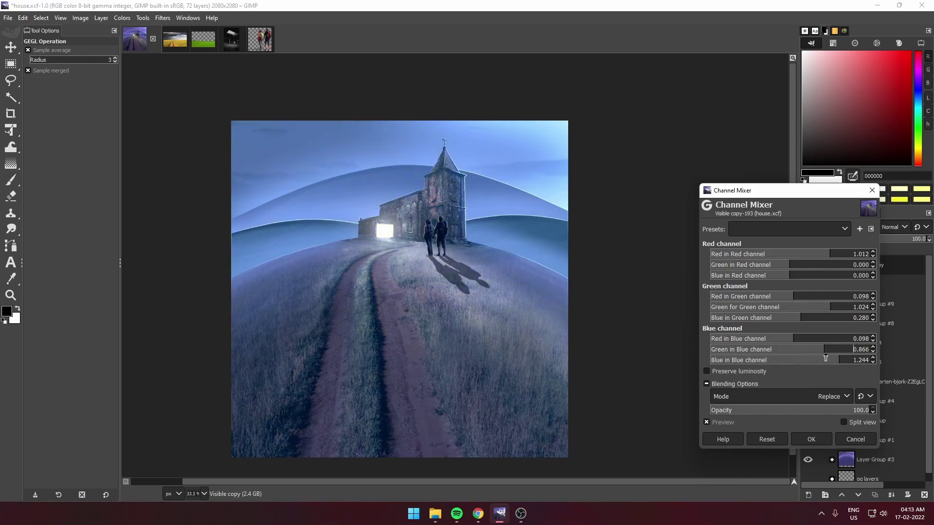
left_click_drag(832, 254, 889, 256)
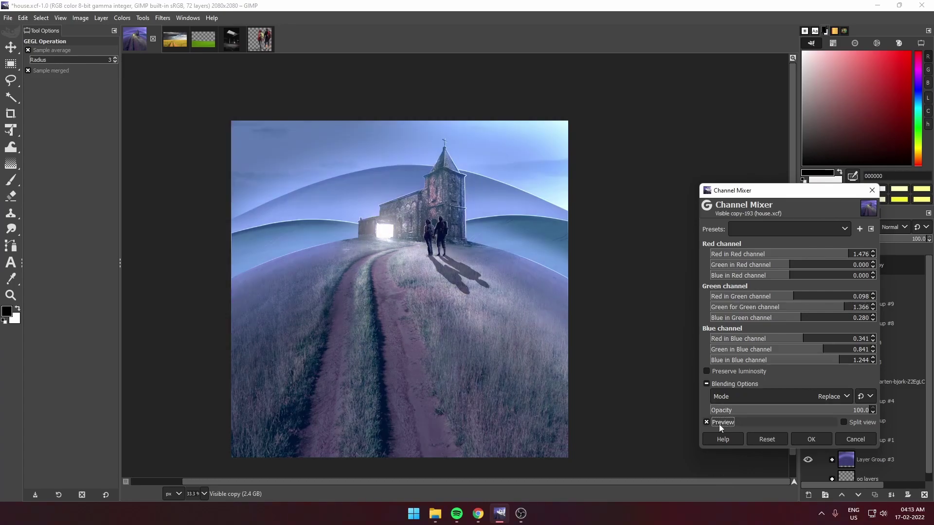
left_click(788, 229)
left_click(790, 316)
left_click_drag(733, 411, 785, 423)
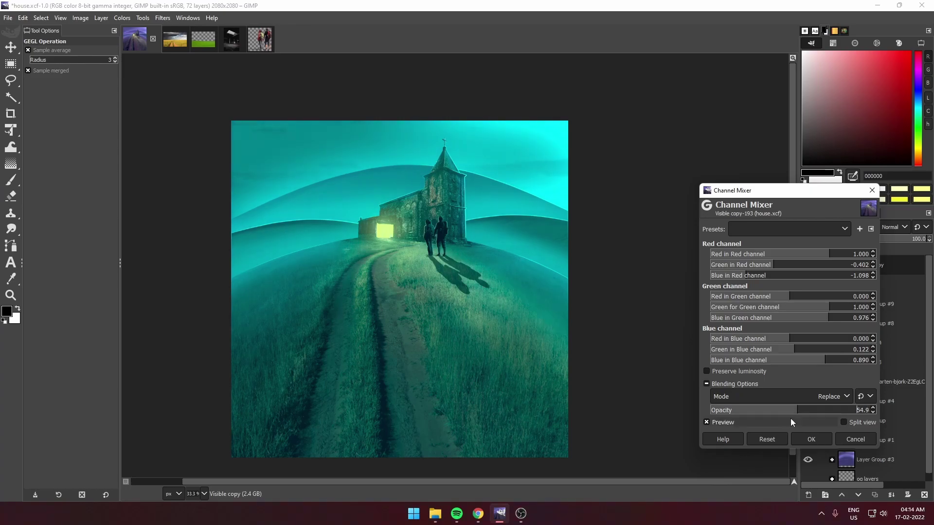
left_click(811, 439)
Step: Duplicate the teal layer and apply an S-curve contrast boost at reduced opacity
key("shift+ctrl+d")
left_click(122, 18)
left_click(141, 134)
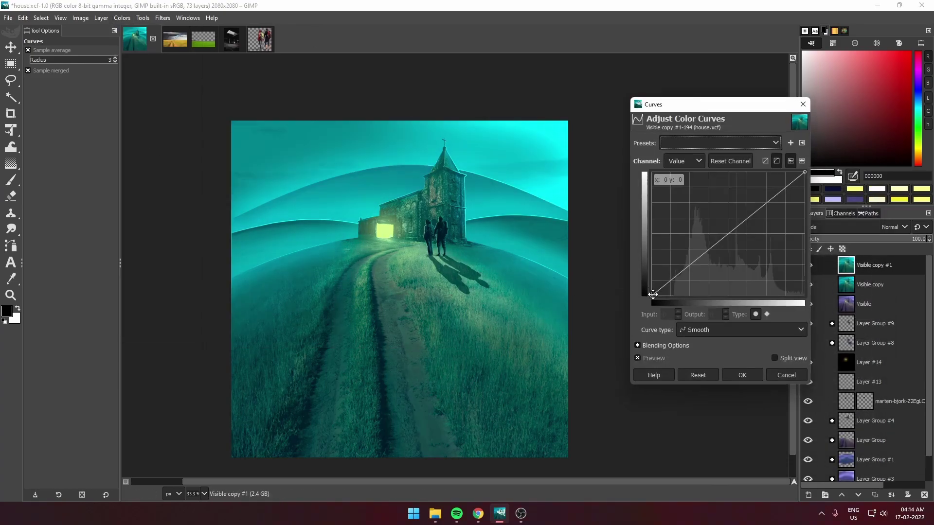
left_click_drag(652, 293, 652, 287)
left_click_drag(685, 262, 686, 269)
left_click_drag(761, 207, 762, 200)
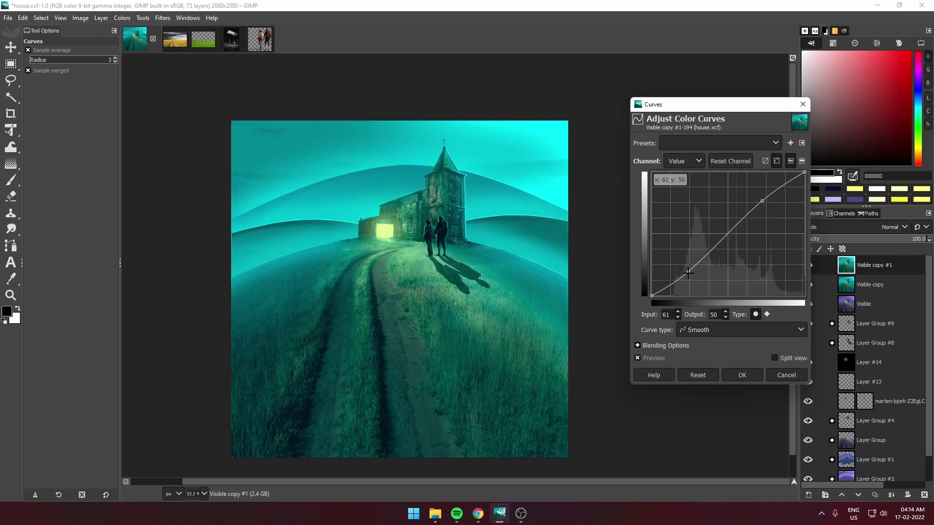
left_click_drag(686, 270, 689, 272)
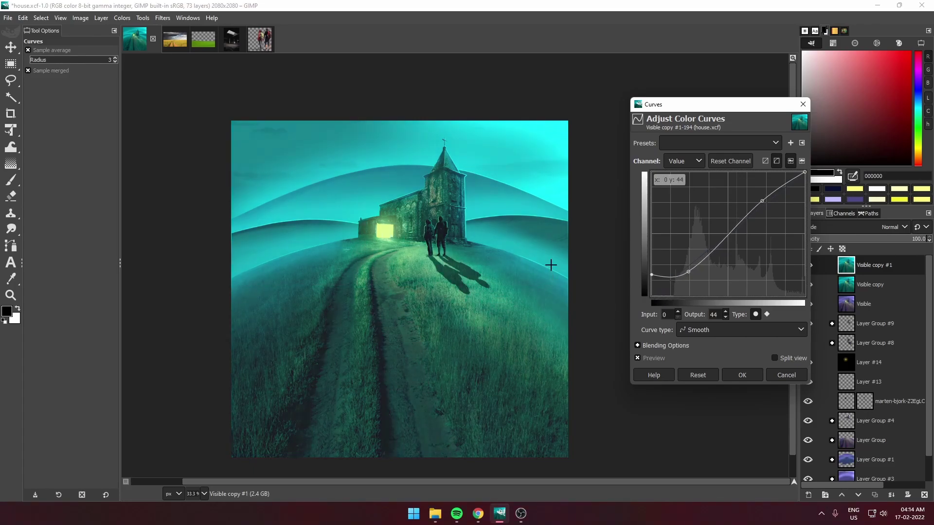
left_click_drag(684, 274, 709, 259)
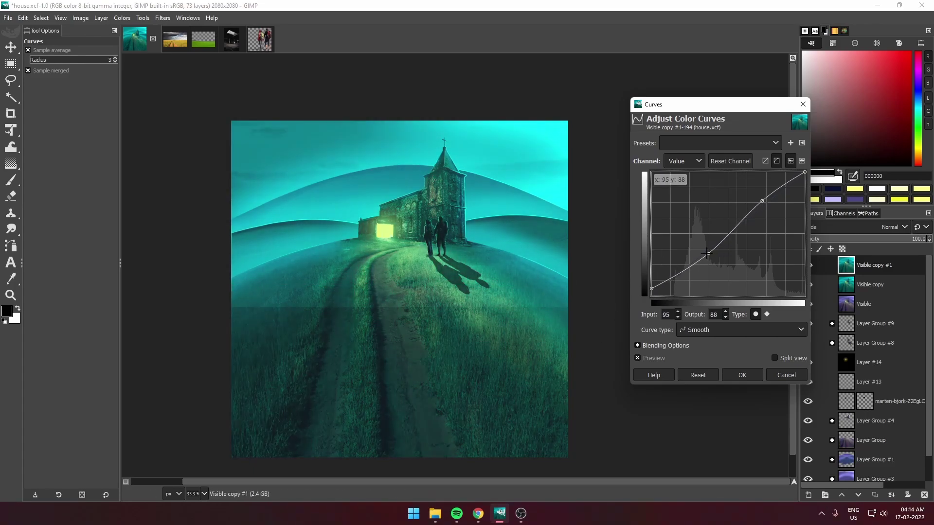
mouse_move(805, 172)
left_mouse_down()
mouse_move(821, 190)
mouse_move(804, 173)
left_mouse_up()
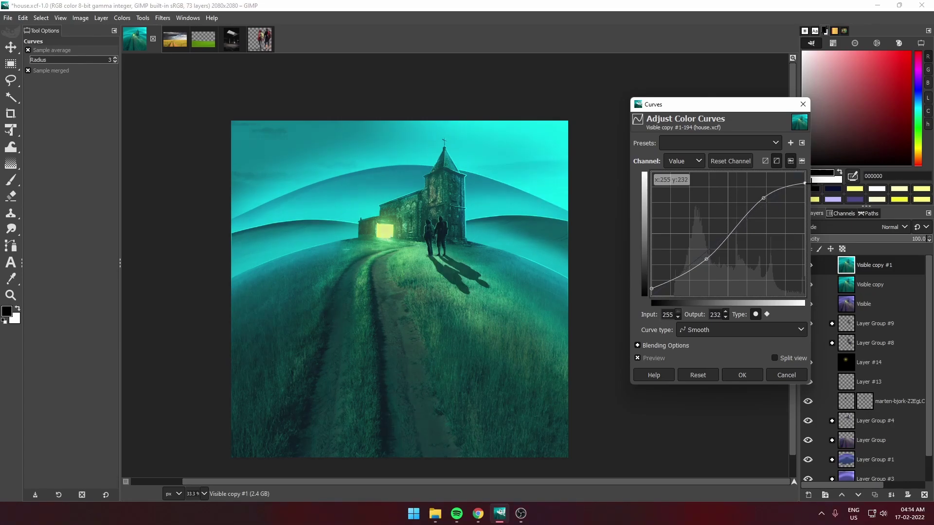
left_click(653, 358)
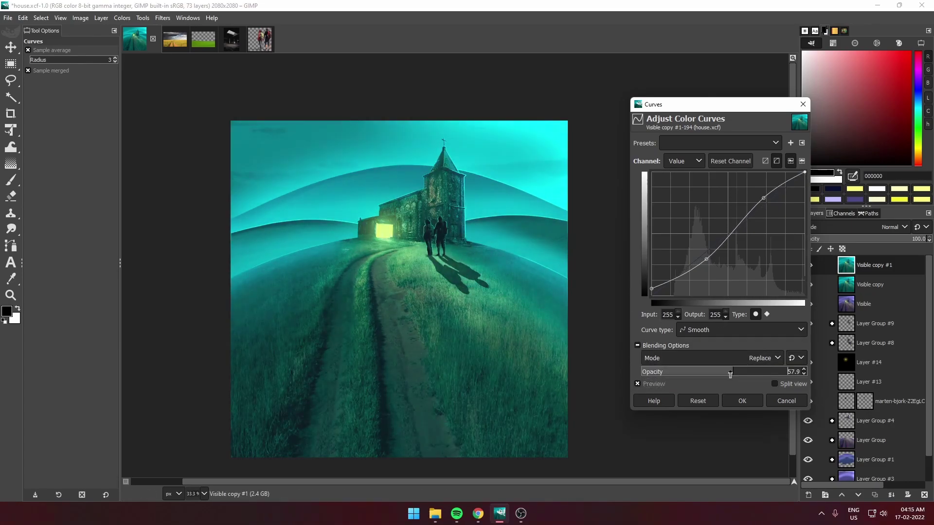
left_click_drag(803, 372, 715, 372)
left_click(742, 401)
Step: Sharpen the image with Unsharp Mask, zooming in to check the detail
left_click(163, 18)
left_click(317, 173)
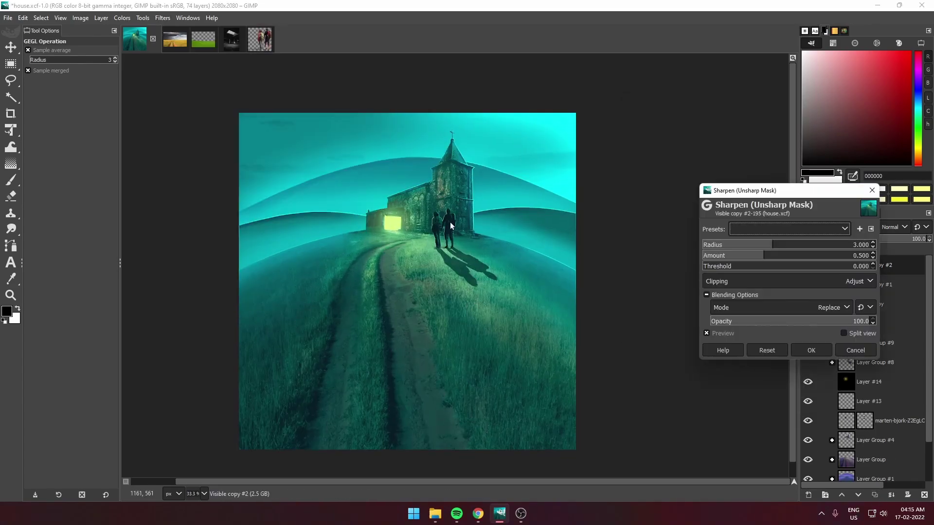
key("2")
scroll(537, 336, "down", 4)
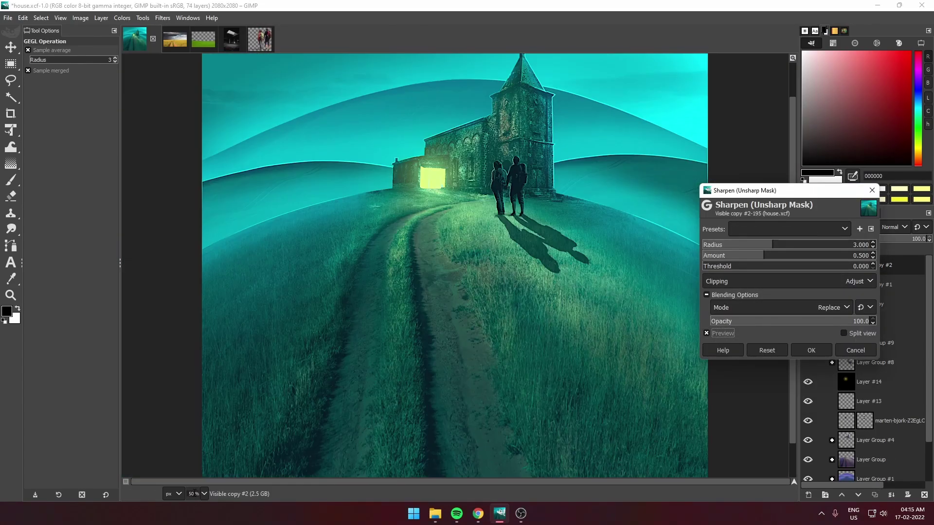
scroll(537, 336, "down", 1)
scroll(537, 335, "up", 1)
key("Return")
scroll(537, 336, "down", 1)
Step: Save the composite and hide the top graded copy
key("m")
left_click(7, 17)
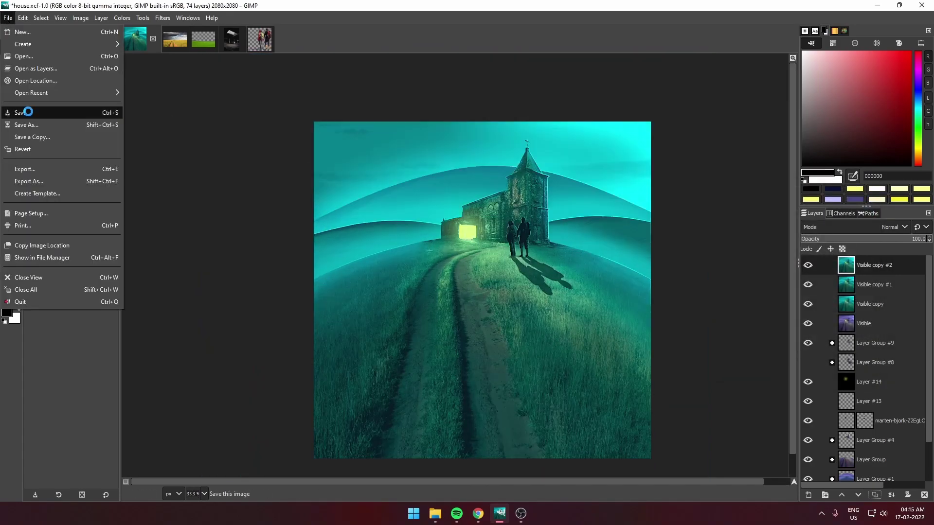
left_click(53, 111)
left_click(808, 304)
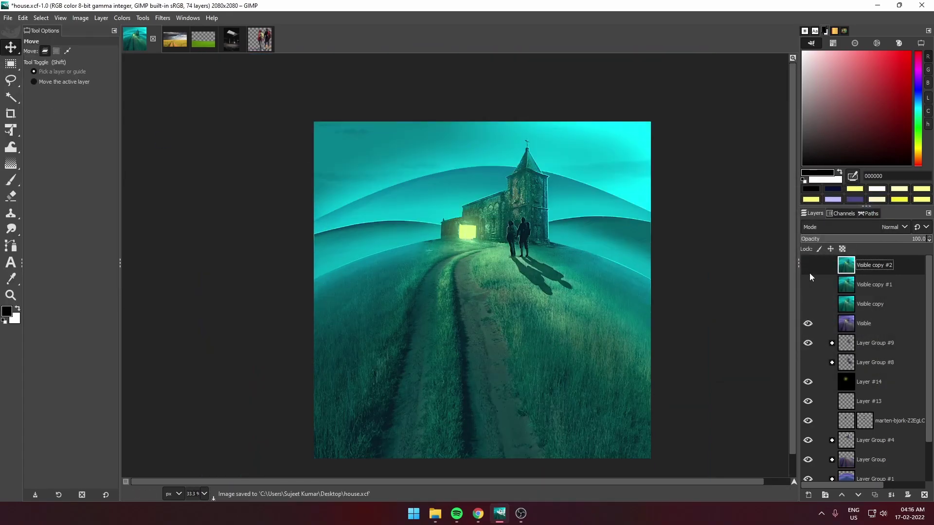
Step: Hide another graded copy, give a new duplicate a teal Channel Mixer tint, and save
left_click(808, 285)
key("shift+ctrl+d")
left_click(122, 18)
left_click(229, 217)
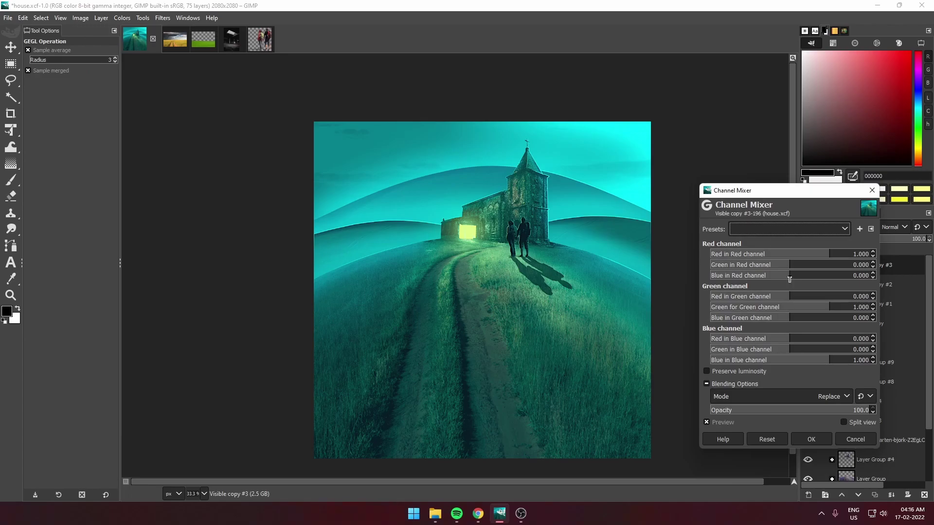
mouse_move(791, 265)
left_mouse_down()
mouse_move(777, 265)
mouse_move(796, 276)
left_mouse_up()
mouse_move(790, 317)
left_mouse_down()
mouse_move(765, 321)
mouse_move(784, 317)
left_mouse_up()
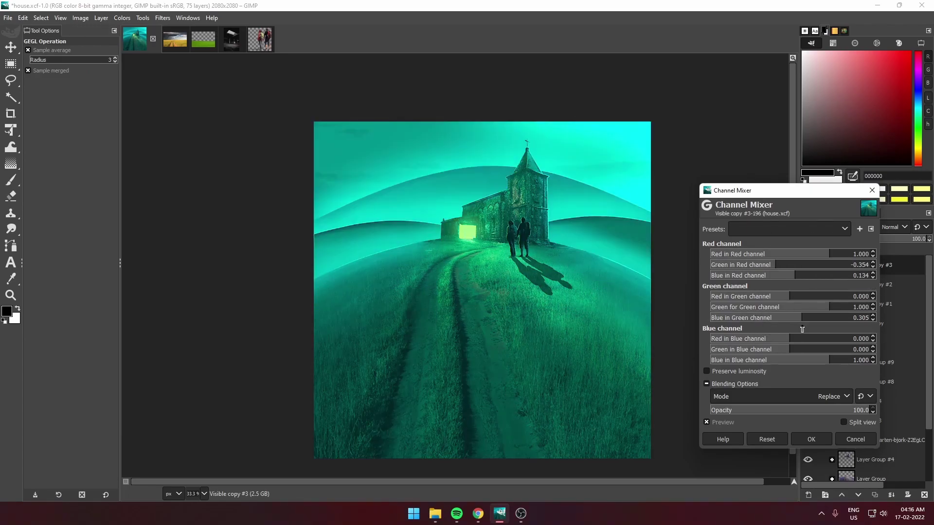
mouse_move(790, 349)
left_mouse_down()
mouse_move(811, 339)
mouse_move(807, 360)
mouse_move(813, 351)
mouse_move(770, 339)
mouse_move(853, 318)
mouse_move(782, 317)
mouse_move(824, 307)
left_mouse_up()
left_click_drag(795, 275, 794, 266)
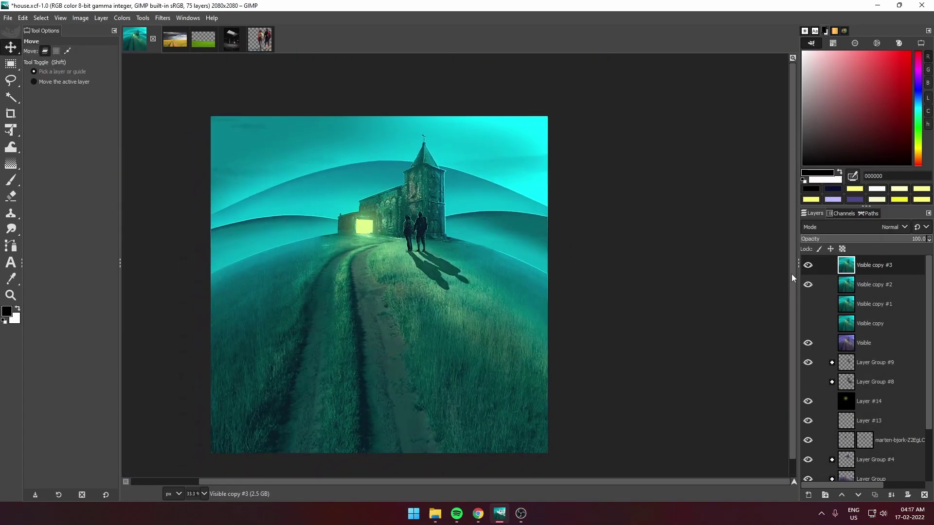
key("ctrl+s")
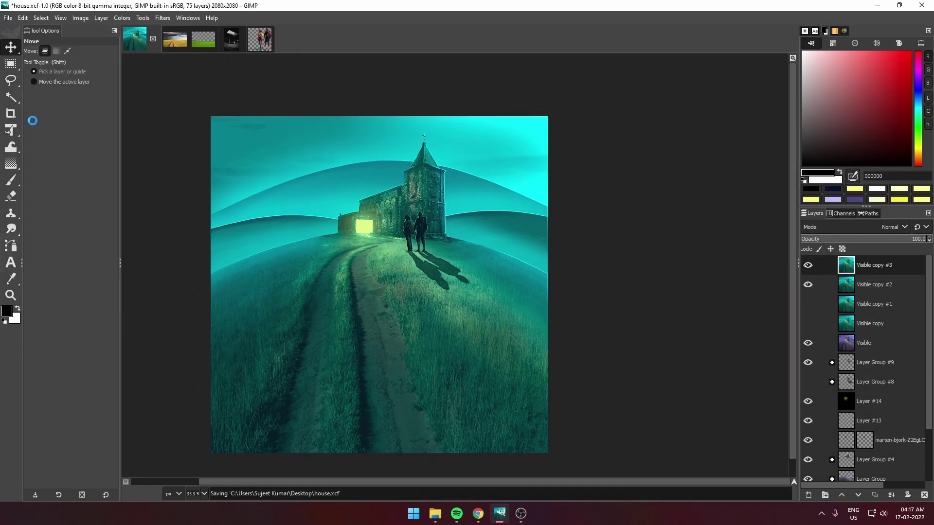
left_click(8, 18)
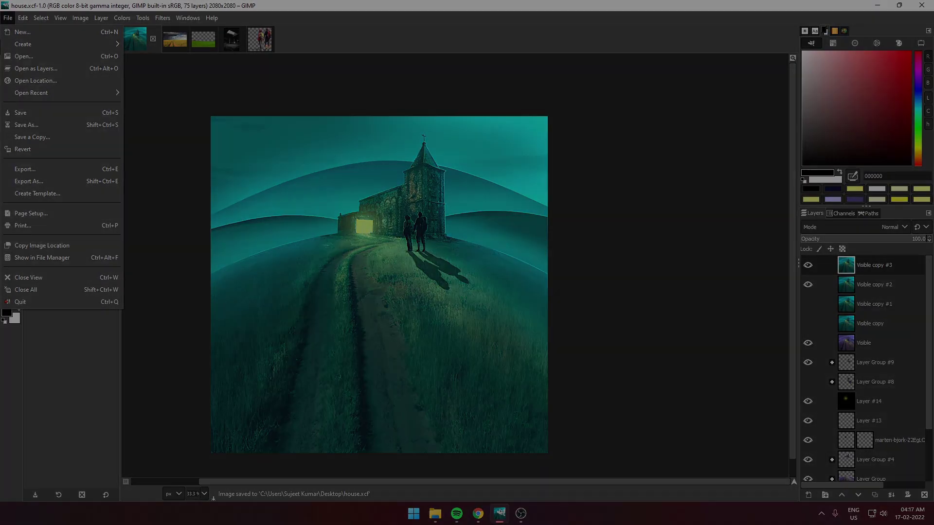